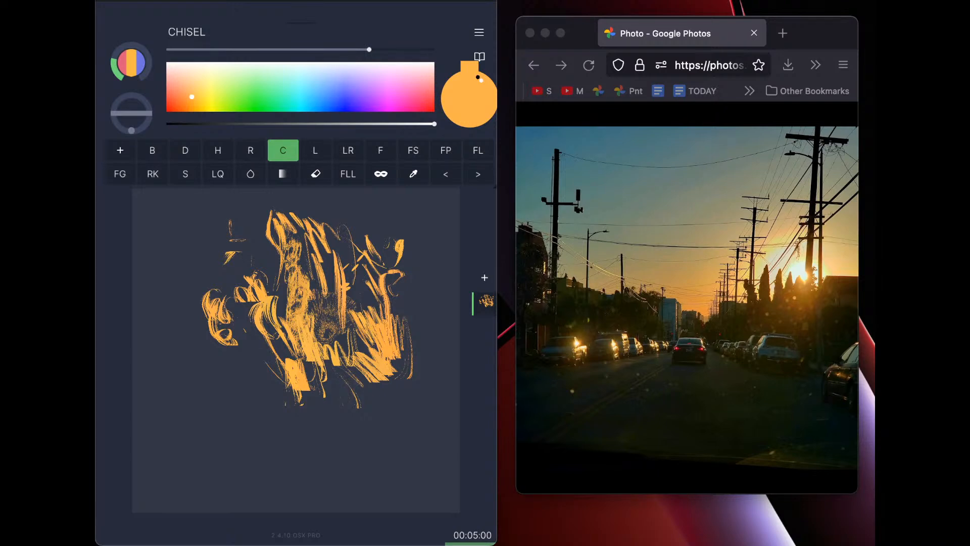
Paint yellow-orange Chisel strokes over the upper-right area of the canvas, up to its corner
mouse_move(378, 233)
mouse_down()
mouse_move(407, 238)
mouse_move(423, 291)
mouse_up()
mouse_move(406, 235)
mouse_down()
mouse_move(421, 327)
mouse_move(452, 351)
mouse_up()
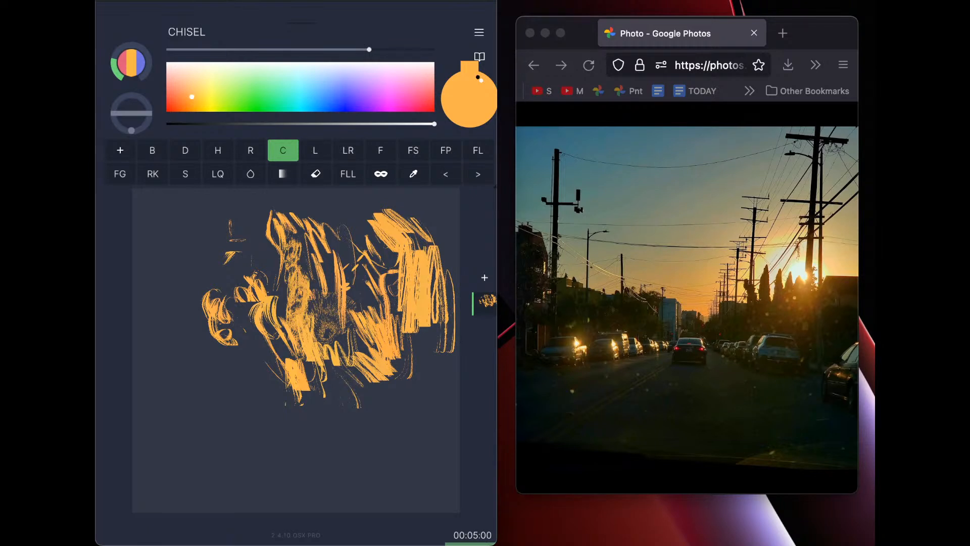
drag(443, 264, 451, 189)
scroll(296, 349, down, 3)
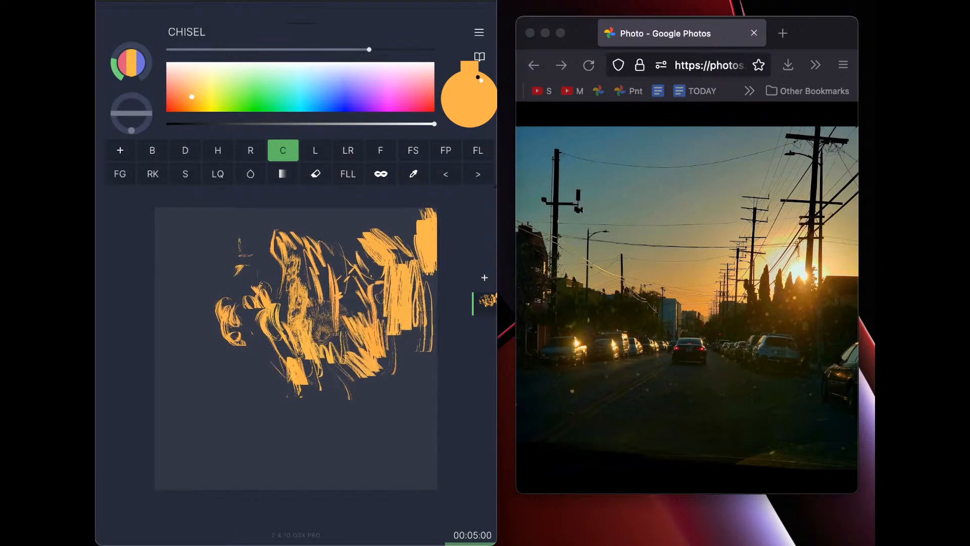
mouse_move(416, 201)
mouse_down()
mouse_move(412, 247)
mouse_move(380, 209)
mouse_move(374, 260)
mouse_move(431, 195)
mouse_up()
Shift the color to coral pink and paint broad strokes over the upper middle and right of the canvas
drag(181, 91, 176, 96)
mouse_move(325, 217)
mouse_down()
mouse_move(396, 263)
mouse_move(360, 258)
mouse_move(351, 271)
mouse_move(259, 217)
mouse_move(339, 283)
mouse_move(361, 319)
mouse_move(347, 283)
mouse_move(352, 321)
mouse_up()
drag(175, 95, 169, 94)
mouse_move(329, 255)
mouse_down()
mouse_move(321, 314)
mouse_move(308, 275)
mouse_up()
mouse_move(411, 271)
mouse_down()
mouse_move(418, 321)
mouse_move(427, 263)
mouse_move(395, 270)
mouse_move(403, 254)
mouse_move(392, 346)
mouse_up()
Choose orange and cover most of the upper two-thirds of the canvas, using brush size 63 and then 96
drag(170, 95, 183, 101)
drag(369, 50, 349, 50)
mouse_move(249, 253)
mouse_down()
mouse_move(273, 308)
mouse_move(275, 232)
mouse_move(293, 293)
mouse_move(283, 237)
mouse_move(304, 217)
mouse_move(217, 242)
mouse_move(212, 273)
mouse_up()
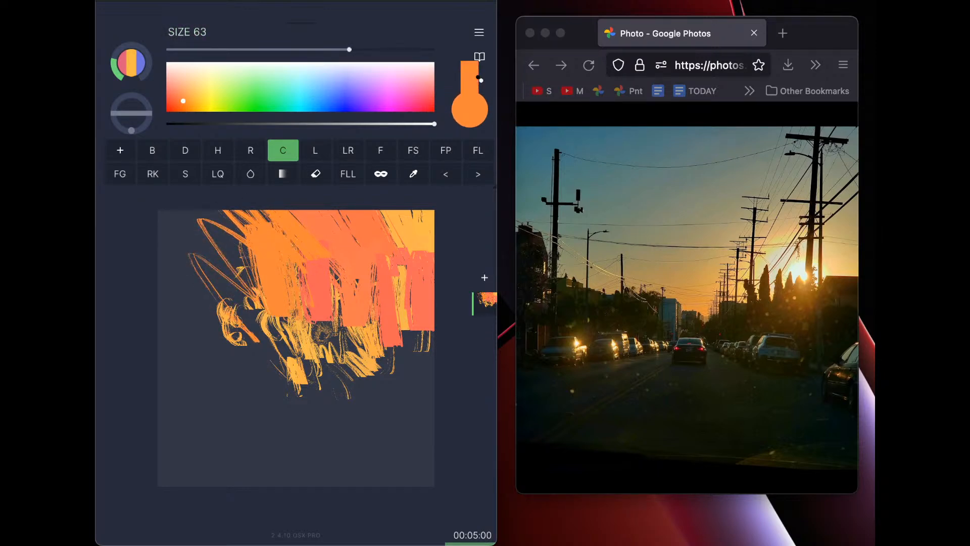
drag(349, 49, 366, 50)
mouse_move(214, 245)
mouse_down()
mouse_move(240, 288)
mouse_move(202, 220)
mouse_move(222, 252)
mouse_move(213, 268)
mouse_move(151, 225)
mouse_move(172, 323)
mouse_move(222, 329)
mouse_move(249, 354)
mouse_move(218, 349)
mouse_move(161, 361)
mouse_move(287, 346)
mouse_move(326, 348)
mouse_move(328, 371)
mouse_move(331, 298)
mouse_move(351, 364)
mouse_move(399, 343)
mouse_move(387, 364)
mouse_move(427, 374)
mouse_move(429, 303)
mouse_move(427, 394)
mouse_up()
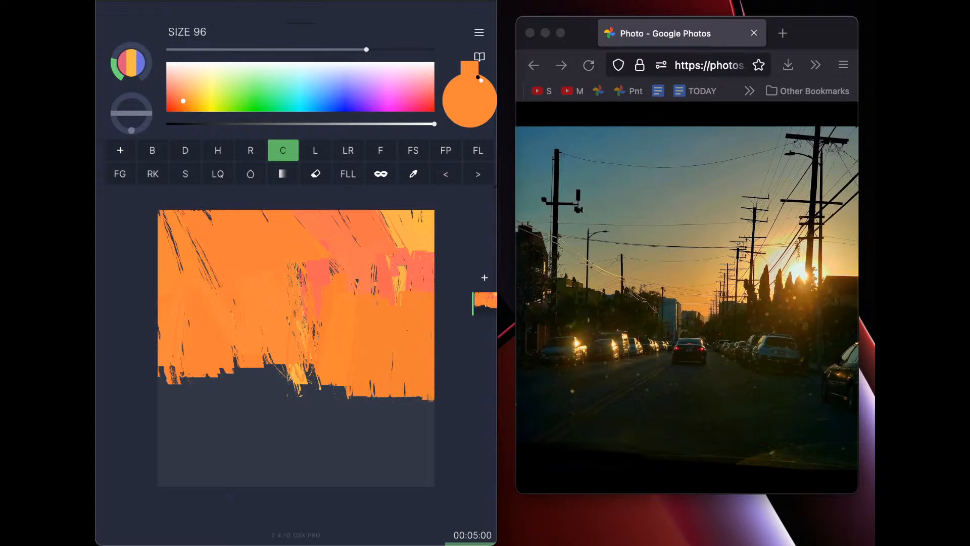
Block in coral at the lower right of the canvas and red-orange at the lower left, raising the brush size to 146
click(175, 97)
mouse_move(298, 354)
mouse_down()
mouse_move(354, 394)
mouse_move(283, 372)
mouse_move(424, 407)
mouse_move(430, 435)
mouse_up()
drag(366, 50, 386, 49)
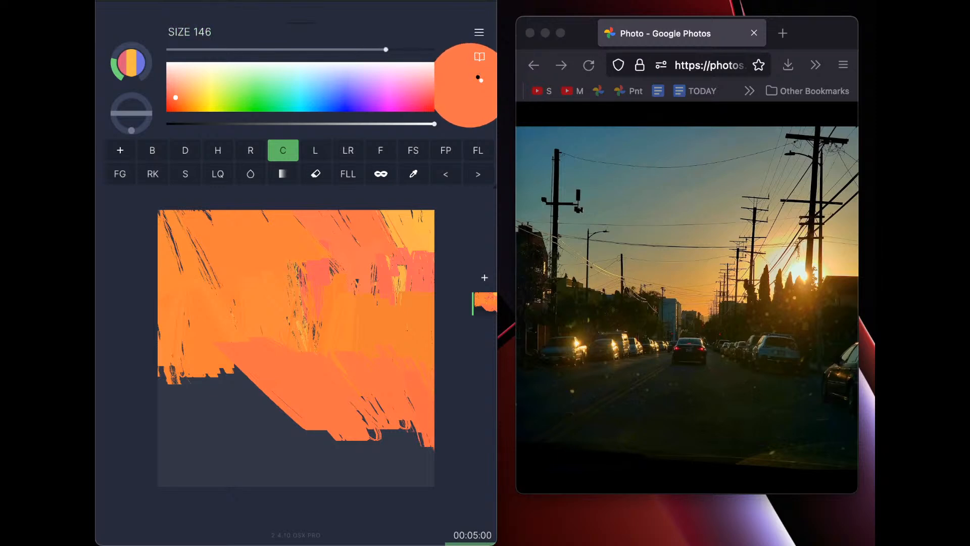
click(170, 101)
mouse_move(246, 351)
mouse_down()
mouse_move(272, 410)
mouse_move(135, 347)
mouse_move(135, 424)
mouse_up()
Browse the available textures in the Chisel brush settings
click(283, 151)
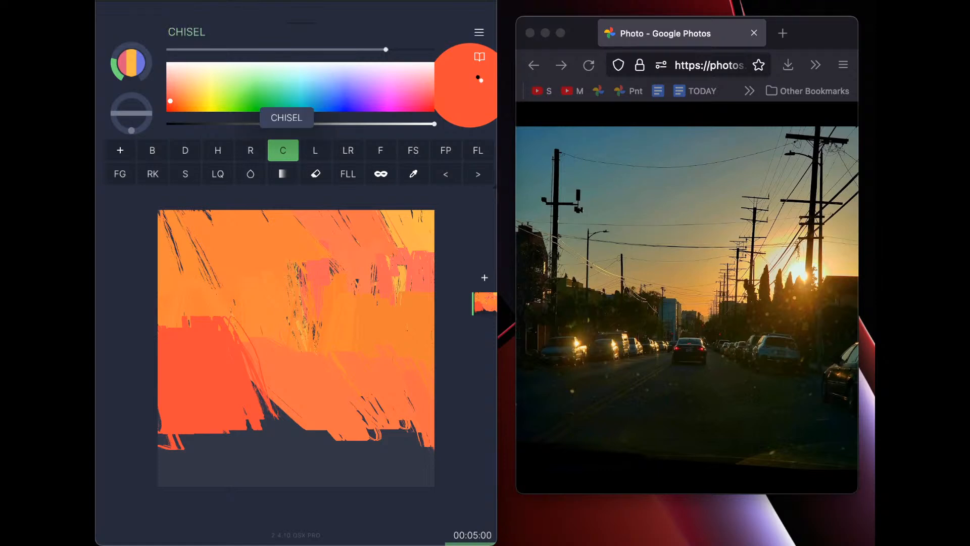
scroll(295, 231, down, 2)
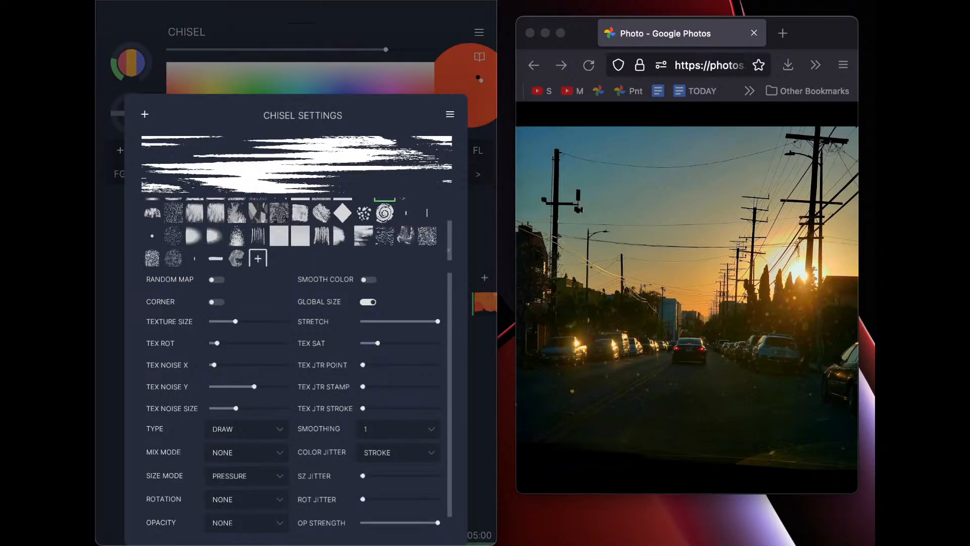
scroll(296, 231, down, 2)
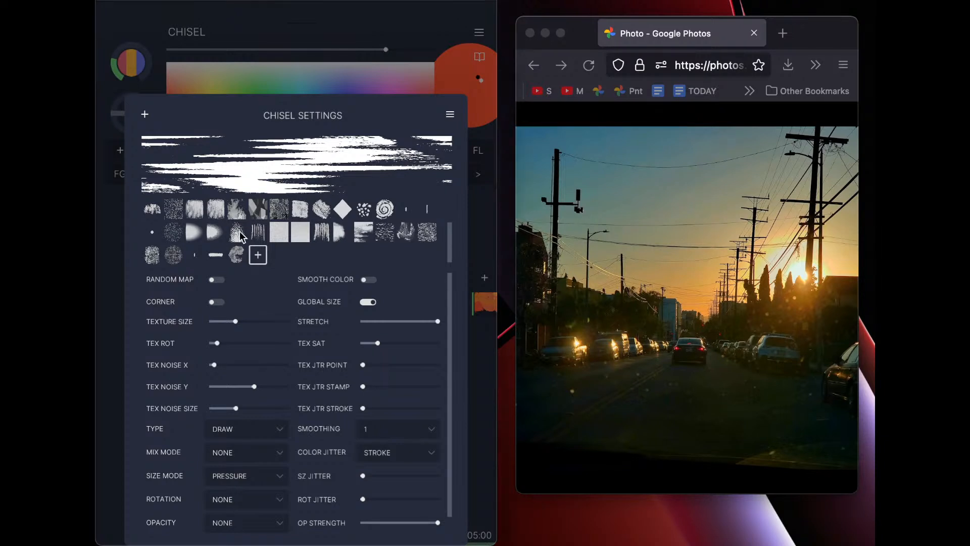
scroll(291, 232, up, 2)
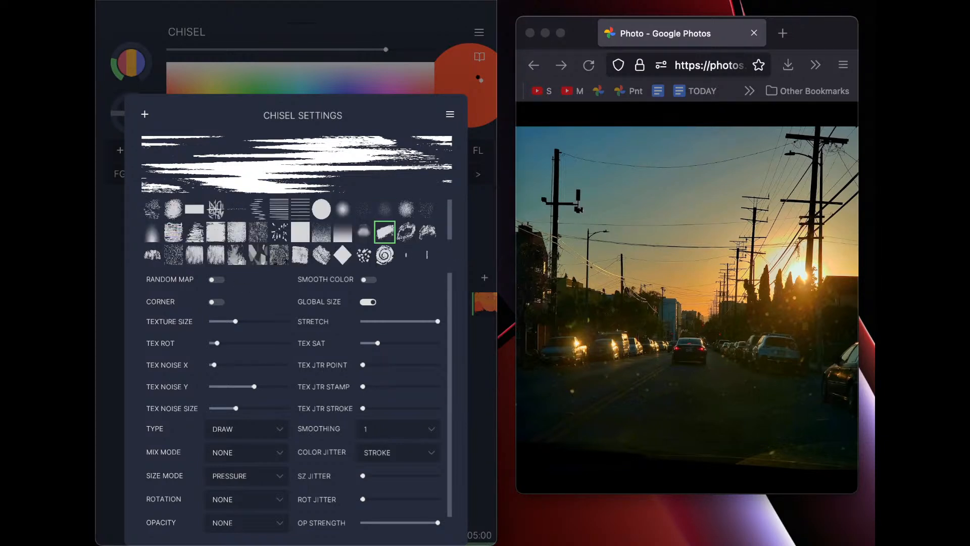
key(Escape)
Paint red-orange blocks in the middle and upper right of the canvas, and add a new layer
mouse_move(330, 285)
mouse_down()
mouse_move(329, 317)
mouse_move(314, 303)
mouse_move(287, 303)
mouse_move(290, 341)
mouse_up()
mouse_move(347, 247)
mouse_down()
mouse_move(350, 306)
mouse_move(362, 306)
mouse_move(383, 247)
mouse_move(423, 304)
mouse_up()
click(484, 278)
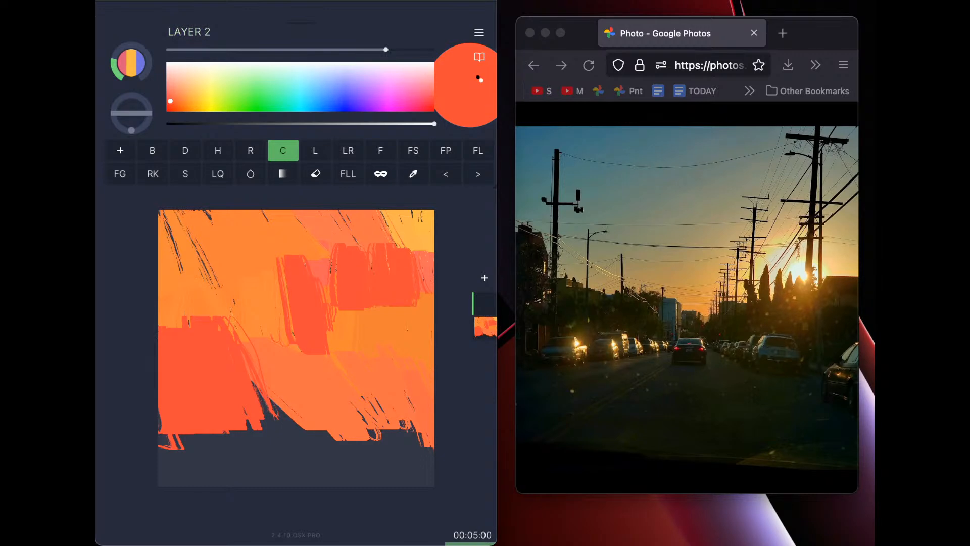
click(275, 92)
drag(295, 97, 296, 99)
mouse_move(389, 273)
mouse_down()
mouse_move(396, 300)
mouse_move(367, 318)
mouse_move(373, 293)
mouse_up()
click(446, 174)
Choose a dark blue and paint strokes along the top edge of the canvas on the new layer
mouse_move(346, 95)
mouse_down()
mouse_move(321, 98)
mouse_move(321, 124)
mouse_move(307, 123)
mouse_up()
mouse_move(348, 217)
mouse_down()
mouse_move(358, 230)
mouse_move(420, 230)
mouse_up()
mouse_move(244, 214)
mouse_down()
mouse_move(268, 222)
mouse_move(214, 227)
mouse_up()
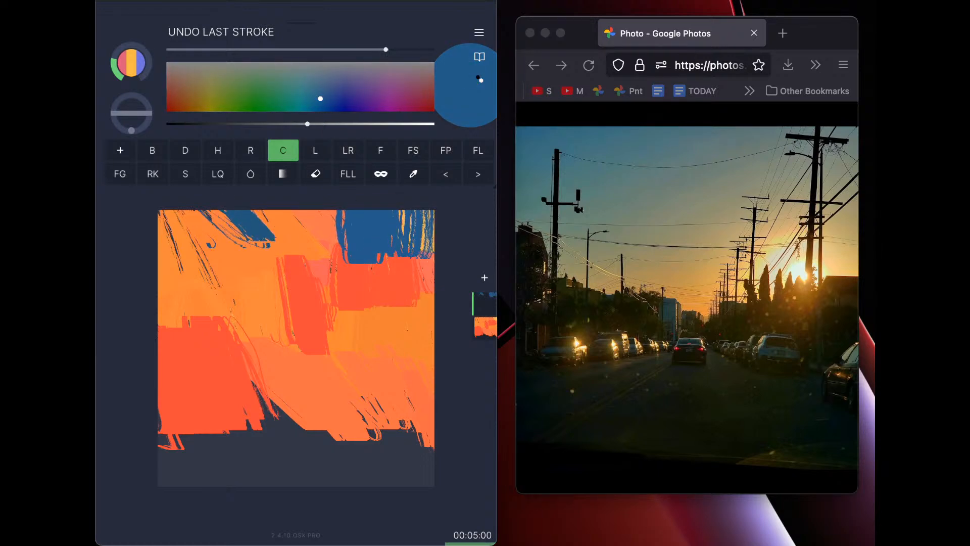
Shift the color to a muted teal blue and paint it across the top of the canvas
drag(312, 93, 311, 91)
mouse_move(210, 225)
mouse_down()
mouse_move(284, 241)
mouse_move(349, 234)
mouse_up()
mouse_move(227, 234)
mouse_down()
mouse_move(183, 249)
mouse_move(210, 250)
mouse_up()
Give the Chisel brush a dense speckled texture and cover the upper third of the canvas in teal blue
click(284, 149)
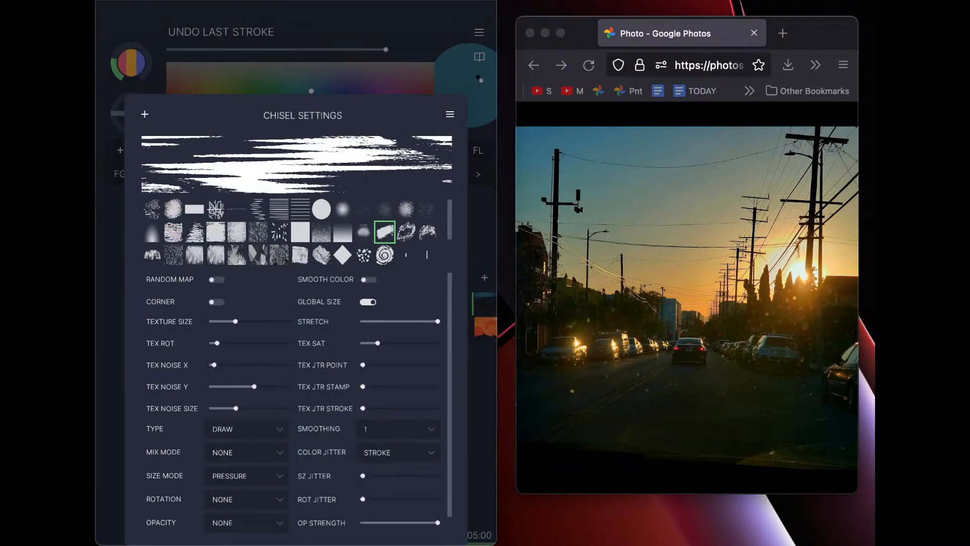
click(279, 254)
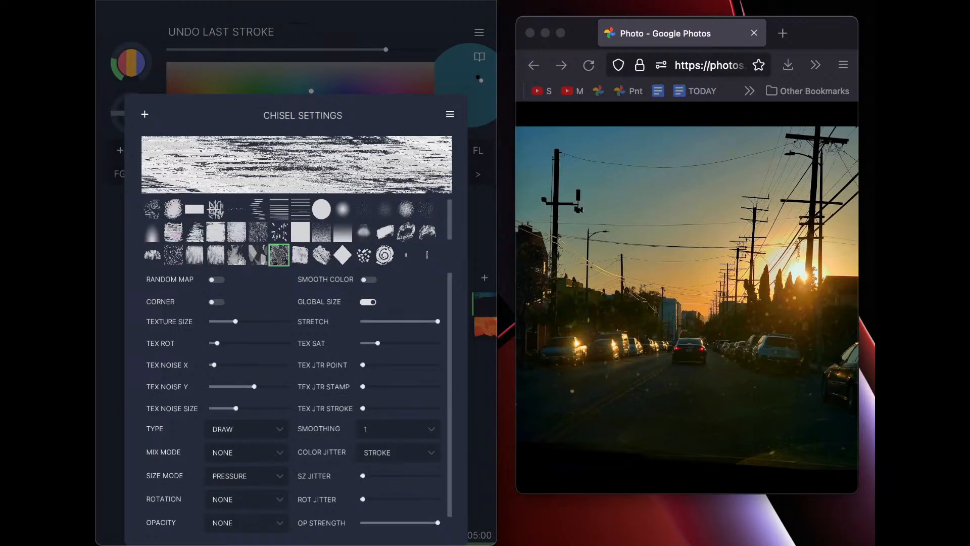
click(110, 244)
mouse_move(190, 251)
mouse_down()
mouse_move(179, 261)
mouse_move(188, 293)
mouse_move(245, 264)
mouse_move(283, 280)
mouse_move(425, 250)
mouse_move(346, 223)
mouse_move(406, 233)
mouse_up()
mouse_move(282, 277)
mouse_down()
mouse_move(268, 283)
mouse_move(227, 227)
mouse_move(171, 225)
mouse_up()
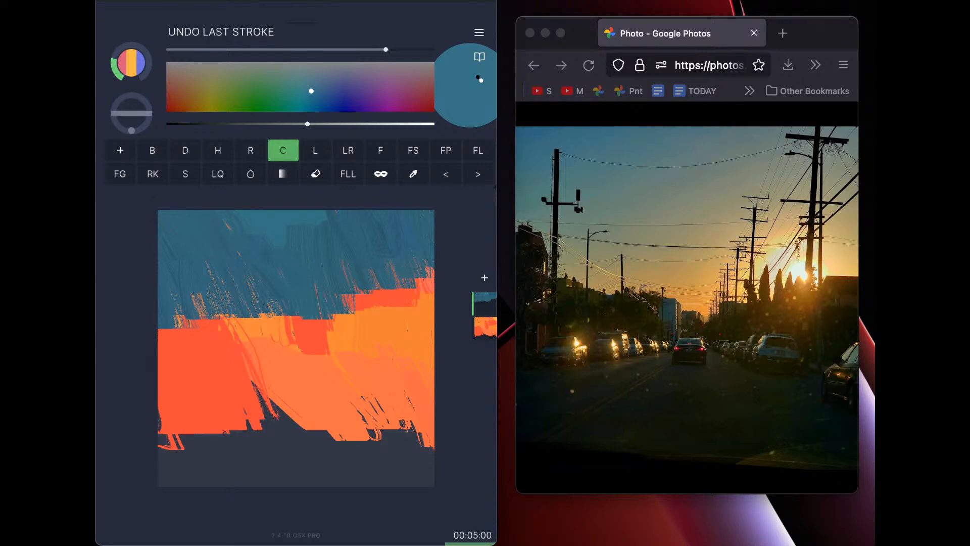
mouse_move(244, 228)
mouse_down()
mouse_move(278, 238)
mouse_move(314, 227)
mouse_up()
mouse_move(352, 276)
mouse_down()
mouse_move(381, 306)
mouse_move(397, 256)
mouse_move(429, 296)
mouse_up()
Switch the Chisel brush to a streakier texture and paint teal strokes down into the orange area at the center
click(283, 150)
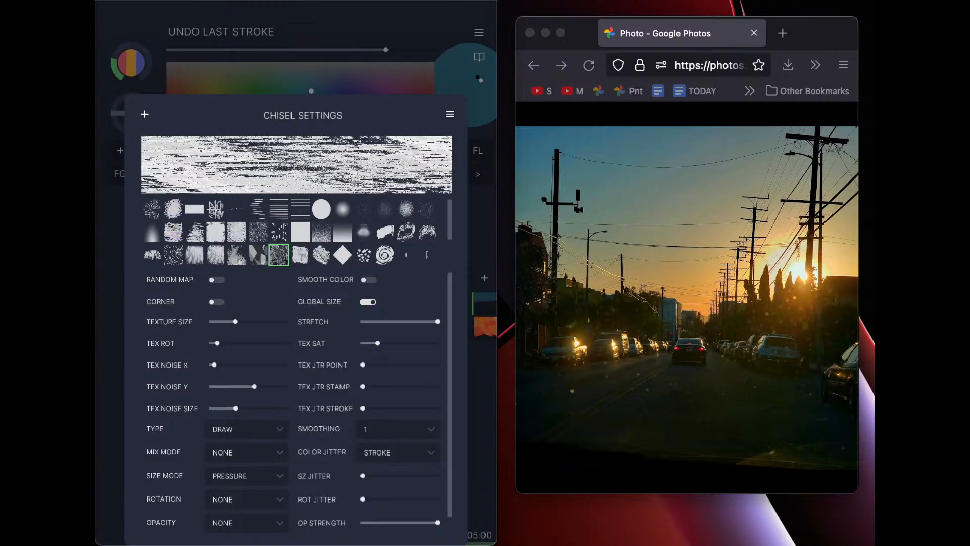
click(216, 254)
click(112, 283)
mouse_move(280, 319)
mouse_down()
mouse_move(289, 362)
mouse_move(333, 394)
mouse_move(408, 330)
mouse_up()
Set the Chisel texture rotation to 0° and extend the teal-blue strokes over the middle of the canvas
click(283, 150)
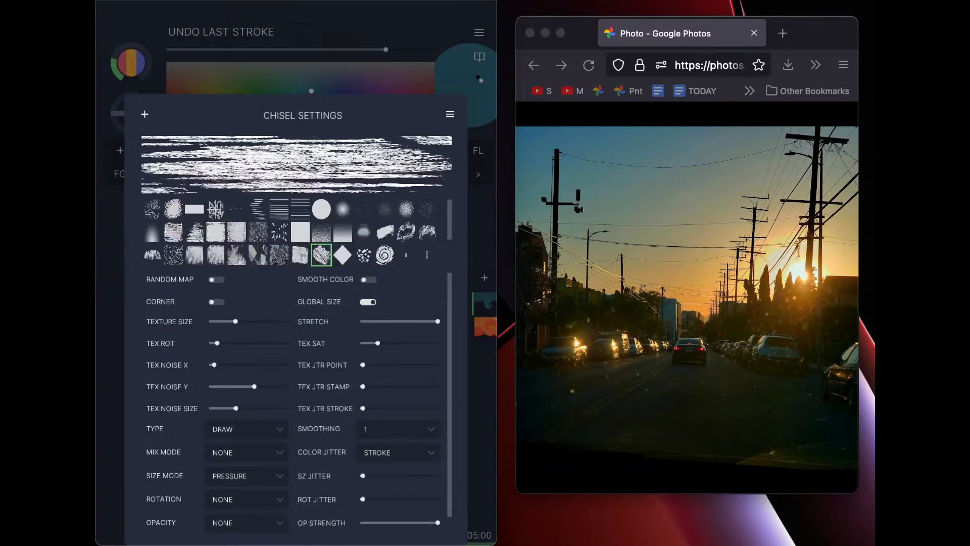
drag(217, 342, 211, 343)
click(112, 304)
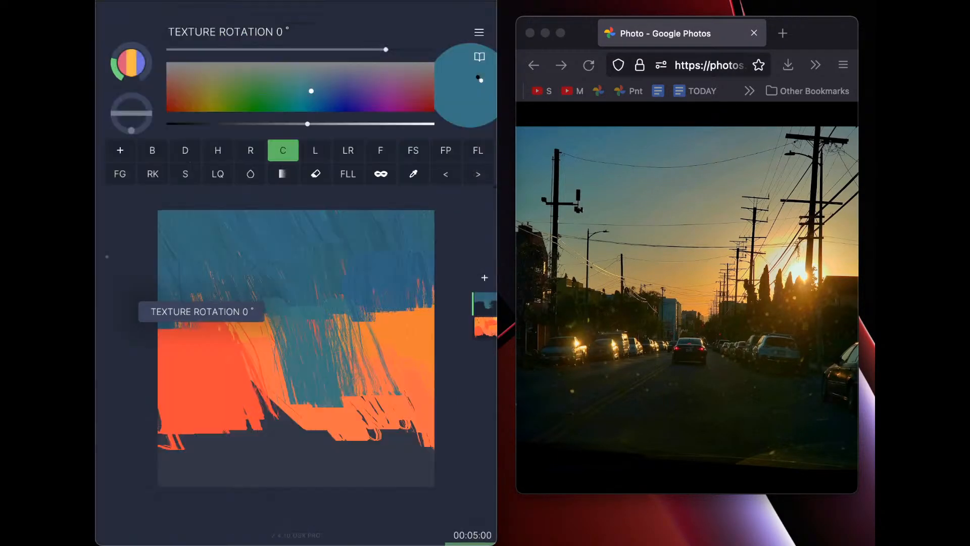
mouse_move(350, 323)
mouse_down()
mouse_move(377, 394)
mouse_move(410, 354)
mouse_move(425, 404)
mouse_up()
mouse_move(280, 334)
mouse_down()
mouse_move(276, 391)
mouse_move(245, 326)
mouse_up()
mouse_move(422, 318)
mouse_down()
mouse_move(427, 268)
mouse_move(446, 312)
mouse_up()
drag(299, 305, 343, 307)
Rotate the brush to 68 and sweep long teal-blue strokes across the canvas, leaving only patches of orange near the lower edge
drag(128, 118, 115, 120)
drag(182, 300, 412, 265)
mouse_move(412, 265)
mouse_down()
mouse_move(177, 319)
mouse_move(225, 308)
mouse_move(167, 344)
mouse_up()
mouse_move(167, 343)
mouse_down()
mouse_move(426, 328)
mouse_move(169, 363)
mouse_up()
mouse_move(169, 364)
mouse_down()
mouse_move(427, 361)
mouse_move(202, 372)
mouse_move(430, 341)
mouse_move(202, 374)
mouse_up()
drag(202, 373, 402, 417)
mouse_move(402, 417)
mouse_down()
mouse_move(161, 394)
mouse_move(336, 447)
mouse_up()
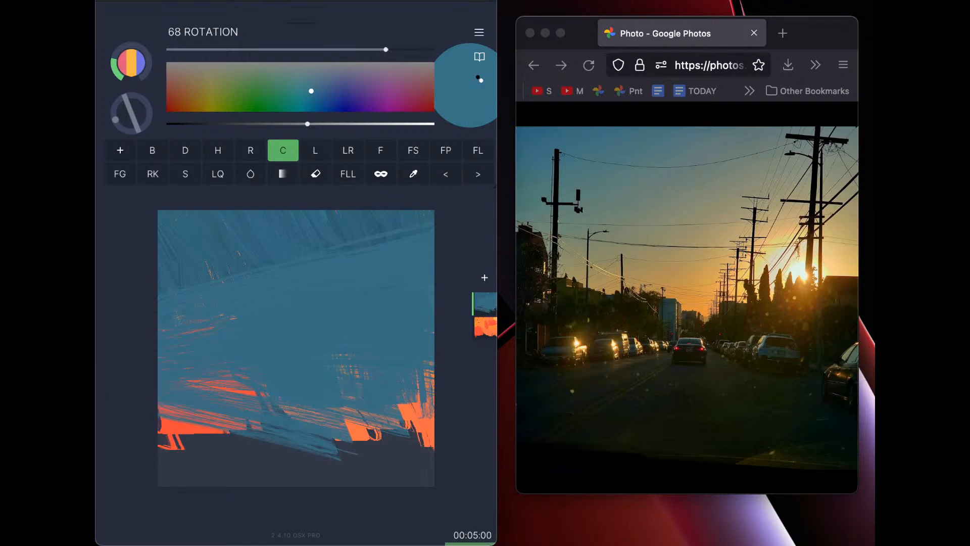
mouse_move(140, 309)
mouse_down()
mouse_move(424, 222)
mouse_move(363, 246)
mouse_up()
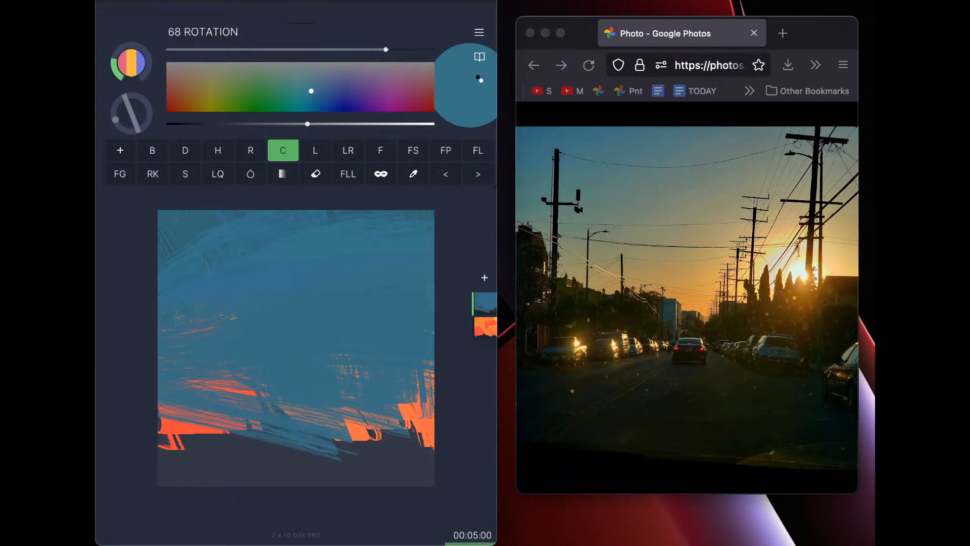
Switch the Chisel brush to the angular shard texture and cover the lower part of the canvas with teal
click(283, 150)
click(258, 254)
click(110, 283)
mouse_move(250, 331)
mouse_down()
mouse_move(371, 465)
mouse_move(275, 482)
mouse_up()
mouse_move(174, 450)
mouse_down()
mouse_move(422, 477)
mouse_move(374, 444)
mouse_move(422, 410)
mouse_up()
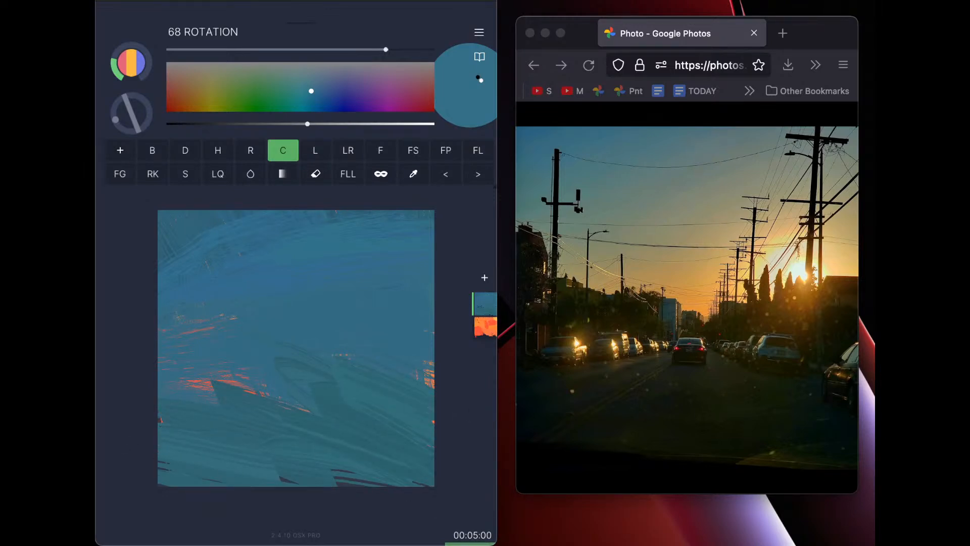
Choose a muted green and paint sweeping strokes over the teal, switching the Chisel brush to a fine speckled texture
drag(270, 76, 276, 76)
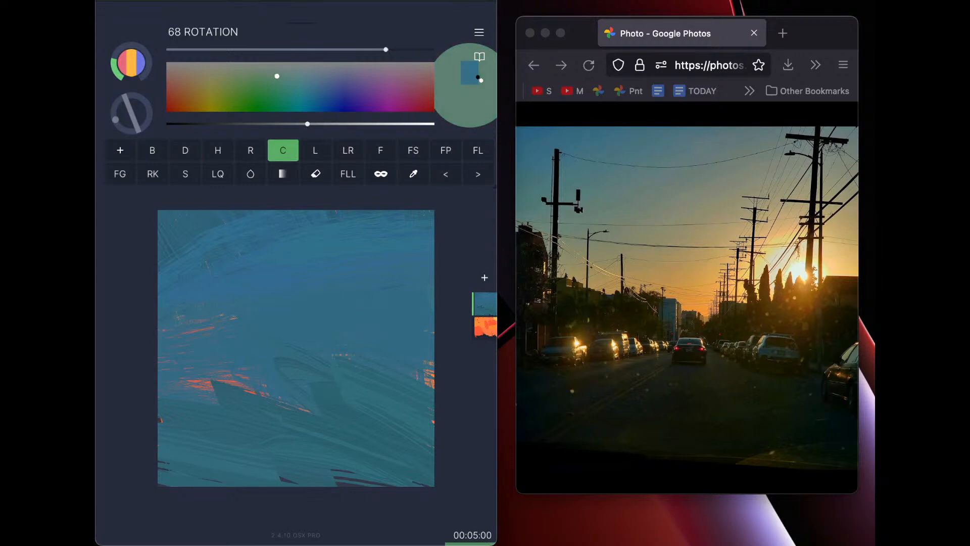
mouse_move(169, 319)
mouse_down()
mouse_move(427, 232)
mouse_move(354, 273)
mouse_move(376, 301)
mouse_move(429, 288)
mouse_up()
click(283, 150)
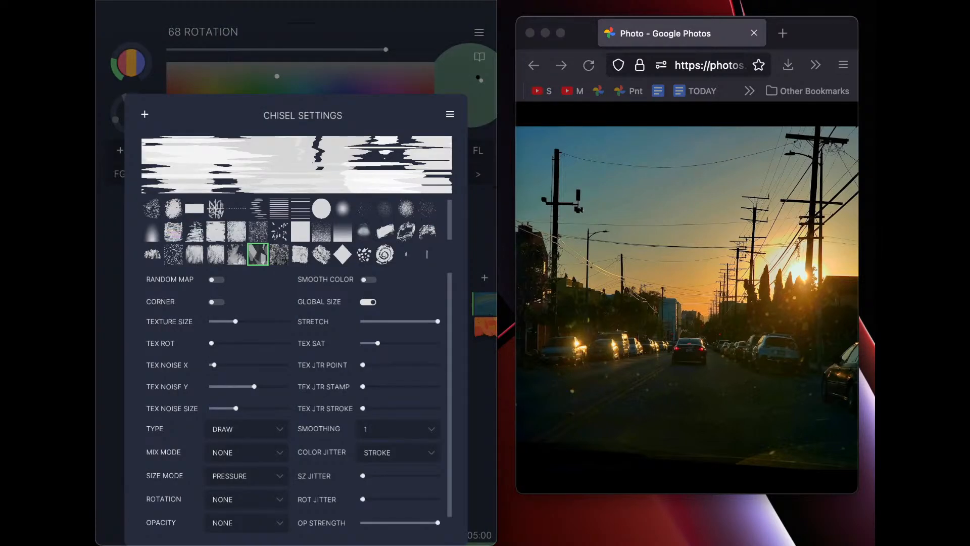
click(111, 323)
mouse_move(187, 328)
mouse_down()
mouse_move(283, 344)
mouse_move(192, 356)
mouse_move(257, 355)
mouse_move(349, 384)
mouse_move(394, 339)
mouse_move(323, 394)
mouse_up()
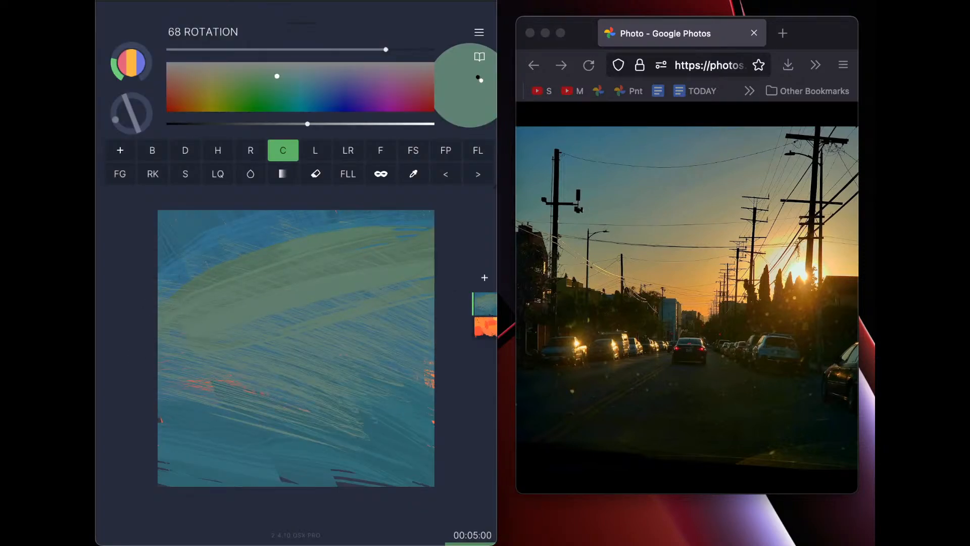
Choose a slightly darker teal and streak it over the green band to break it into fine lines
drag(307, 124, 301, 123)
drag(292, 74, 305, 88)
mouse_move(333, 258)
mouse_down()
mouse_move(303, 257)
mouse_move(371, 275)
mouse_move(170, 292)
mouse_up()
mouse_move(323, 295)
mouse_down()
mouse_move(197, 327)
mouse_move(344, 314)
mouse_up()
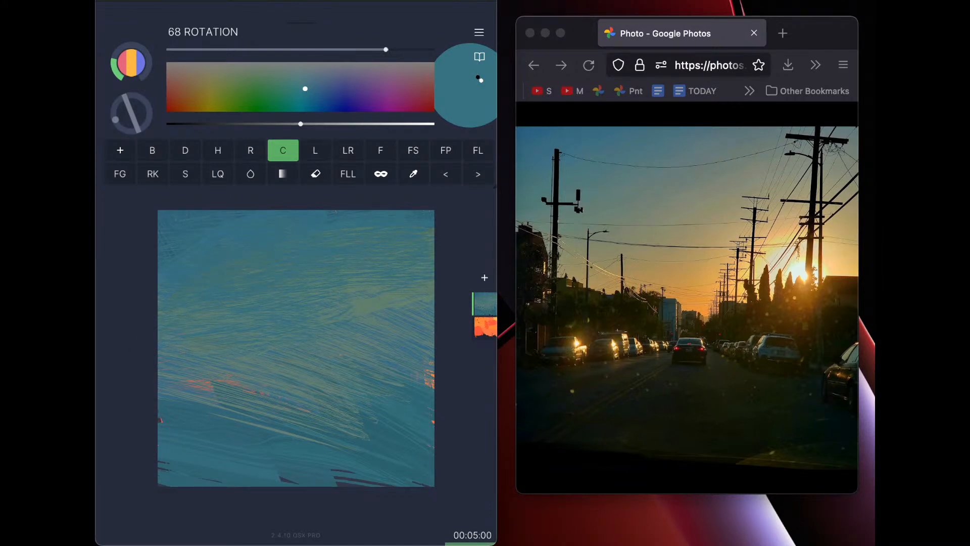
mouse_move(320, 272)
mouse_down()
mouse_move(363, 306)
mouse_move(353, 352)
mouse_up()
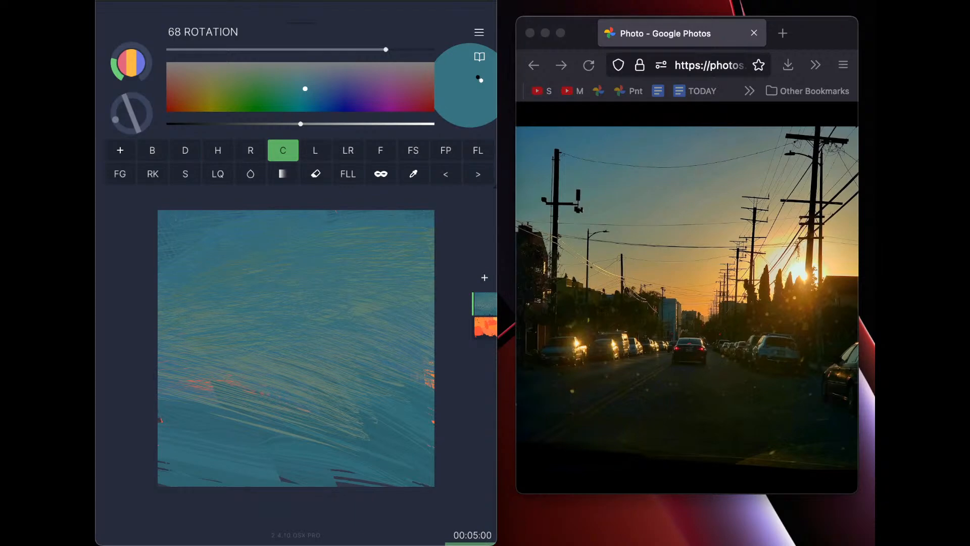
Give the Chisel brush the thin horizontal-line texture, with a larger size and a bright light-cyan color
click(283, 150)
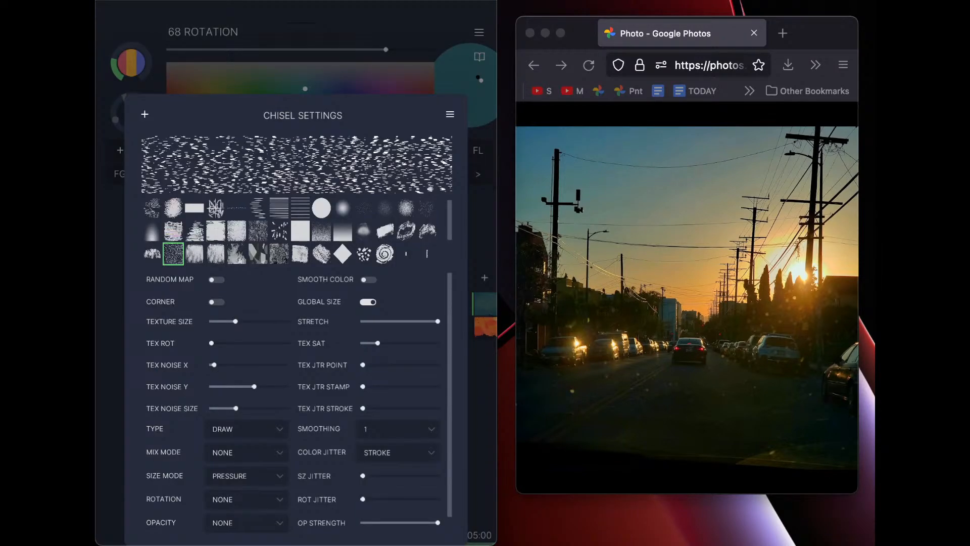
click(278, 208)
click(300, 208)
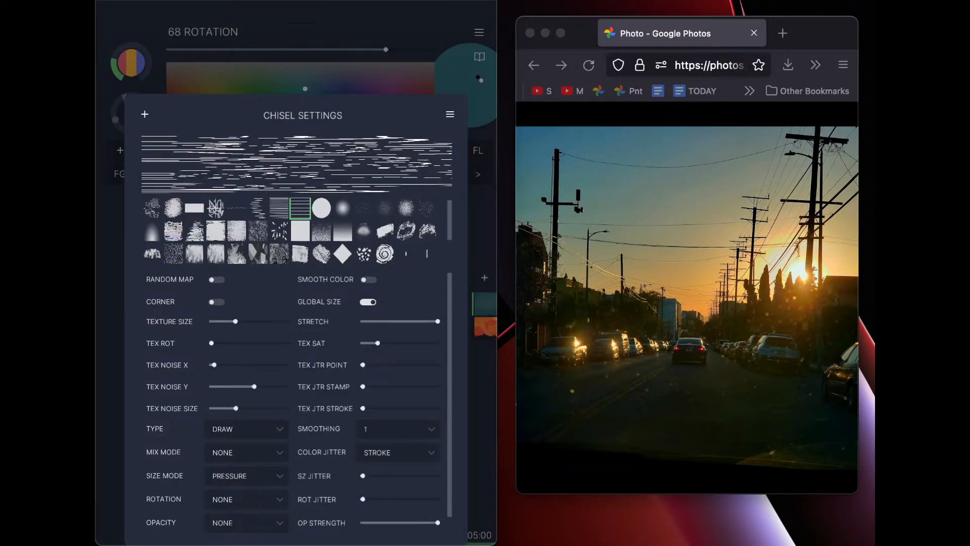
click(109, 324)
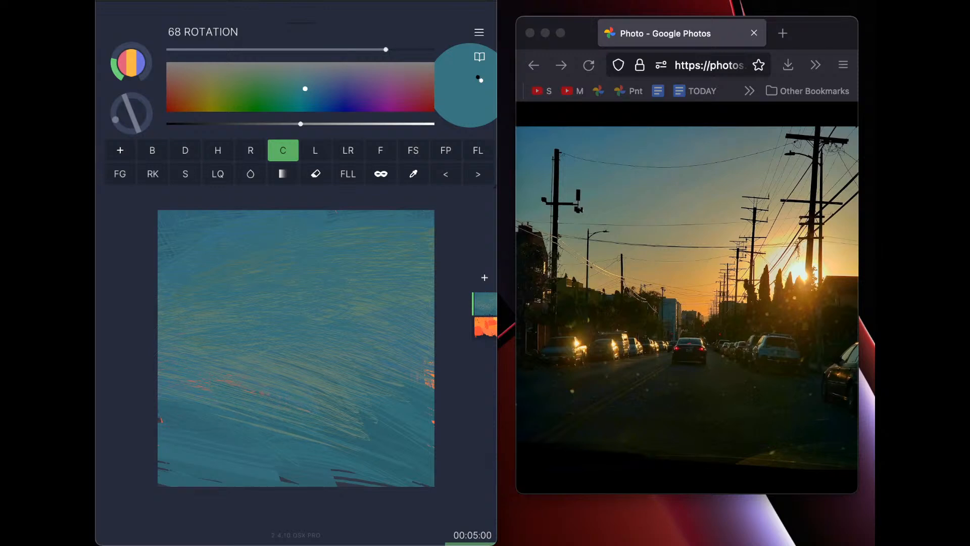
drag(341, 50, 392, 50)
drag(302, 124, 417, 124)
Try light-cyan line-textured strokes across the middle of the canvas, undoing each attempt
mouse_move(289, 314)
mouse_down()
mouse_move(415, 402)
mouse_move(325, 408)
mouse_move(343, 471)
mouse_up()
key(super+z)
mouse_move(303, 283)
mouse_down()
mouse_move(414, 304)
mouse_move(354, 349)
mouse_move(348, 410)
mouse_up()
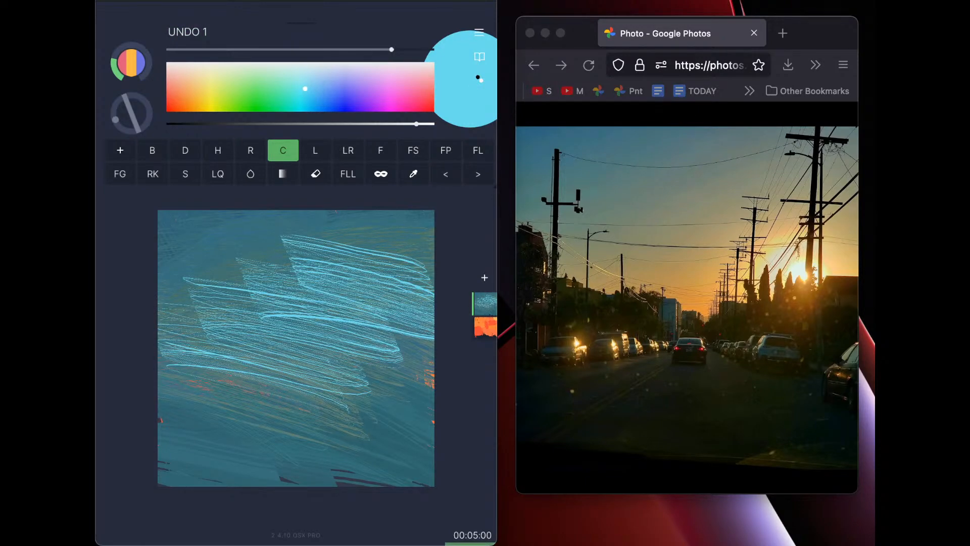
key(super+z)
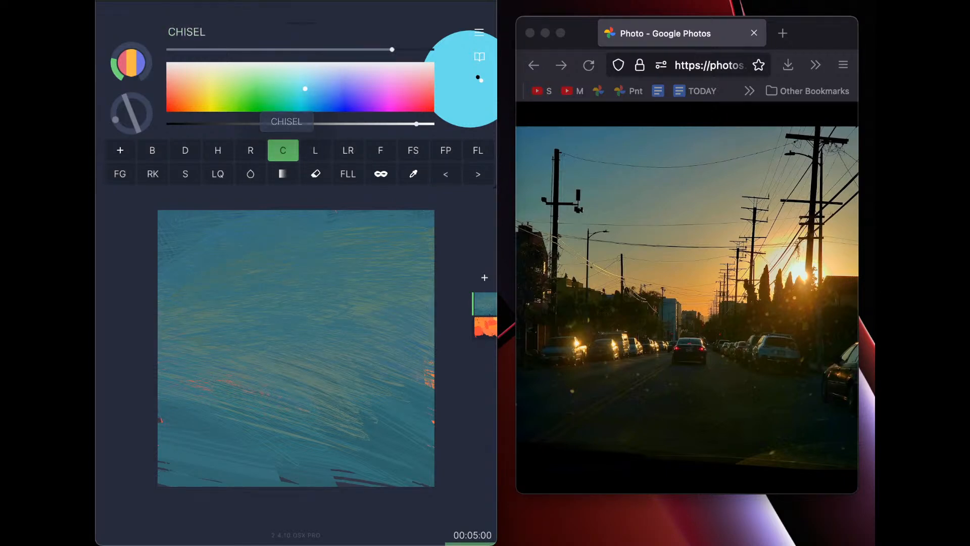
Make the Chisel's line texture wavy with Tex Noise X about 128%, Tex Noise Y 79.4% and a smaller noise size
click(283, 150)
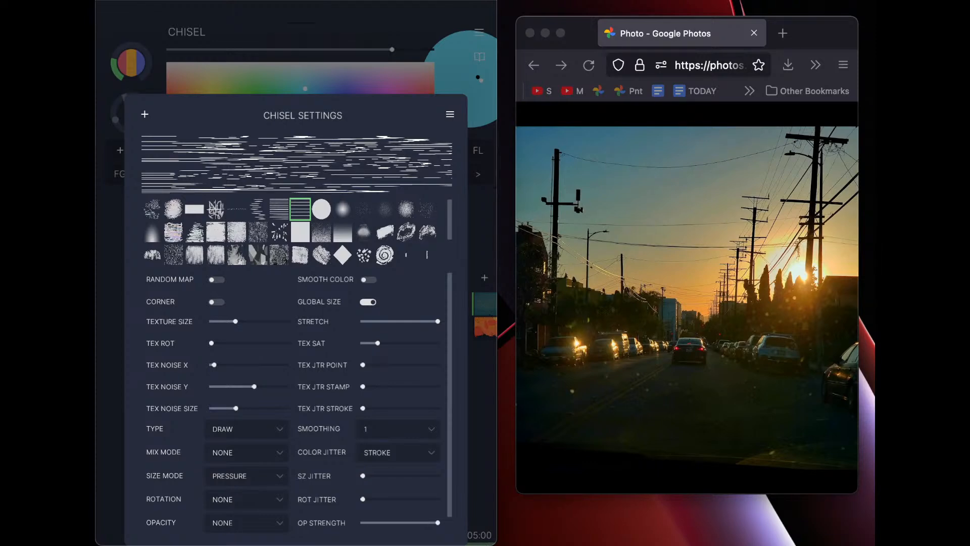
mouse_move(214, 364)
mouse_down()
mouse_move(286, 364)
mouse_move(229, 364)
mouse_up()
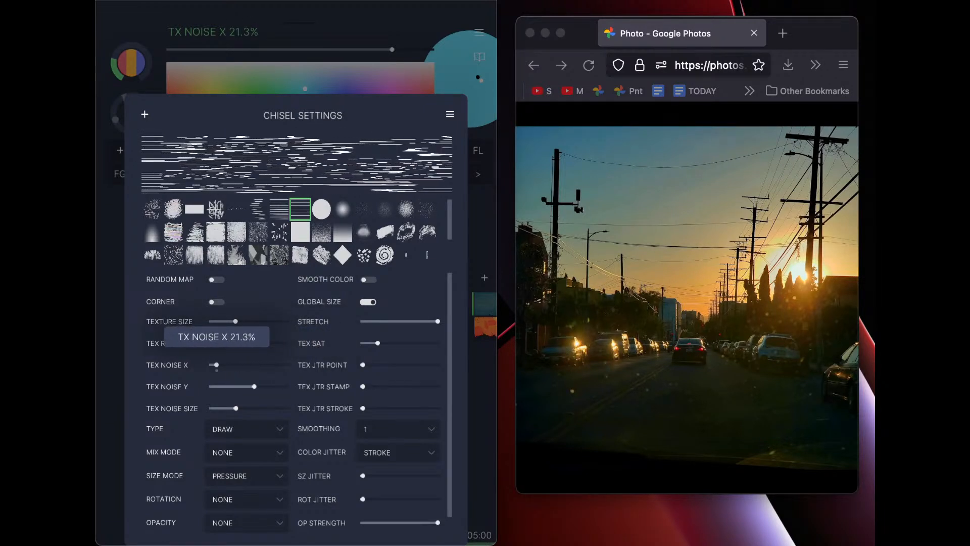
drag(254, 387, 212, 364)
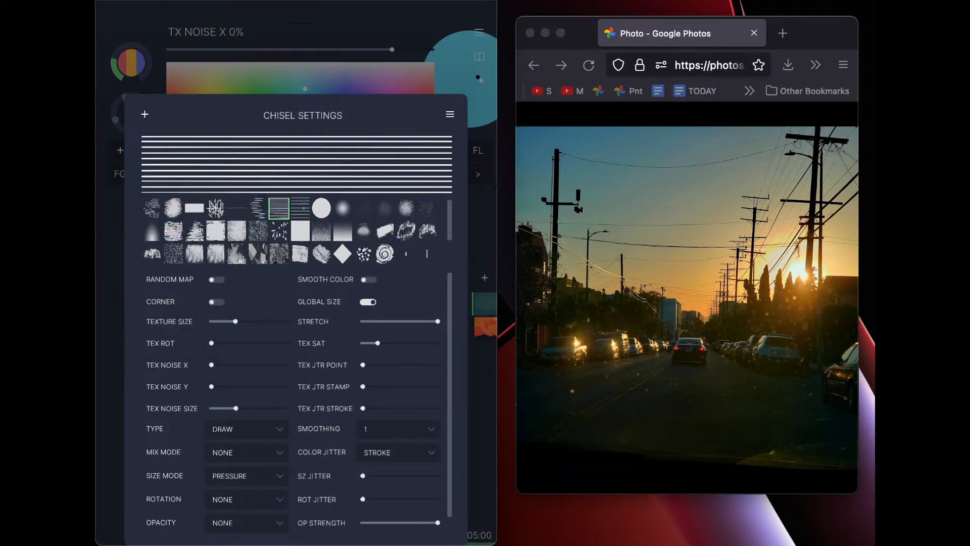
mouse_move(211, 364)
mouse_down()
mouse_move(233, 365)
mouse_move(184, 365)
mouse_move(214, 387)
mouse_move(244, 387)
mouse_move(219, 387)
mouse_move(231, 386)
mouse_move(214, 364)
mouse_move(280, 365)
mouse_move(244, 365)
mouse_up()
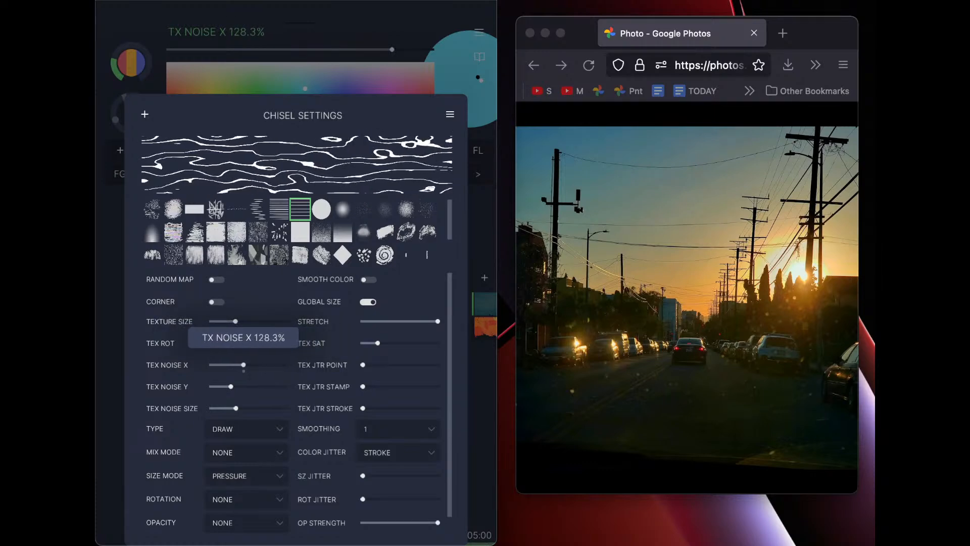
mouse_move(236, 408)
mouse_down()
mouse_move(223, 408)
mouse_move(286, 408)
mouse_move(224, 408)
mouse_move(229, 386)
mouse_up()
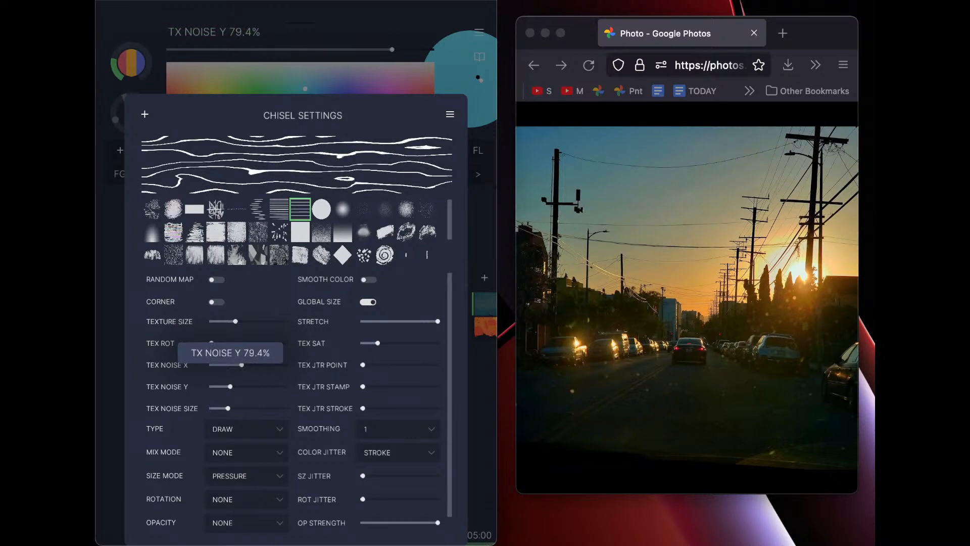
Try wavy light-cyan line strokes across the middle and lower canvas and undo them
key(Escape)
mouse_move(238, 293)
mouse_down()
mouse_move(396, 339)
mouse_move(297, 472)
mouse_up()
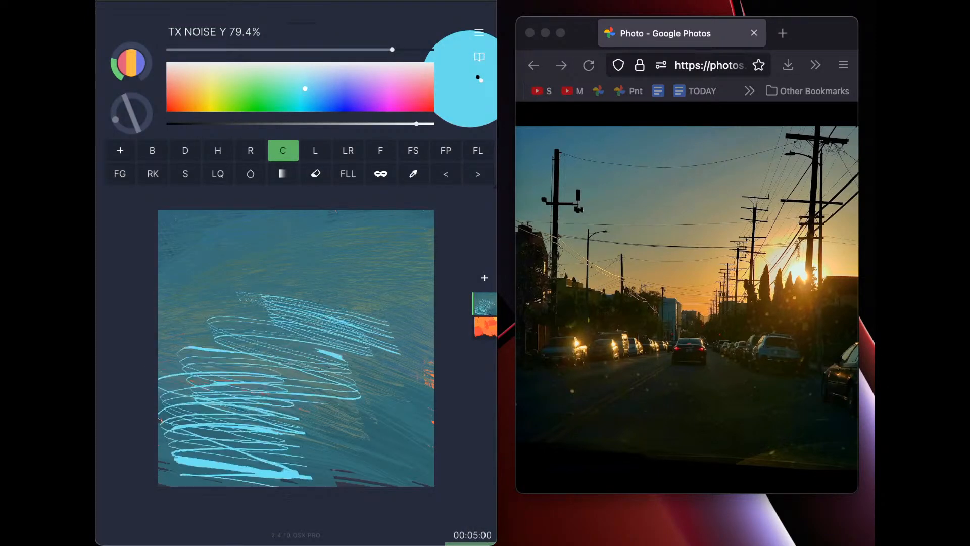
drag(233, 478, 386, 485)
key(super+z)
key(super+z)
key(super+z)
Try the Chisel brush with the scattered-dash texture in light-cyan strokes, undoing the attempts
click(283, 151)
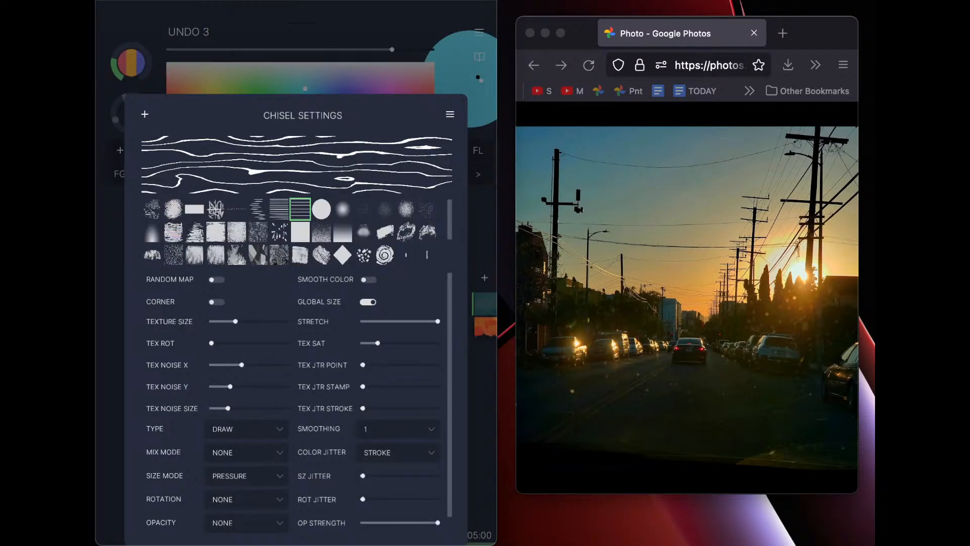
click(279, 232)
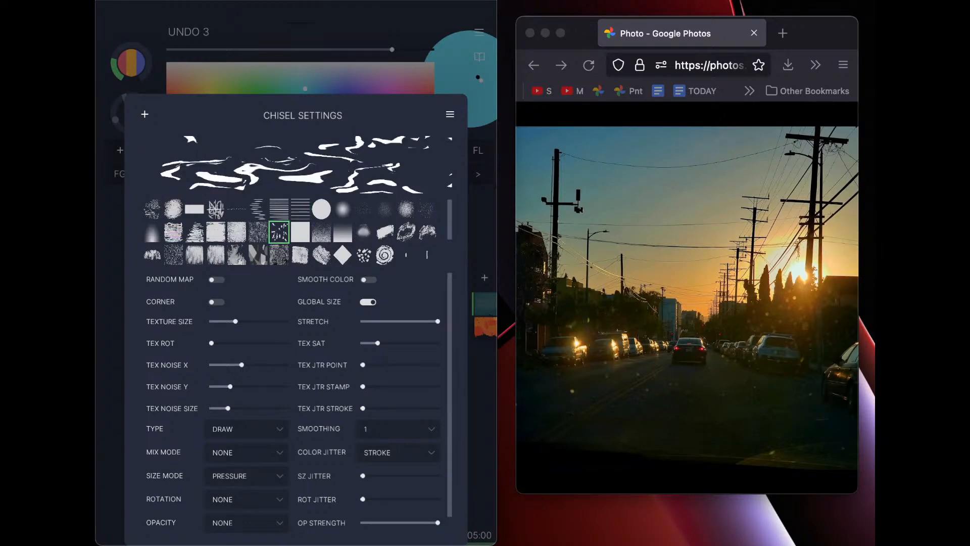
click(110, 303)
mouse_move(316, 304)
mouse_down()
mouse_move(352, 364)
mouse_move(277, 421)
mouse_move(411, 451)
mouse_up()
mouse_move(353, 362)
mouse_down()
mouse_move(253, 376)
mouse_move(387, 447)
mouse_up()
key(super+z)
click(445, 174)
Raise the Chisel's texture size to its maximum and test light-cyan dash strokes across the lower canvas
click(283, 150)
mouse_move(236, 321)
mouse_down()
mouse_move(285, 322)
mouse_move(283, 361)
mouse_move(370, 460)
mouse_up()
key(Escape)
mouse_move(167, 440)
mouse_down()
mouse_move(361, 447)
mouse_move(354, 480)
mouse_move(416, 429)
mouse_move(412, 479)
mouse_move(424, 399)
mouse_move(394, 348)
mouse_move(431, 389)
mouse_up()
mouse_move(374, 316)
mouse_down()
mouse_move(455, 295)
mouse_move(336, 235)
mouse_up()
key(super+z)
Try the dash texture at a texture rotation of 157° in strokes across the canvas, and undo the light-cyan test strokes
click(282, 151)
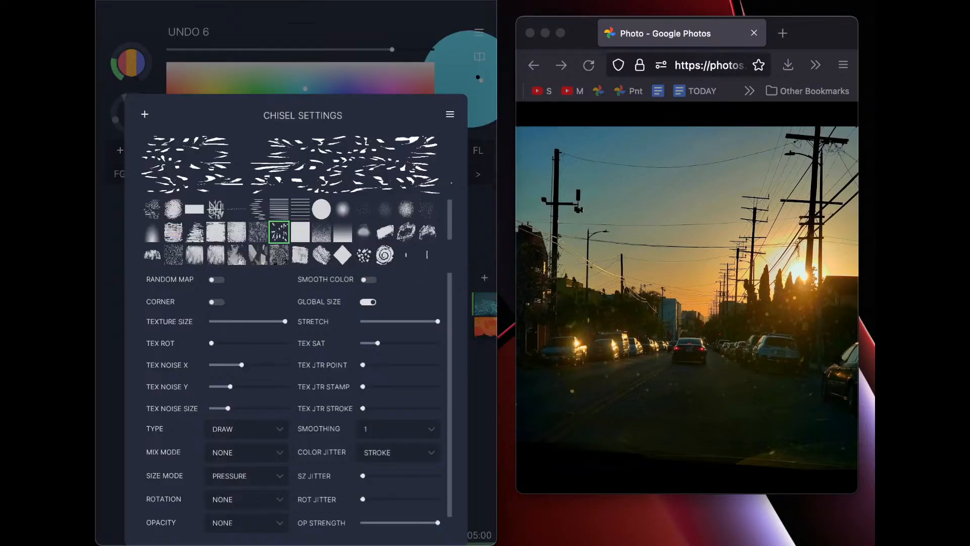
mouse_move(211, 344)
mouse_down()
mouse_move(249, 352)
mouse_move(243, 339)
mouse_up()
click(114, 328)
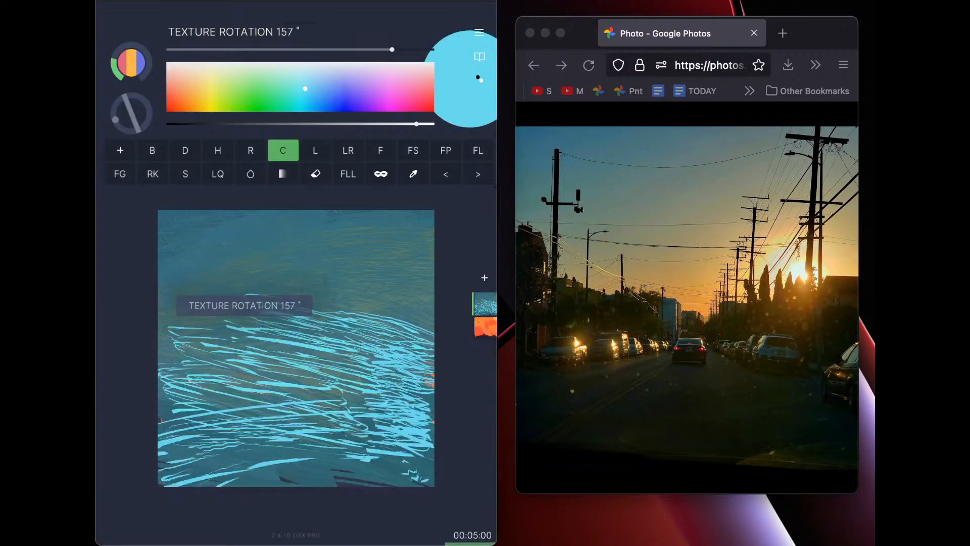
drag(168, 328, 443, 300)
key(super+z)
key(super+z)
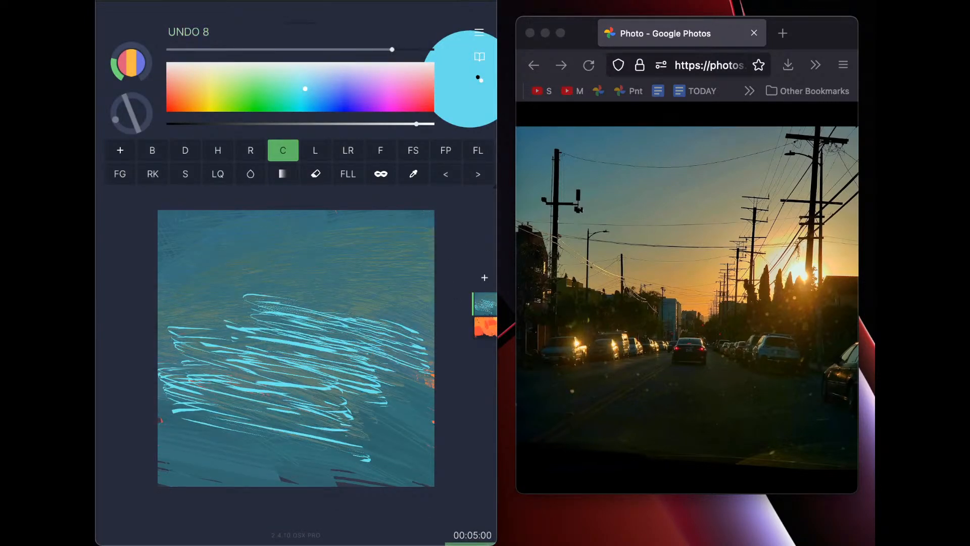
key(super+z)
Give the Chisel brush the diamond texture at 262° rotation and paint a light-cyan zigzag across the upper middle
click(282, 151)
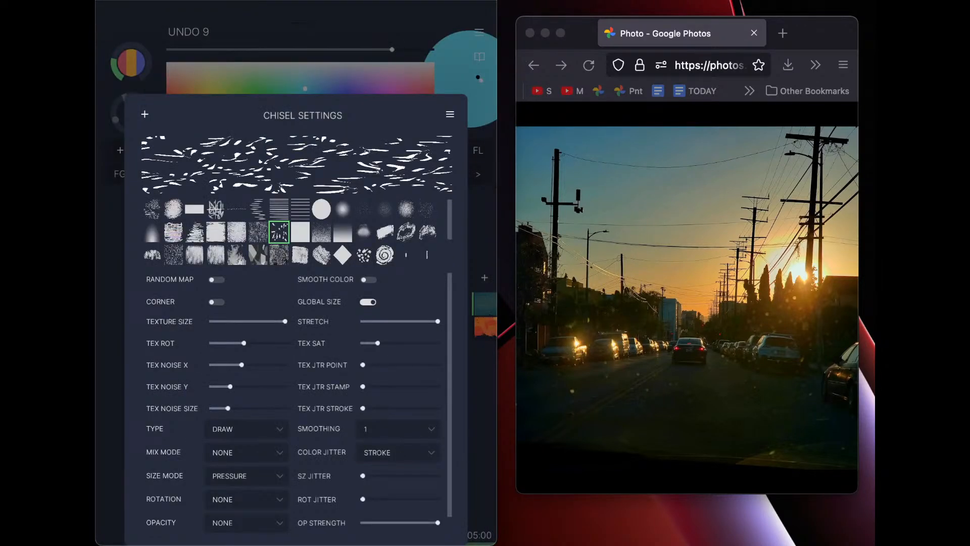
click(343, 255)
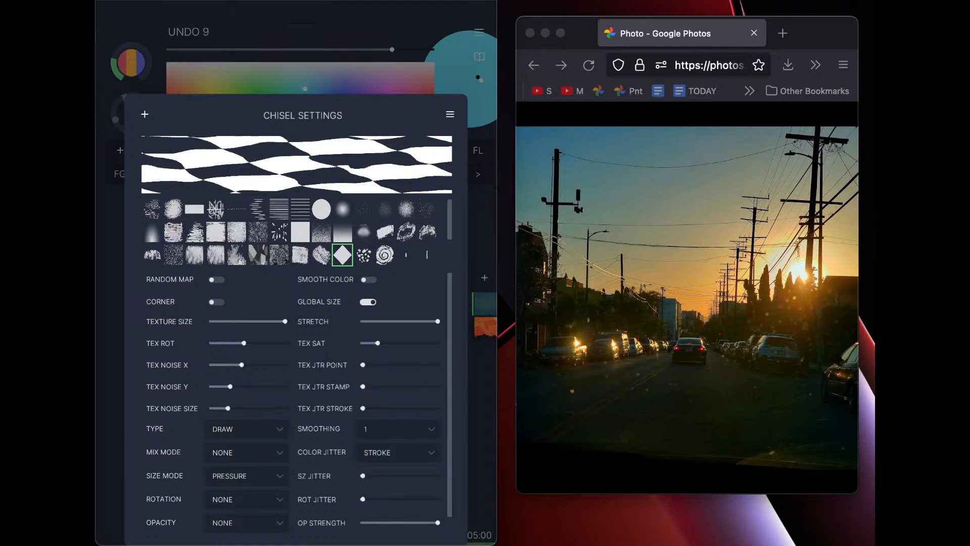
mouse_move(243, 343)
mouse_down()
mouse_move(220, 343)
mouse_move(268, 343)
mouse_move(210, 343)
mouse_move(281, 343)
mouse_move(266, 343)
mouse_up()
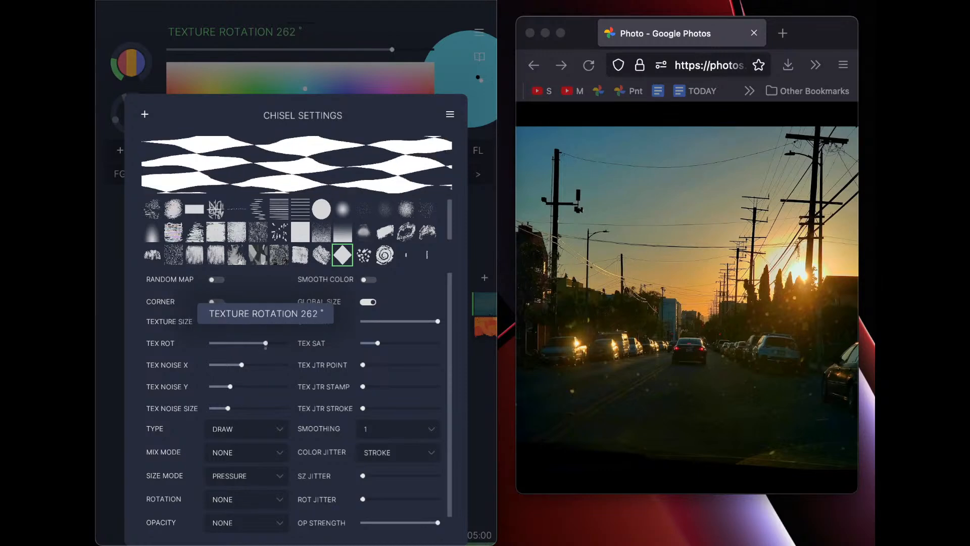
mouse_move(219, 298)
mouse_down()
mouse_move(404, 284)
mouse_move(417, 253)
mouse_up()
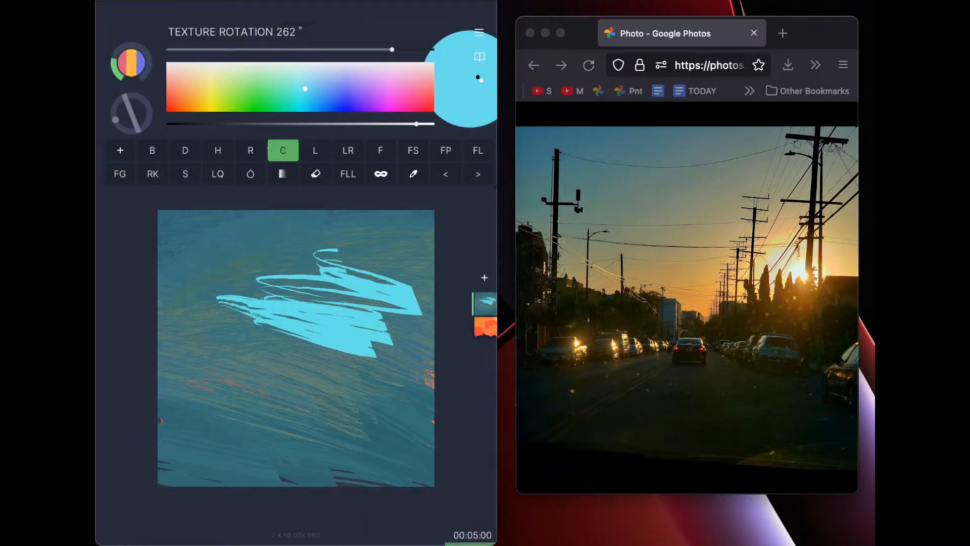
Set Tex Noise X and Tex Noise Y to 0% and paint light-cyan diamond-patterned strokes across the lower and upper canvas
click(283, 150)
drag(241, 365, 197, 364)
drag(230, 386, 163, 375)
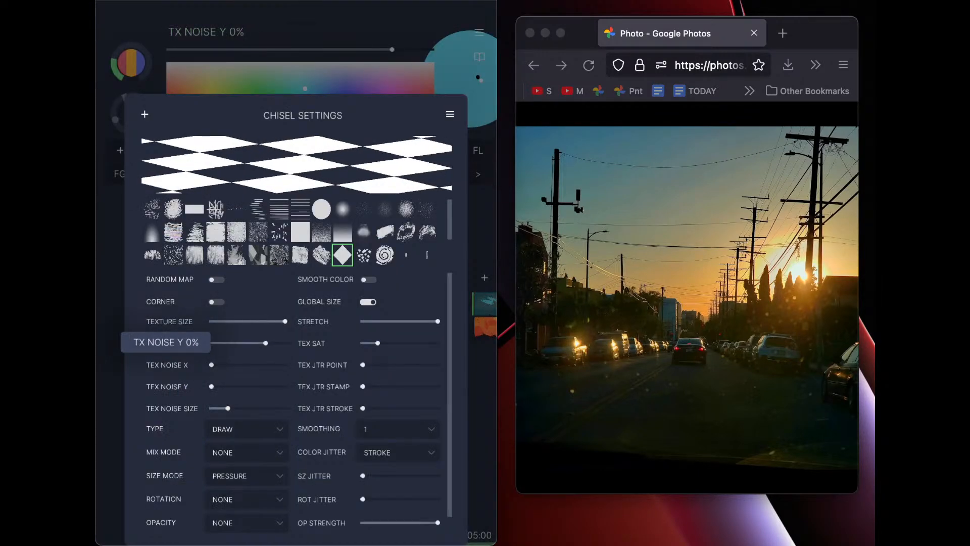
click(111, 375)
mouse_move(210, 340)
mouse_down()
mouse_move(428, 403)
mouse_move(433, 428)
mouse_up()
drag(183, 379, 411, 455)
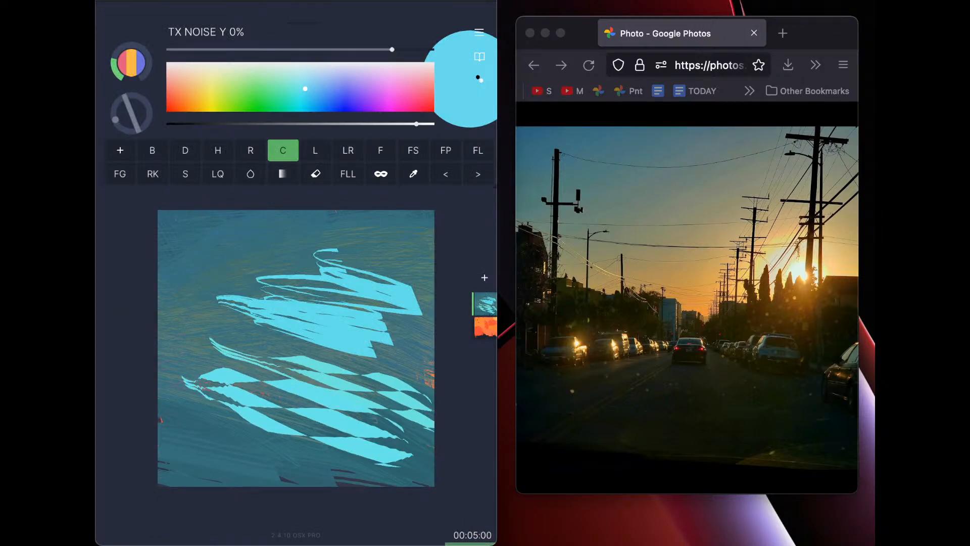
drag(172, 276, 435, 275)
drag(162, 251, 457, 225)
Give the Rect brush the diamond texture at maximum size and 45° rotation, and draw a light-cyan checkerboard over the lower canvas
click(251, 150)
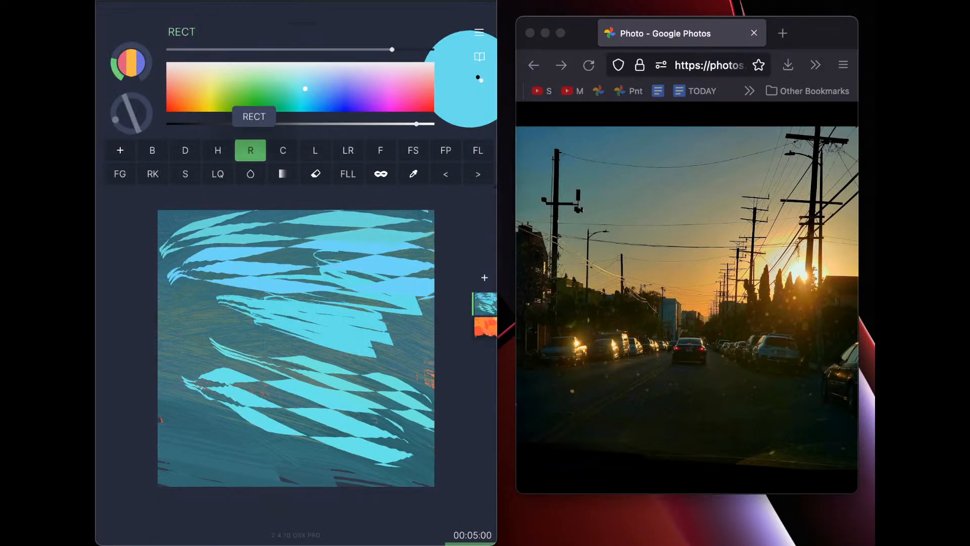
click(251, 150)
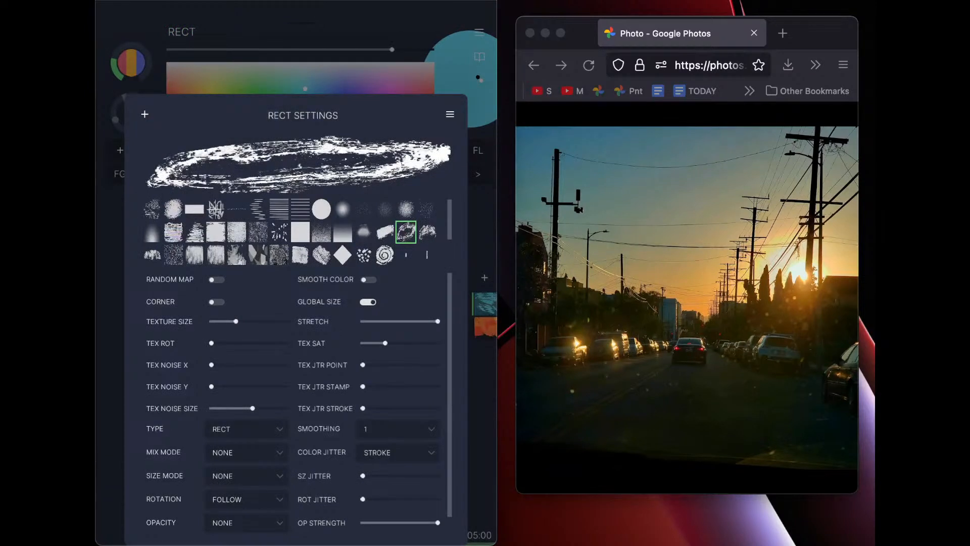
click(342, 254)
drag(236, 321, 330, 332)
mouse_move(211, 343)
mouse_down()
mouse_move(229, 343)
mouse_move(219, 343)
mouse_move(426, 477)
mouse_up()
click(111, 334)
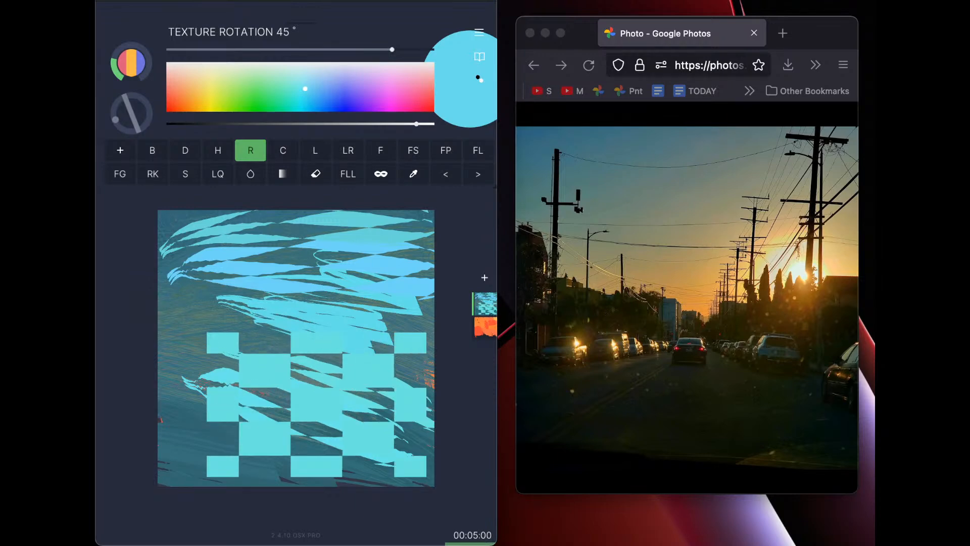
Choose yellow and draw three overlapping checkered rectangles across the middle of the canvas
click(209, 97)
drag(191, 323, 356, 401)
drag(202, 286, 387, 360)
drag(260, 292, 430, 355)
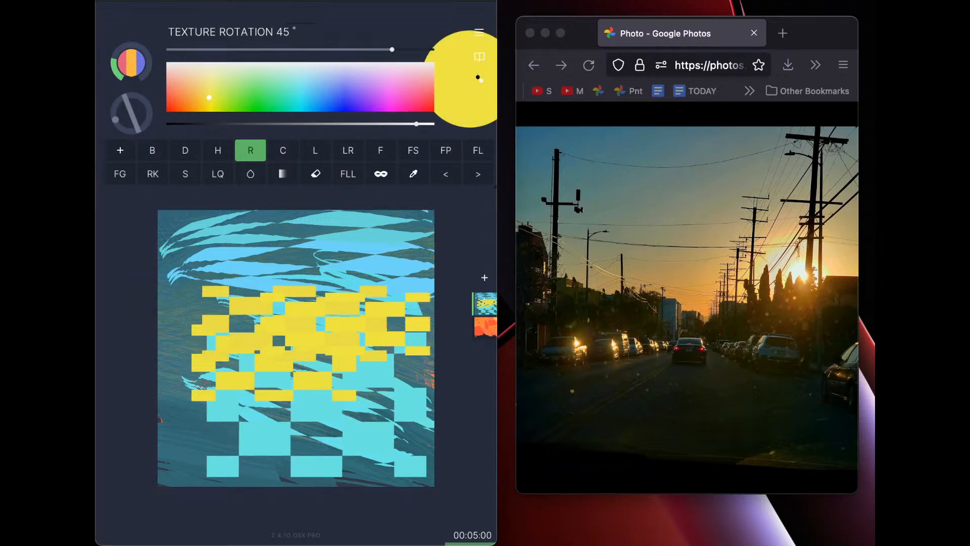
Set the Rect brush's texture rotation to 90° and draw overlapping yellow diamond-patterned rectangles over the lower, upper and right canvas areas
click(251, 150)
drag(220, 343, 230, 343)
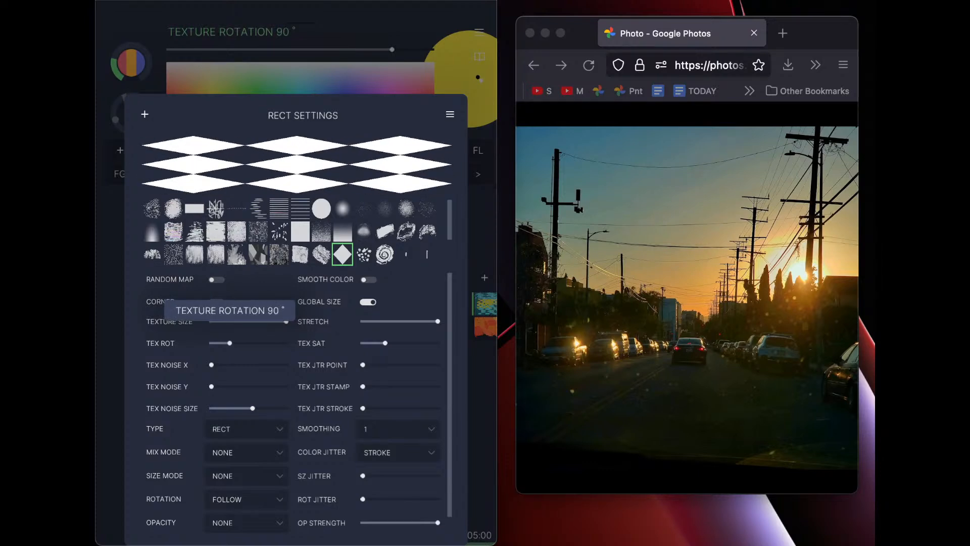
key(Escape)
drag(174, 368, 382, 460)
drag(200, 233, 411, 321)
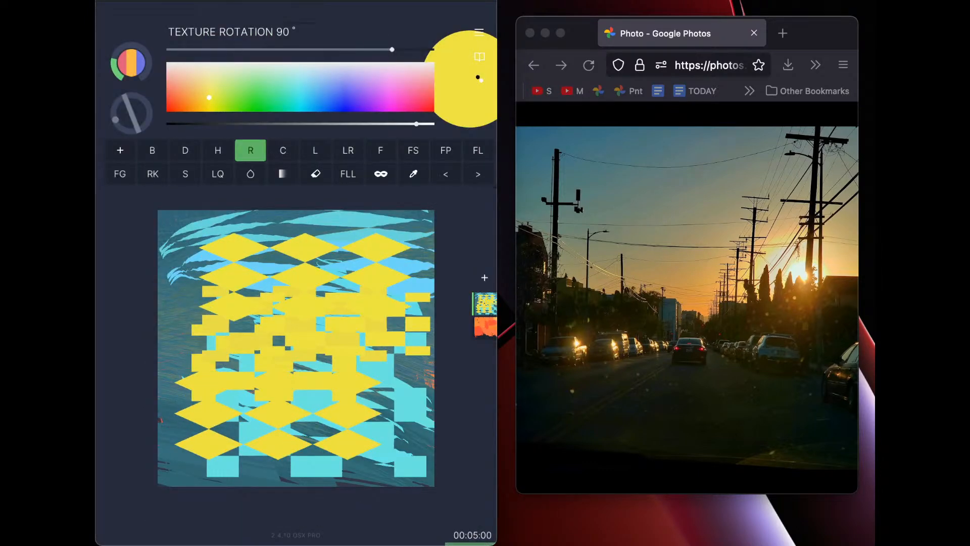
drag(286, 212, 453, 275)
drag(302, 227, 479, 302)
drag(296, 273, 449, 365)
Choose bright red and draw overlapping diamond-patterned rectangles over the middle and lower canvas
drag(314, 86, 434, 111)
drag(190, 268, 410, 389)
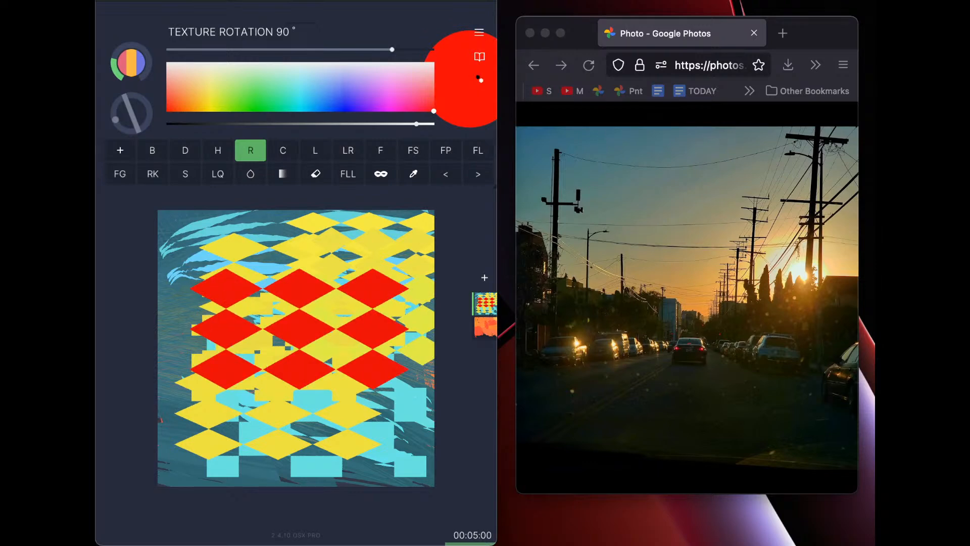
drag(193, 315, 338, 438)
drag(220, 402, 339, 460)
drag(246, 409, 370, 458)
drag(298, 398, 437, 471)
drag(343, 371, 477, 456)
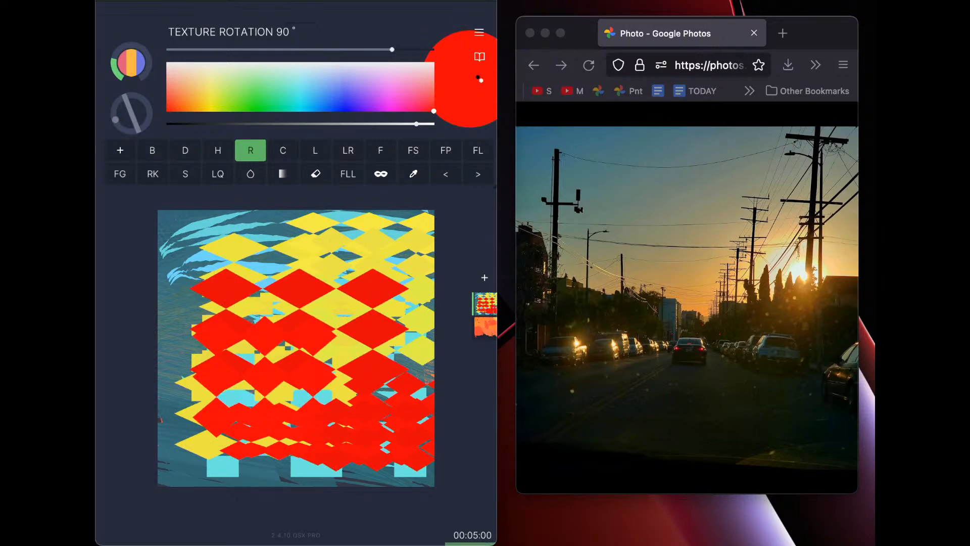
Give the Rect brush the soft glow texture with smaller texture size and 360° rotation, and draw golden-yellow gradient rectangles over the diamonds
click(251, 151)
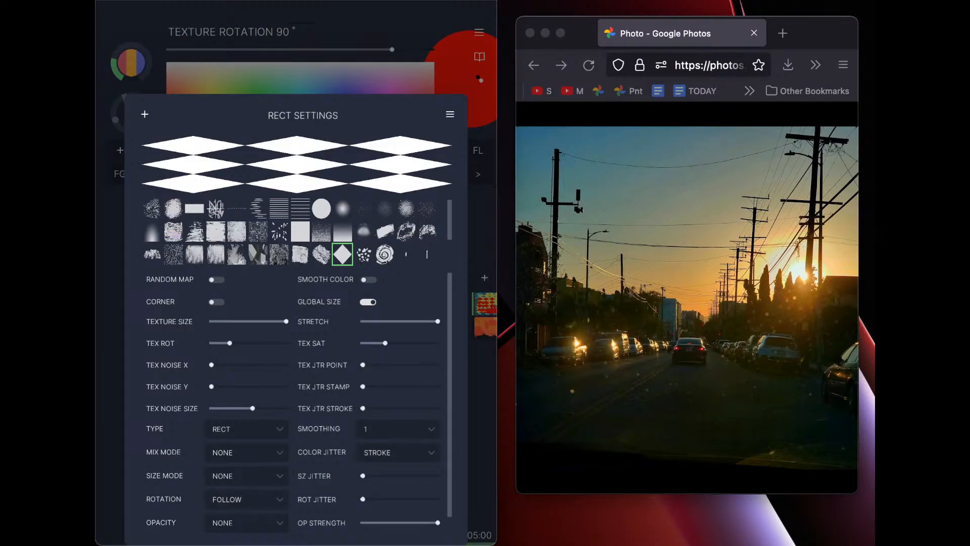
click(152, 232)
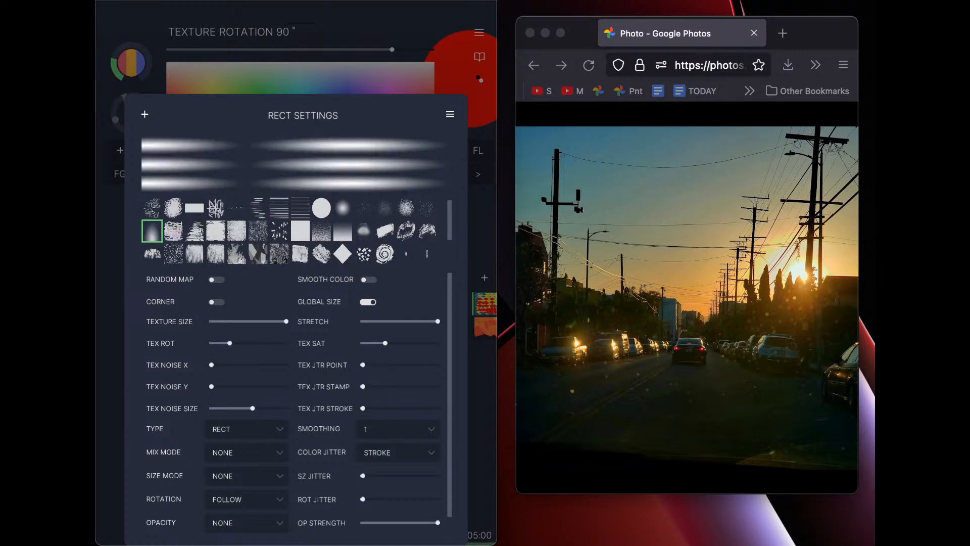
mouse_move(286, 321)
mouse_down()
mouse_move(228, 321)
mouse_move(237, 321)
mouse_move(209, 343)
mouse_move(285, 343)
mouse_up()
click(110, 313)
drag(262, 303, 406, 396)
drag(226, 237, 396, 306)
drag(192, 105, 205, 110)
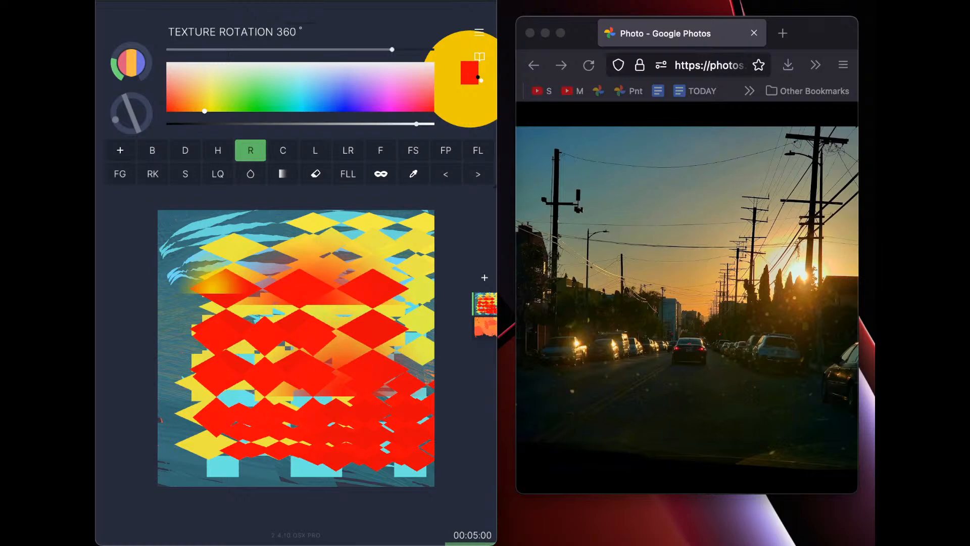
drag(196, 262, 371, 411)
Switch the Rect brush to the speckled fade texture and draw golden-yellow grainy rectangles over the upper and middle canvas
click(250, 150)
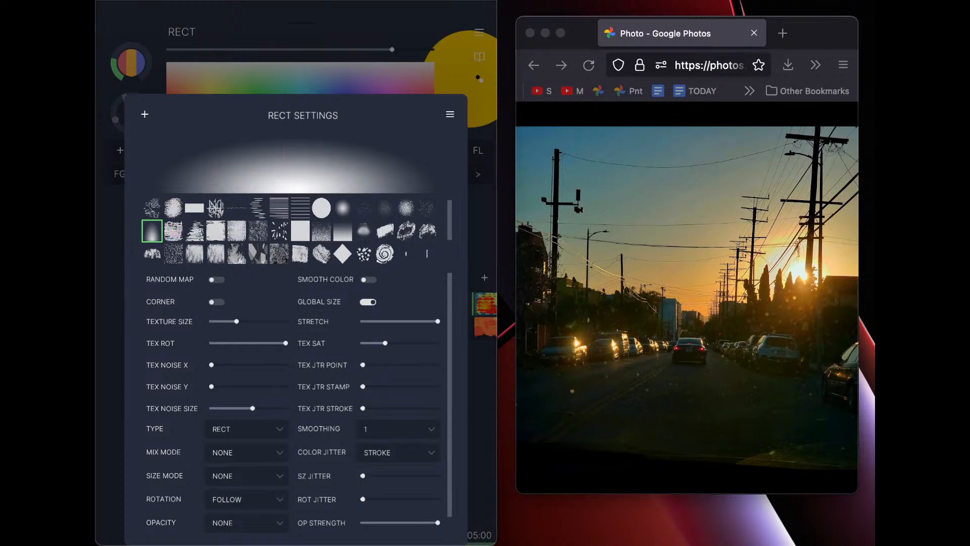
scroll(297, 232, down, 2)
drag(452, 248, 451, 271)
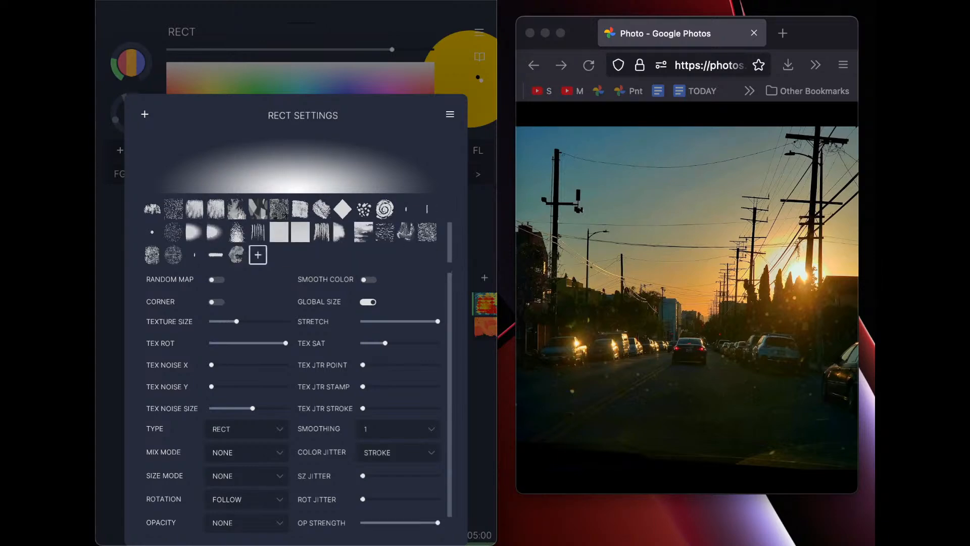
click(236, 232)
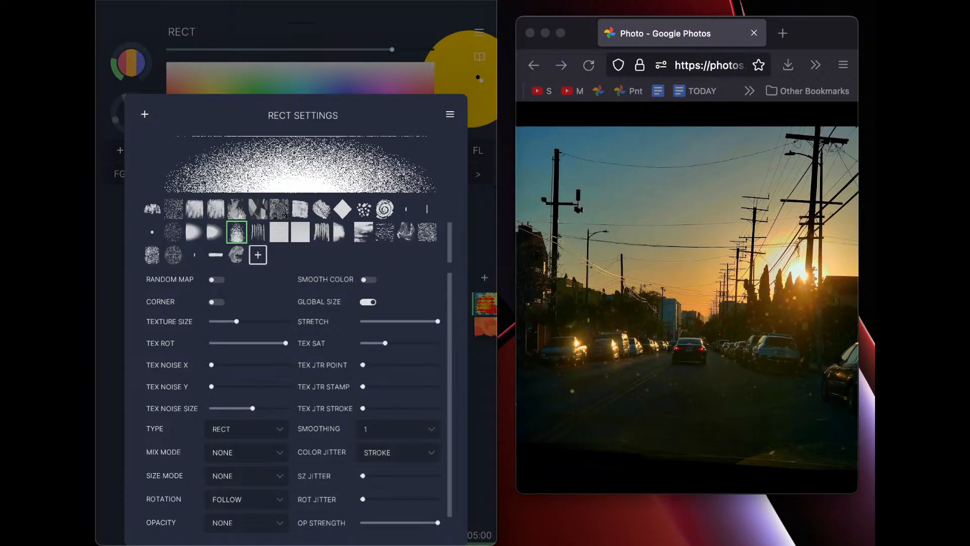
click(110, 324)
drag(193, 298, 253, 409)
drag(217, 224, 436, 312)
drag(435, 248, 318, 369)
Switch the Rect brush to the round mesh texture and draw golden-yellow rectangles over the upper middle of the canvas
click(250, 151)
scroll(291, 230, up, 1)
scroll(291, 230, down, 1)
click(173, 255)
click(111, 263)
mouse_move(223, 276)
mouse_down()
mouse_move(323, 348)
mouse_move(346, 327)
mouse_up()
mouse_move(231, 244)
mouse_down()
mouse_move(438, 281)
mouse_move(429, 345)
mouse_up()
Switch to the Chisel brush and paint golden-yellow diamond-textured strokes down the canvas's left side and across its top
click(286, 144)
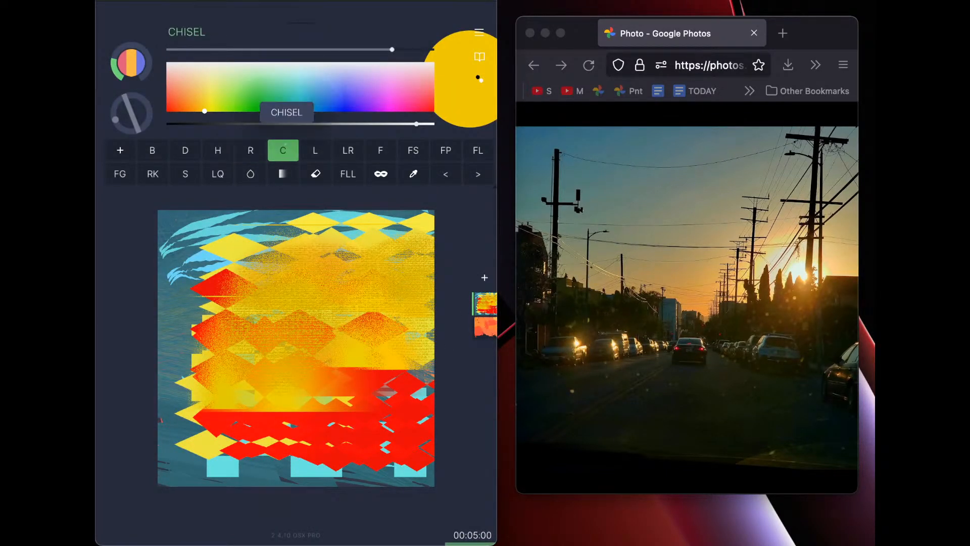
drag(211, 332, 234, 411)
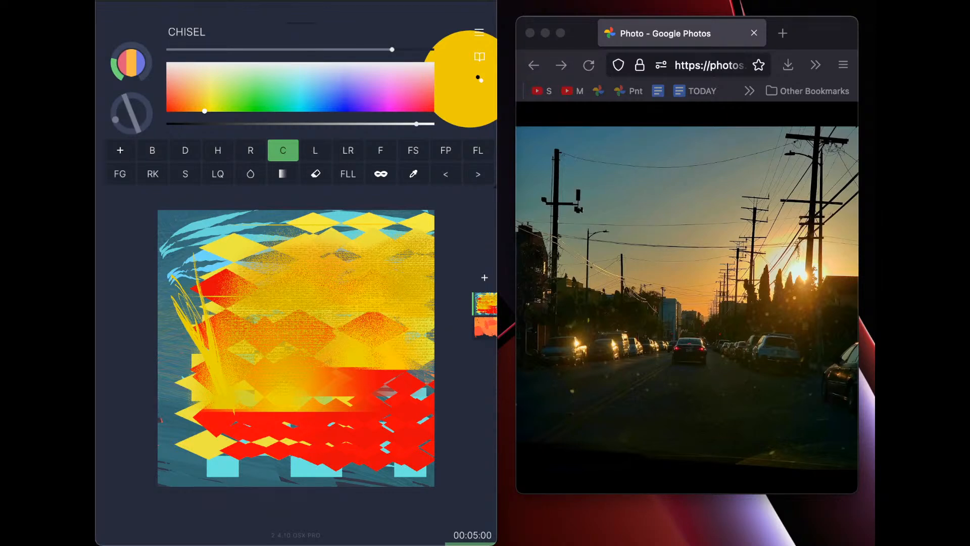
mouse_move(188, 272)
mouse_down()
mouse_move(222, 349)
mouse_move(204, 286)
mouse_move(218, 243)
mouse_move(290, 216)
mouse_move(333, 245)
mouse_move(407, 228)
mouse_up()
Choose a light orange and paint broad Chisel strokes across the top and lower-left part of the canvas
click(190, 98)
mouse_move(263, 253)
mouse_down()
mouse_move(422, 242)
mouse_move(268, 240)
mouse_move(304, 230)
mouse_move(223, 257)
mouse_up()
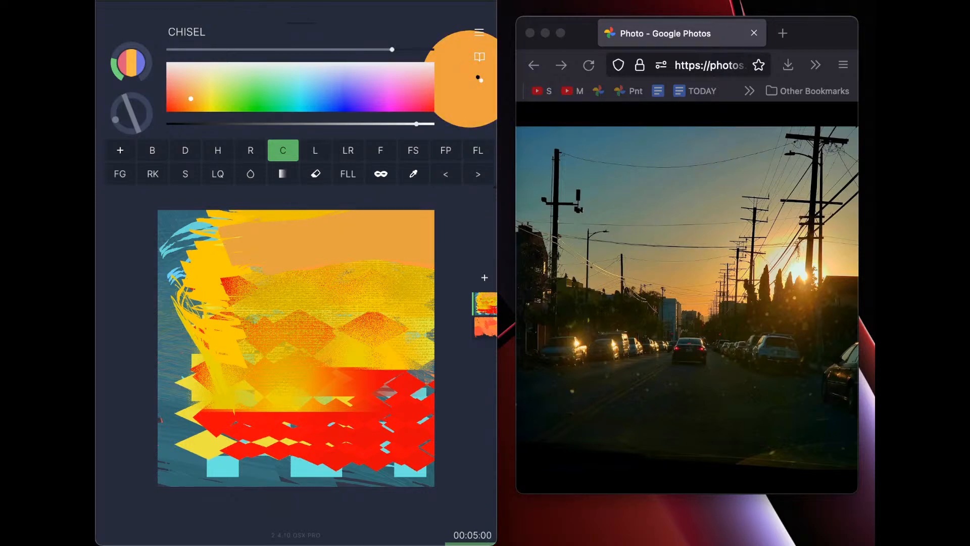
mouse_move(301, 343)
mouse_down()
mouse_move(136, 368)
mouse_move(121, 416)
mouse_move(172, 477)
mouse_move(306, 452)
mouse_move(362, 427)
mouse_up()
Give the Chisel brush the single thin-line texture at size 256 and draw curving bright-red lines over the upper canvas
click(283, 151)
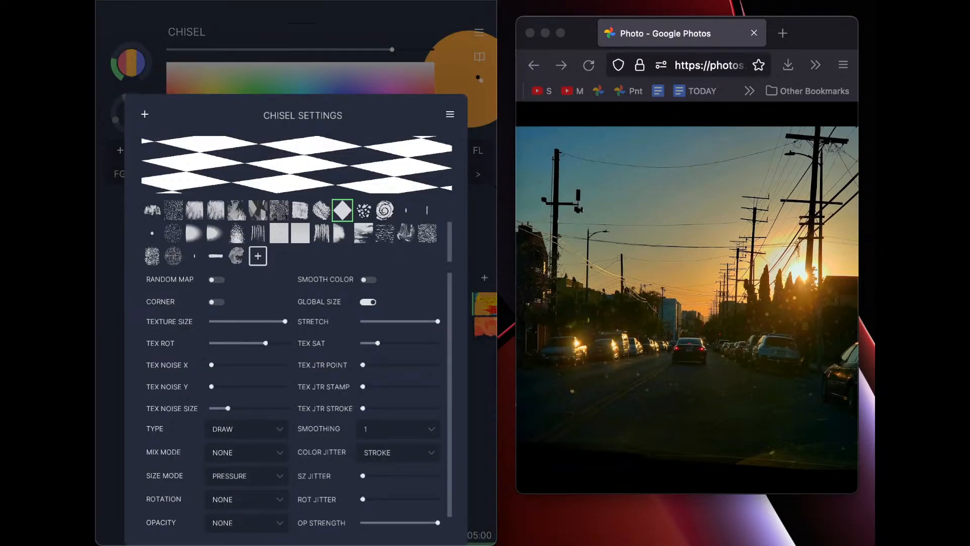
scroll(297, 232, up, 1)
click(429, 239)
click(483, 202)
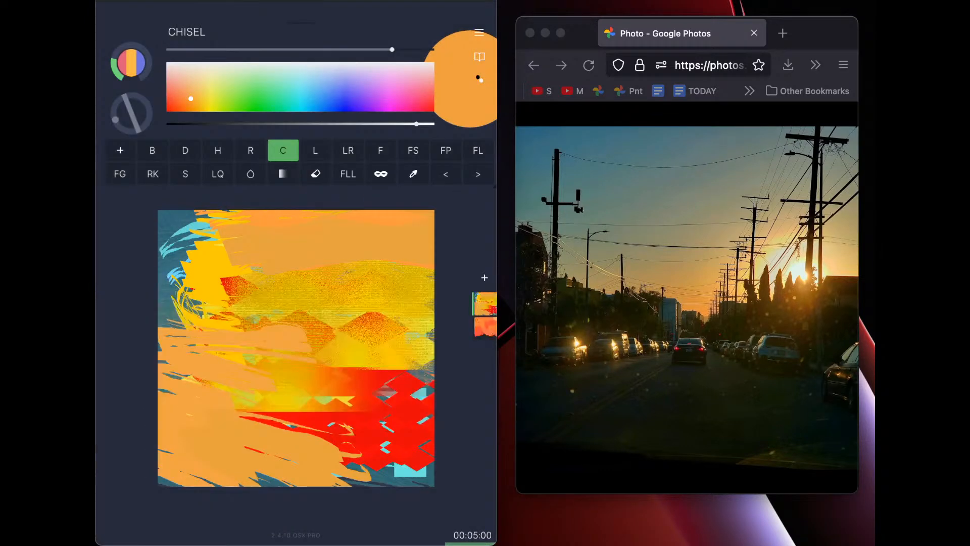
drag(246, 88, 167, 111)
drag(392, 50, 412, 50)
mouse_move(278, 275)
mouse_down()
mouse_move(339, 257)
mouse_move(371, 263)
mouse_move(364, 283)
mouse_move(328, 293)
mouse_move(400, 260)
mouse_move(329, 316)
mouse_up()
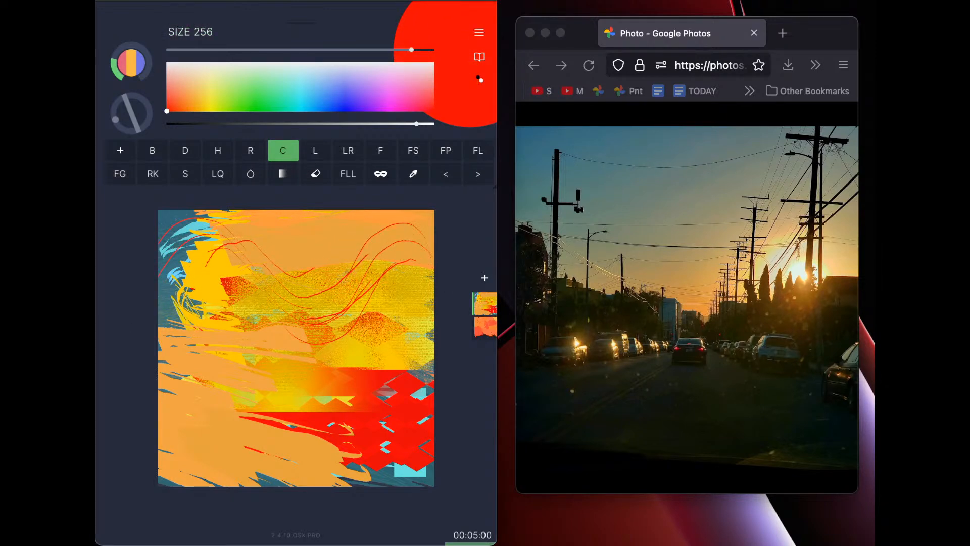
mouse_move(313, 397)
mouse_down()
mouse_move(238, 377)
mouse_move(323, 404)
mouse_up()
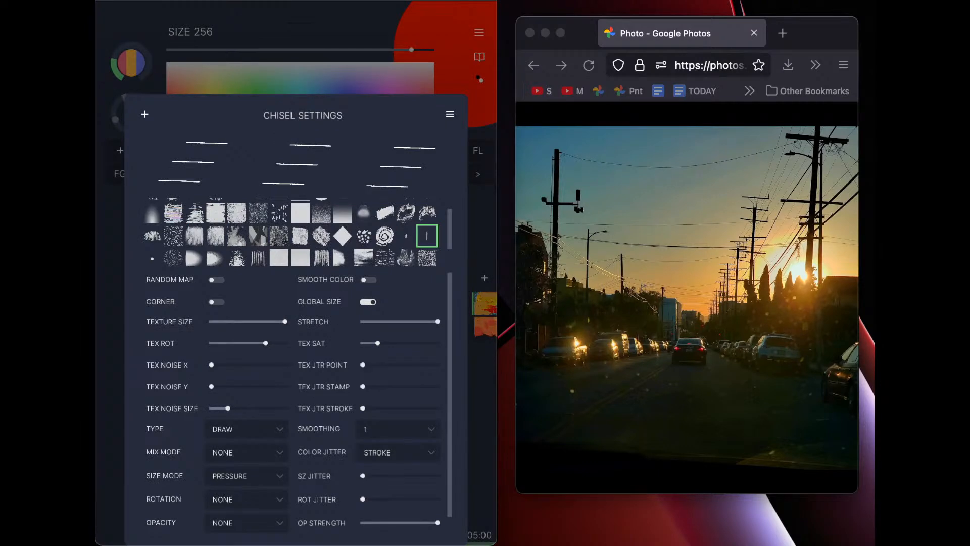
Switch the Chisel brush to the grainy gradient square texture and sweep strokes across the upper middle of the canvas
click(236, 214)
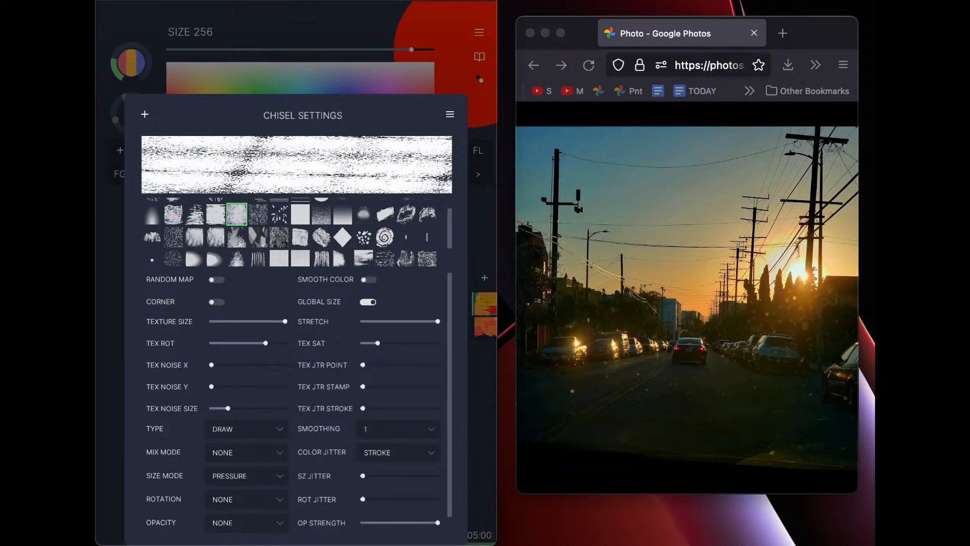
click(322, 215)
click(110, 303)
drag(190, 298, 416, 319)
mouse_move(175, 283)
mouse_down()
mouse_move(378, 255)
mouse_move(433, 276)
mouse_up()
drag(175, 283, 394, 286)
Choose darker muted blue and teal shades and paint broad gradient strokes over the upper and middle canvas
click(339, 94)
drag(339, 94, 306, 91)
drag(416, 124, 323, 124)
drag(315, 78, 315, 89)
mouse_move(158, 254)
mouse_down()
mouse_move(177, 227)
mouse_move(222, 256)
mouse_move(386, 233)
mouse_move(187, 283)
mouse_move(258, 273)
mouse_up()
mouse_move(319, 240)
mouse_down()
mouse_move(445, 224)
mouse_move(177, 324)
mouse_move(429, 316)
mouse_move(172, 323)
mouse_move(494, 270)
mouse_move(170, 308)
mouse_move(174, 334)
mouse_move(389, 359)
mouse_move(429, 384)
mouse_up()
drag(297, 77, 302, 82)
mouse_move(374, 366)
mouse_down()
mouse_move(324, 371)
mouse_move(404, 374)
mouse_move(414, 349)
mouse_move(174, 343)
mouse_up()
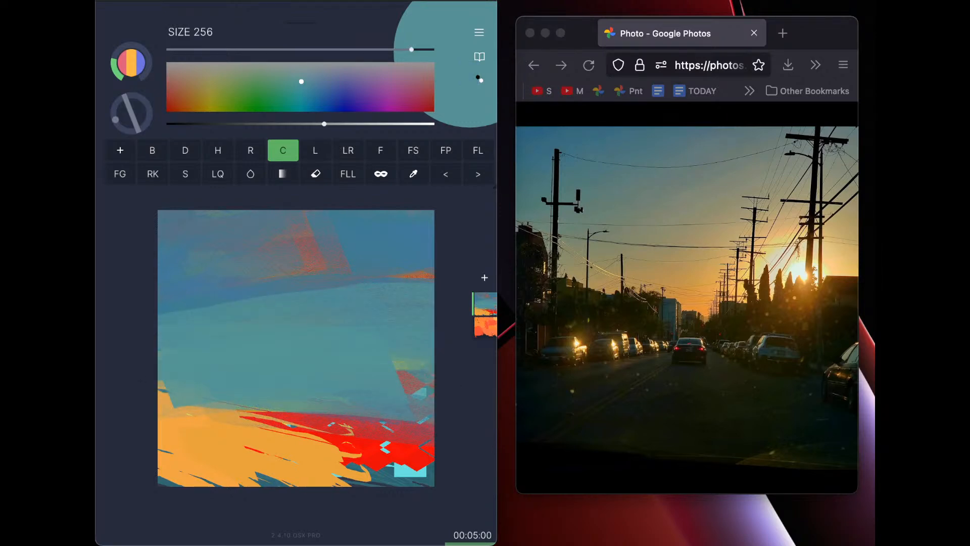
Paint translucent muted-teal gradient strokes over the orange and red areas in the lower canvas
drag(169, 424, 422, 455)
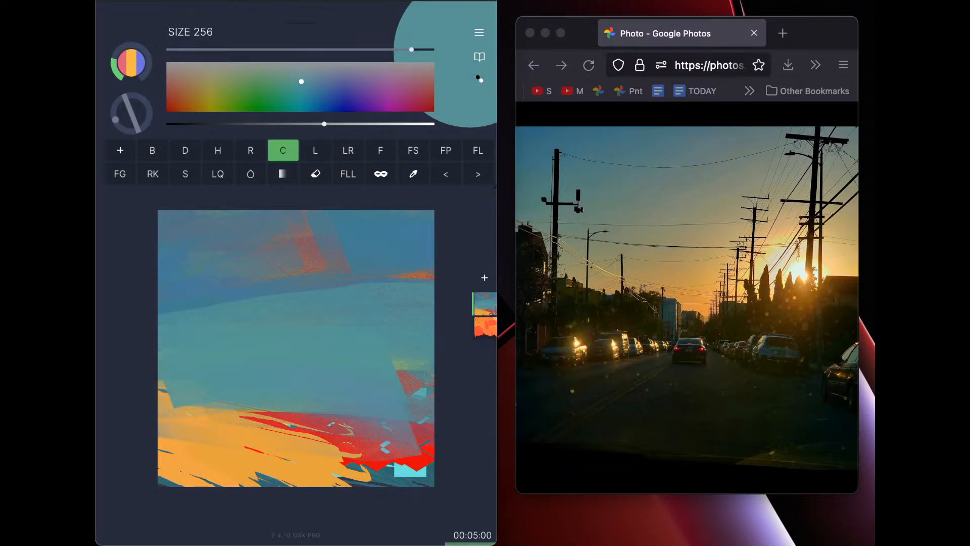
mouse_move(283, 429)
mouse_down()
mouse_move(126, 408)
mouse_move(389, 437)
mouse_move(167, 458)
mouse_move(410, 466)
mouse_up()
drag(250, 475, 159, 439)
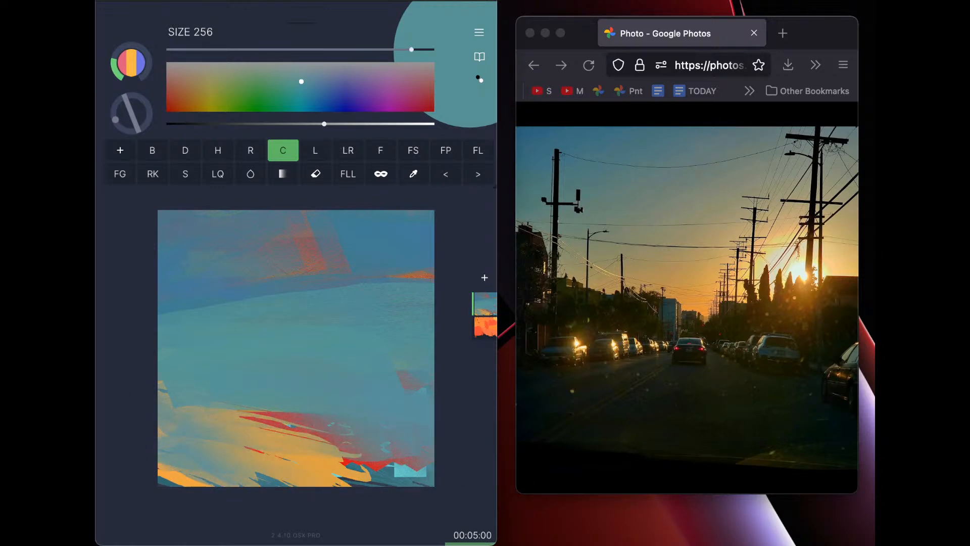
Choose a muted green and a light salmon-brown and sweep gradient strokes across the middle of the canvas
drag(302, 82, 237, 82)
drag(167, 313, 465, 280)
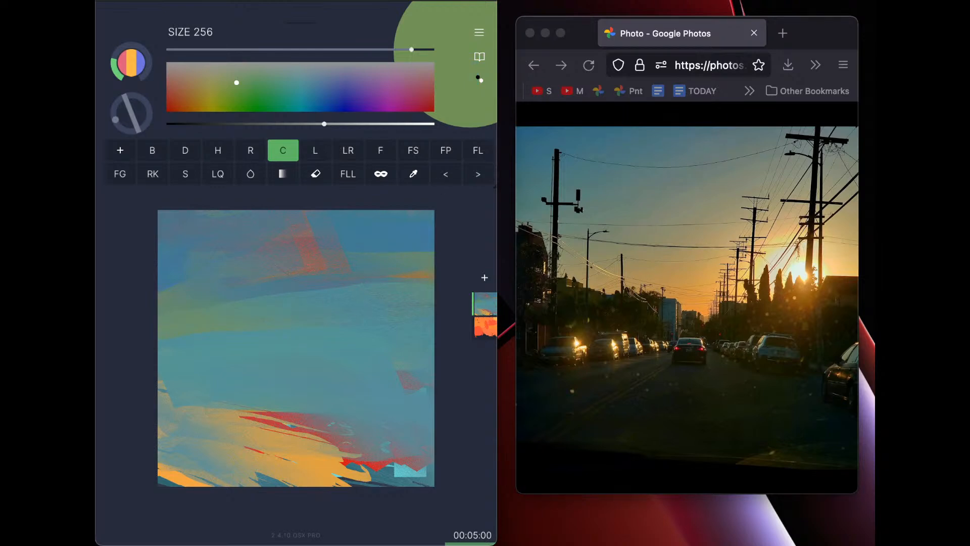
drag(324, 124, 332, 124)
drag(175, 84, 175, 85)
mouse_move(144, 325)
mouse_down()
mouse_move(303, 303)
mouse_move(473, 357)
mouse_up()
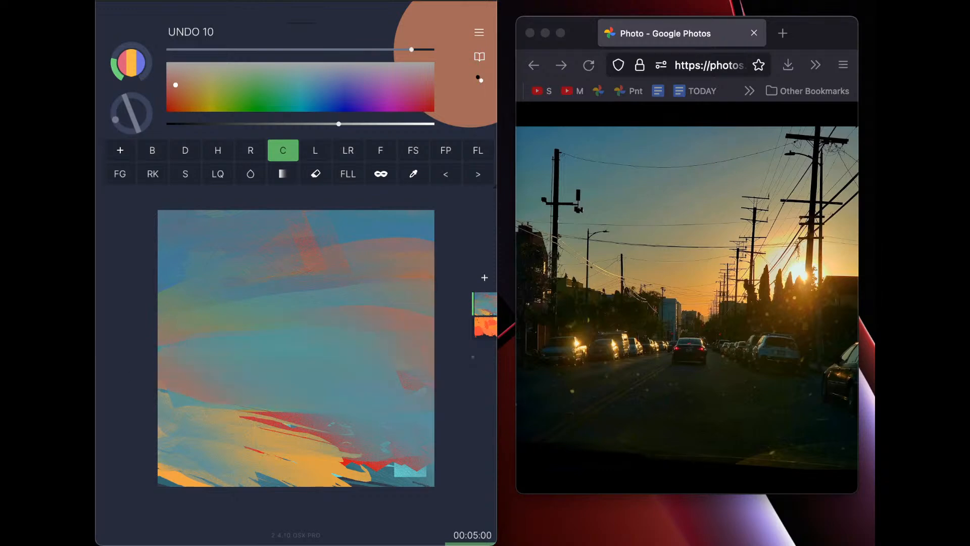
Set the Chisel brush's texture rotation to its minimum and its texture size to 95%
click(283, 150)
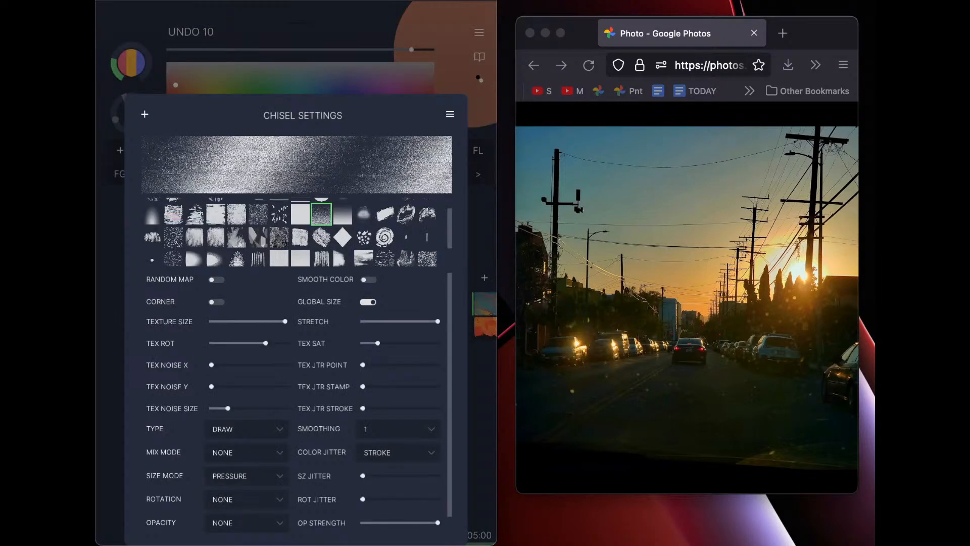
drag(220, 343, 184, 343)
drag(285, 321, 234, 321)
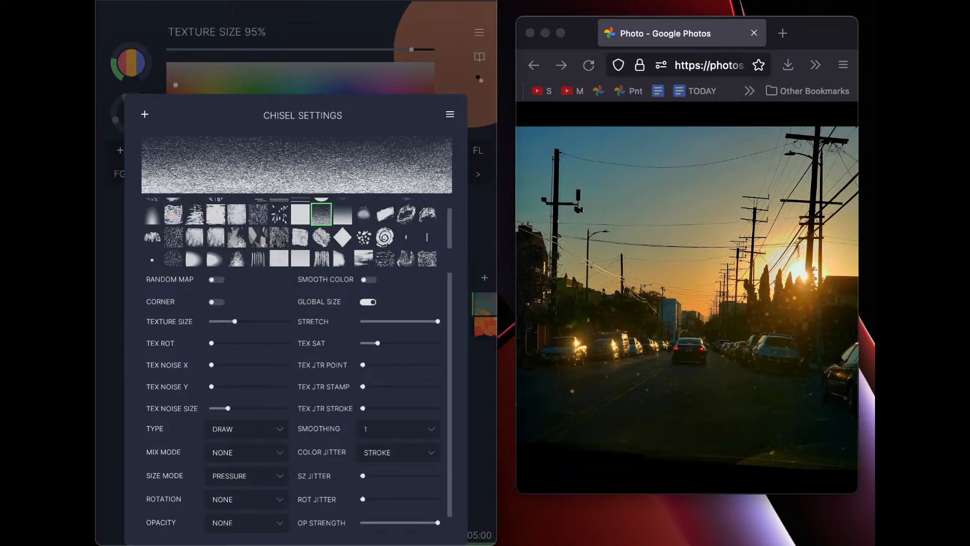
key(Escape)
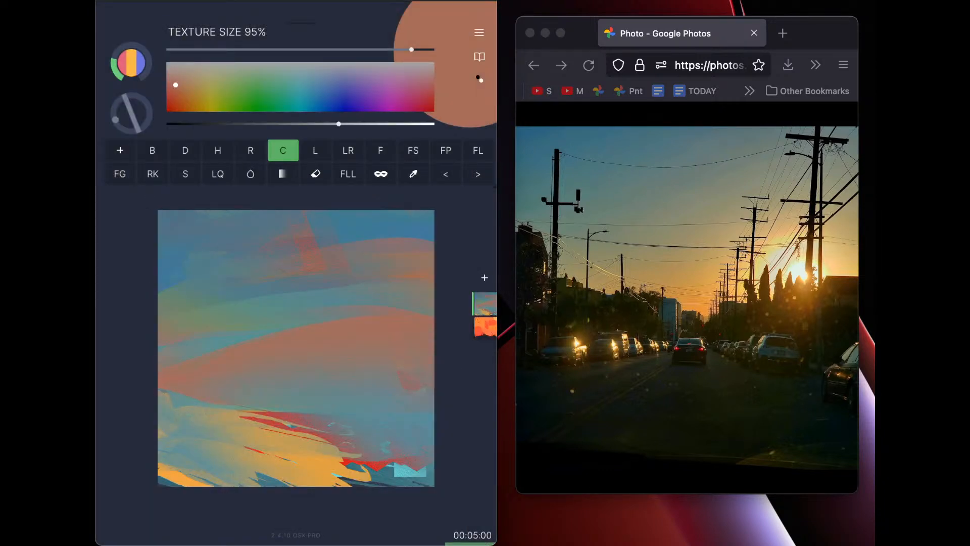
Paint broad salmon strokes over the upper and middle canvas and a muted ochre stroke along the top
drag(162, 334, 430, 289)
drag(384, 256, 163, 243)
drag(194, 82, 197, 84)
mouse_move(162, 219)
mouse_down()
mouse_move(427, 214)
mouse_move(471, 238)
mouse_up()
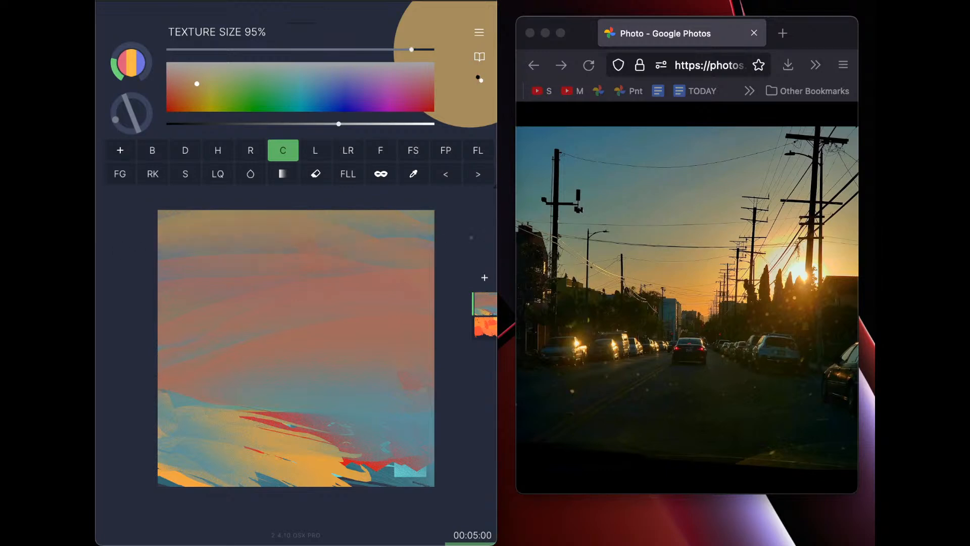
Choose a saturated blue and paint it across the upper sky, undoing the last teal-blue stroke
drag(197, 83, 315, 99)
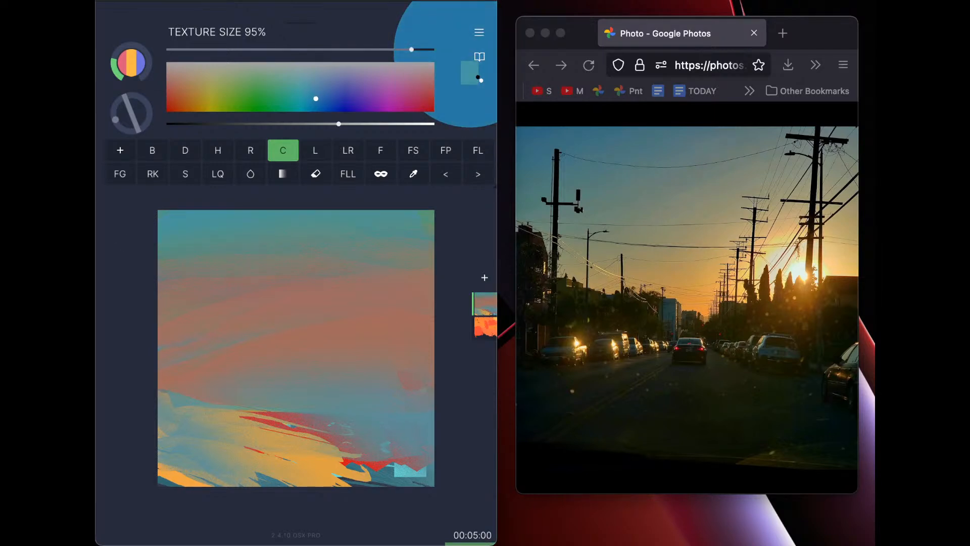
mouse_move(364, 215)
mouse_down()
mouse_move(165, 222)
mouse_move(399, 218)
mouse_move(462, 227)
mouse_up()
drag(174, 263, 359, 251)
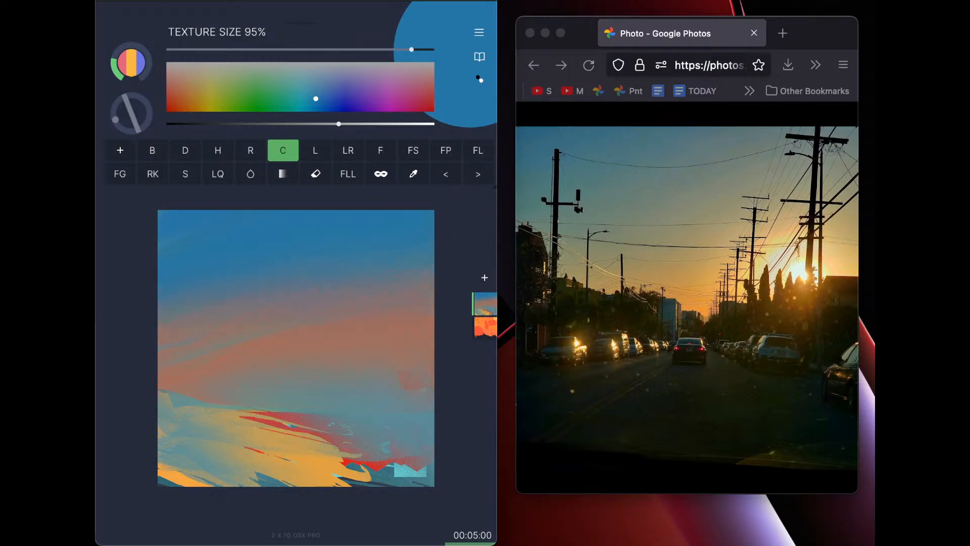
mouse_move(316, 98)
mouse_down()
mouse_move(298, 91)
mouse_move(309, 95)
mouse_up()
drag(429, 287, 164, 299)
click(413, 174)
click(445, 174)
Switch the Chisel brush to the faint, soft-edged speckled round texture
click(283, 151)
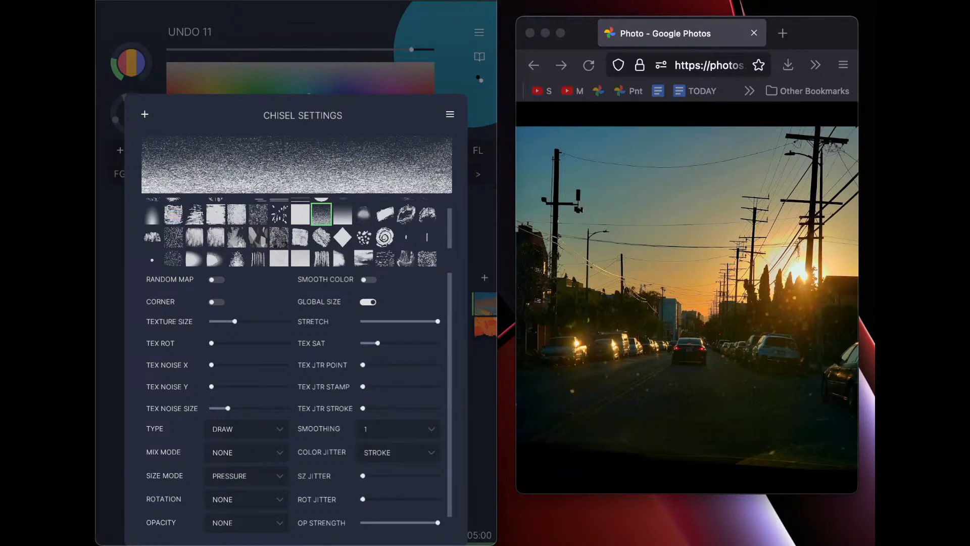
scroll(297, 232, up, 2)
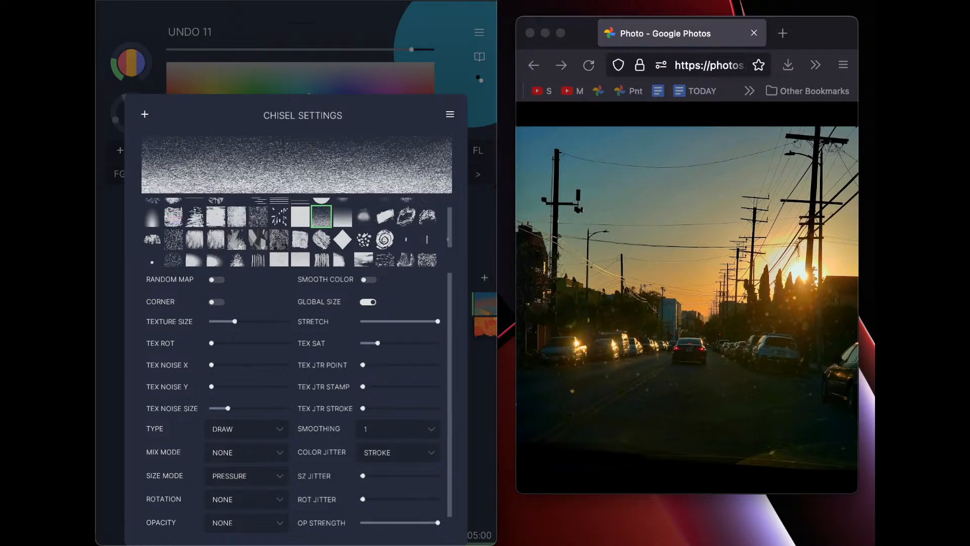
click(384, 209)
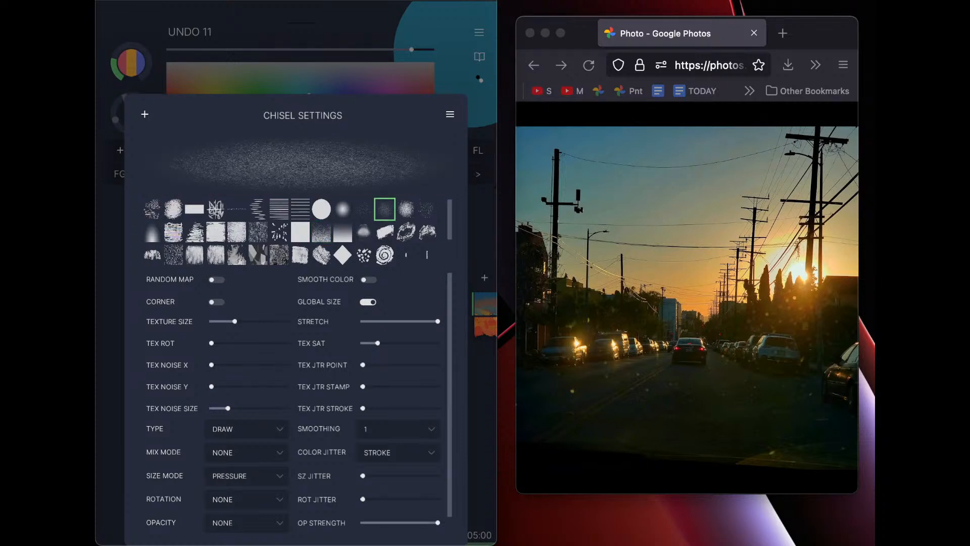
click(231, 56)
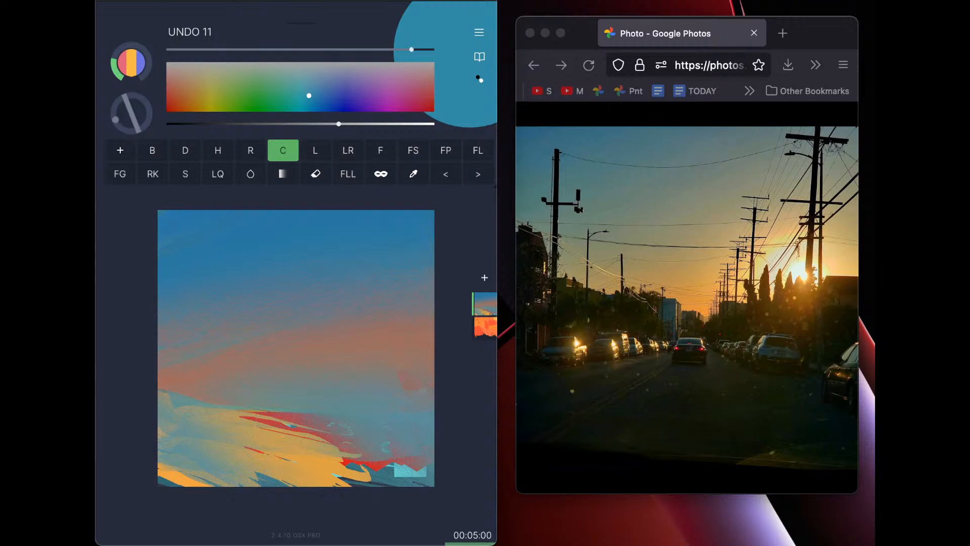
Blend the sky from blue through teal and muted green to ochre above the foreground with soft Chisel strokes
click(300, 94)
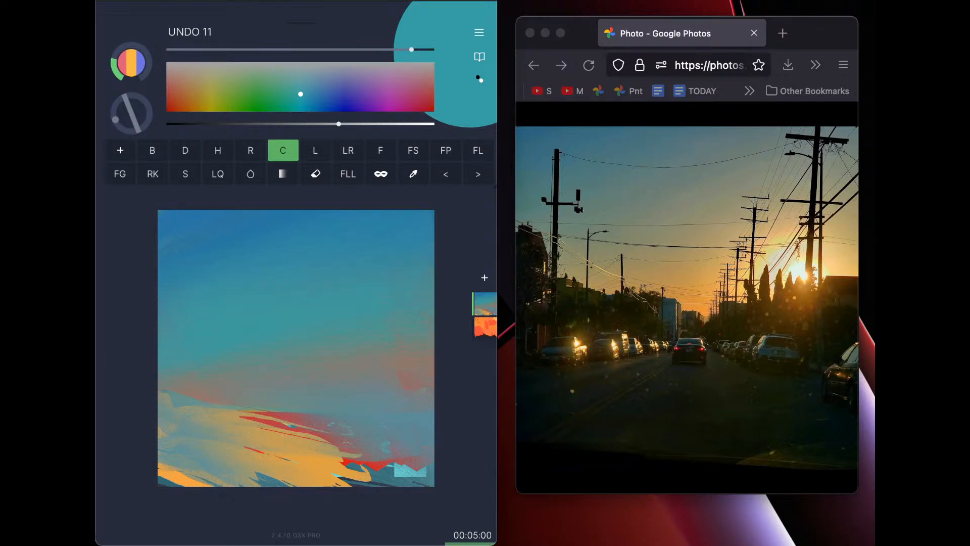
drag(338, 123, 329, 123)
drag(301, 94, 283, 85)
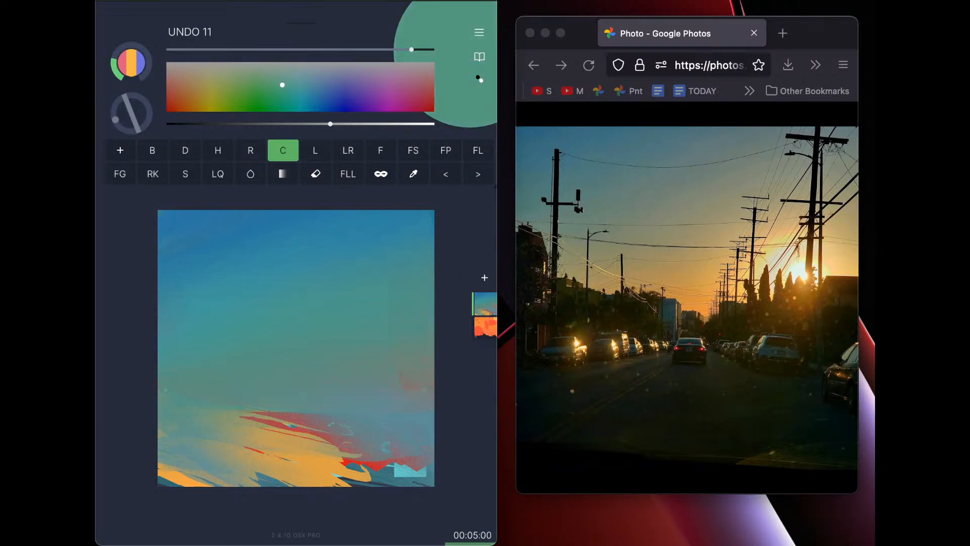
drag(282, 85, 203, 84)
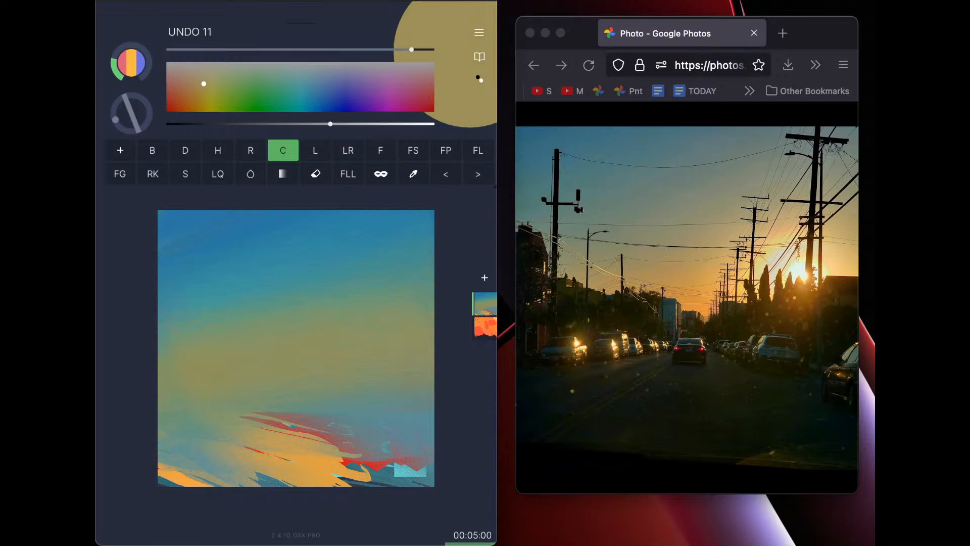
Add a new layer above the sky and choose a dark orange-brown
click(485, 277)
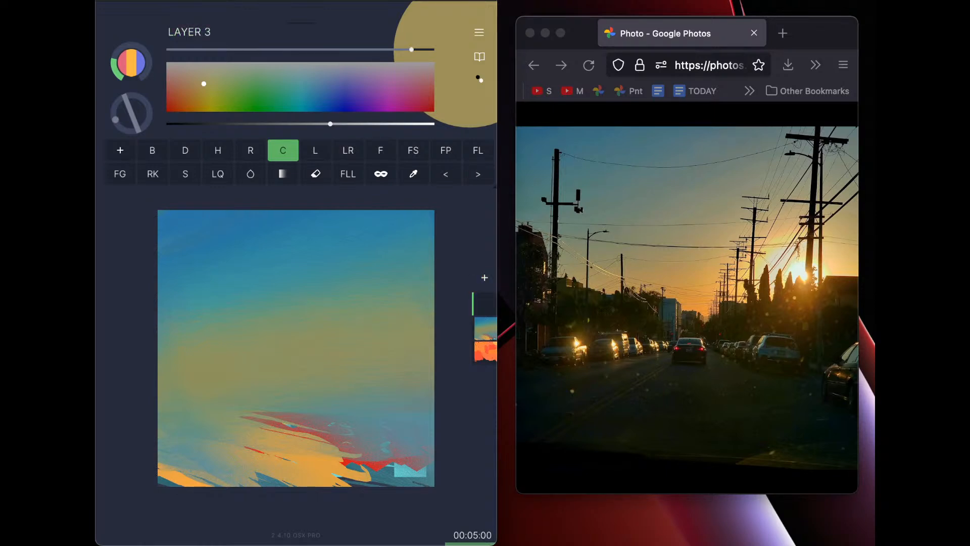
click(251, 151)
drag(182, 95, 182, 99)
drag(330, 123, 270, 124)
Switch the Chisel brush to the tangled scribble texture in the first row
click(283, 150)
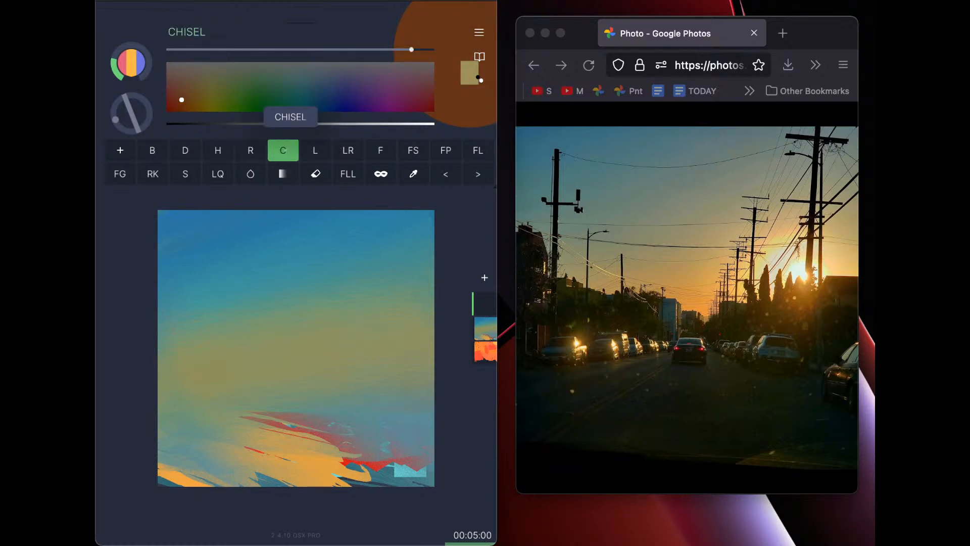
click(283, 150)
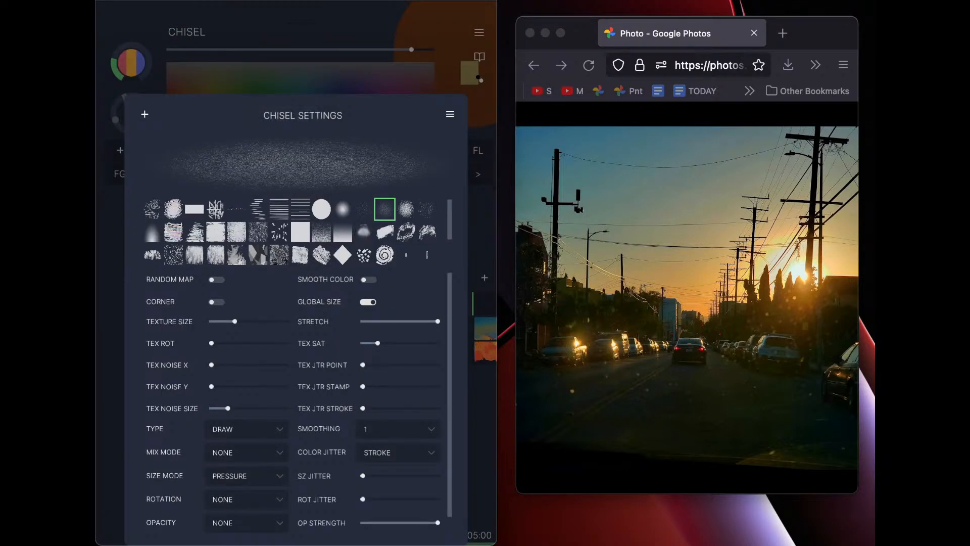
click(216, 232)
click(215, 209)
click(296, 56)
Scribble a brown mass on the horizon in the lower-right canvas, setting the brush rotation to 359
mouse_move(310, 378)
mouse_down()
mouse_move(321, 430)
mouse_move(332, 388)
mouse_move(349, 443)
mouse_up()
mouse_move(120, 122)
mouse_down()
mouse_move(138, 157)
mouse_move(131, 131)
mouse_up()
mouse_move(302, 396)
mouse_down()
mouse_move(373, 429)
mouse_move(354, 426)
mouse_move(372, 423)
mouse_up()
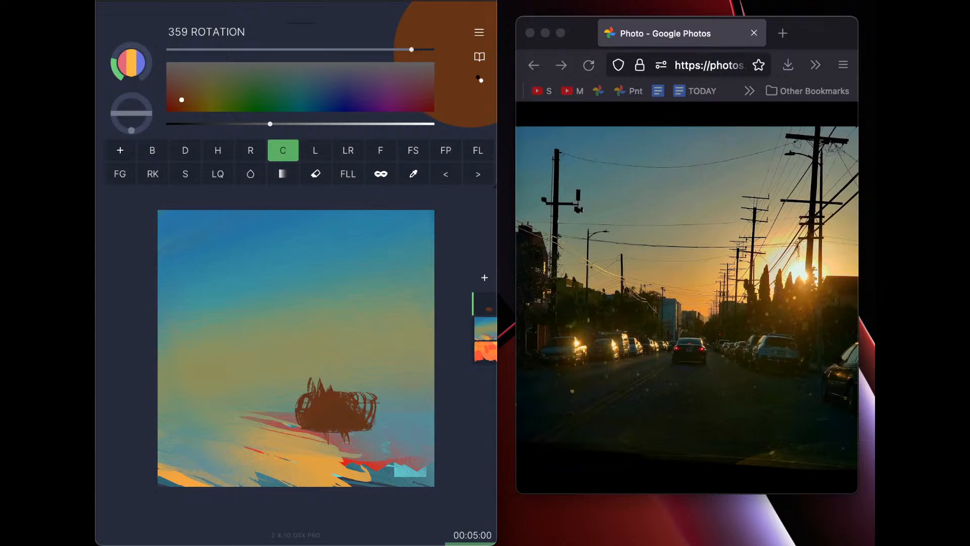
Use Fill Lasso to build a brown silhouette of buildings and pointed trees along the right horizon
click(478, 150)
mouse_move(315, 391)
mouse_down()
mouse_move(369, 408)
mouse_move(324, 424)
mouse_up()
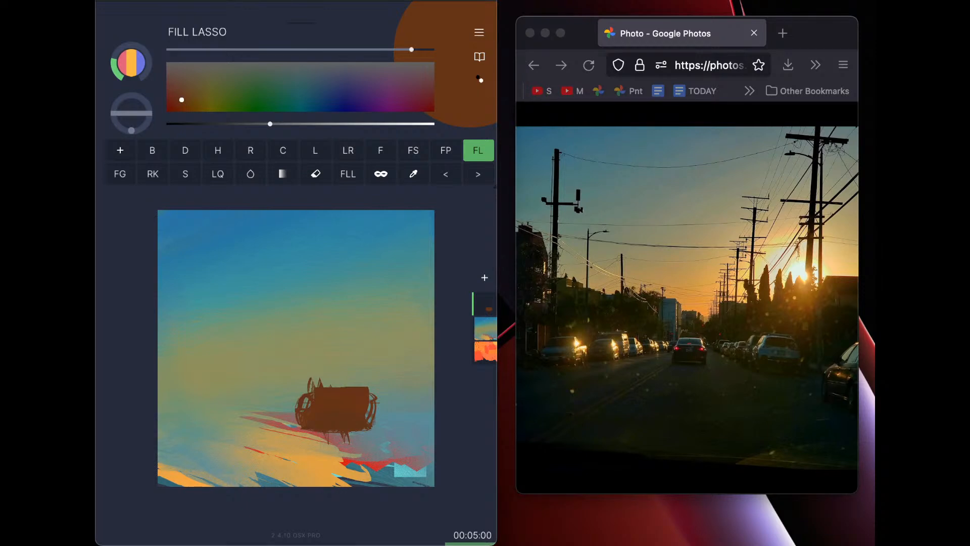
drag(344, 387, 349, 385)
mouse_move(360, 347)
mouse_down()
mouse_move(355, 385)
mouse_move(368, 385)
mouse_move(369, 371)
mouse_move(377, 403)
mouse_up()
drag(384, 367, 388, 399)
mouse_move(392, 382)
mouse_down()
mouse_move(392, 394)
mouse_move(400, 378)
mouse_move(435, 405)
mouse_move(403, 420)
mouse_up()
mouse_move(381, 399)
mouse_down()
mouse_move(403, 405)
mouse_move(377, 390)
mouse_move(407, 419)
mouse_move(401, 443)
mouse_move(414, 420)
mouse_move(419, 439)
mouse_up()
drag(324, 432, 367, 441)
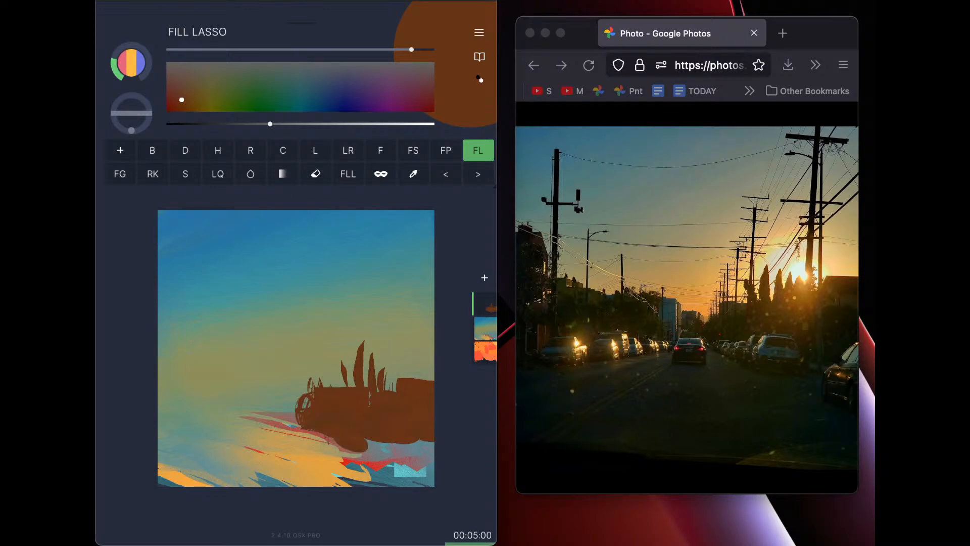
Fill darker brown and near-black olive lasso shapes over the lower part of the right-hand silhouette
drag(270, 123, 219, 124)
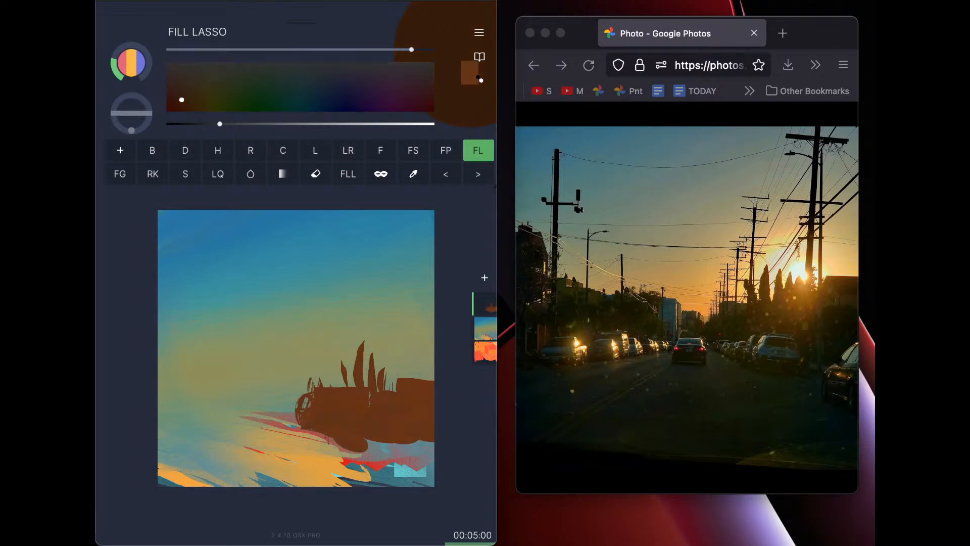
mouse_move(365, 425)
mouse_down()
mouse_move(379, 466)
mouse_move(400, 424)
mouse_move(433, 428)
mouse_move(403, 405)
mouse_move(434, 423)
mouse_move(392, 399)
mouse_move(399, 424)
mouse_up()
drag(220, 124, 191, 124)
click(214, 97)
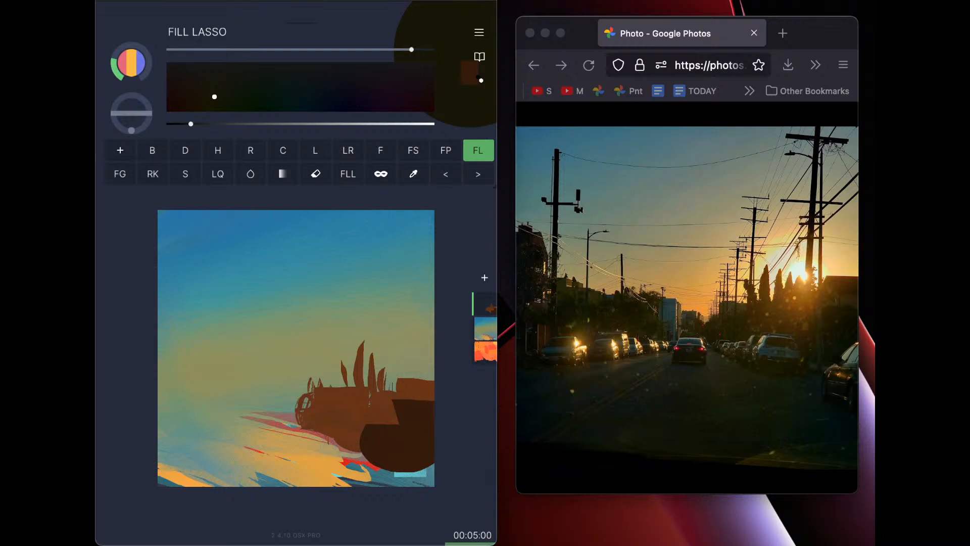
mouse_move(429, 398)
mouse_down()
mouse_move(392, 424)
mouse_move(447, 417)
mouse_up()
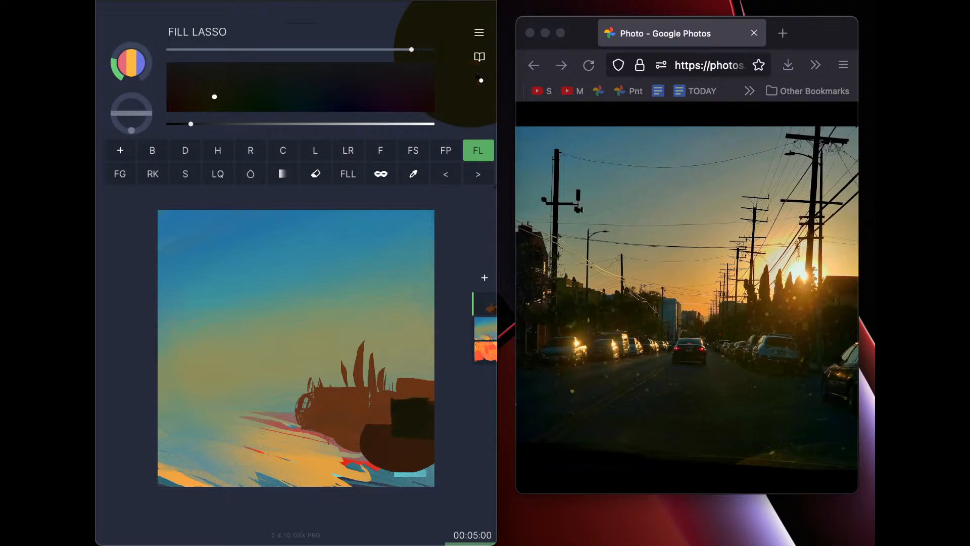
mouse_move(388, 416)
mouse_down()
mouse_move(356, 411)
mouse_move(374, 449)
mouse_up()
mouse_move(353, 408)
mouse_down()
mouse_move(349, 437)
mouse_move(304, 420)
mouse_up()
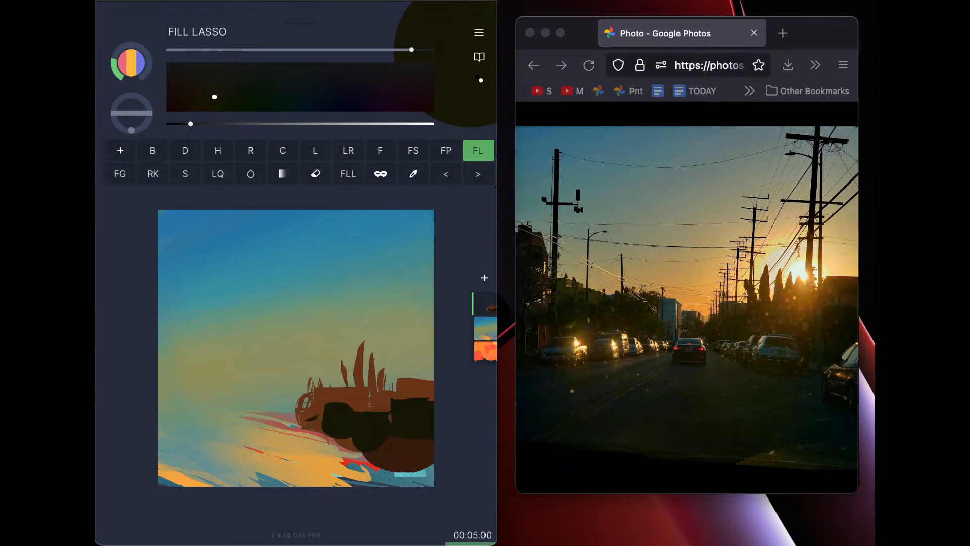
Fill a dark olive silhouette of buildings along the left horizon, undoing the fill that covers the foreground
drag(190, 124, 200, 124)
mouse_move(309, 405)
mouse_down()
mouse_move(304, 434)
mouse_move(312, 414)
mouse_move(267, 403)
mouse_move(281, 425)
mouse_move(264, 399)
mouse_move(298, 429)
mouse_move(162, 440)
mouse_move(267, 406)
mouse_move(276, 414)
mouse_up()
mouse_move(145, 432)
mouse_down()
mouse_move(130, 459)
mouse_move(280, 421)
mouse_up()
mouse_move(268, 455)
mouse_down()
mouse_move(344, 440)
mouse_move(308, 425)
mouse_up()
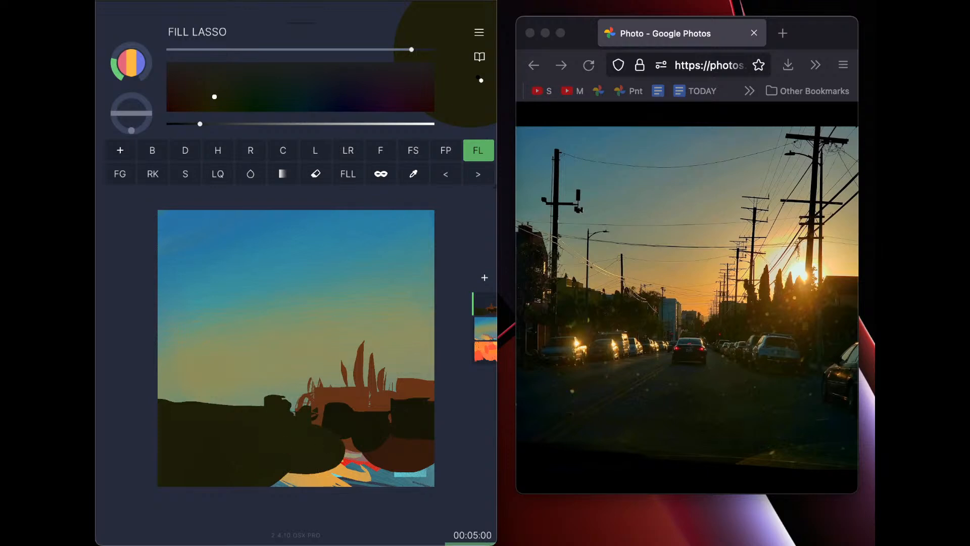
click(445, 174)
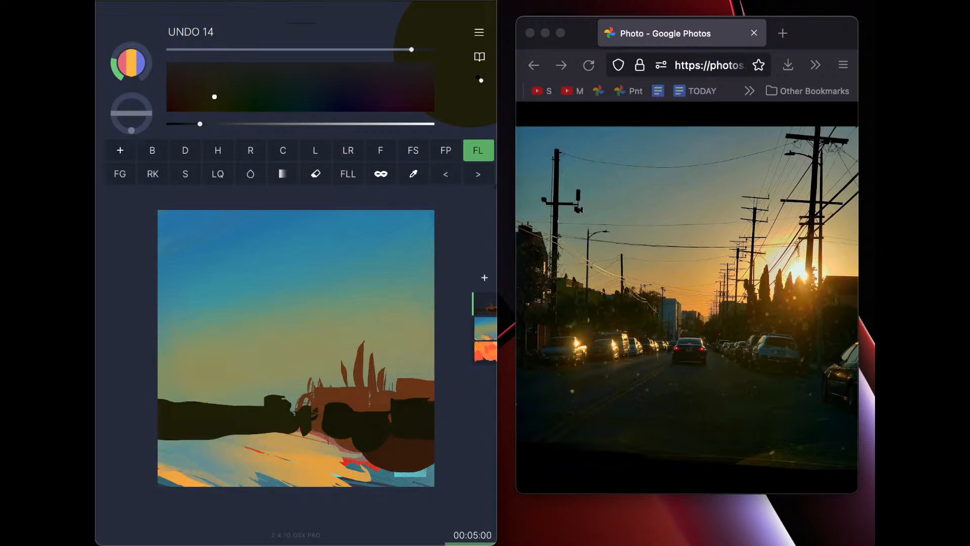
mouse_move(262, 410)
mouse_down()
mouse_move(245, 375)
mouse_move(225, 414)
mouse_move(257, 375)
mouse_move(222, 406)
mouse_move(226, 414)
mouse_up()
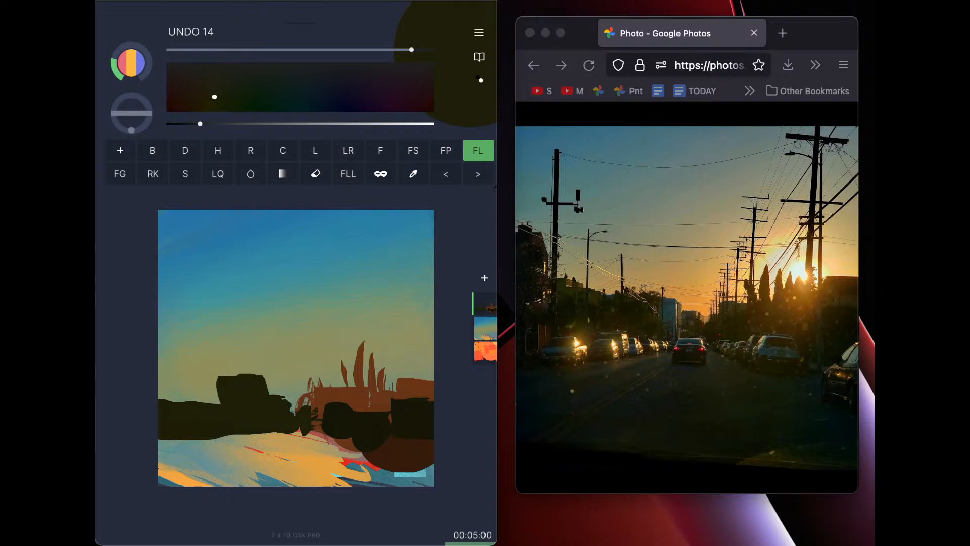
mouse_move(236, 375)
mouse_down()
mouse_move(174, 363)
mouse_move(160, 402)
mouse_up()
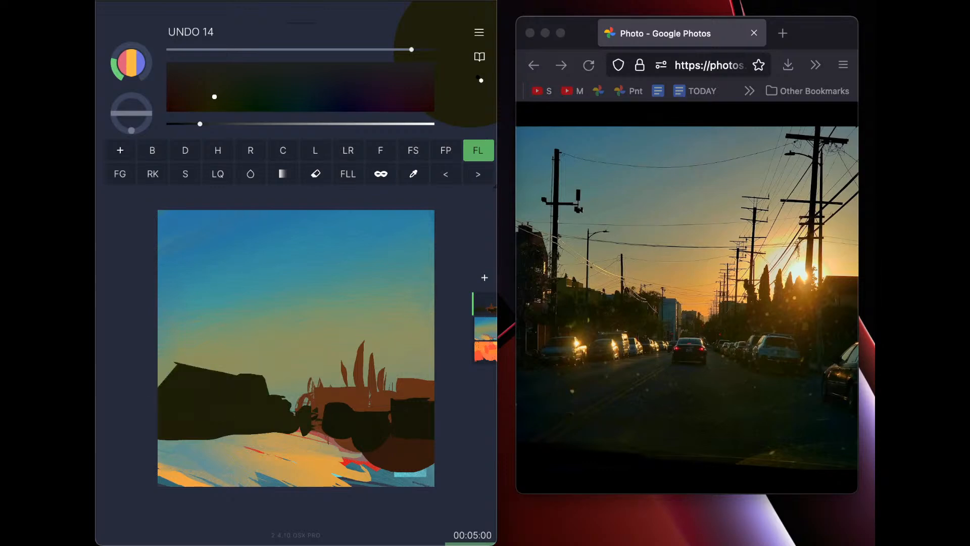
Choose a lighter olive and fill small accent shapes near the upper edge of the left silhouette
drag(200, 124, 220, 124)
click(212, 89)
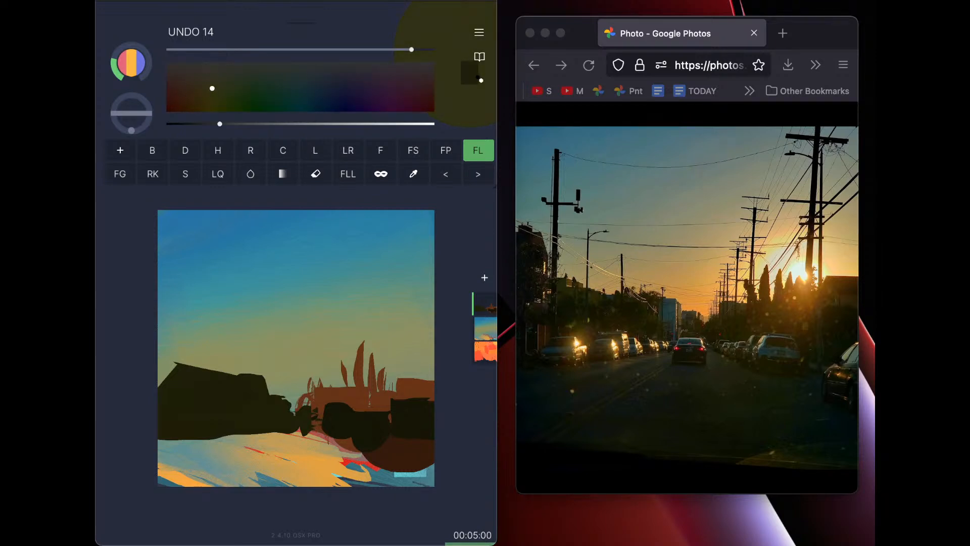
mouse_move(169, 371)
mouse_down()
mouse_move(179, 361)
mouse_move(189, 377)
mouse_move(177, 379)
mouse_up()
drag(163, 371, 166, 383)
Choose dark reddish browns and fill a tall building with a slightly lighter sloping side at the canvas's left edge
click(198, 124)
click(176, 96)
drag(176, 311, 179, 345)
mouse_move(149, 307)
mouse_down()
mouse_move(170, 307)
mouse_move(177, 353)
mouse_up()
mouse_move(157, 389)
mouse_down()
mouse_move(167, 400)
mouse_move(151, 392)
mouse_up()
drag(198, 124, 207, 124)
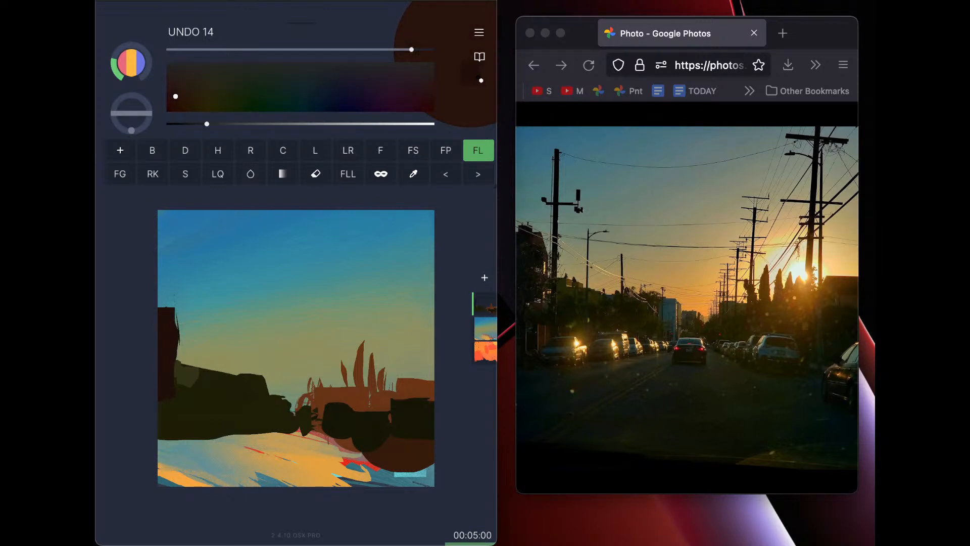
drag(190, 349, 170, 371)
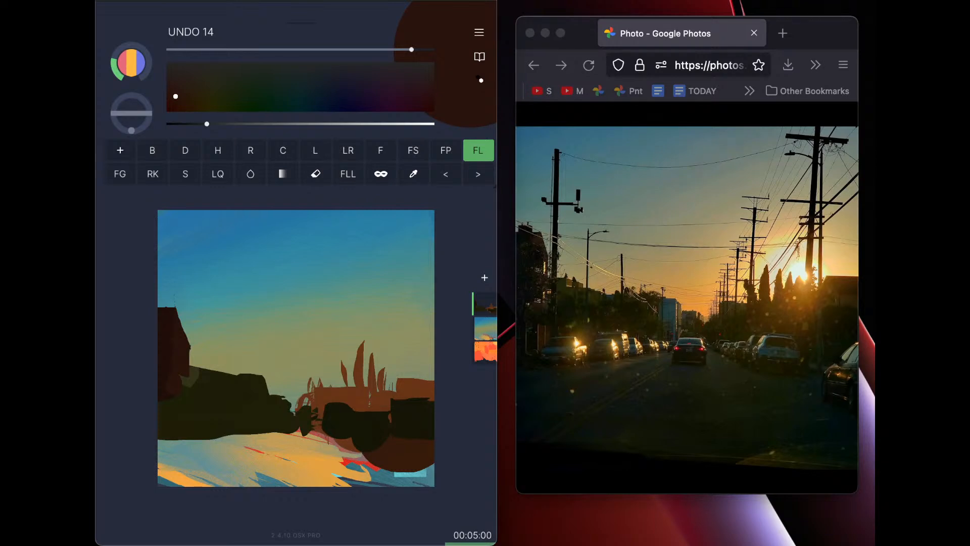
Fill a thin dark reddish-brown utility pole from the right silhouette up to the canvas's top edge
mouse_move(400, 389)
mouse_down()
mouse_move(412, 209)
mouse_move(401, 399)
mouse_up()
drag(409, 216, 410, 203)
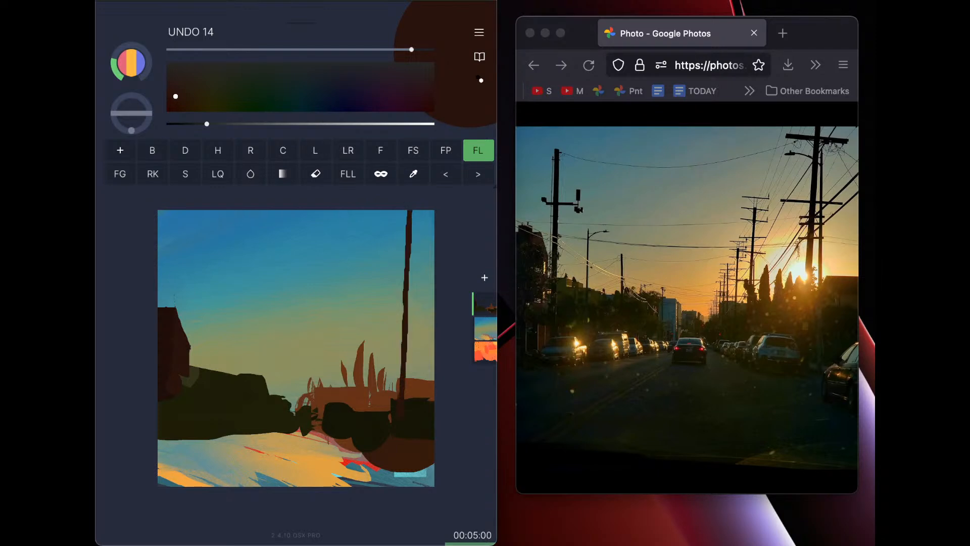
Fill crossarms on the utility pole, plus a thinner second pole and wires beside it near the canvas's right edge
drag(423, 223, 429, 221)
mouse_move(414, 303)
mouse_down()
mouse_move(414, 397)
mouse_move(418, 244)
mouse_move(416, 296)
mouse_up()
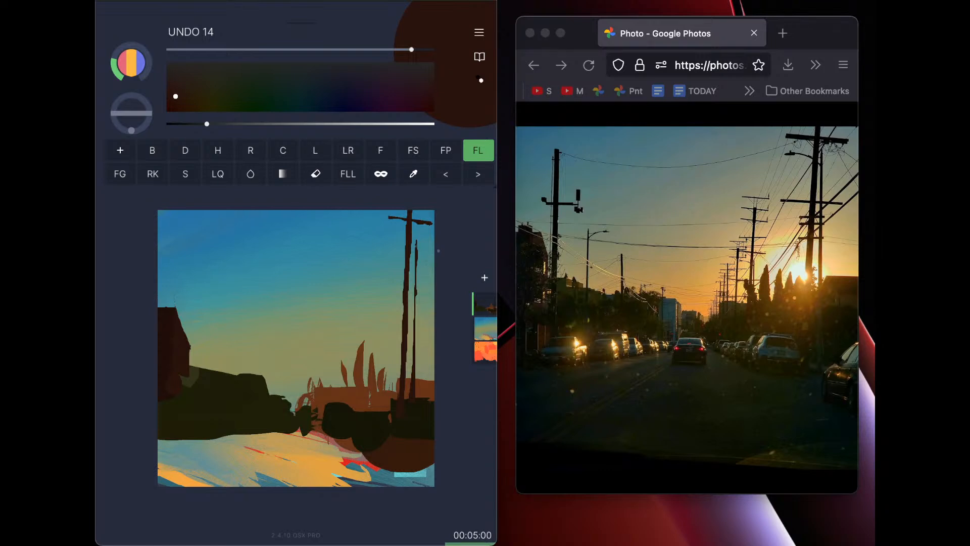
mouse_move(436, 253)
mouse_down()
mouse_move(405, 286)
mouse_move(407, 296)
mouse_move(418, 288)
mouse_up()
key(super+z)
mouse_move(389, 287)
mouse_down()
mouse_move(419, 292)
mouse_move(389, 295)
mouse_move(402, 318)
mouse_up()
mouse_move(405, 274)
mouse_down()
mouse_move(420, 278)
mouse_move(370, 271)
mouse_up()
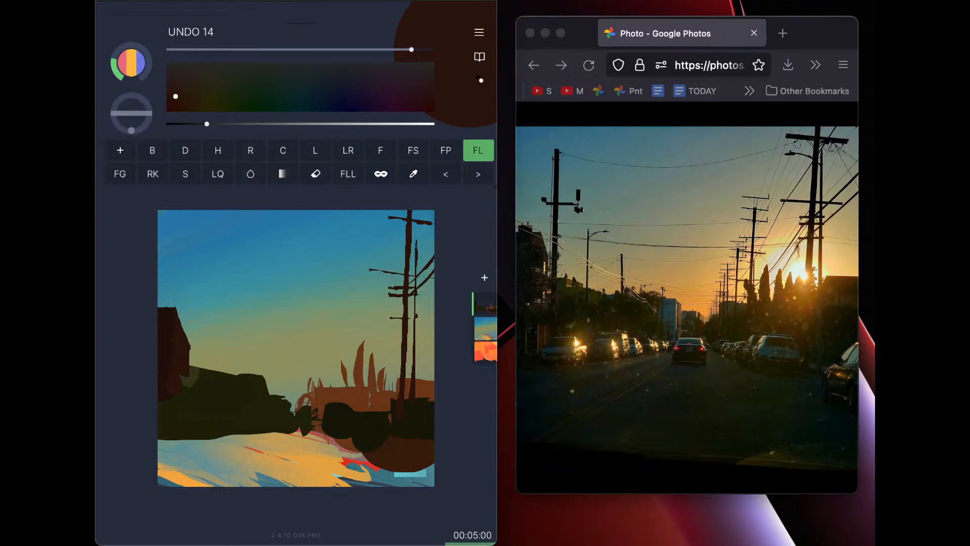
Undo the last fill and add a thin wire running from the pole's top crossarm down to the long lower crossarm's tip
key(super+z)
mouse_move(426, 206)
mouse_down()
mouse_move(408, 230)
mouse_move(429, 210)
mouse_up()
mouse_move(398, 247)
mouse_down()
mouse_move(373, 268)
mouse_move(419, 222)
mouse_up()
Try to extend the wire from the lower crossarm's tip diagonally down towards the horizon, undoing each attempt
drag(368, 279, 303, 366)
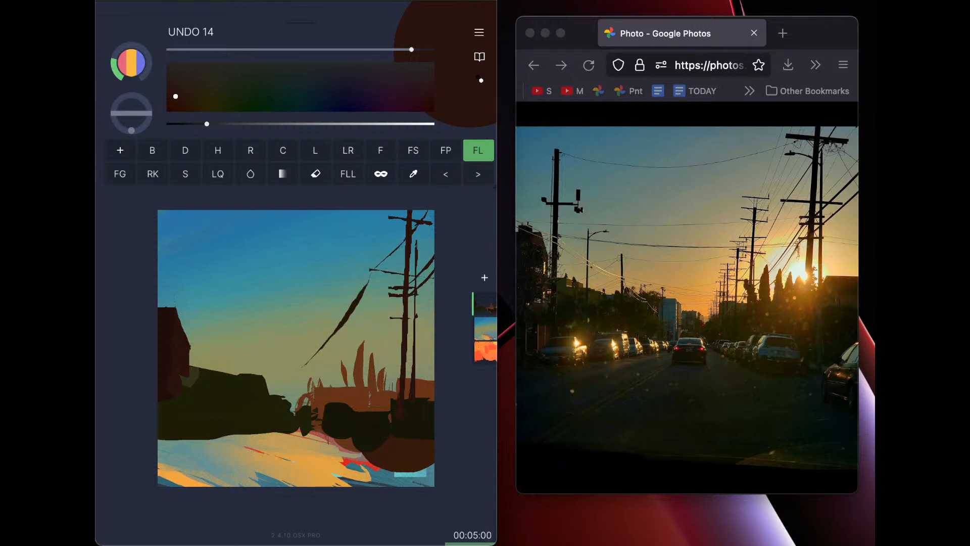
key(super+z)
drag(373, 272, 289, 376)
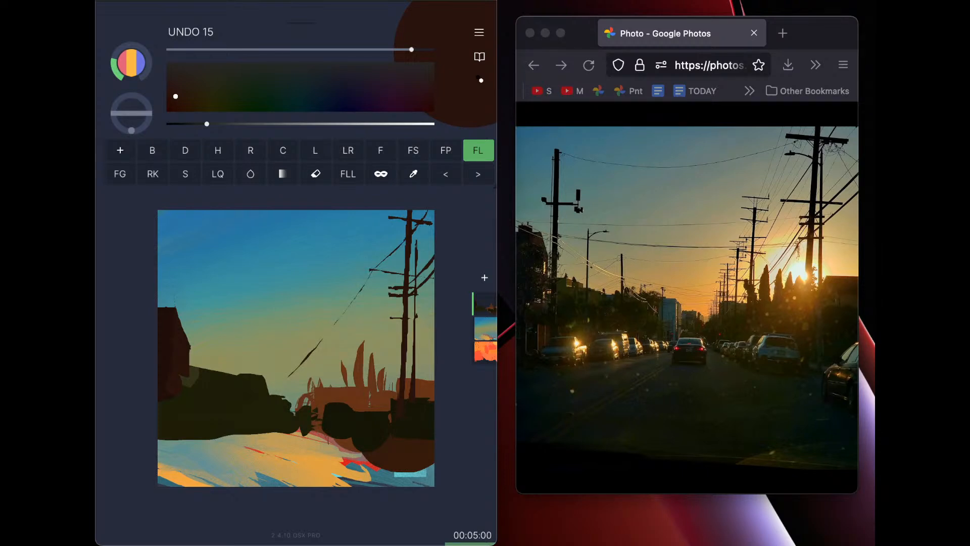
key(super+z)
drag(368, 279, 318, 366)
key(super+z)
key(super+z)
drag(372, 272, 326, 355)
key(super+z)
mouse_move(373, 271)
mouse_down()
mouse_move(306, 375)
mouse_move(371, 273)
mouse_up()
key(super+z)
Choose a dark greyish blue-green and fill a small rectangular building near the inner end of the left silhouette
click(262, 76)
drag(306, 124, 227, 124)
click(297, 77)
drag(297, 76, 295, 77)
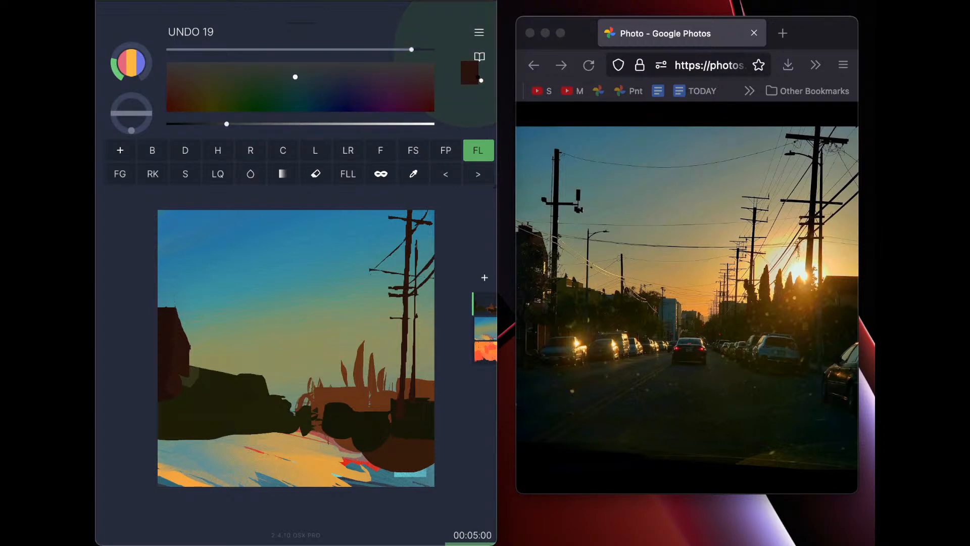
mouse_move(272, 373)
mouse_down()
mouse_move(258, 375)
mouse_move(258, 404)
mouse_up()
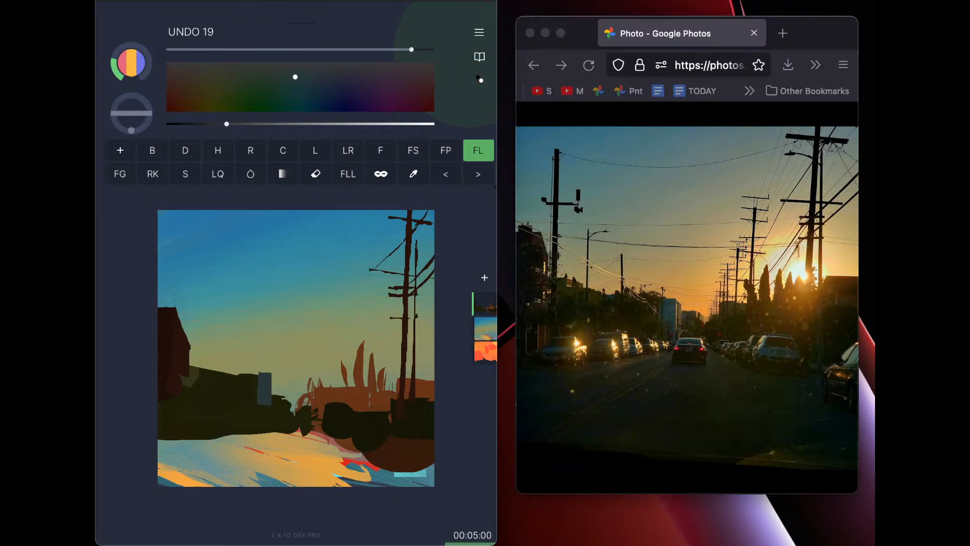
Add the Transform tool to the favourites and shift the silhouette layer slightly upwards on the canvas
click(120, 150)
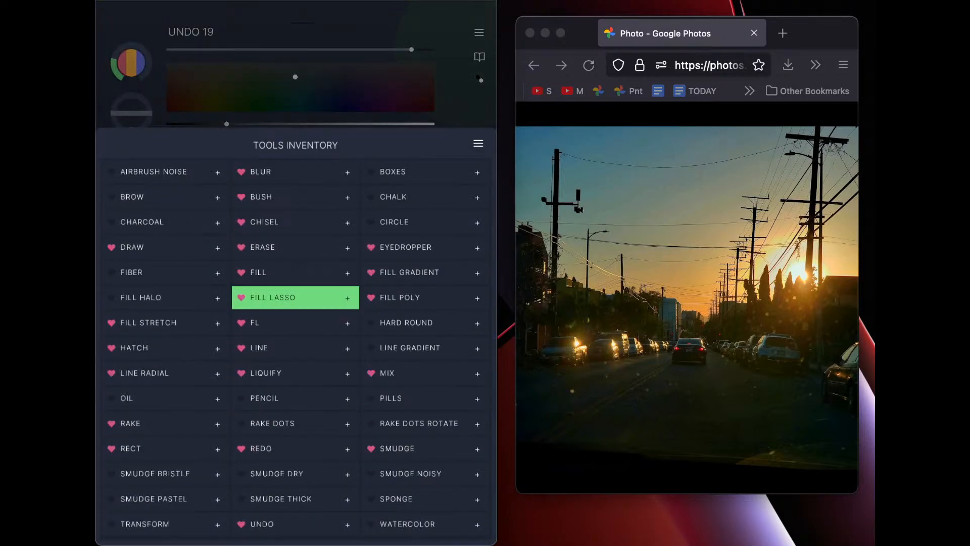
click(112, 524)
click(145, 524)
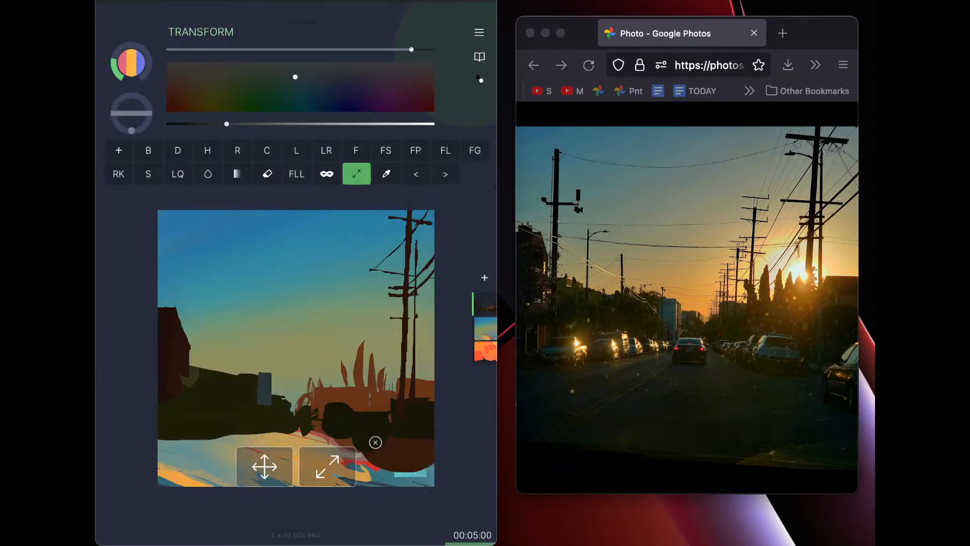
drag(265, 466, 265, 449)
click(375, 442)
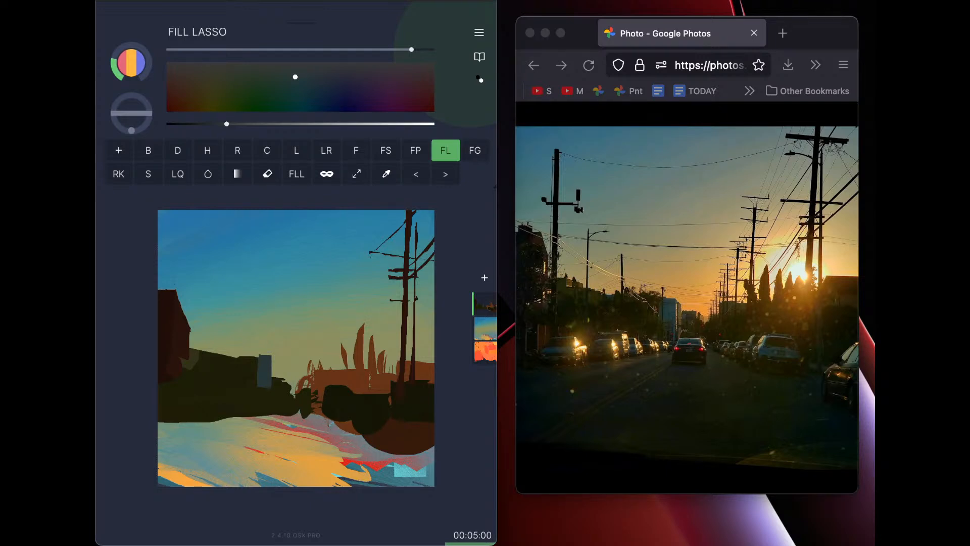
On Layer 2, choose a very dark green and block in the foreground road beneath the silhouettes with Chisel
click(485, 329)
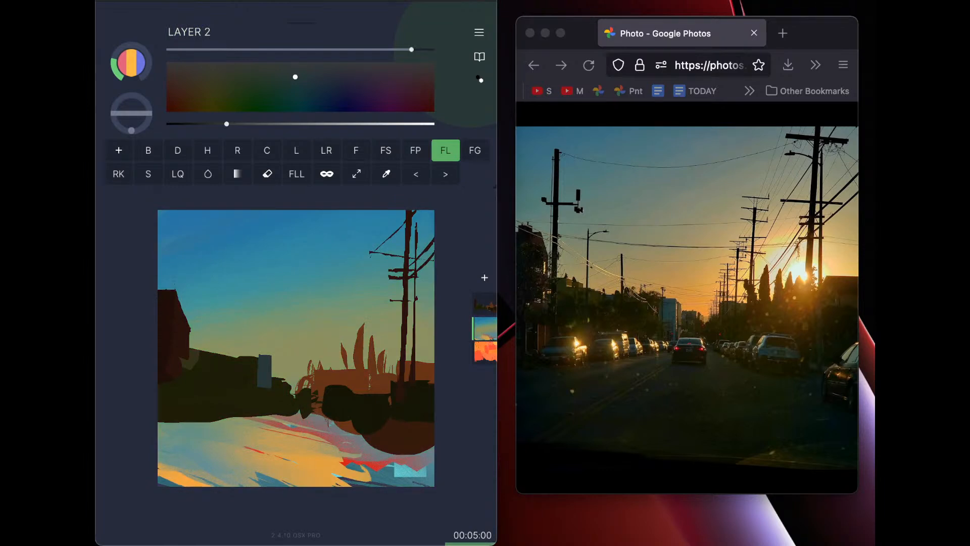
click(386, 173)
click(329, 428)
drag(319, 123, 219, 124)
mouse_move(242, 94)
mouse_down()
mouse_move(209, 102)
mouse_move(216, 94)
mouse_move(189, 124)
mouse_up()
drag(277, 87, 265, 91)
mouse_move(311, 454)
mouse_down()
mouse_move(326, 477)
mouse_move(362, 419)
mouse_move(277, 441)
mouse_move(406, 493)
mouse_move(427, 455)
mouse_move(432, 478)
mouse_up()
click(266, 151)
mouse_move(261, 427)
mouse_down()
mouse_move(275, 427)
mouse_move(230, 455)
mouse_move(208, 444)
mouse_up()
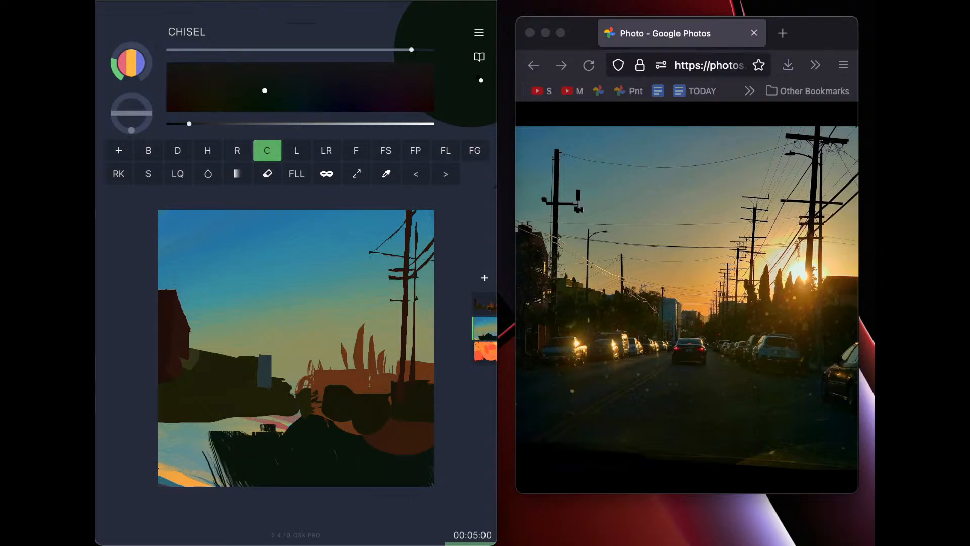
mouse_move(287, 405)
mouse_down()
mouse_move(253, 410)
mouse_move(200, 444)
mouse_move(205, 507)
mouse_up()
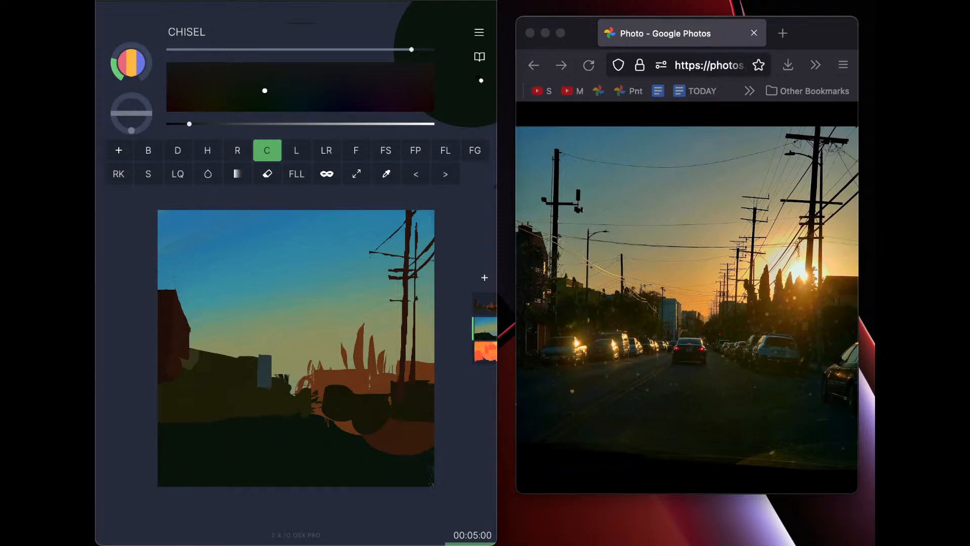
Try dark green Chisel strokes across the sky and undo them together with the last foreground strokes
mouse_move(298, 374)
mouse_down()
mouse_move(246, 303)
mouse_move(175, 238)
mouse_up()
mouse_move(323, 222)
mouse_down()
mouse_move(417, 323)
mouse_move(420, 232)
mouse_up()
key(super+z)
key(super+z)
key(super+z)
key(super+z)
key(super+z)
key(super+z)
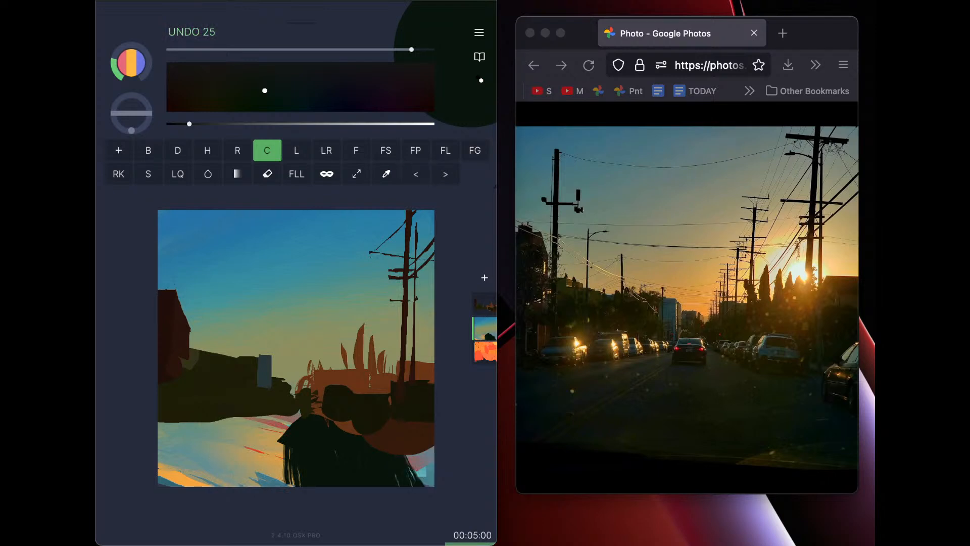
Try covering Layer 2 with muted pink Chisel strokes and undo them, checking the silhouette layer against it
drag(421, 84, 420, 85)
drag(189, 124, 333, 123)
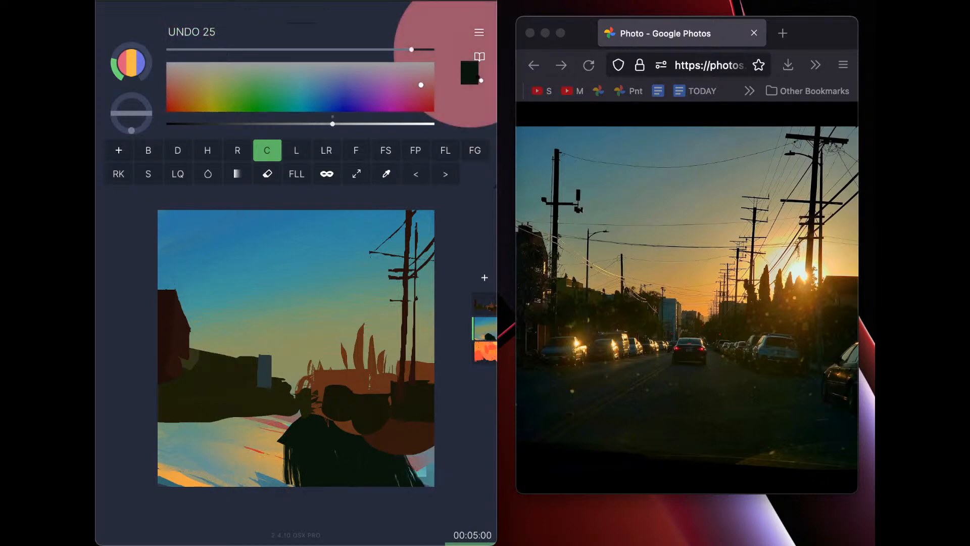
mouse_move(202, 262)
mouse_down()
mouse_move(183, 200)
mouse_move(275, 329)
mouse_move(376, 314)
mouse_move(428, 454)
mouse_move(326, 477)
mouse_up()
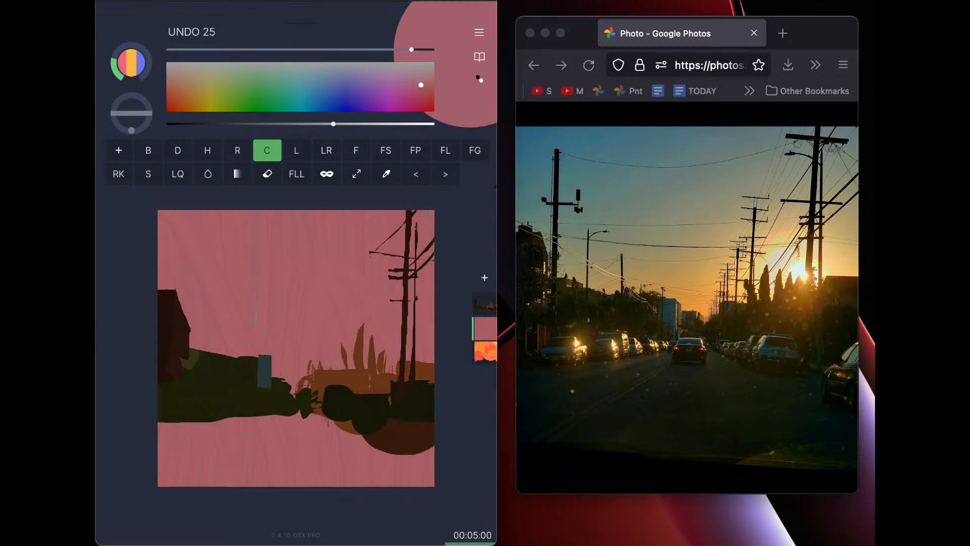
click(485, 305)
click(485, 328)
click(415, 173)
click(485, 304)
click(485, 328)
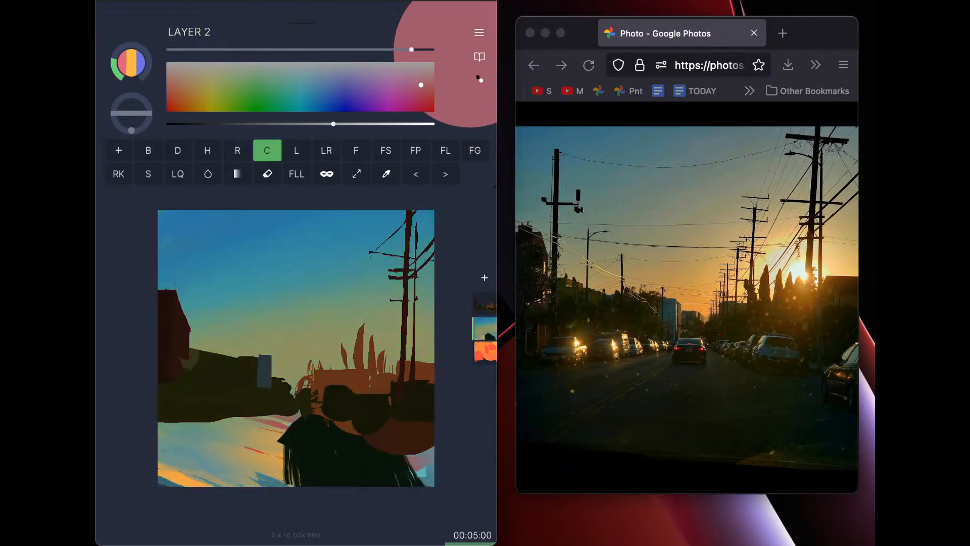
Sample the dark foreground green and paint the rest of the road across to both canvas edges
click(386, 174)
click(331, 450)
drag(261, 90, 255, 87)
mouse_move(296, 417)
mouse_down()
mouse_move(270, 485)
mouse_move(288, 511)
mouse_move(239, 401)
mouse_move(185, 455)
mouse_move(161, 457)
mouse_up()
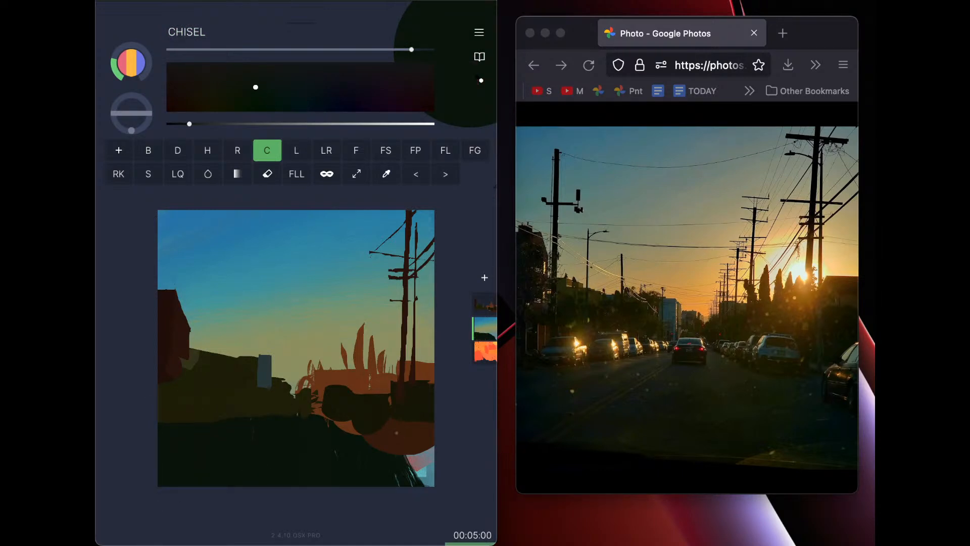
drag(393, 435, 419, 497)
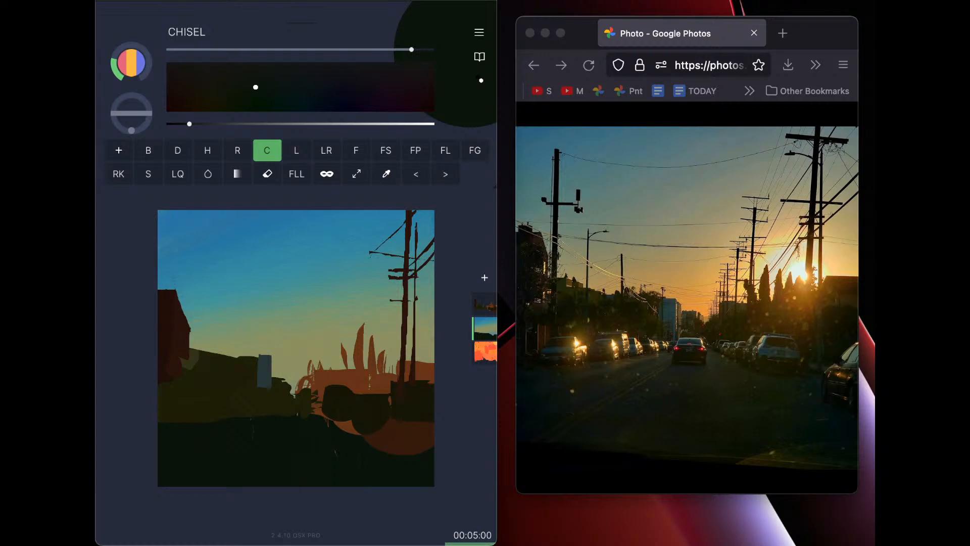
Choose a slightly lighter greyish green and paint a paler patch down the middle of the road
drag(189, 124, 203, 123)
drag(293, 76, 284, 76)
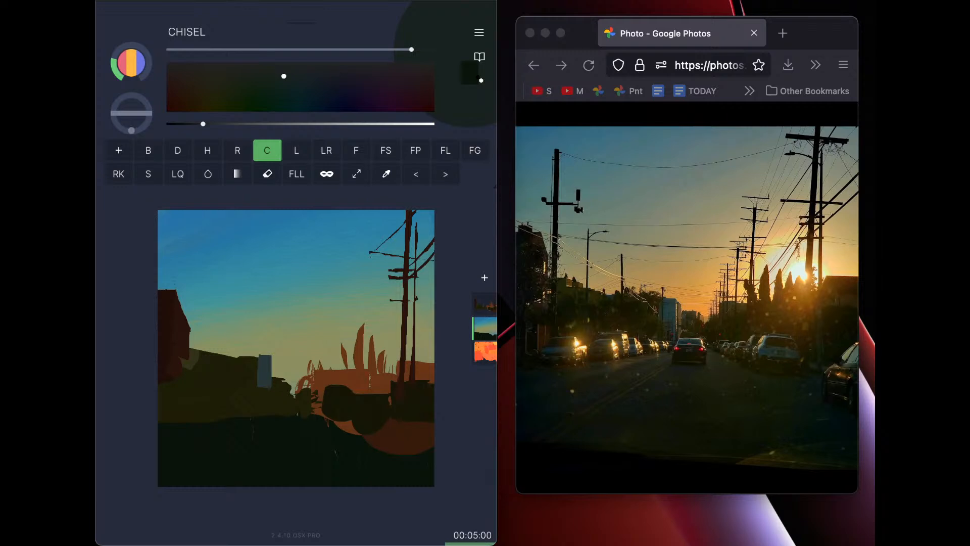
mouse_move(354, 445)
mouse_down()
mouse_move(283, 440)
mouse_move(265, 425)
mouse_move(310, 477)
mouse_move(285, 481)
mouse_up()
drag(283, 76, 269, 84)
mouse_move(350, 428)
mouse_down()
mouse_move(350, 465)
mouse_move(361, 467)
mouse_up()
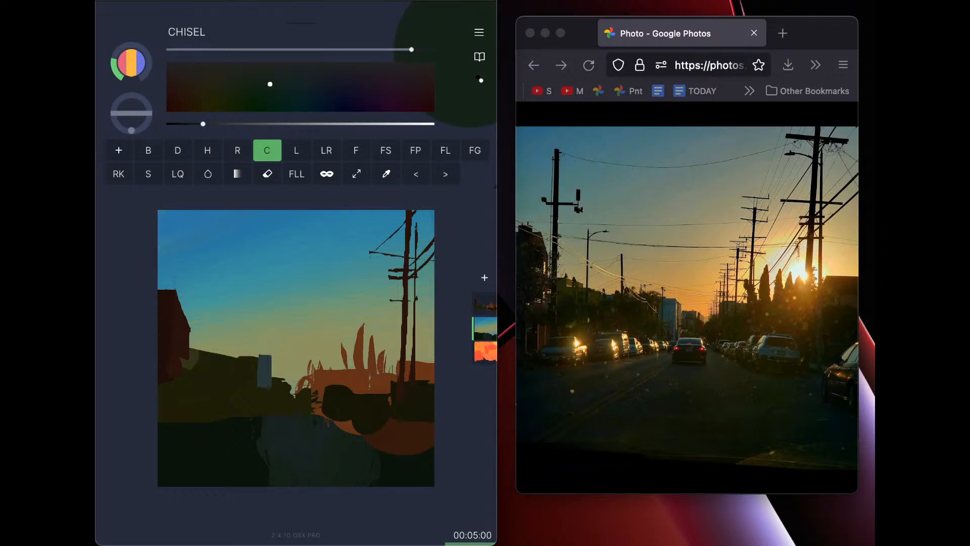
Save the painting to the sketchbook and return to page 1183
click(479, 56)
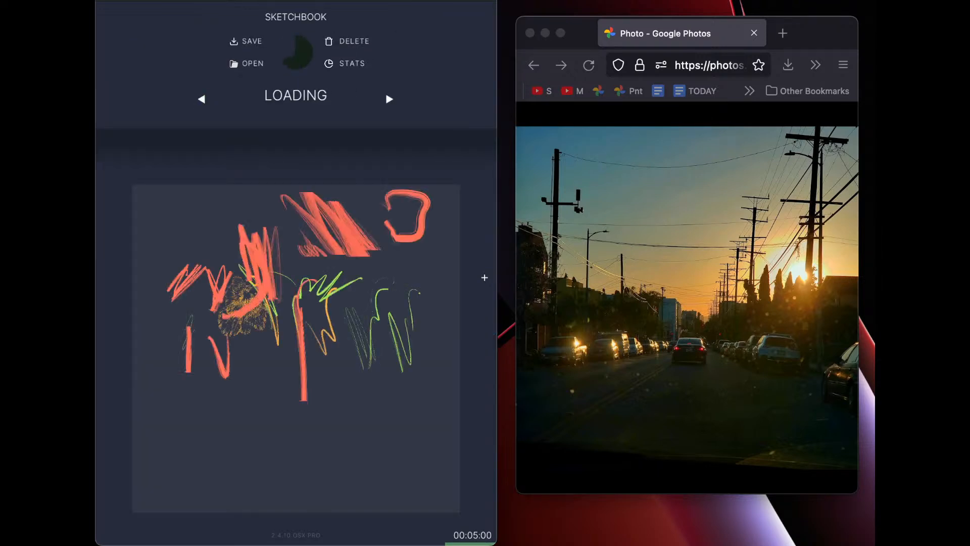
key(Right)
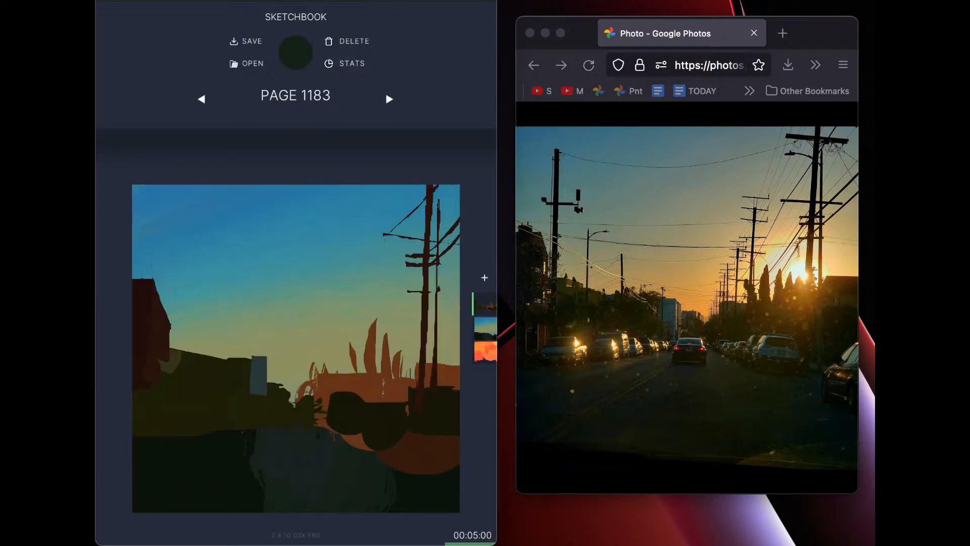
click(210, 445)
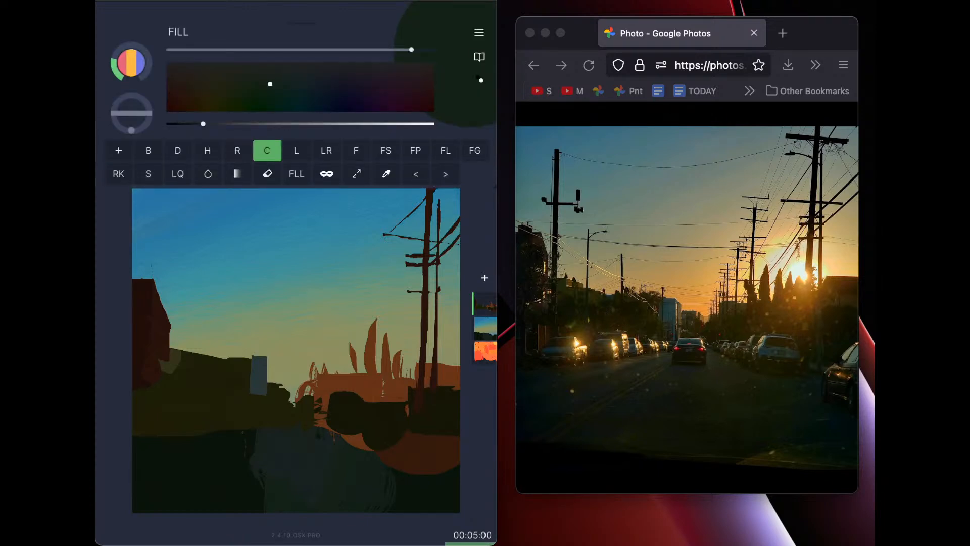
Change the Chisel brush's texture to a rougher, broken stamp in its settings
click(267, 151)
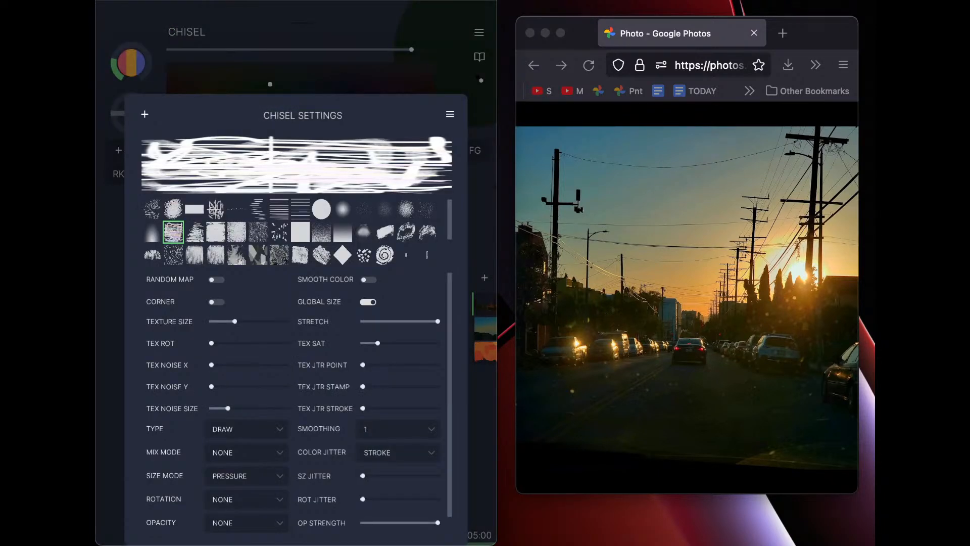
click(427, 232)
scroll(291, 232, down, 2)
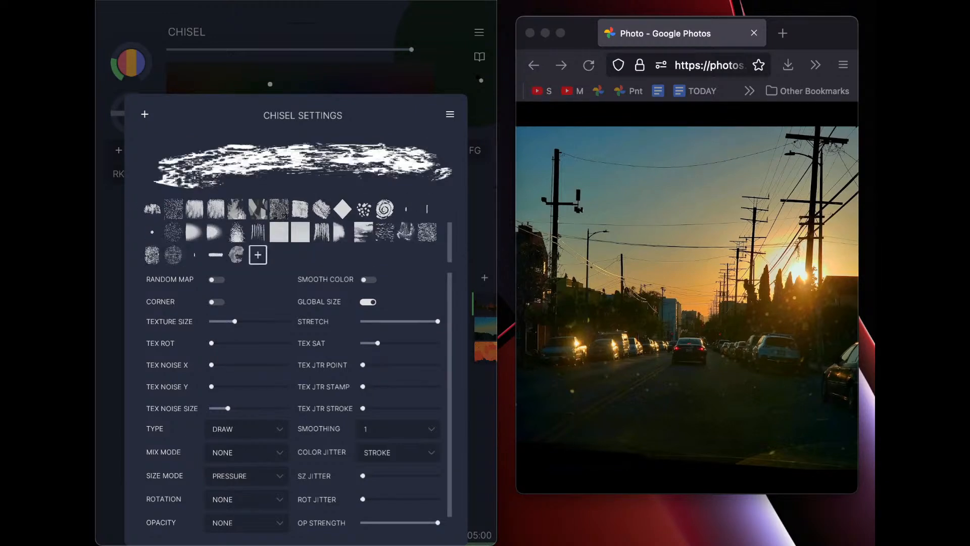
click(405, 232)
click(482, 222)
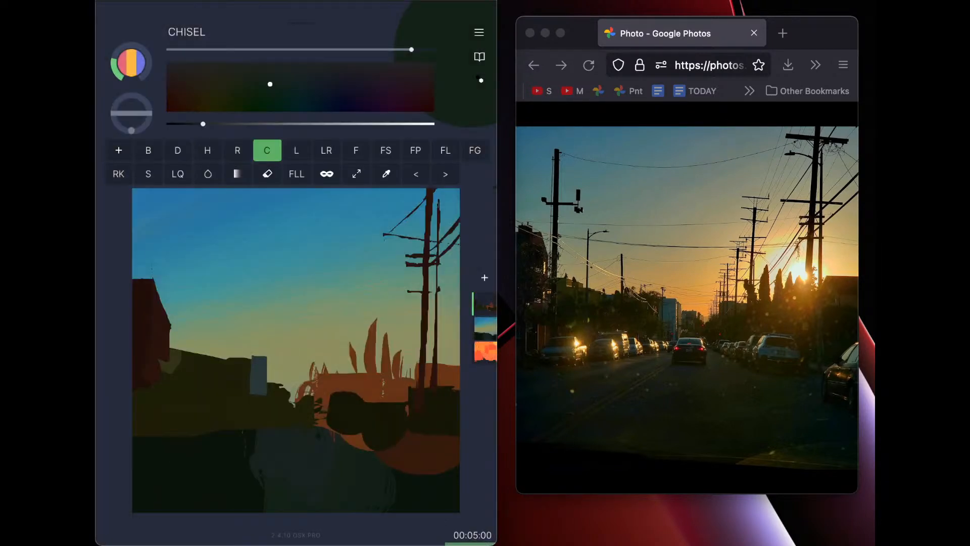
Undo the lighter road strokes made on the silhouette layer and paint them on Layer 2 over the road's left part
mouse_move(210, 465)
mouse_down()
mouse_move(253, 457)
mouse_move(253, 489)
mouse_move(220, 428)
mouse_up()
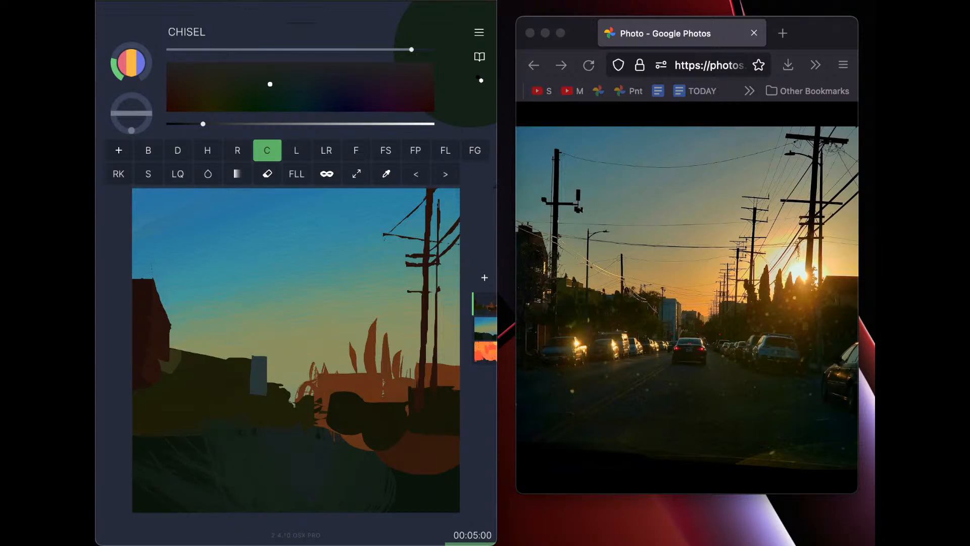
key(super+z)
key(super+z)
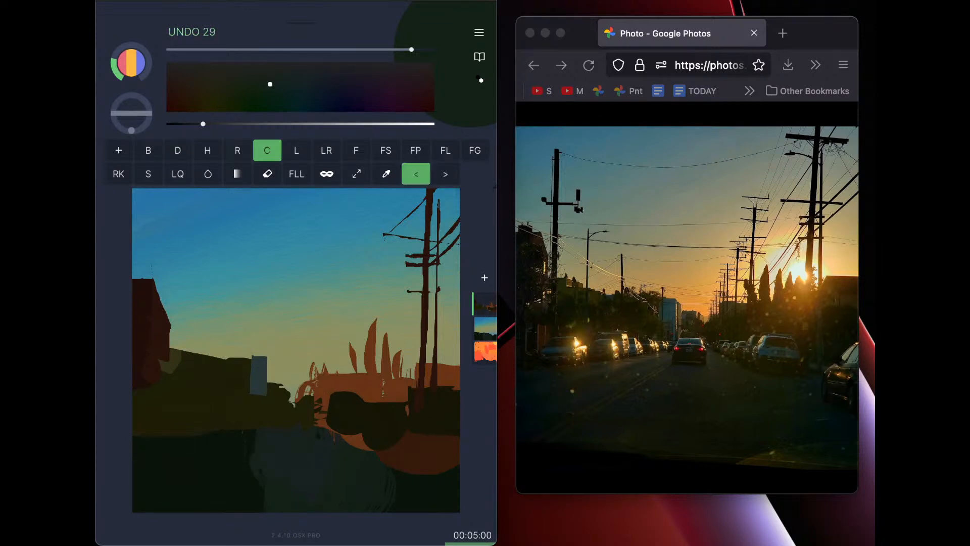
click(485, 329)
mouse_move(185, 445)
mouse_down()
mouse_move(222, 483)
mouse_move(243, 462)
mouse_move(235, 438)
mouse_up()
Save the updated painting in the sketchbook, reopen page 1183 and resume texturing the road's left side
click(480, 56)
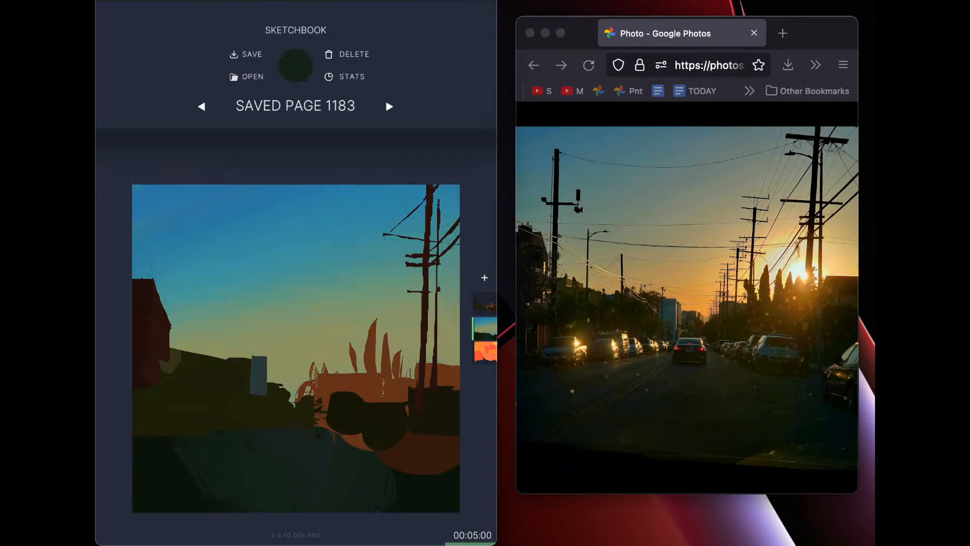
click(389, 99)
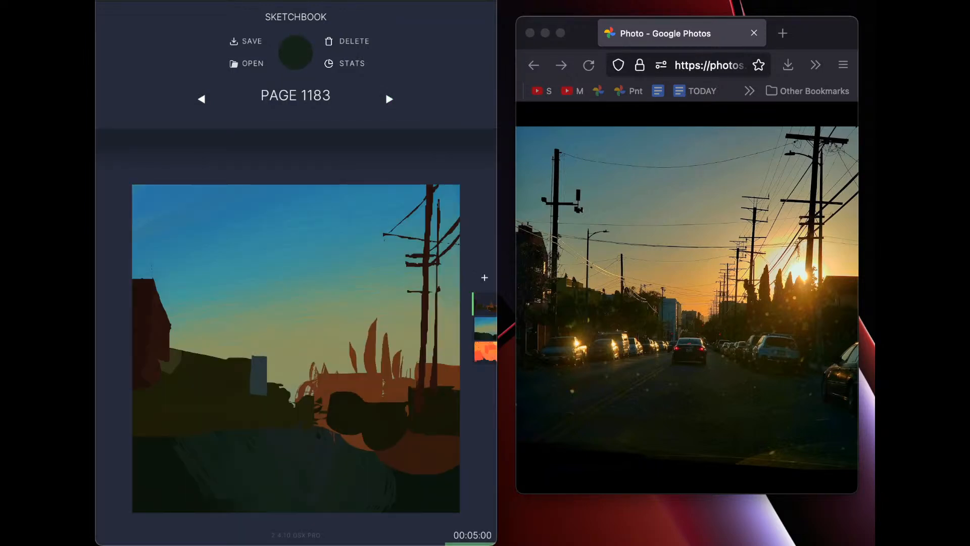
click(166, 482)
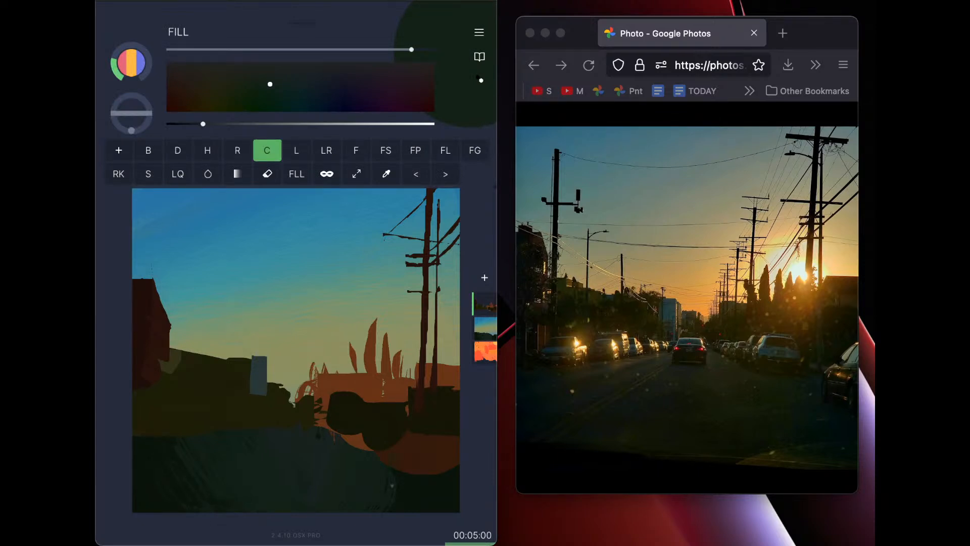
Choose a darker teal and paint it over the road's right side and the lower part of the reddish shape
drag(203, 124, 194, 124)
drag(270, 84, 287, 87)
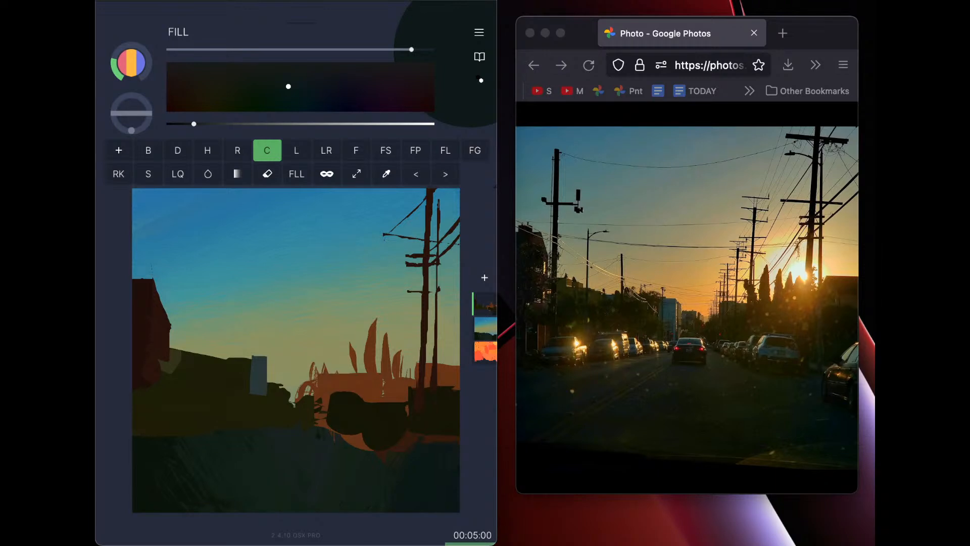
drag(378, 436, 359, 441)
scroll(296, 349, down, 5)
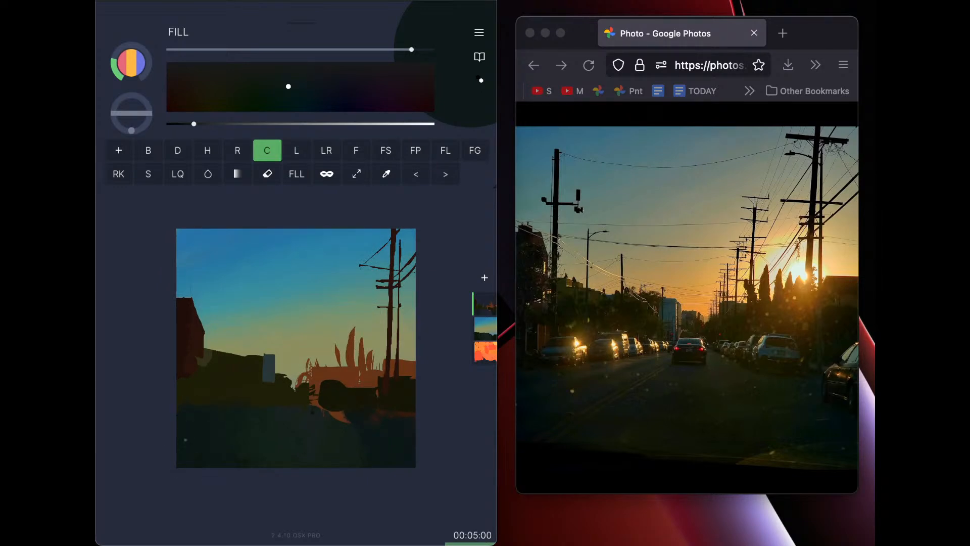
Undo the dark strokes painted over the reddish shape and switch to Layer 2 for the road
key(super+z)
key(super+z)
key(super+z)
key(super+z)
key(super+z)
key(super+z)
key(super+z)
key(super+z)
key(super+z)
click(485, 328)
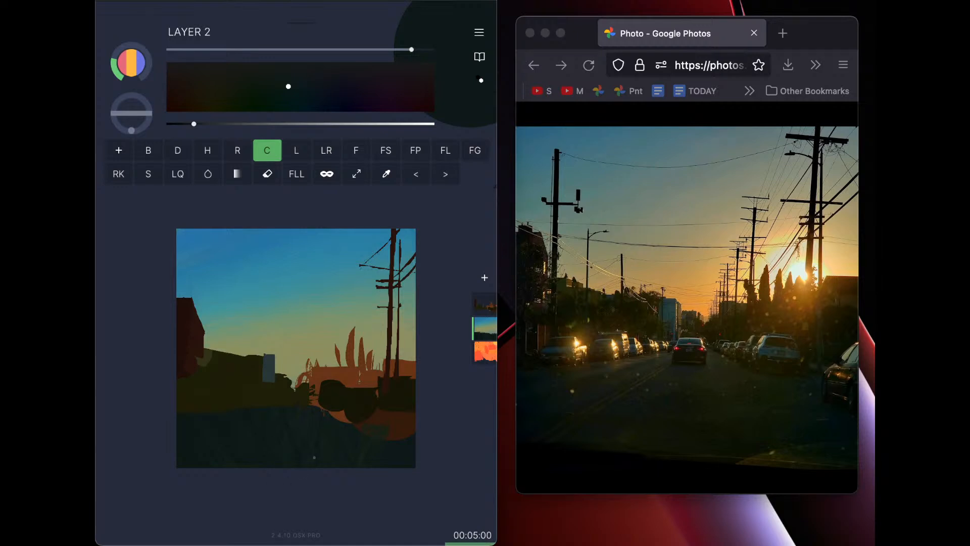
On the silhouette layer in stencil mode, sample the reddish brown, darken it and paint it over the dark car shapes and trees at right
click(485, 351)
click(485, 304)
click(327, 173)
click(387, 174)
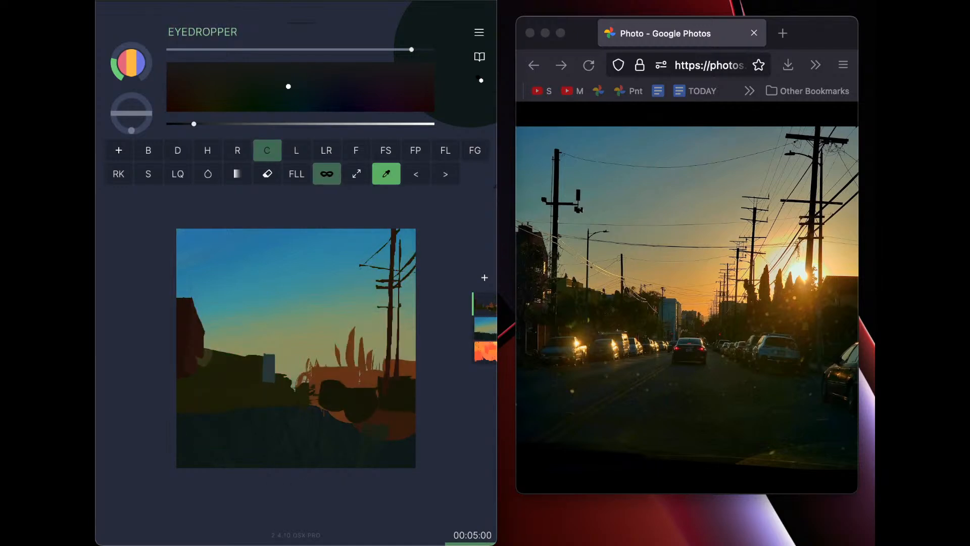
click(400, 422)
drag(272, 123, 227, 124)
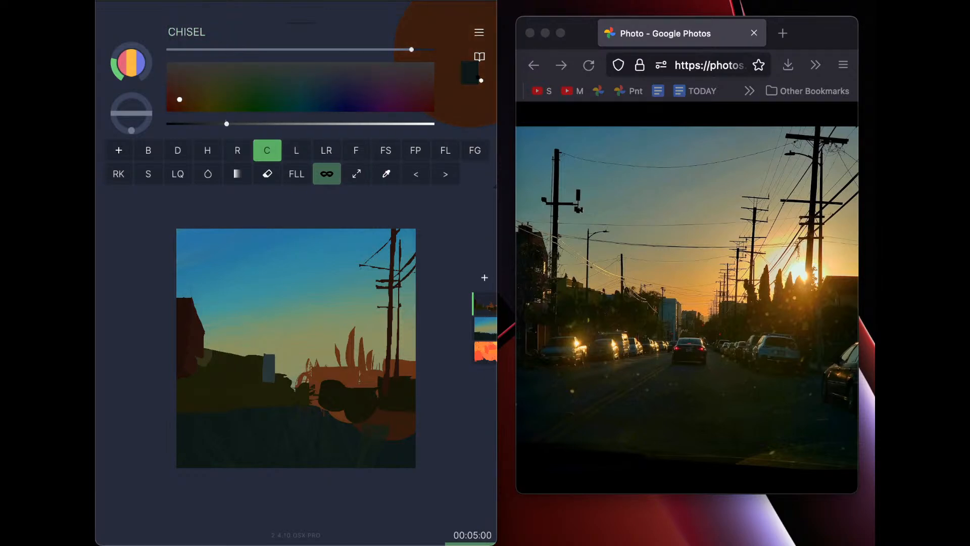
drag(349, 362, 341, 368)
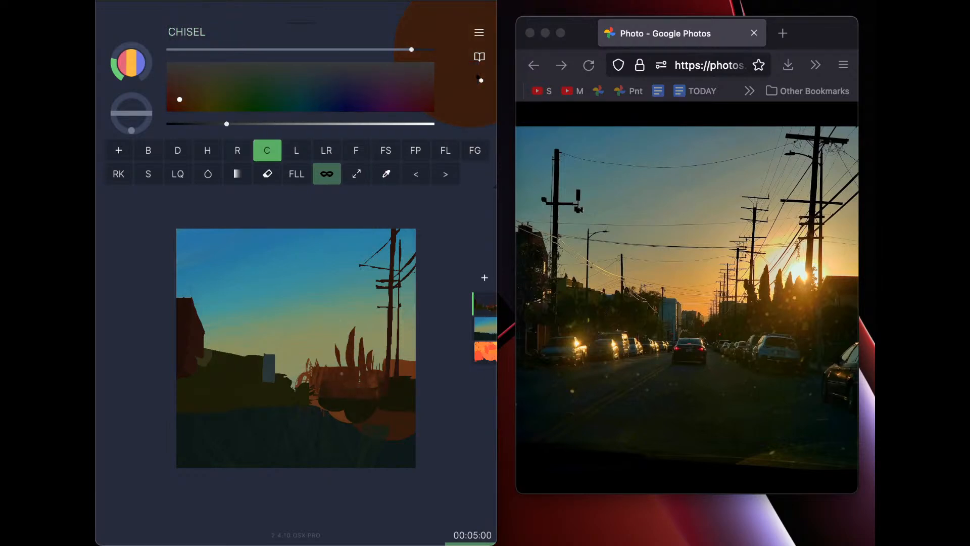
Darken the reddish brown further and paint it over the right-edge building and the lower part of the reddish shape
drag(226, 124, 211, 124)
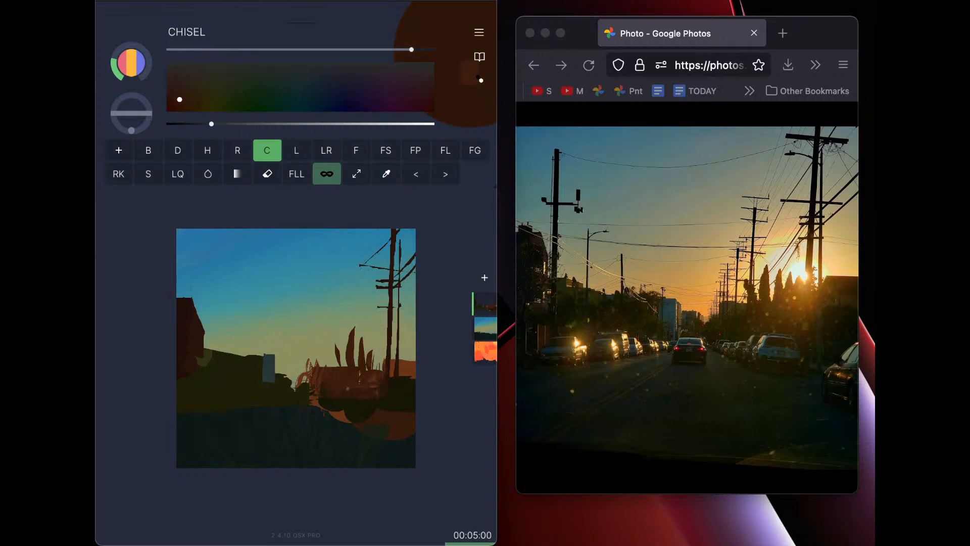
drag(419, 379, 410, 372)
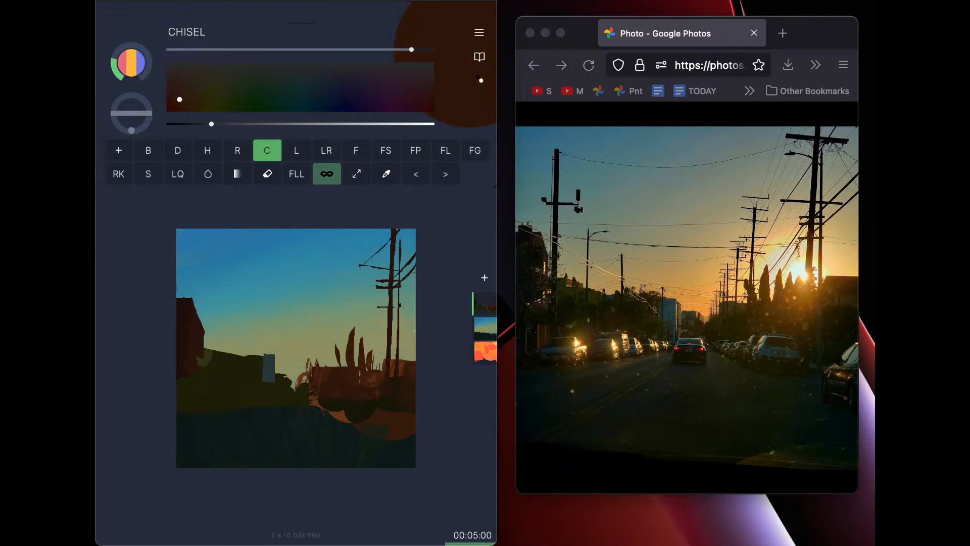
drag(312, 398, 350, 422)
drag(211, 124, 202, 124)
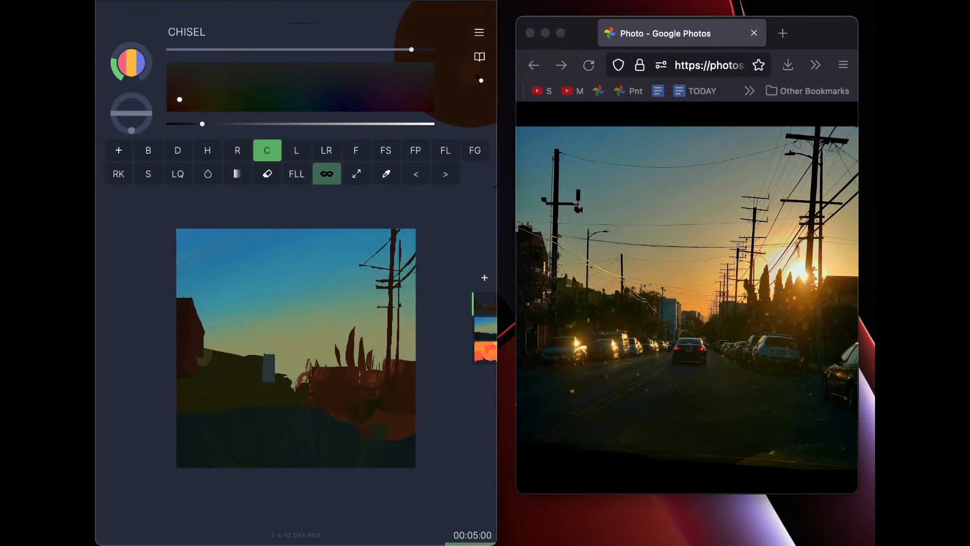
mouse_move(328, 421)
mouse_down()
mouse_move(356, 399)
mouse_move(376, 415)
mouse_move(389, 396)
mouse_move(403, 432)
mouse_up()
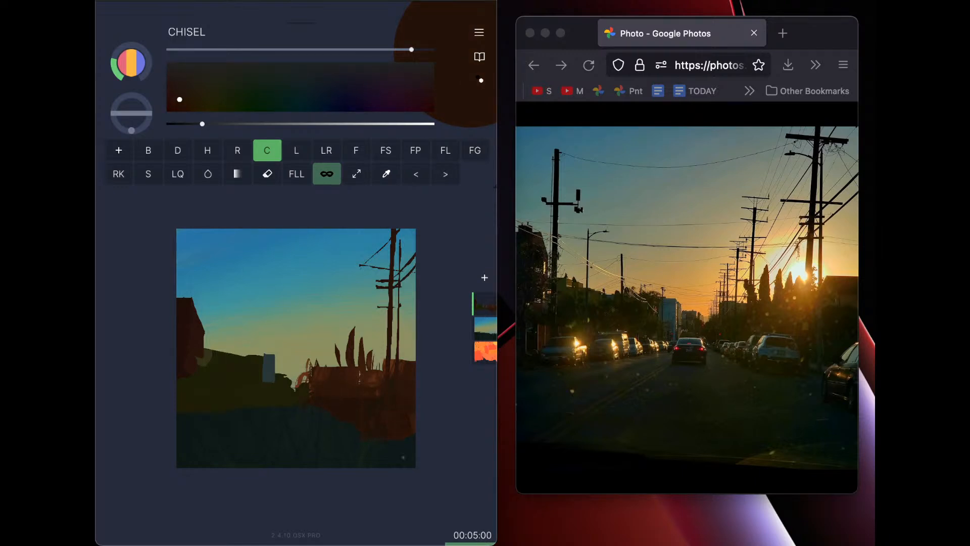
Mix a very dark green and brush it over the lower right foliage area and the bushes at left
mouse_move(179, 100)
mouse_down()
mouse_move(256, 89)
mouse_move(241, 91)
mouse_up()
drag(202, 123, 197, 124)
drag(197, 123, 184, 124)
mouse_move(359, 439)
mouse_down()
mouse_move(394, 424)
mouse_move(366, 408)
mouse_up()
mouse_move(180, 384)
mouse_down()
mouse_move(215, 398)
mouse_move(230, 375)
mouse_move(258, 379)
mouse_up()
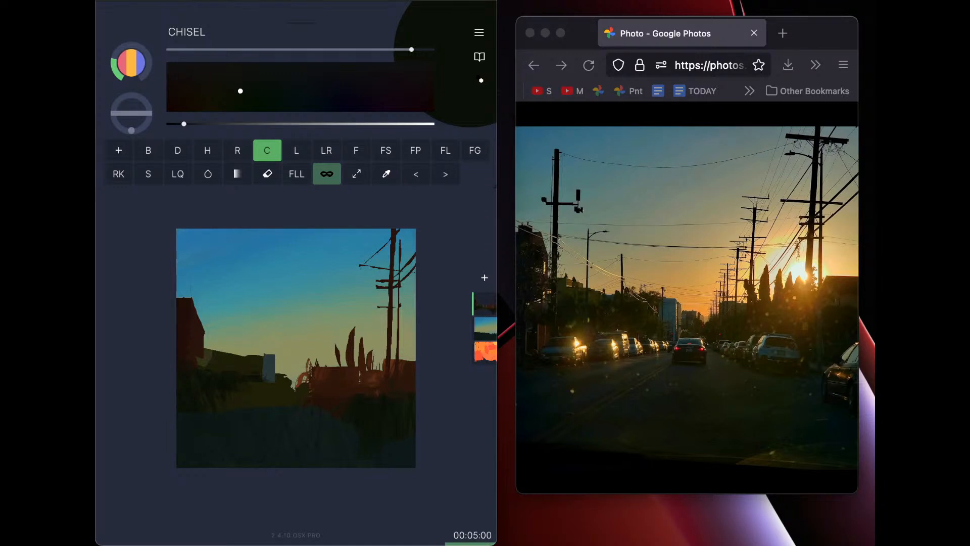
Set the brush size to 93 and paint a dark green tree just left of the light blue building
drag(265, 366, 277, 380)
click(416, 174)
drag(411, 49, 367, 50)
drag(252, 360, 251, 375)
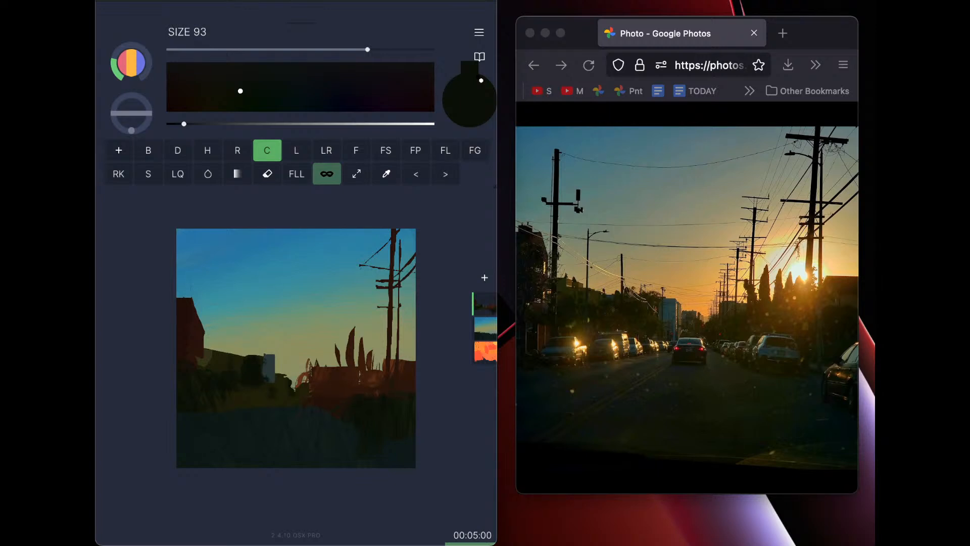
Turn off stencil mode and paint dark green foliage at the far end of the road, using a slightly lighter green for the last strokes
click(327, 174)
drag(292, 379, 304, 395)
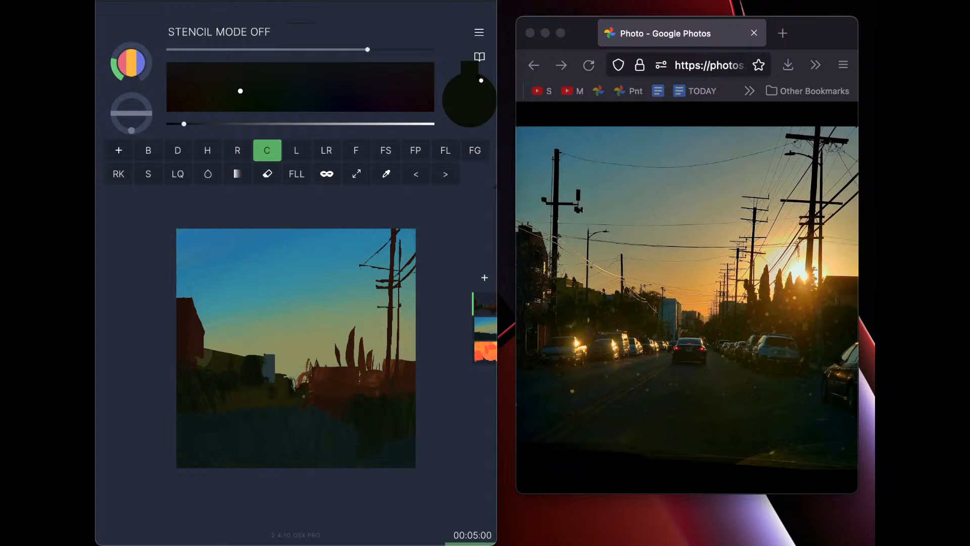
drag(184, 124, 196, 124)
drag(309, 374, 295, 386)
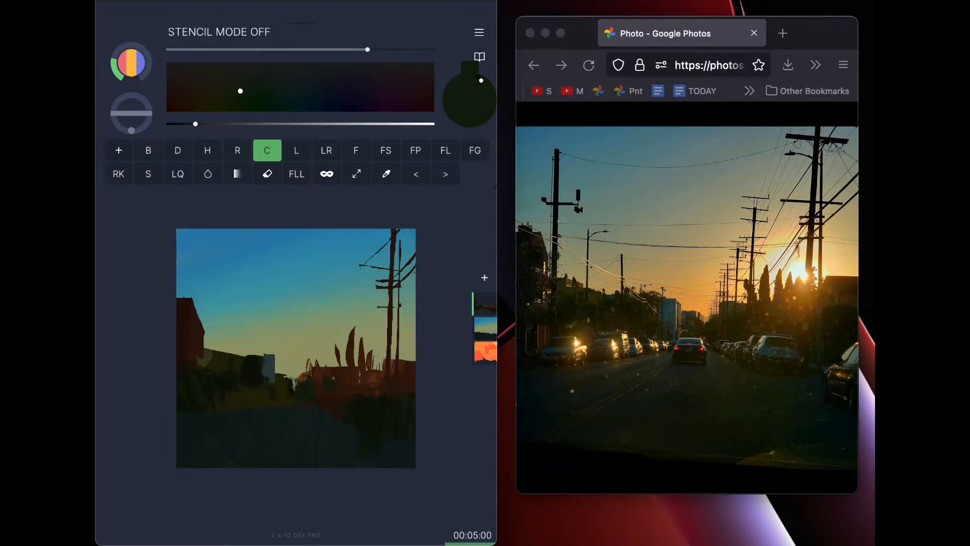
Paint muted olive and dark brown foliage strokes around the leftmost cypress of the right-hand trees
click(236, 79)
click(204, 124)
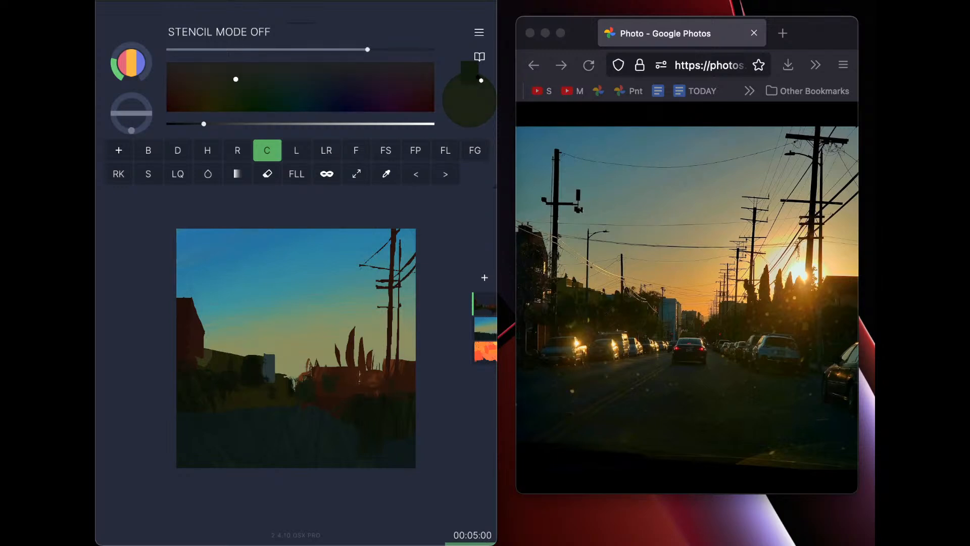
mouse_move(330, 370)
mouse_down()
mouse_move(319, 373)
mouse_move(331, 366)
mouse_up()
drag(236, 79, 185, 87)
mouse_move(336, 346)
mouse_down()
mouse_move(341, 369)
mouse_move(336, 359)
mouse_up()
Darken the brown to near black and add small rooftop details above the left building
drag(204, 123, 186, 124)
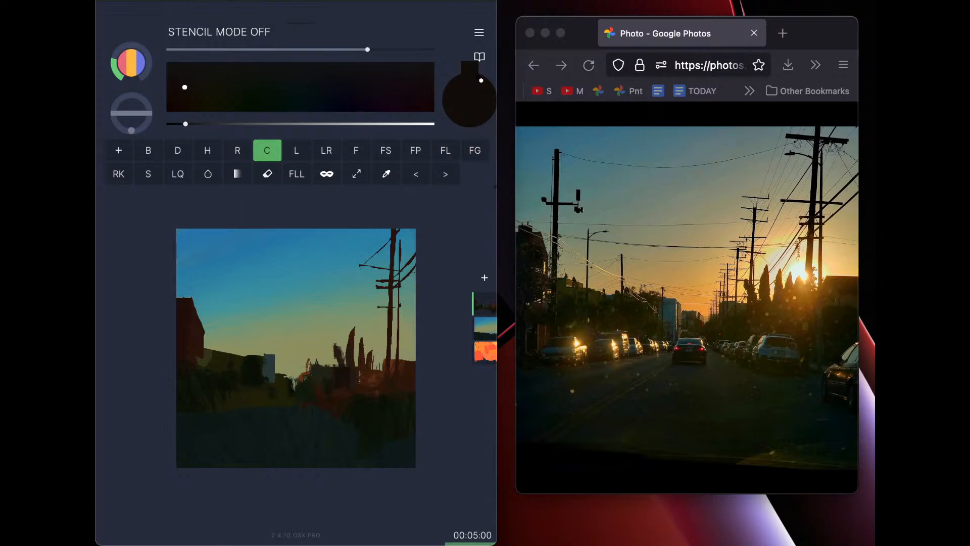
drag(186, 124, 182, 124)
drag(184, 292, 183, 303)
drag(188, 293, 188, 300)
drag(581, 32, 581, 22)
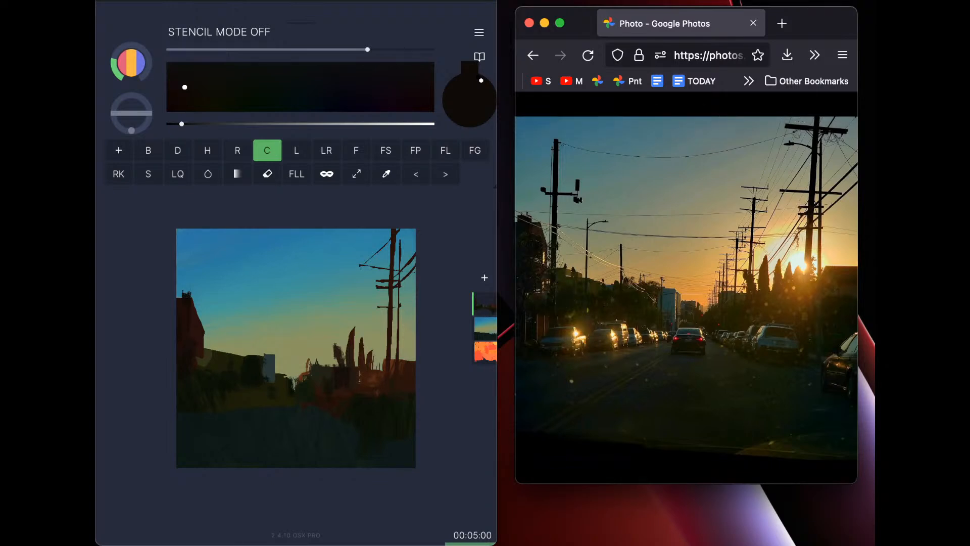
Sample the dark green and the olive from the left foliage, and shift the olive to a brighter yellow-brown
click(388, 170)
click(386, 173)
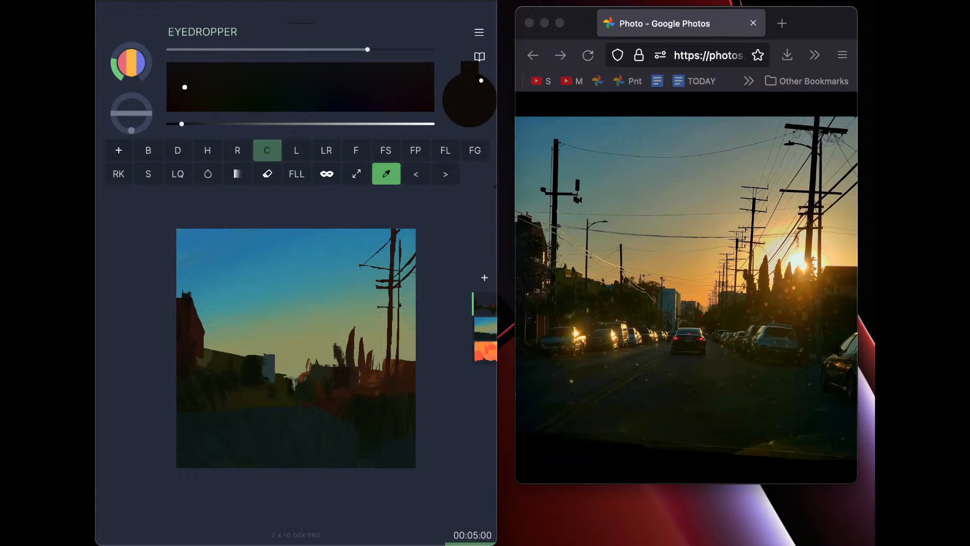
click(228, 368)
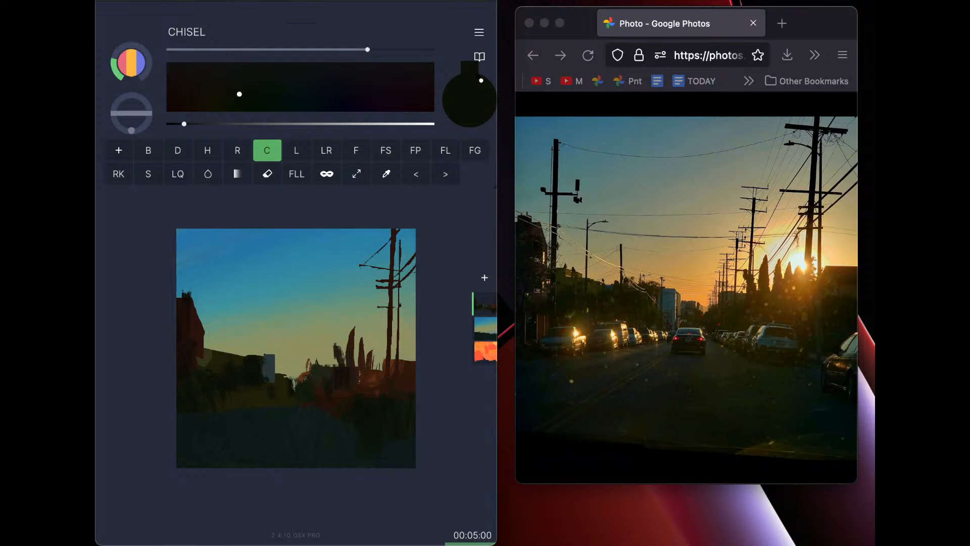
click(386, 173)
click(249, 395)
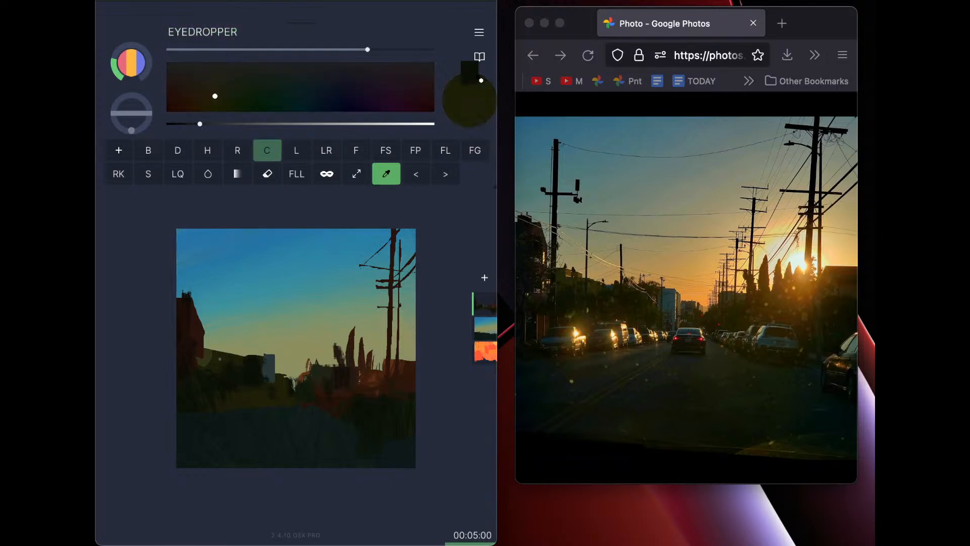
mouse_move(199, 124)
mouse_down()
mouse_move(216, 124)
mouse_move(204, 96)
mouse_up()
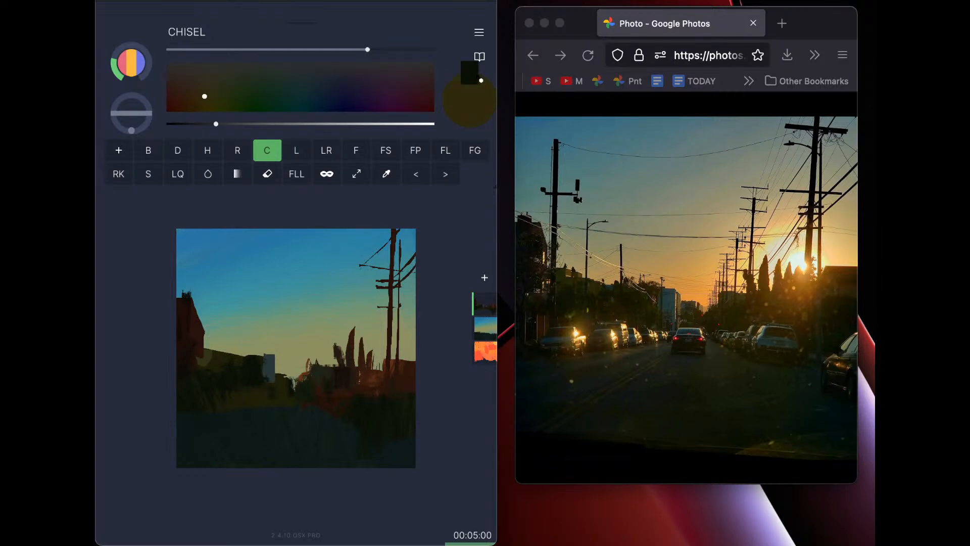
With the Fill Lasso, fill a lighter ochre shape along the top of the foliage beside the left building
click(445, 151)
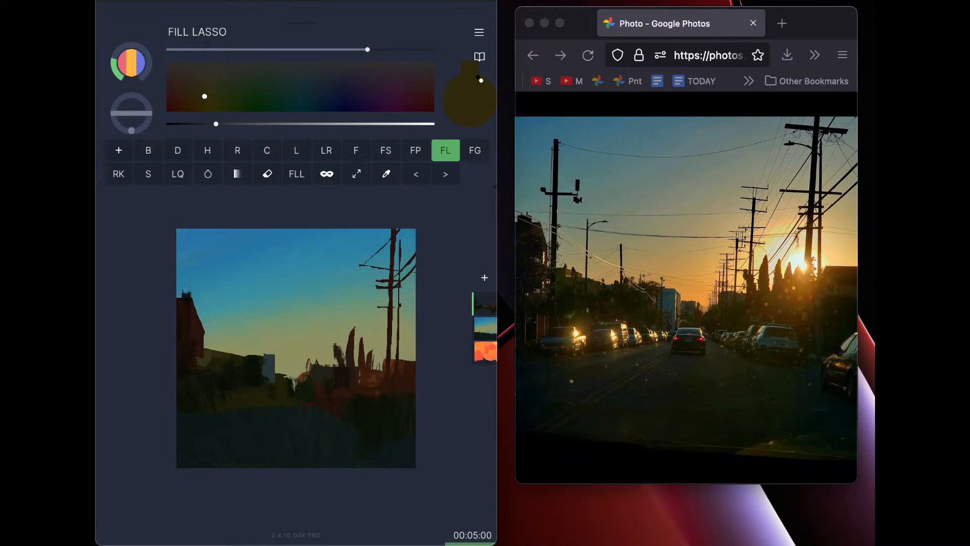
drag(216, 124, 232, 124)
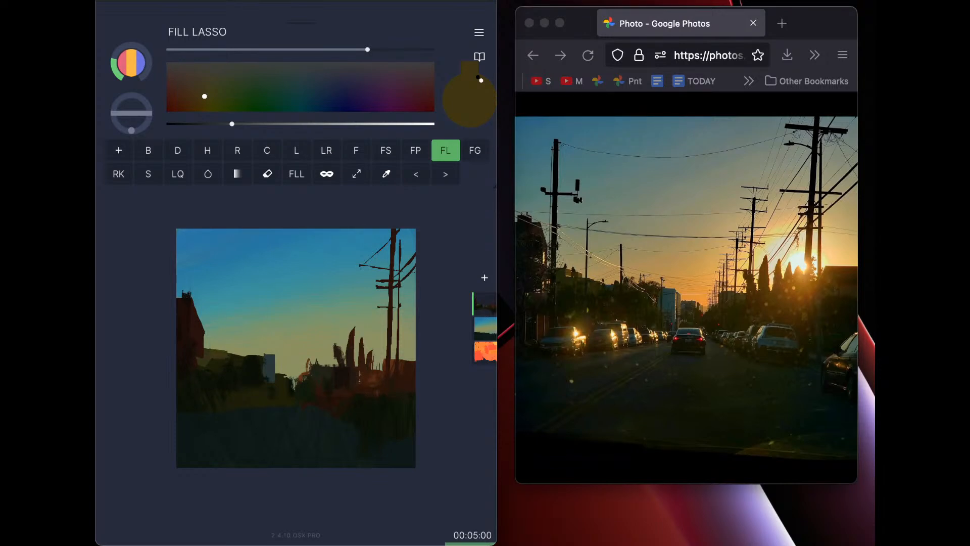
drag(205, 96, 240, 124)
drag(216, 348, 233, 353)
Mix a darker olive green, lasso-fill shapes in the foliage beside the left building and undo the last fill
drag(240, 124, 213, 124)
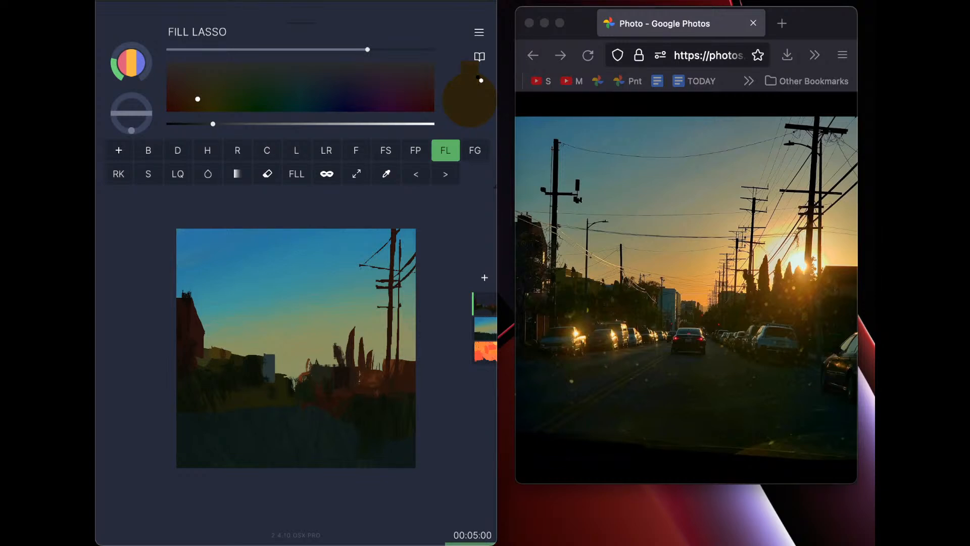
mouse_move(197, 99)
mouse_down()
mouse_move(228, 98)
mouse_move(220, 93)
mouse_up()
drag(213, 124, 228, 124)
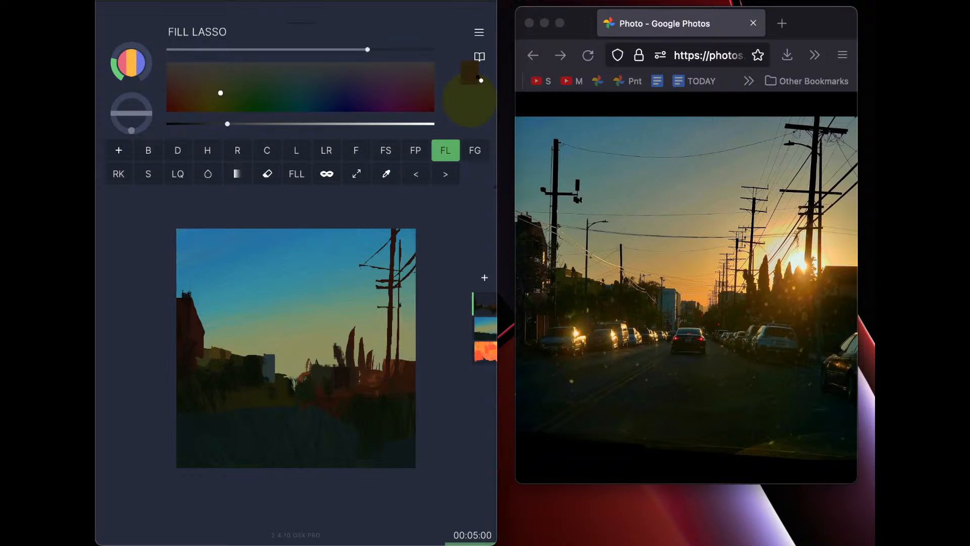
drag(285, 94, 255, 91)
drag(227, 124, 205, 124)
drag(255, 92, 231, 88)
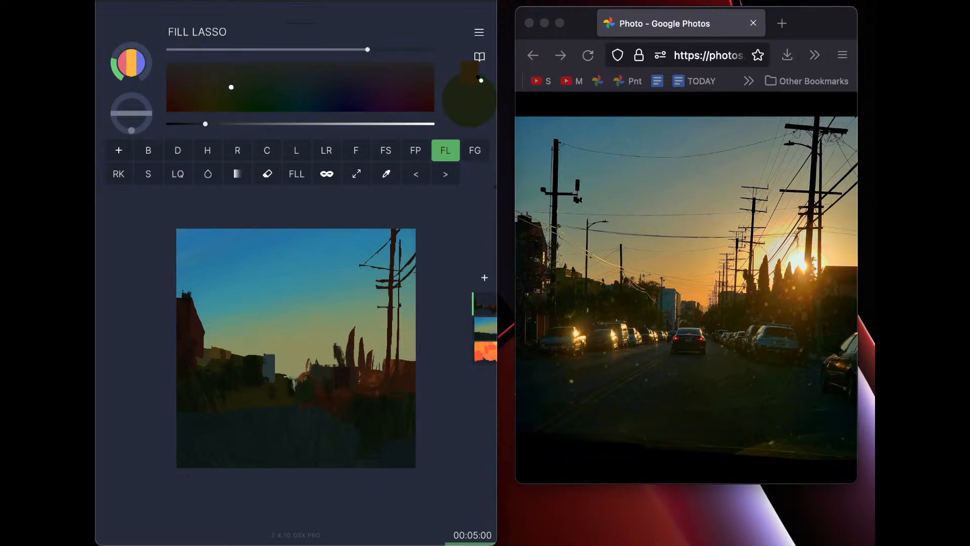
drag(209, 346, 214, 369)
key(super+z)
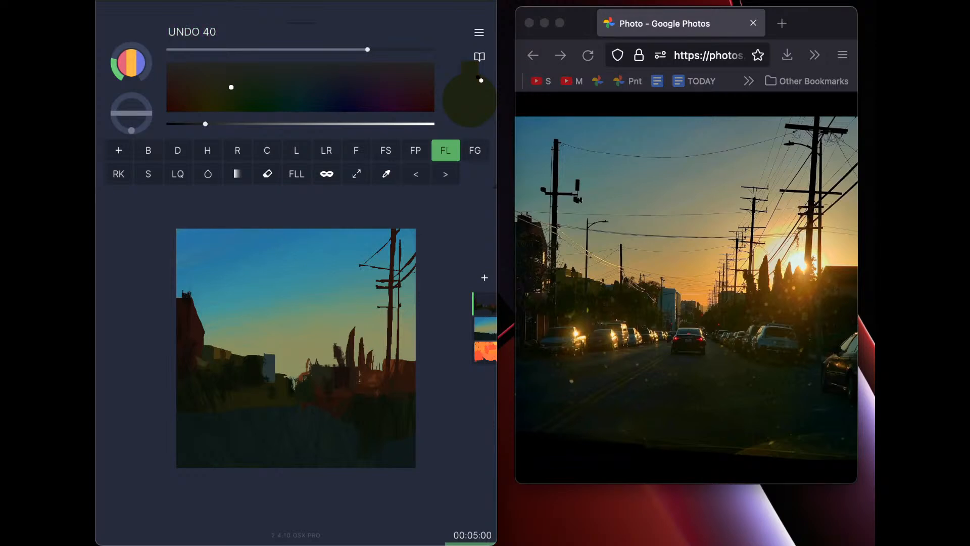
Sample reddish browns, lasso-fill shapes at the left building's base and a taller building at the right edge, and undo the last fill
alt+click(194, 355)
drag(203, 357, 190, 364)
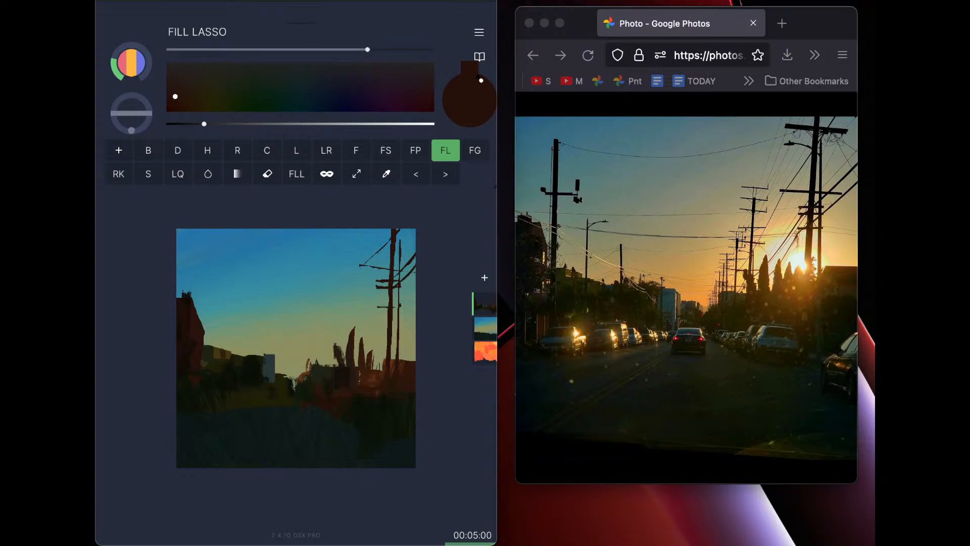
key(alt)
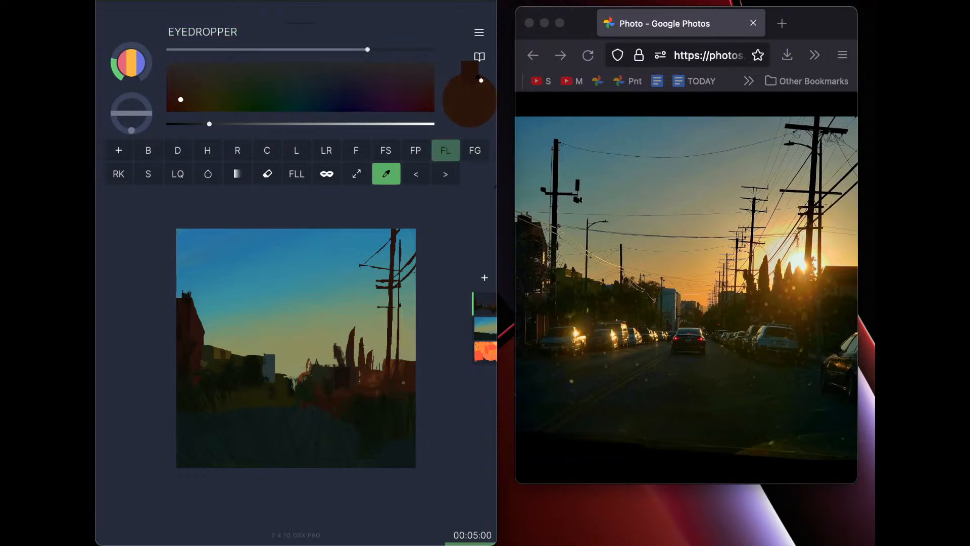
key(alt)
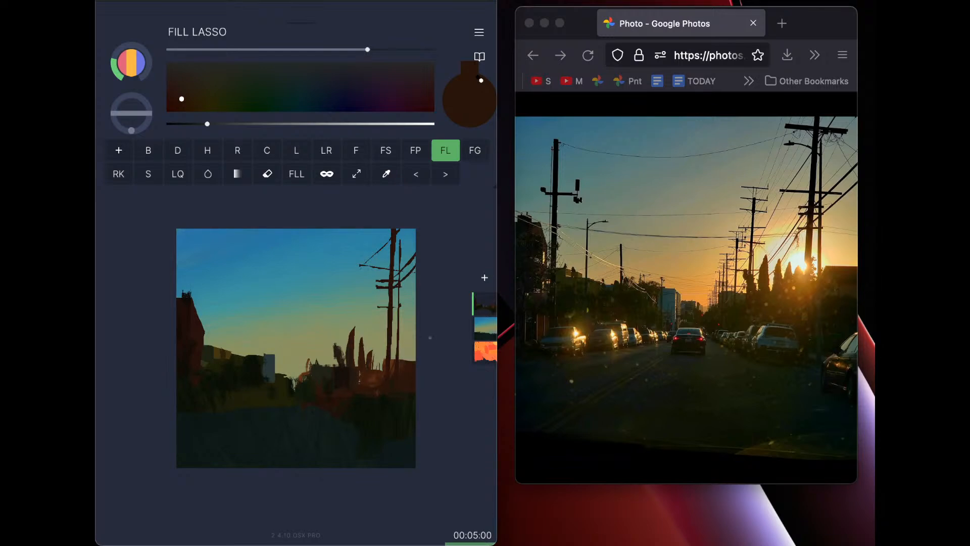
mouse_move(419, 365)
mouse_down()
mouse_move(406, 341)
mouse_move(428, 338)
mouse_move(404, 339)
mouse_move(426, 338)
mouse_up()
key(super+z)
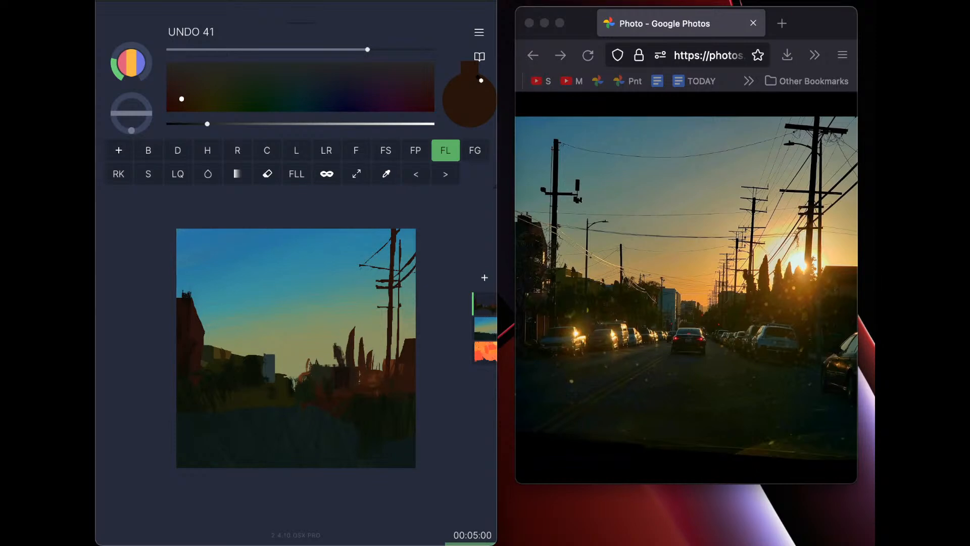
Lasso-fill another cypress beside the utility poles, turn on stencil mode and add a lighter brown fill over it
mouse_move(383, 348)
mouse_down()
mouse_move(373, 365)
mouse_move(381, 343)
mouse_up()
mouse_move(202, 110)
mouse_down()
mouse_move(182, 91)
mouse_move(223, 124)
mouse_up()
key(s)
drag(377, 361, 373, 371)
Brighten the brown further and lasso-fill lit patches on the cypresses left of the utility poles
drag(224, 123, 253, 123)
click(181, 99)
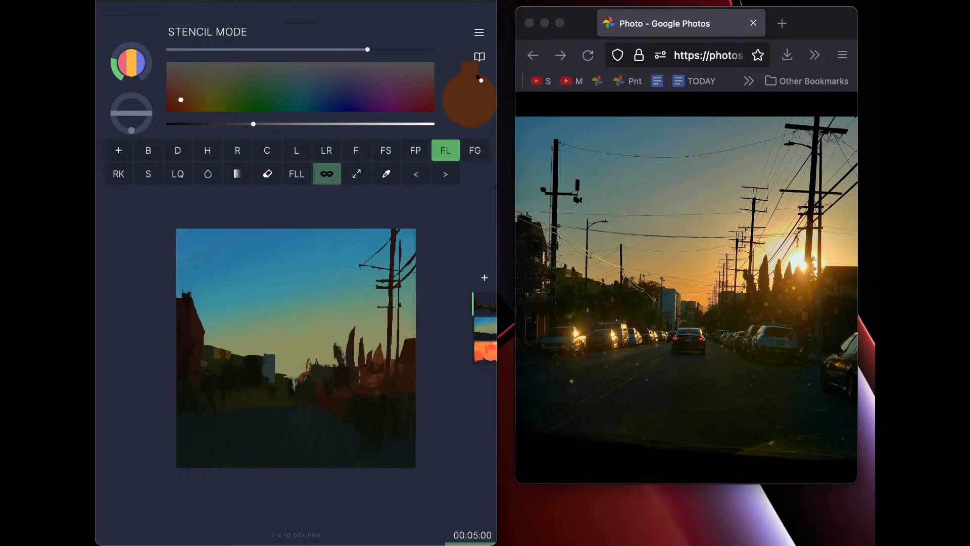
drag(371, 352, 368, 363)
mouse_move(390, 328)
mouse_down()
mouse_move(395, 360)
mouse_move(381, 363)
mouse_up()
Try redder brown lasso fills across the area below the cypresses and poles, and undo them
drag(181, 99, 175, 103)
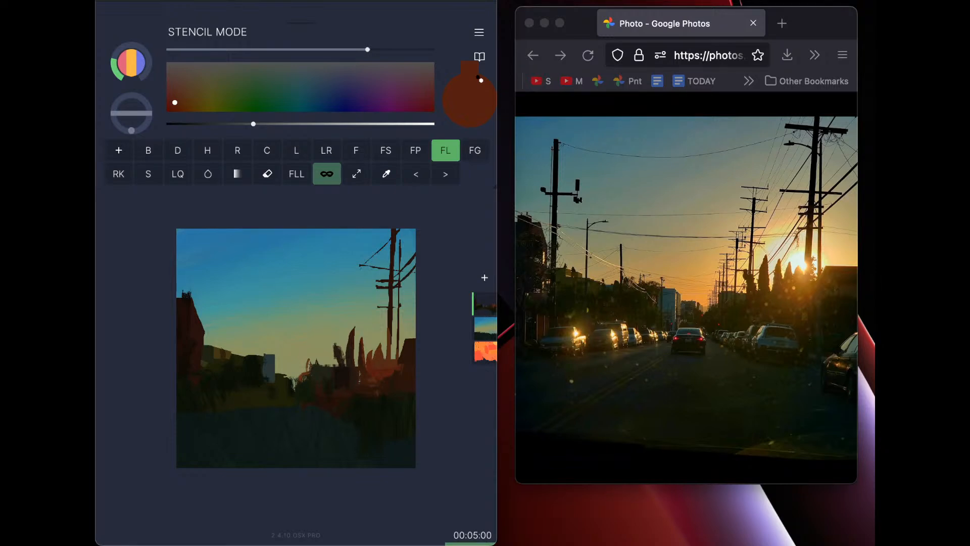
key(alt)
key(alt)
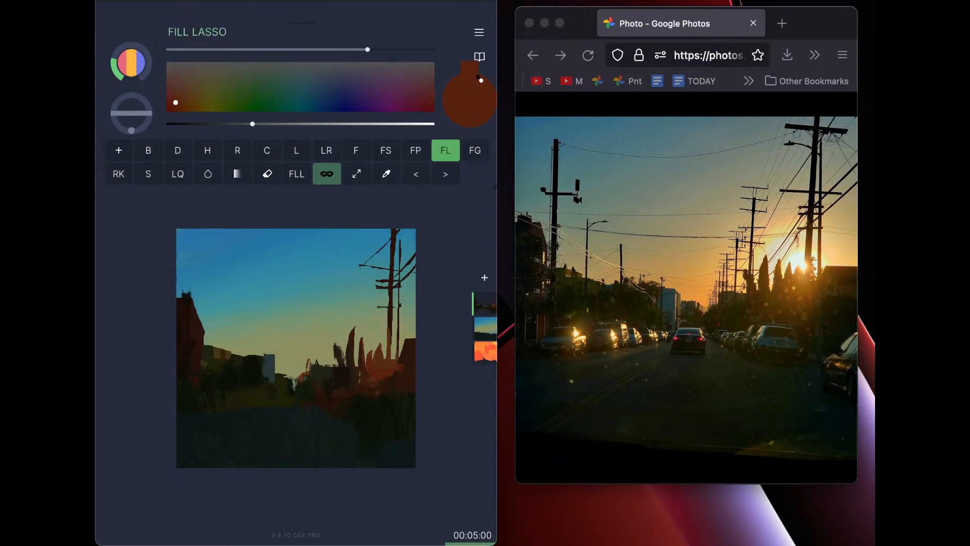
drag(373, 375, 406, 362)
key(super+z)
drag(252, 124, 208, 124)
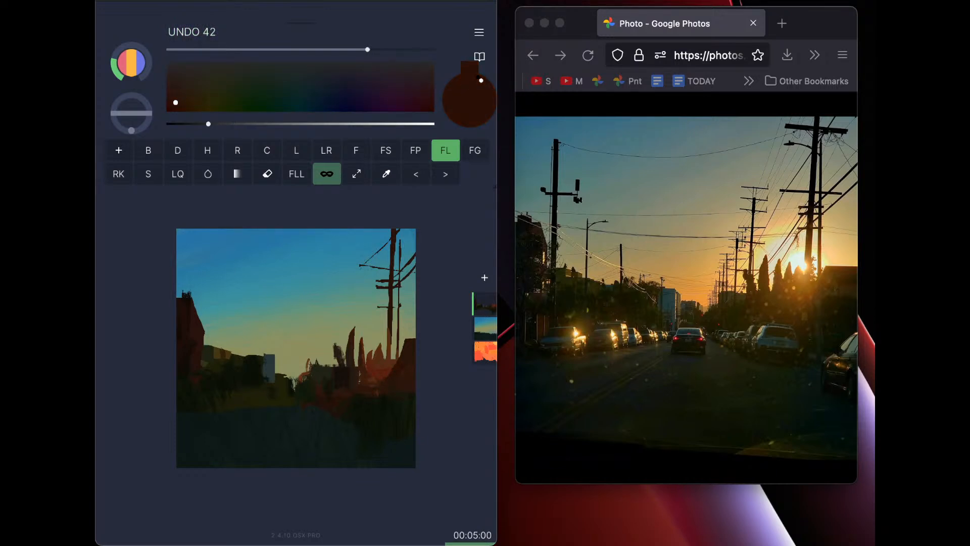
key(super+z)
Mix a very dark green and lasso-fill shadow shapes on the lower part of the right-edge building
drag(208, 124, 223, 124)
drag(187, 97, 183, 103)
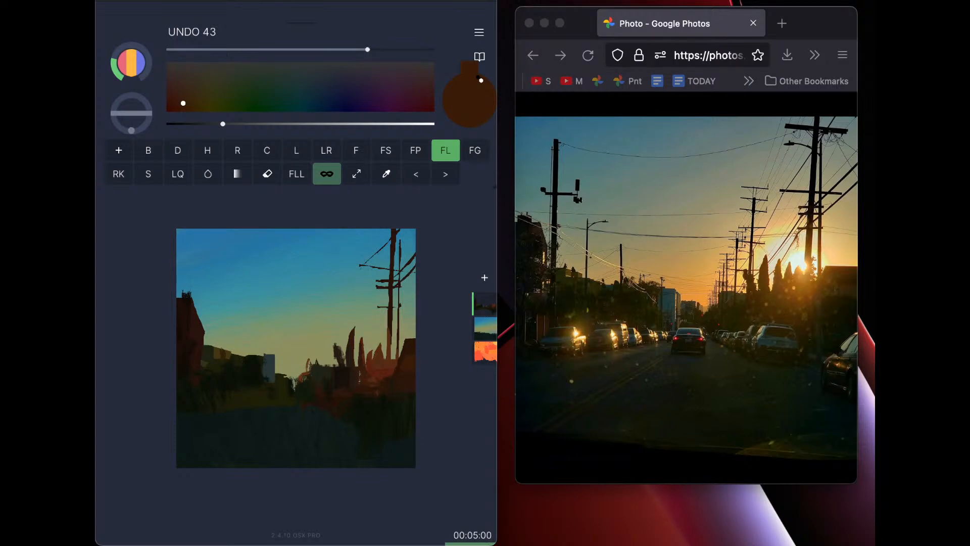
drag(183, 103, 193, 102)
drag(193, 102, 277, 102)
drag(223, 124, 188, 124)
mouse_move(277, 102)
mouse_down()
mouse_move(265, 93)
mouse_move(283, 91)
mouse_move(271, 85)
mouse_up()
drag(396, 368, 410, 373)
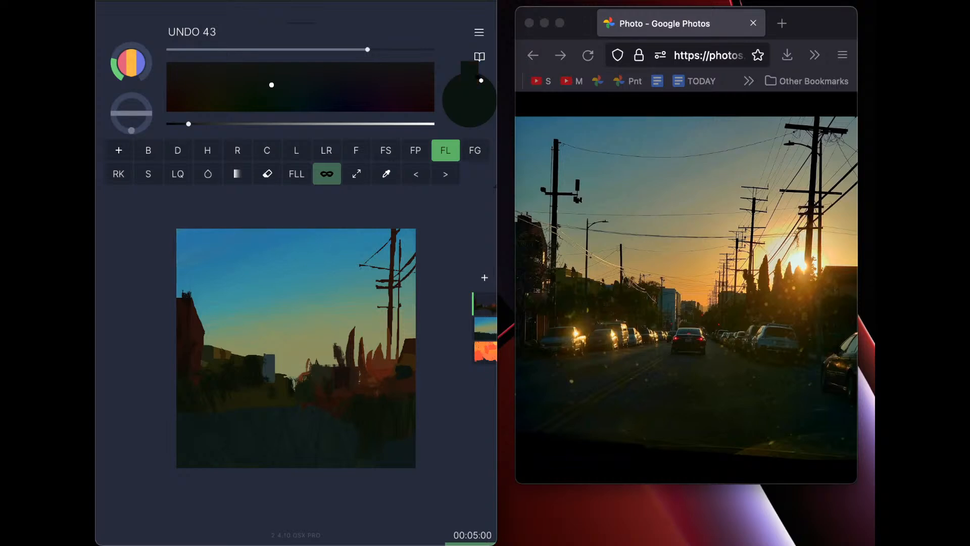
drag(415, 361, 411, 371)
Lasso-fill near-black and muted dark brown shapes in the foliage below the right-hand trees
drag(189, 124, 182, 124)
drag(376, 385, 385, 388)
drag(182, 123, 203, 124)
drag(187, 78, 182, 81)
drag(385, 385, 377, 390)
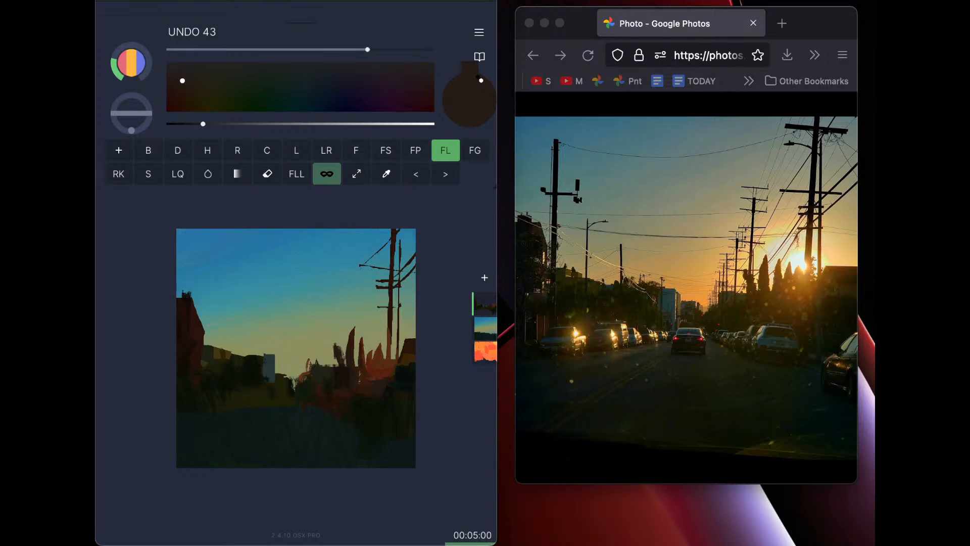
Warm the dark brown slightly, select the Chisel brush, and save the painting to sketchbook page 1183
drag(182, 81, 179, 86)
key(c)
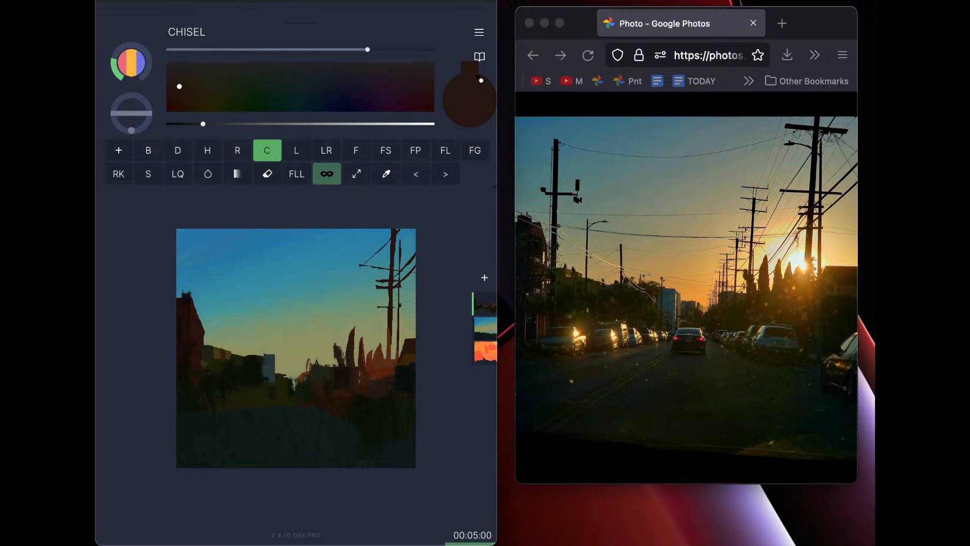
key(super+s)
click(202, 106)
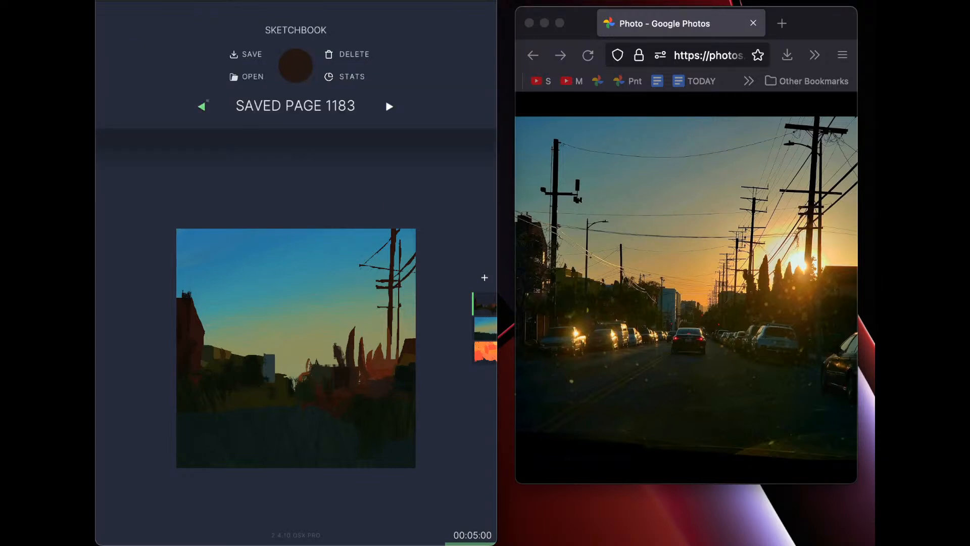
click(202, 102)
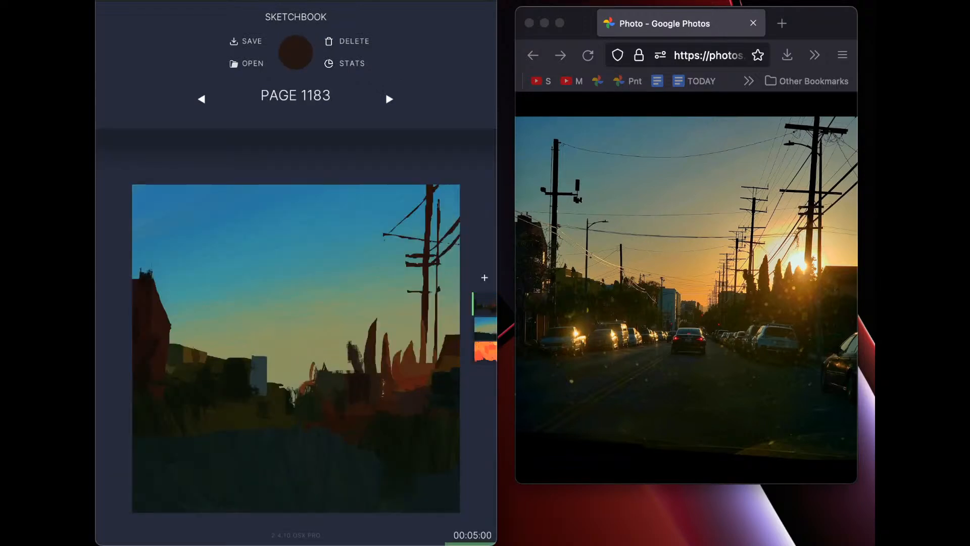
click(296, 53)
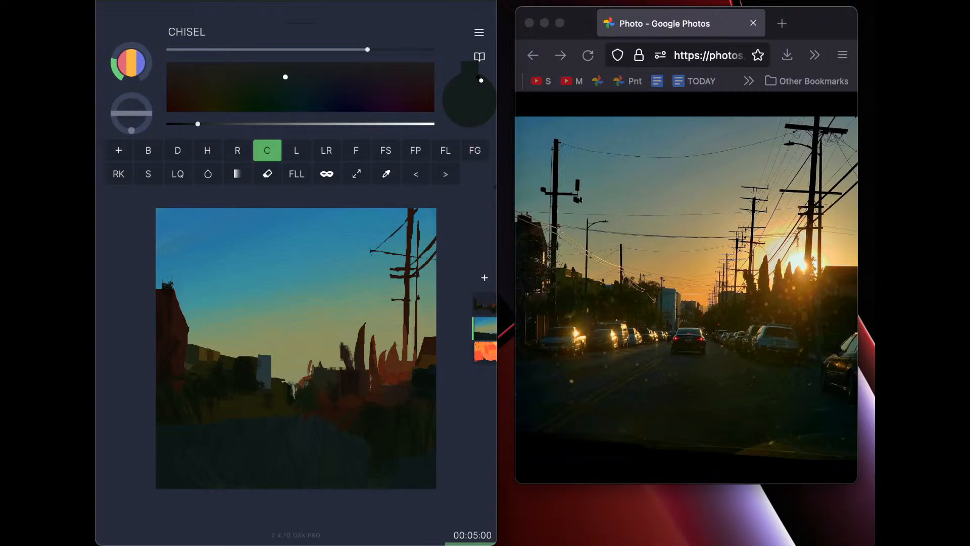
Add a new layer above the silhouettes and lasso-fill dark teal car shapes along the right side of the street
click(485, 305)
click(484, 278)
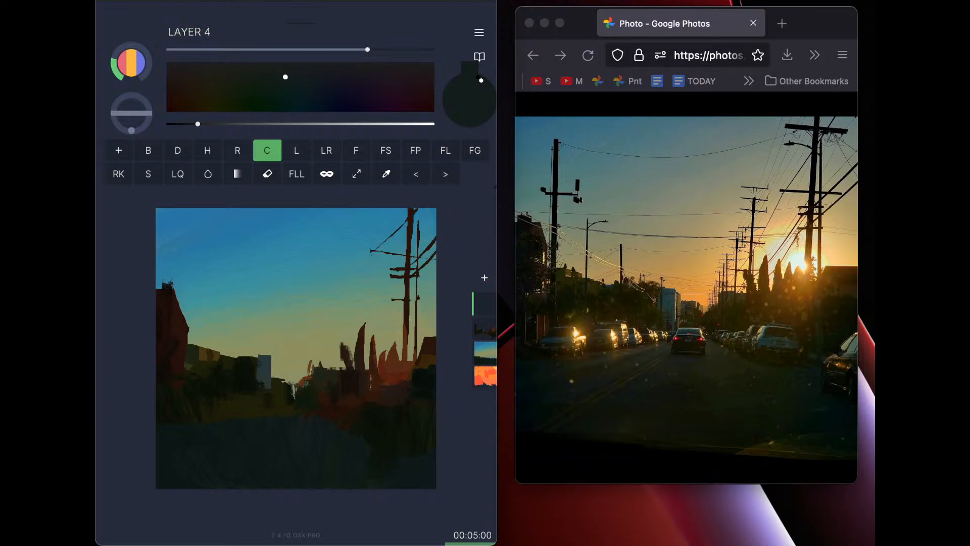
drag(197, 123, 192, 124)
drag(306, 92, 304, 94)
click(445, 150)
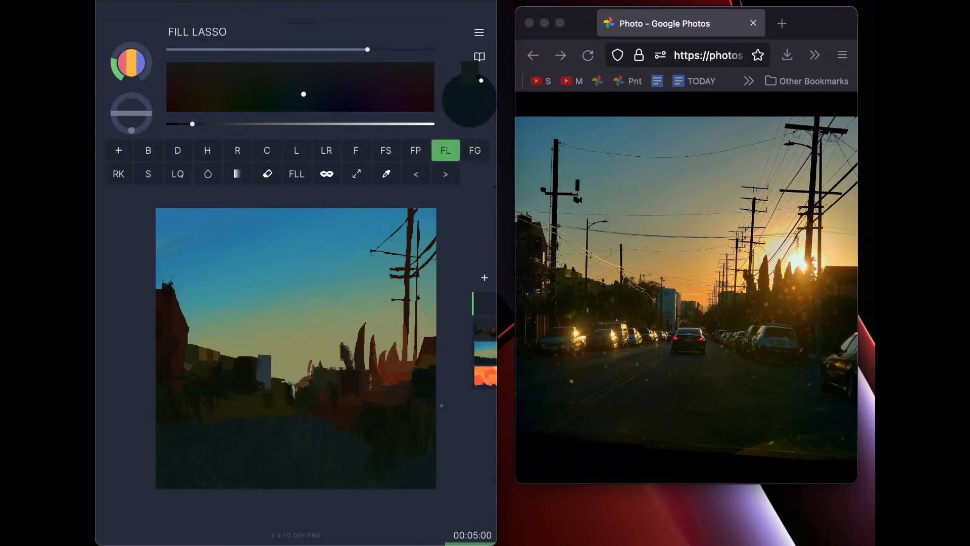
drag(192, 123, 213, 124)
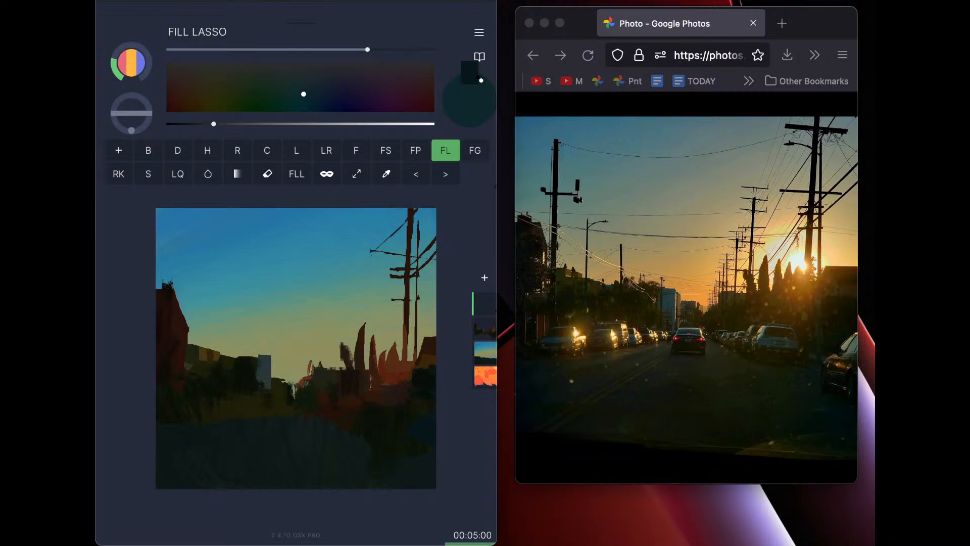
mouse_move(423, 411)
mouse_down()
mouse_move(407, 427)
mouse_move(441, 443)
mouse_up()
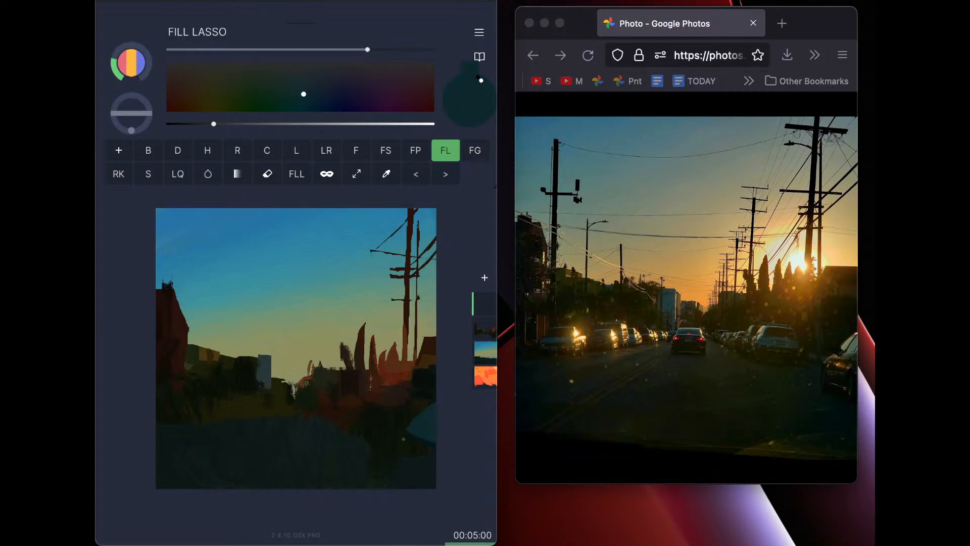
mouse_move(403, 450)
mouse_down()
mouse_move(428, 454)
mouse_move(441, 434)
mouse_up()
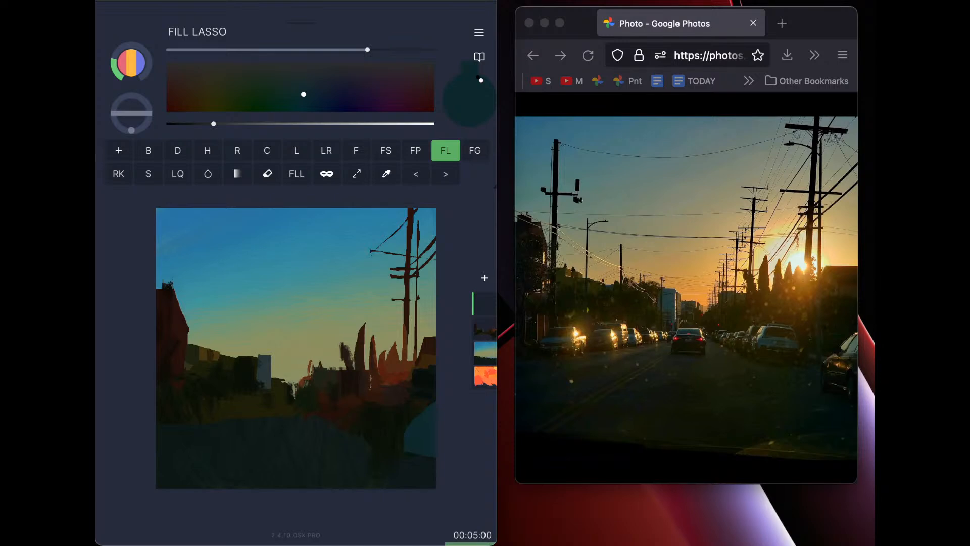
mouse_move(388, 404)
mouse_down()
mouse_move(360, 426)
mouse_move(393, 429)
mouse_move(357, 430)
mouse_move(372, 431)
mouse_up()
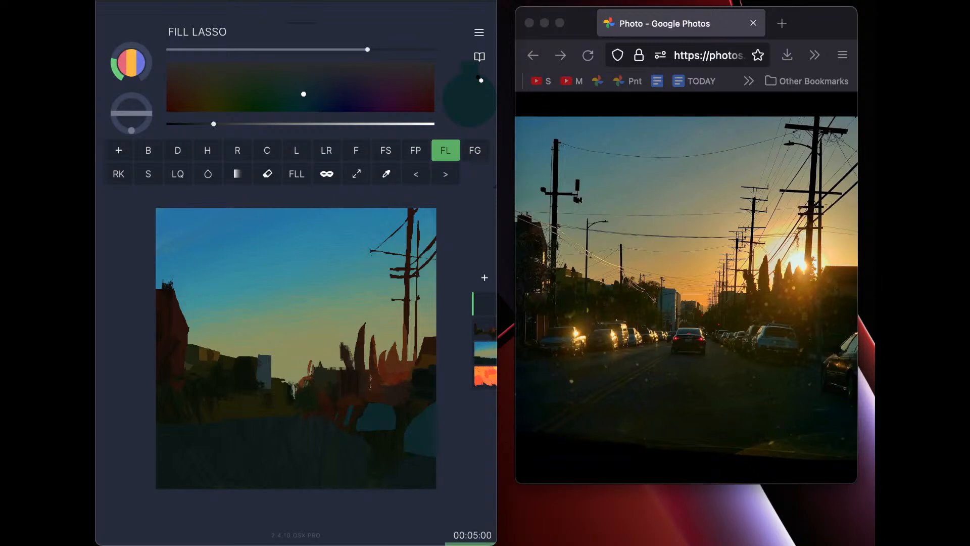
Change the color mode from Box to separate red, green and blue sliders and mix a light peach-orange
click(205, 74)
drag(214, 124, 325, 124)
click(479, 32)
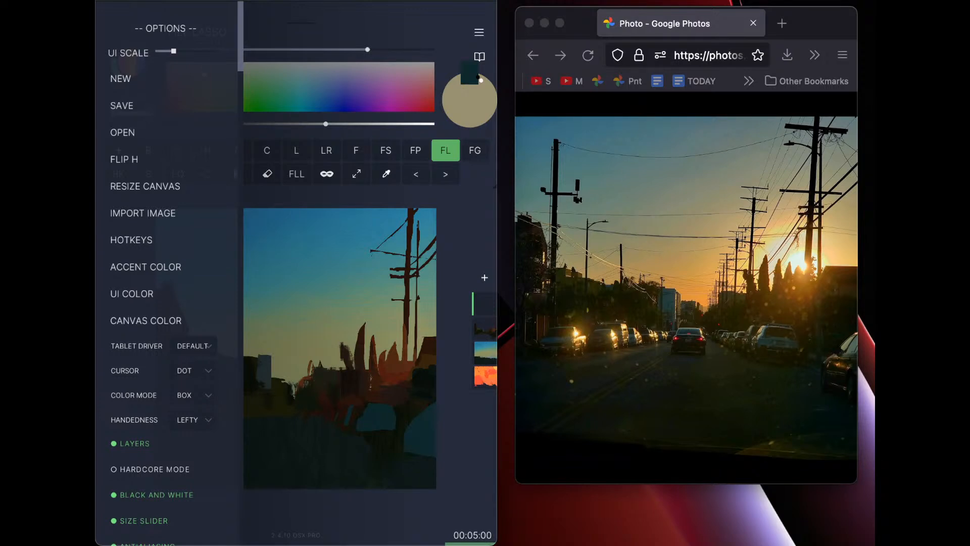
click(195, 395)
click(198, 425)
click(339, 349)
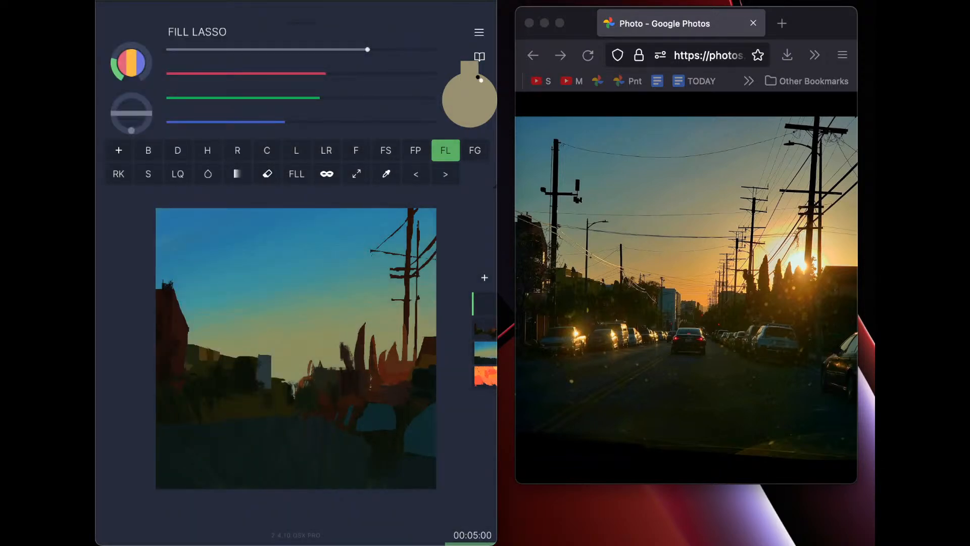
drag(325, 73, 398, 74)
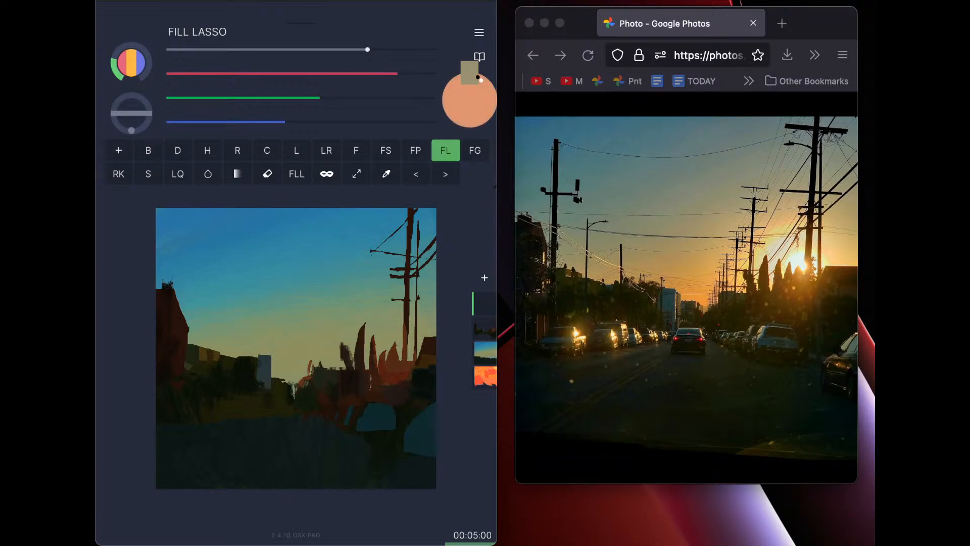
Try several different textures for the Chisel brush in its settings
key(c)
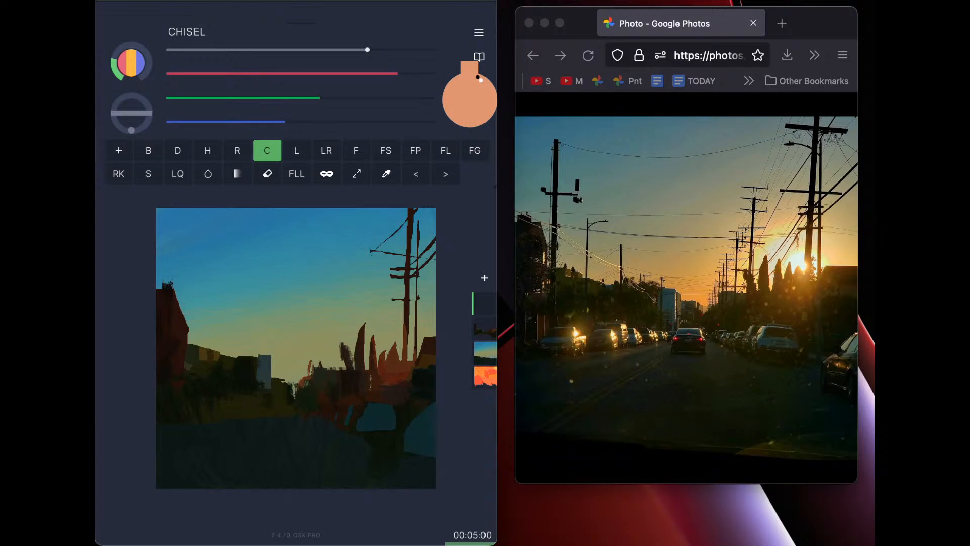
click(267, 150)
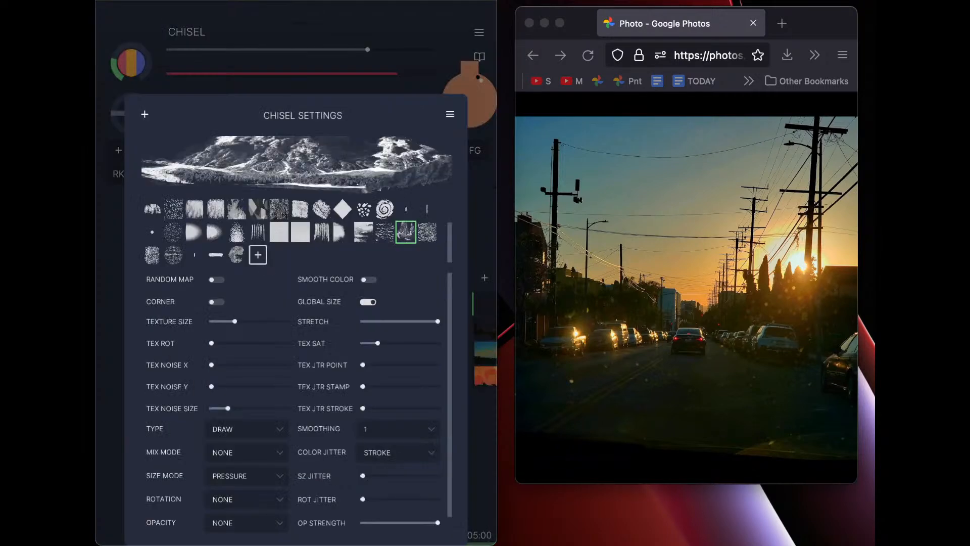
click(278, 232)
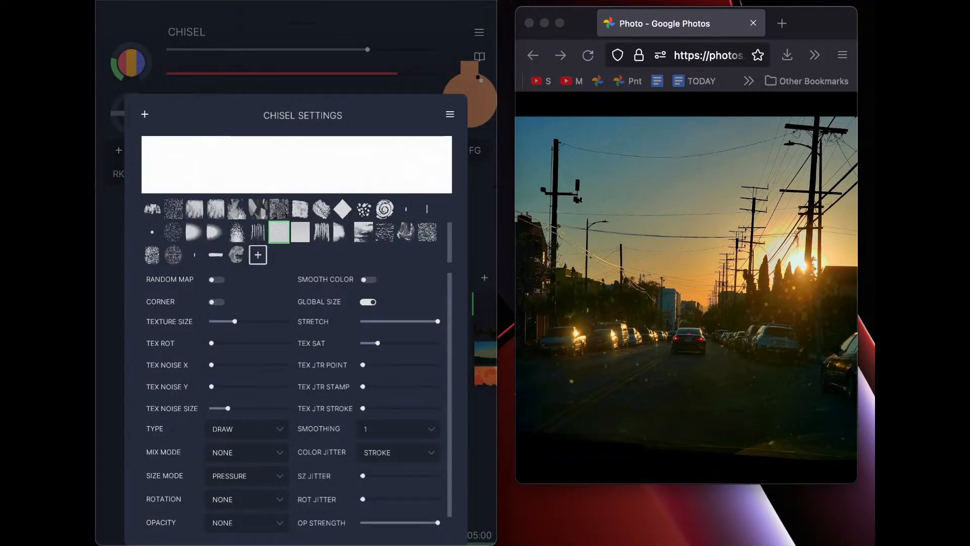
click(173, 208)
click(152, 209)
click(194, 209)
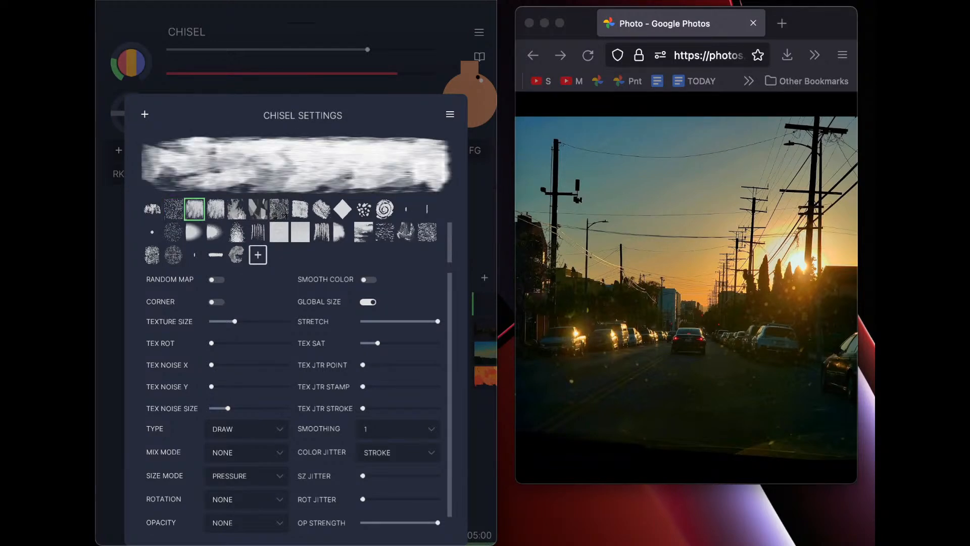
scroll(290, 232, up, 1)
click(384, 230)
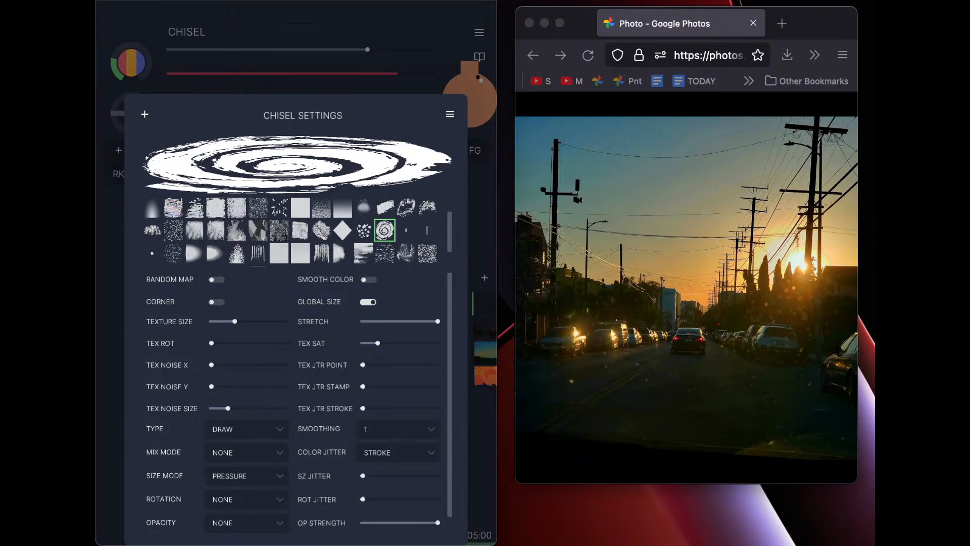
click(300, 208)
scroll(300, 230, up, 1)
click(216, 230)
click(298, 65)
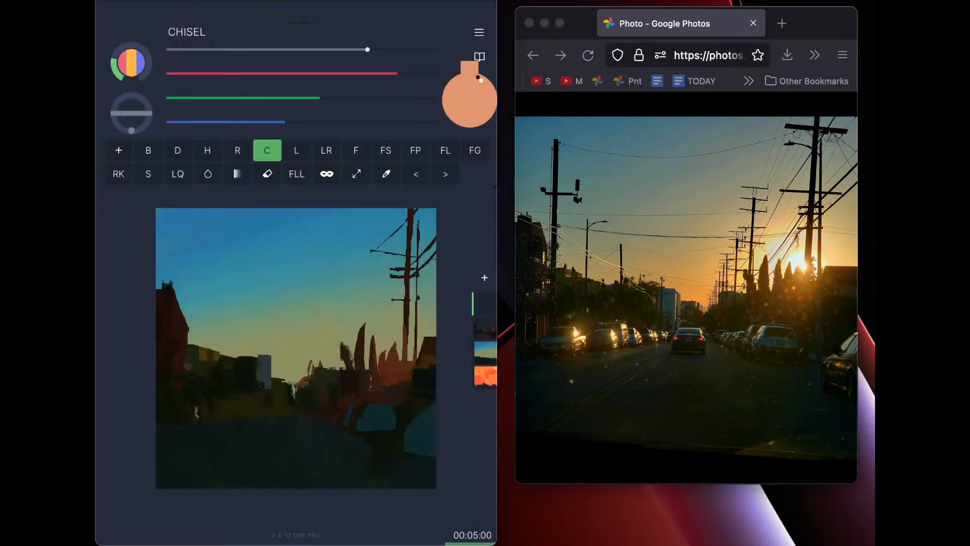
click(267, 151)
click(145, 114)
Lasso-fill peach light glints along the left side of the street, shifting the color toward yellow-orange for those nearer the center
click(445, 150)
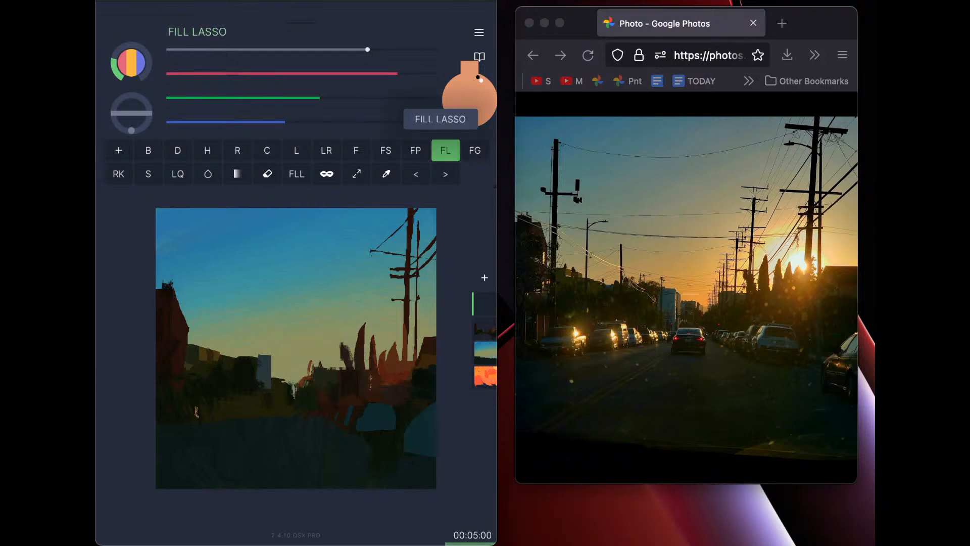
mouse_move(197, 411)
mouse_down()
mouse_move(208, 415)
mouse_move(193, 419)
mouse_move(196, 408)
mouse_up()
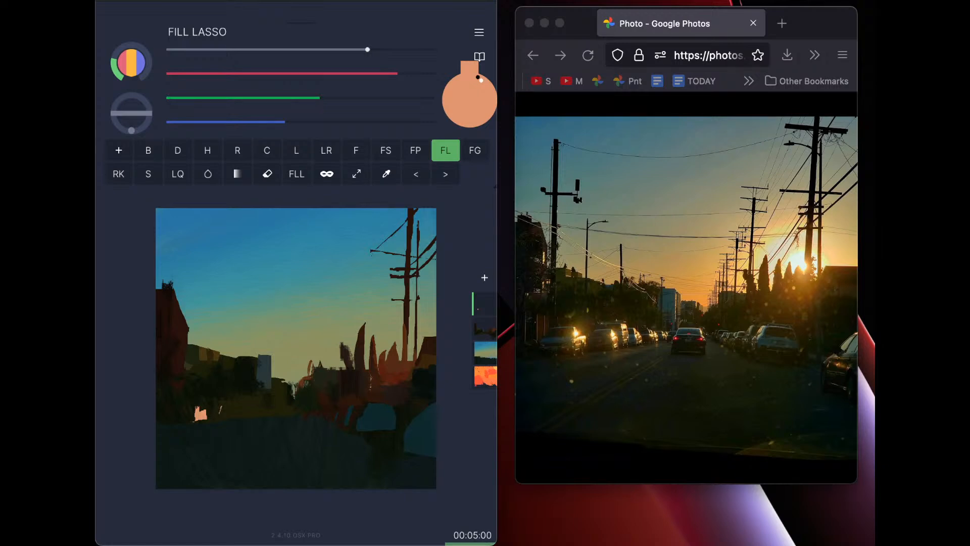
key(super+z)
drag(224, 417, 225, 404)
drag(320, 97, 338, 97)
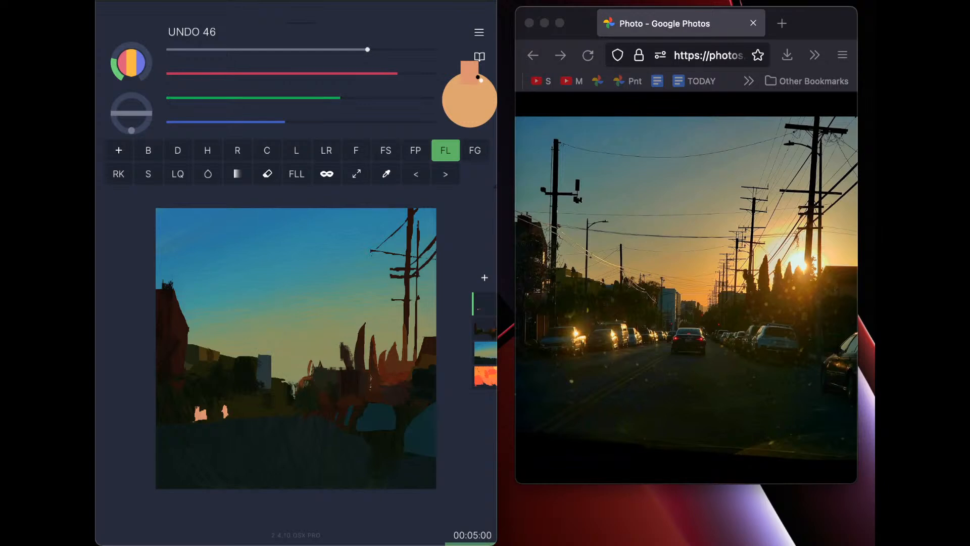
drag(230, 400, 236, 411)
mouse_move(241, 404)
mouse_down()
mouse_move(245, 418)
mouse_move(258, 406)
mouse_move(262, 415)
mouse_up()
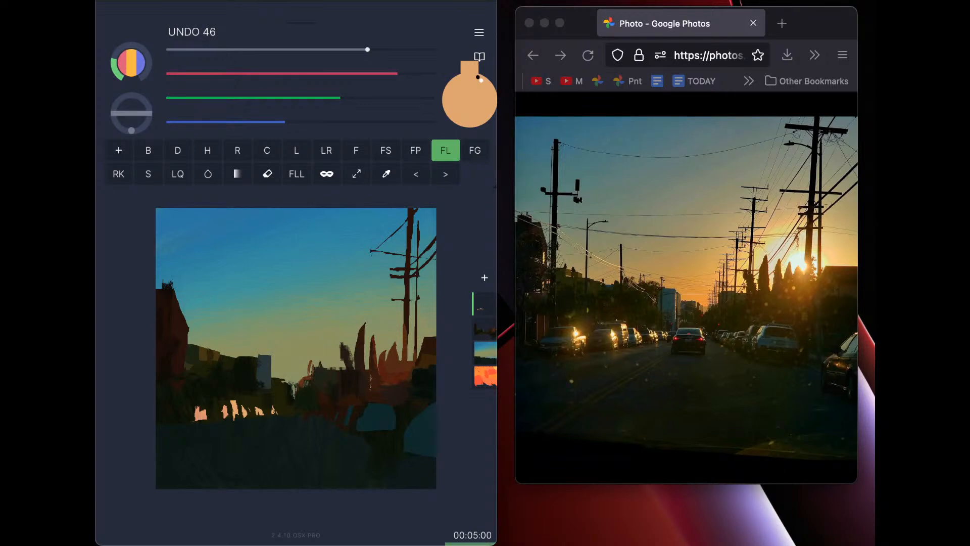
Transform the layer with the cars and light glints, moving it slightly to the left
click(268, 174)
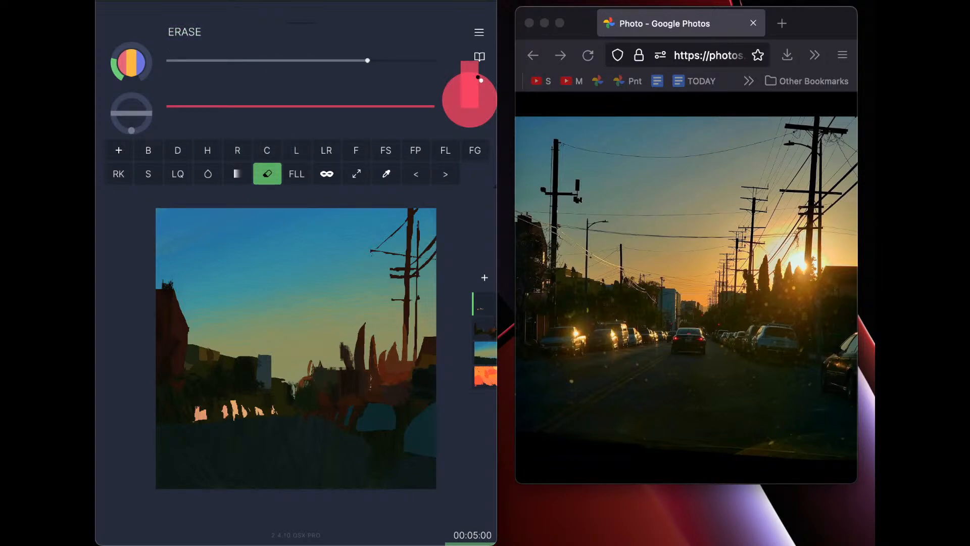
click(357, 174)
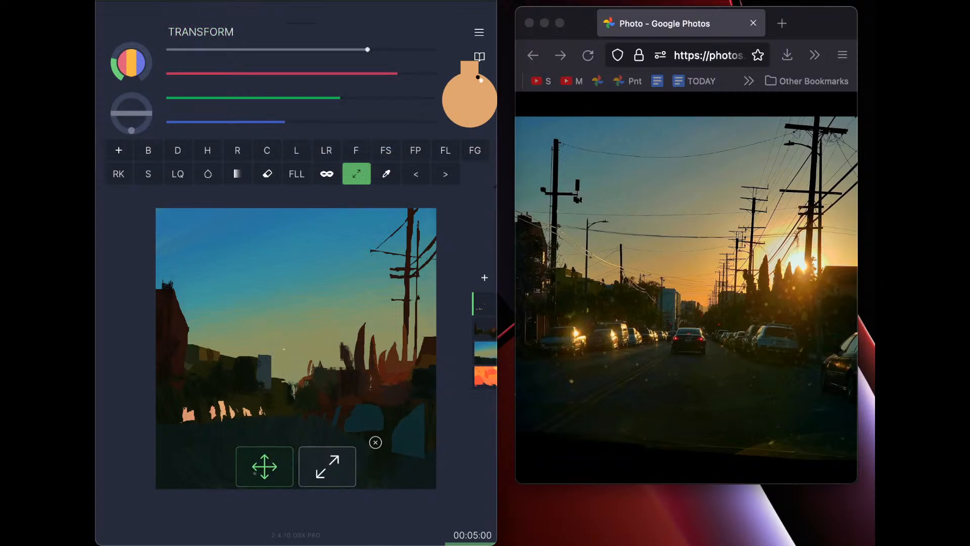
drag(255, 474, 256, 470)
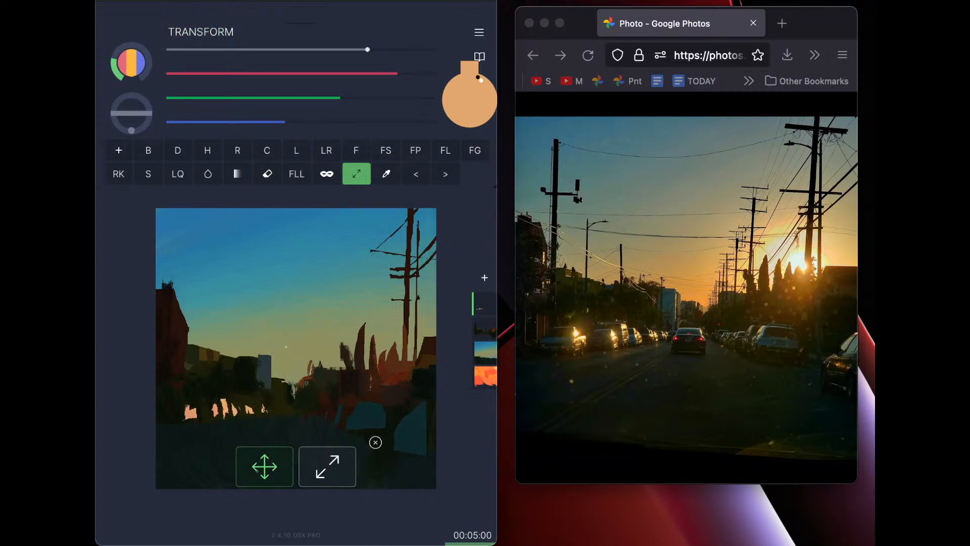
click(375, 442)
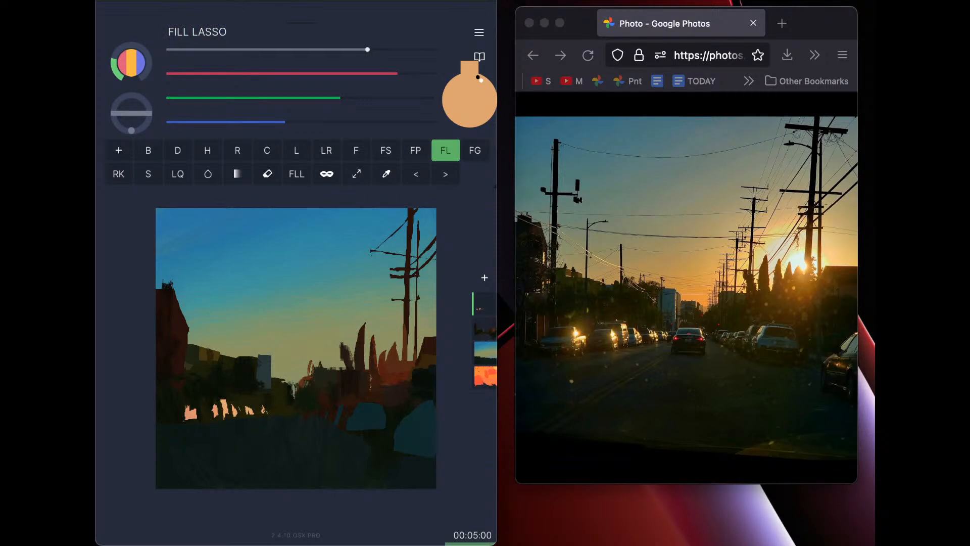
Erase part of the glints nearest the street's center and move the cars layer slightly back to the right
click(267, 173)
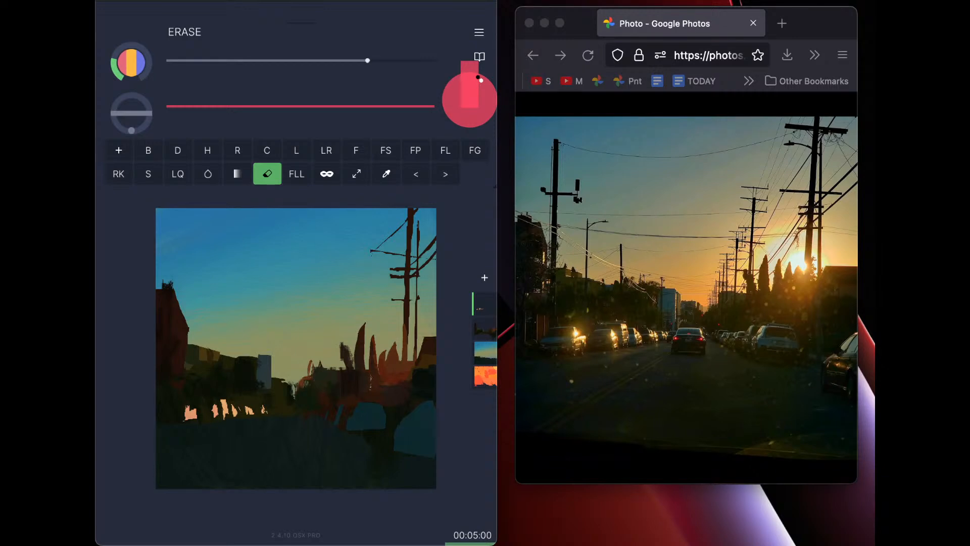
mouse_move(261, 404)
mouse_down()
mouse_move(267, 414)
mouse_move(253, 411)
mouse_up()
click(357, 174)
drag(256, 476, 265, 467)
click(375, 442)
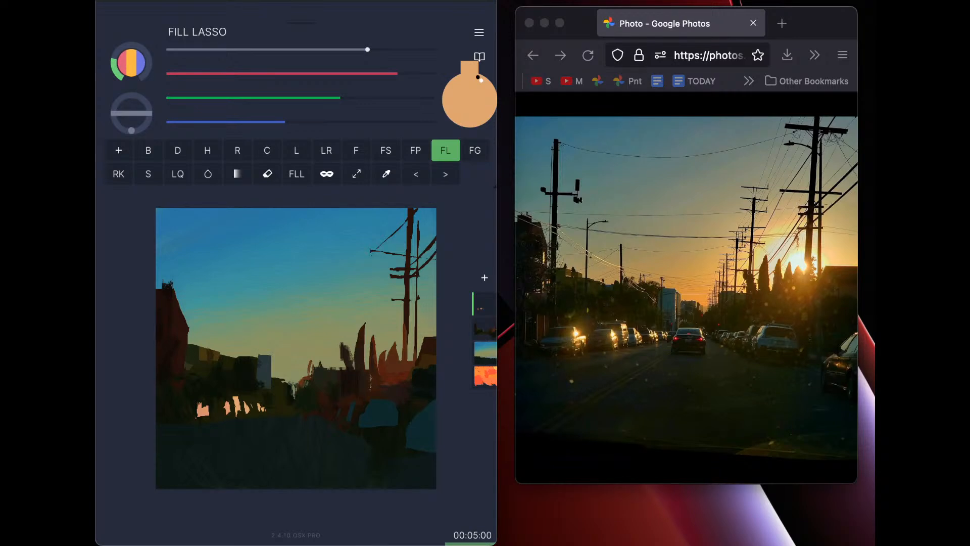
Mix a near-black brown, turn on Stencil mode for the cars layer, and lasso-fill a shadow on the right-edge car
drag(499, 483, 490, 485)
scroll(293, 350, down, 5)
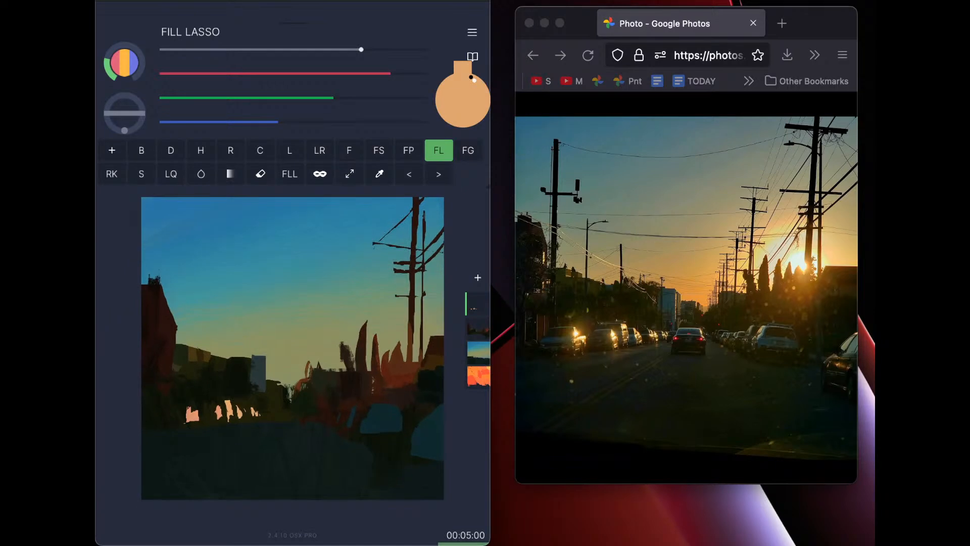
scroll(293, 348, up, 2)
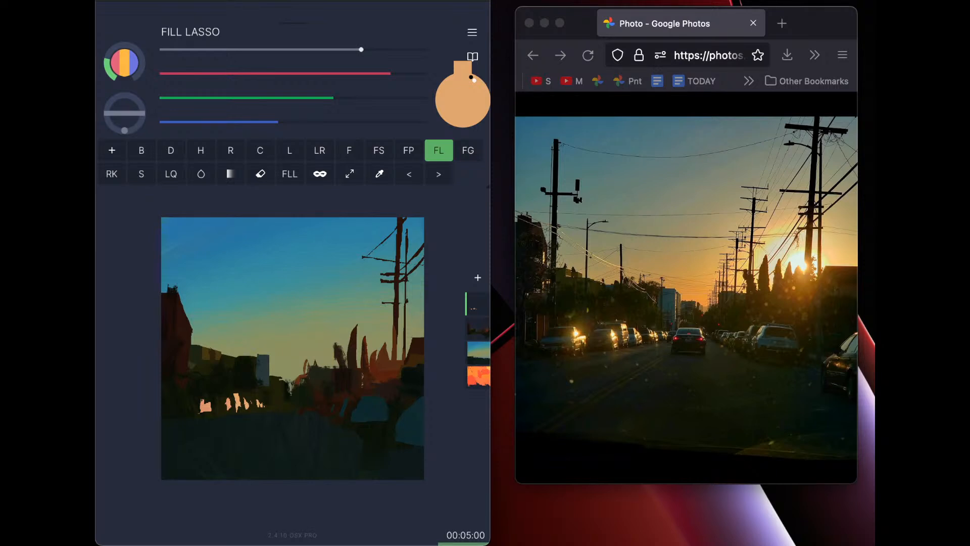
click(479, 327)
click(478, 304)
drag(361, 97, 350, 97)
mouse_move(339, 121)
mouse_down()
mouse_move(353, 119)
mouse_move(178, 98)
mouse_move(158, 121)
mouse_up()
mouse_move(194, 74)
mouse_down()
mouse_move(172, 73)
mouse_move(192, 74)
mouse_move(173, 97)
mouse_move(179, 74)
mouse_up()
mouse_move(160, 121)
mouse_down()
mouse_move(175, 121)
mouse_move(181, 97)
mouse_up()
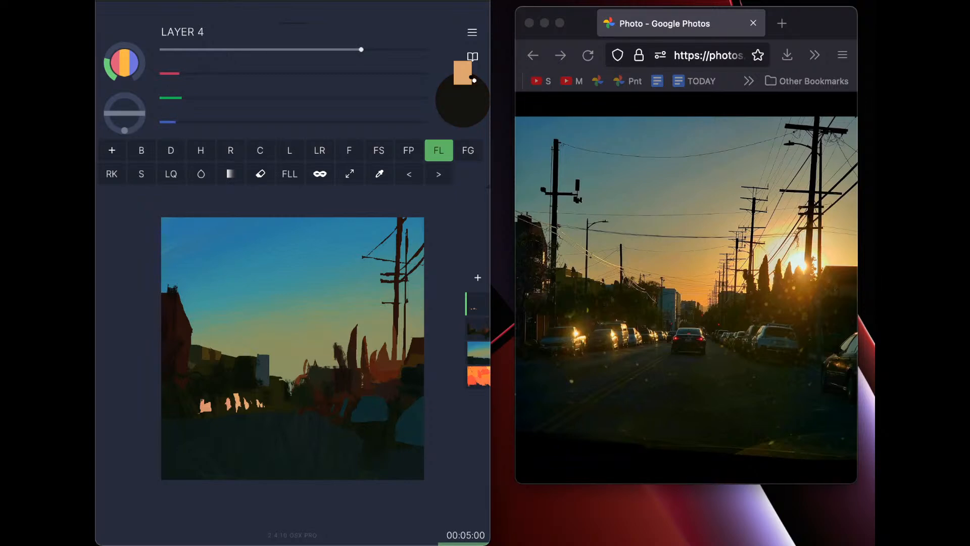
click(319, 173)
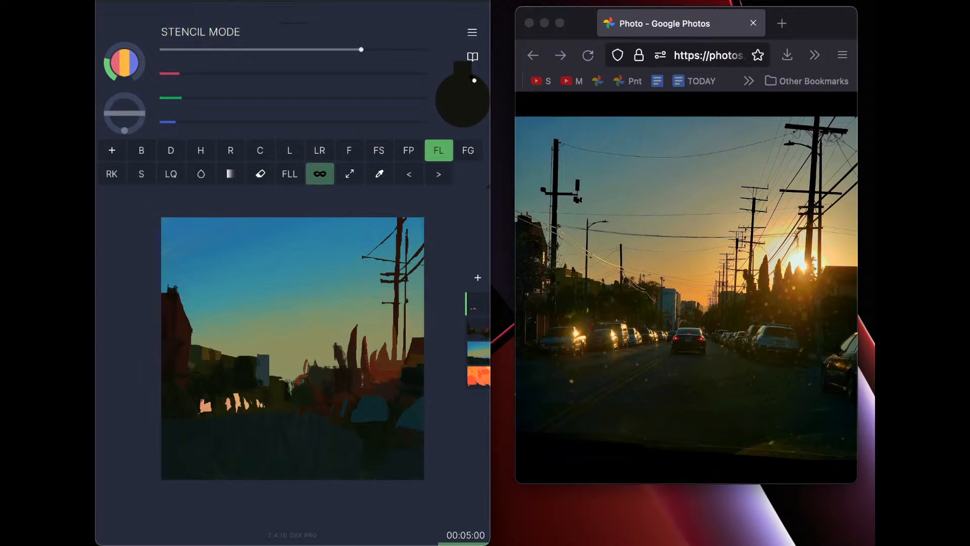
drag(445, 433, 424, 414)
Mix a dark blue-teal and lasso-fill a shape on the right-edge car
click(198, 98)
drag(196, 119, 206, 117)
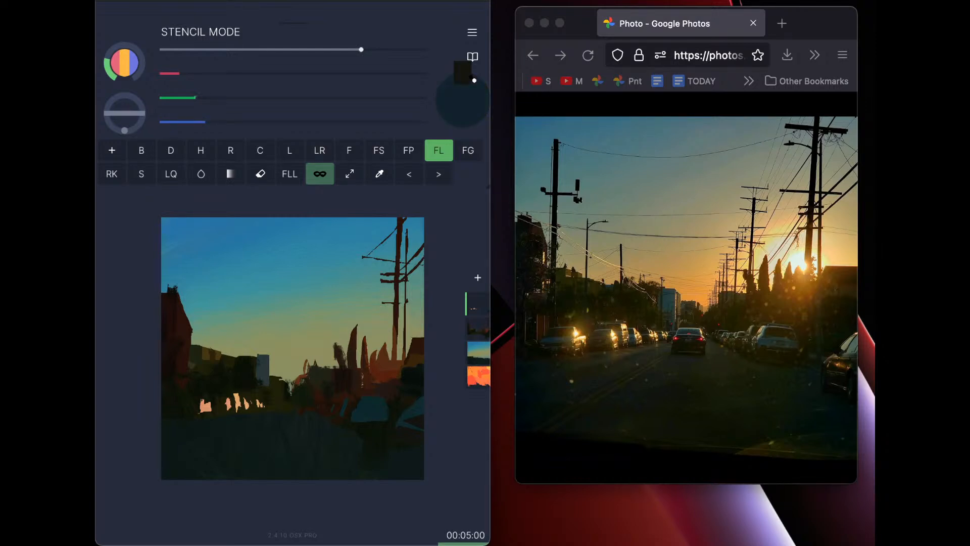
drag(436, 411, 422, 425)
Mix a near-black, lasso-fill a dark shape on the right-edge car, and turn off Stencil mode
click(178, 97)
click(179, 121)
click(173, 73)
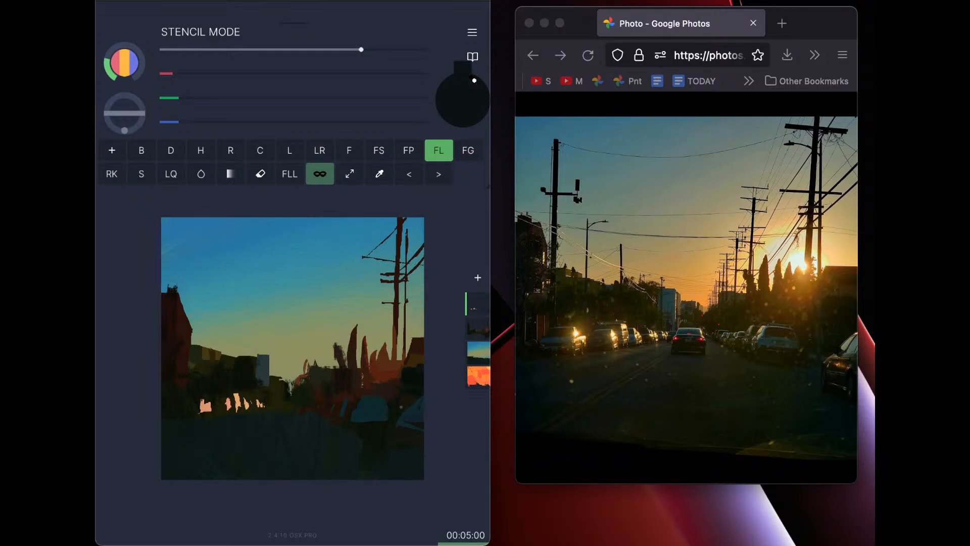
click(320, 174)
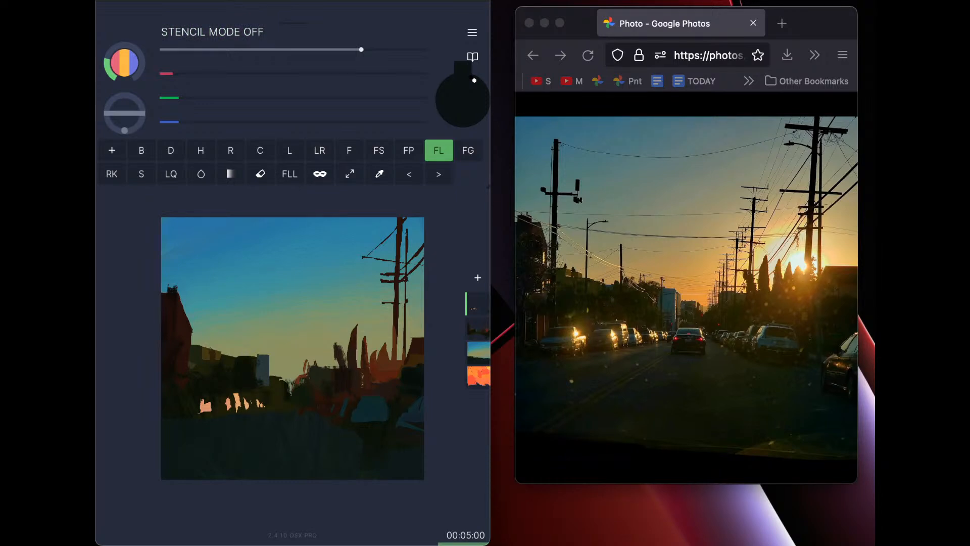
Mix a very dark brown, lasso-fill details on the right-edge car, and undo the last fill
drag(178, 100, 173, 99)
click(171, 121)
click(177, 98)
click(184, 121)
click(186, 98)
drag(183, 74, 187, 73)
click(193, 97)
click(197, 74)
click(208, 74)
drag(194, 121, 197, 122)
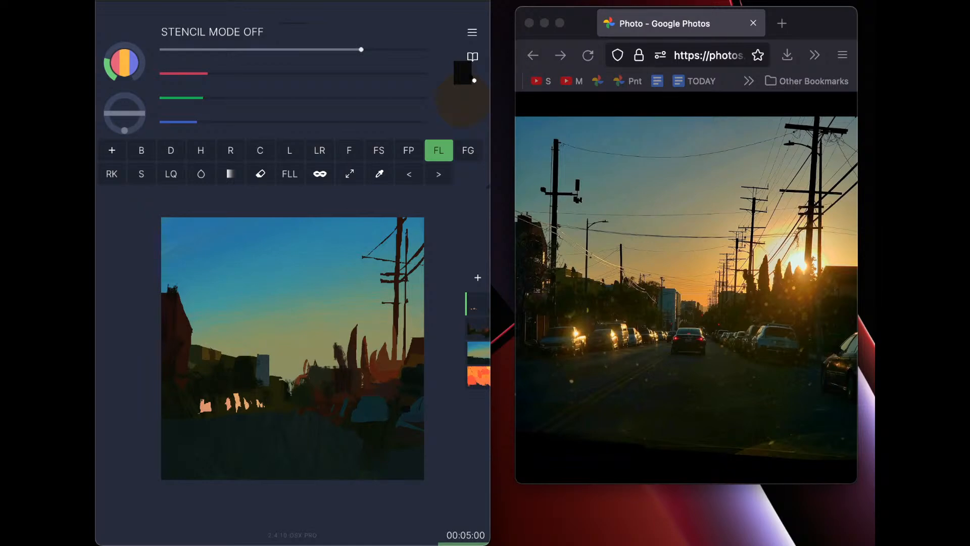
click(198, 73)
key(super+z)
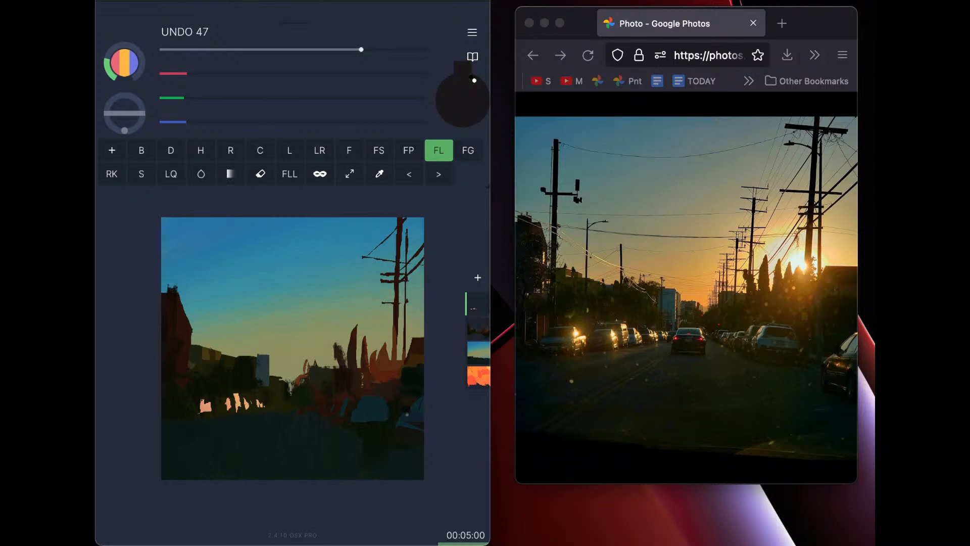
Mix a dark navy, shift it to a dark olive brown for fills on the right-edge car, and undo the last fill
drag(184, 98, 176, 74)
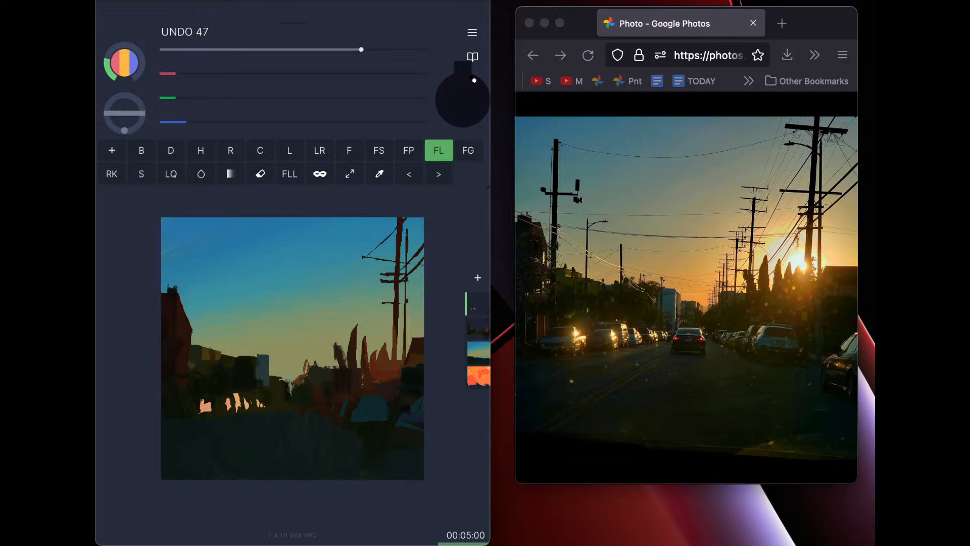
click(196, 98)
click(209, 122)
click(203, 74)
click(203, 122)
click(207, 96)
click(220, 74)
click(214, 75)
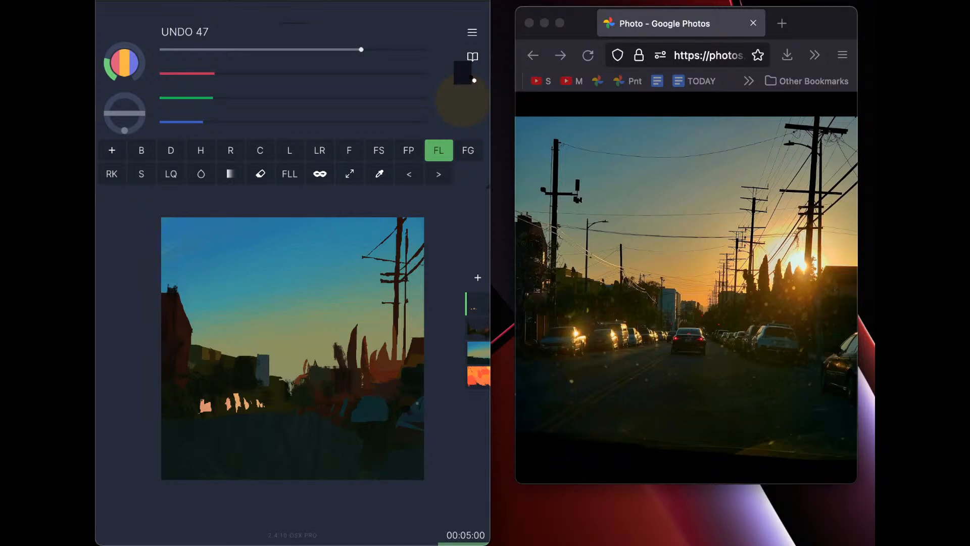
key(super+z)
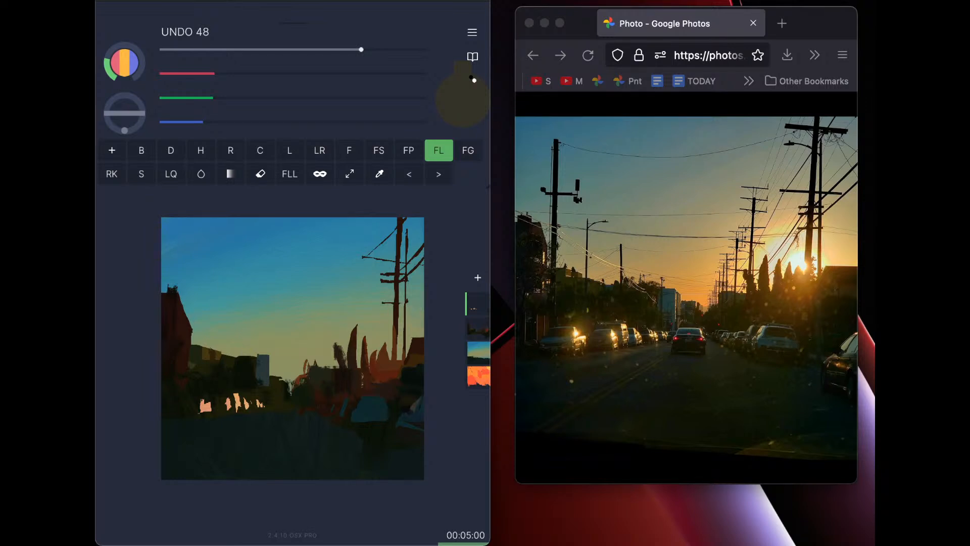
Try a muted olive-green reflection on the right-edge car, undo it, and mix a lighter khaki for the reflection
drag(215, 99, 222, 98)
click(221, 75)
click(231, 97)
click(216, 122)
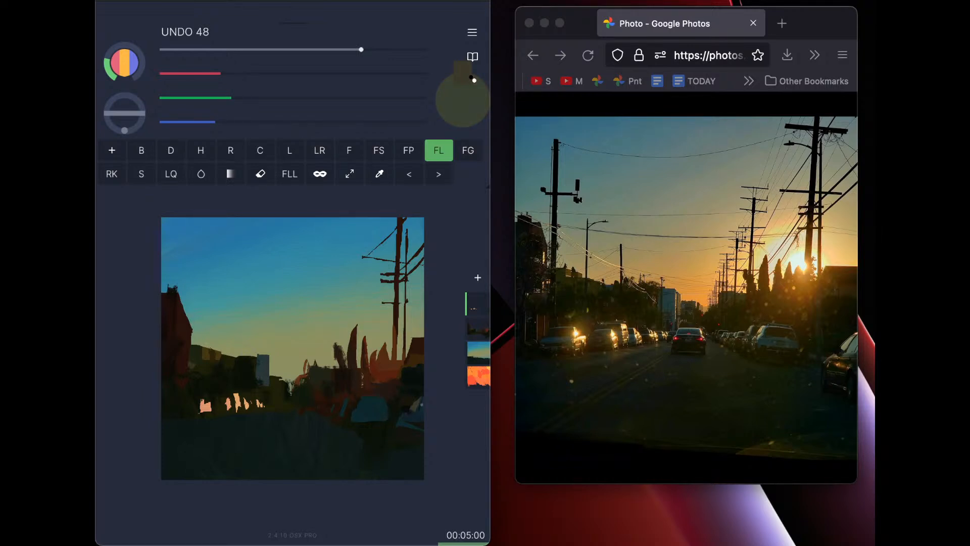
drag(419, 413, 425, 404)
key(super+z)
drag(221, 73, 245, 73)
drag(231, 98, 251, 73)
drag(216, 122, 227, 119)
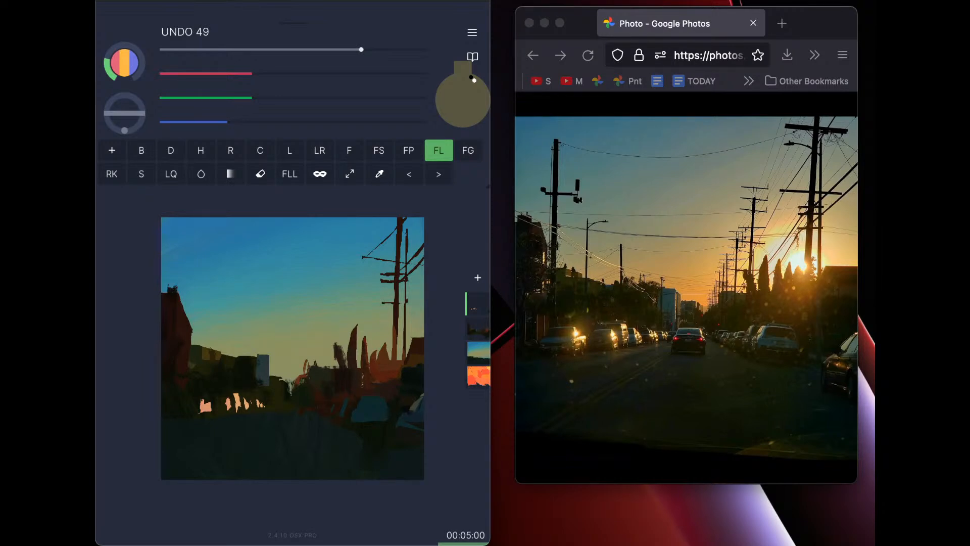
Try orange-brown and brighter orange lasso fills around the red-brown trees on the silhouettes layer, and undo them
key(i)
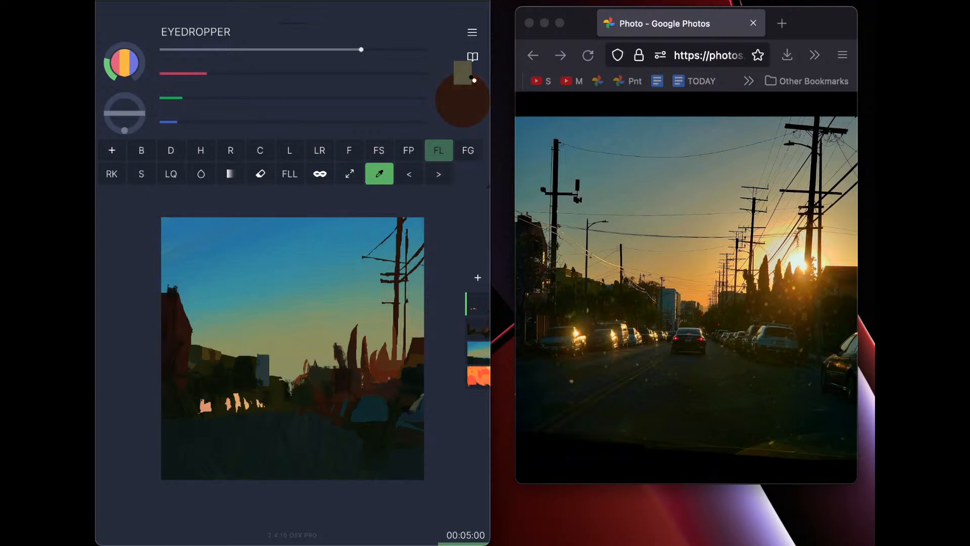
click(386, 375)
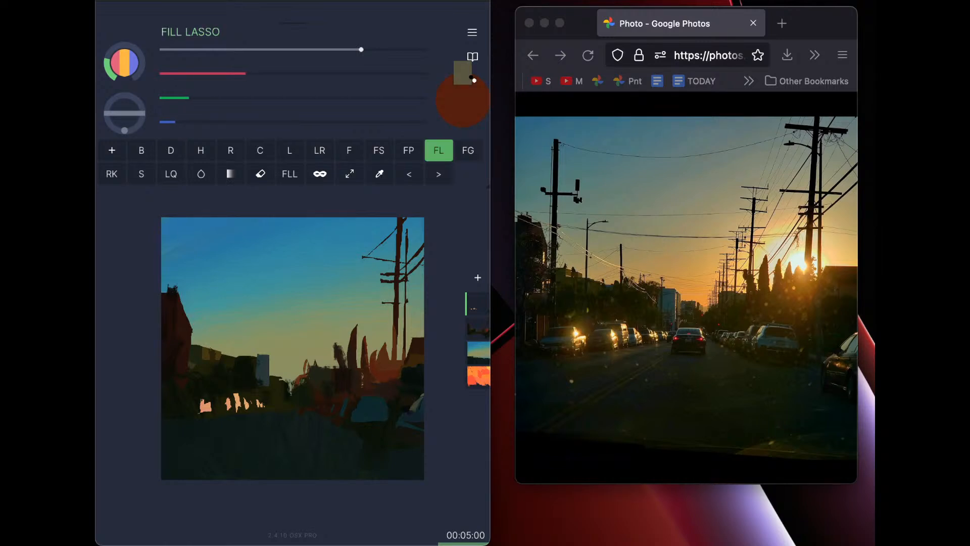
drag(189, 97, 209, 96)
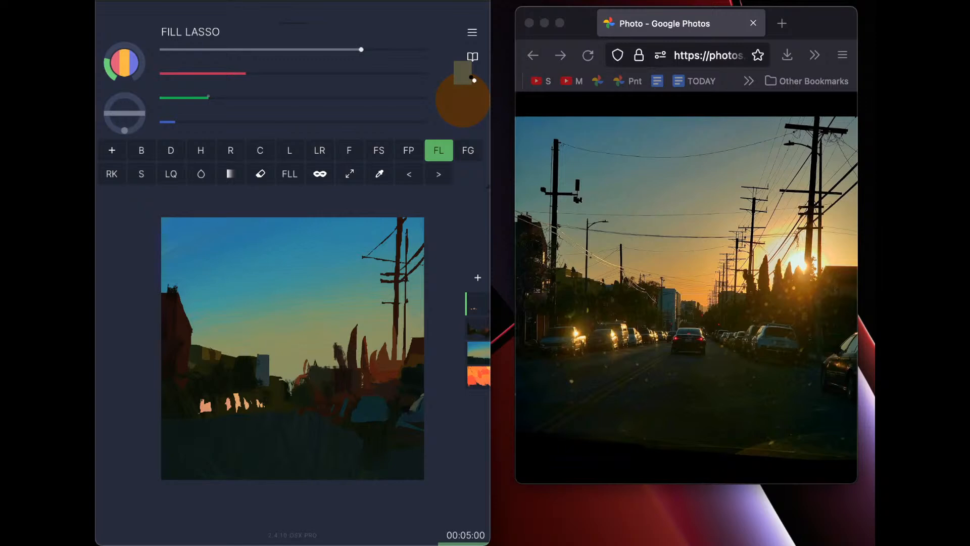
click(477, 329)
drag(388, 381, 369, 379)
click(409, 174)
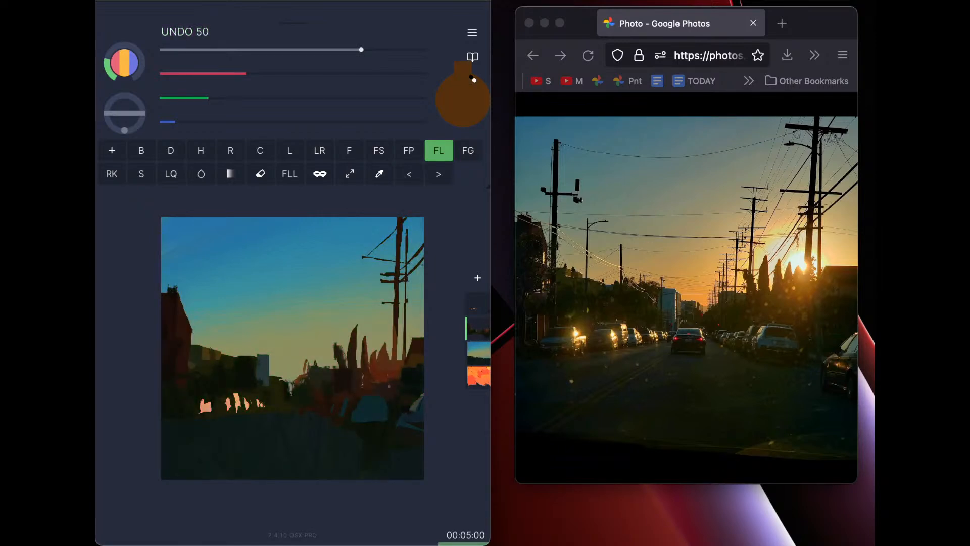
click(409, 174)
drag(246, 73, 290, 73)
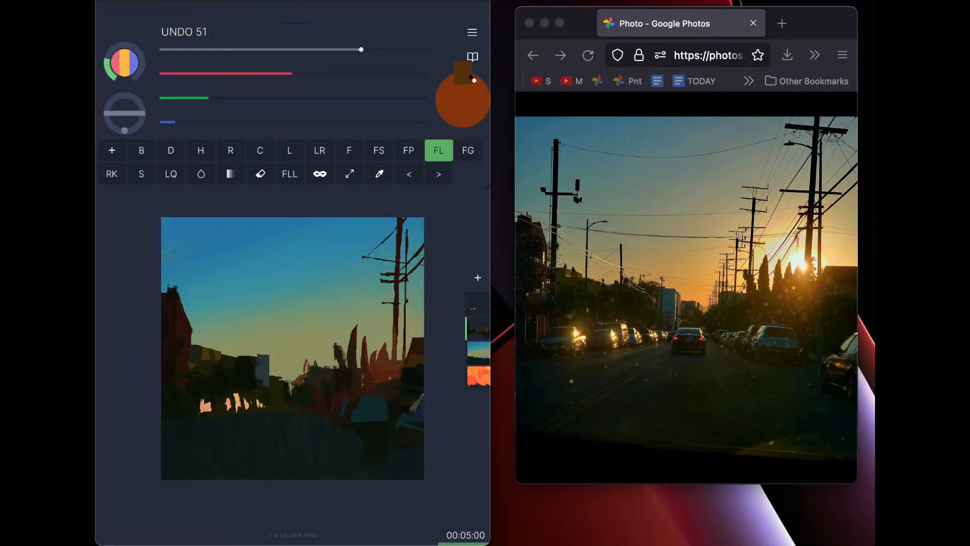
click(409, 173)
Return to the cars layer, try orange and dark olive-brown lasso fills on the lower right-edge car, and undo them
click(477, 304)
drag(409, 425, 424, 431)
click(408, 174)
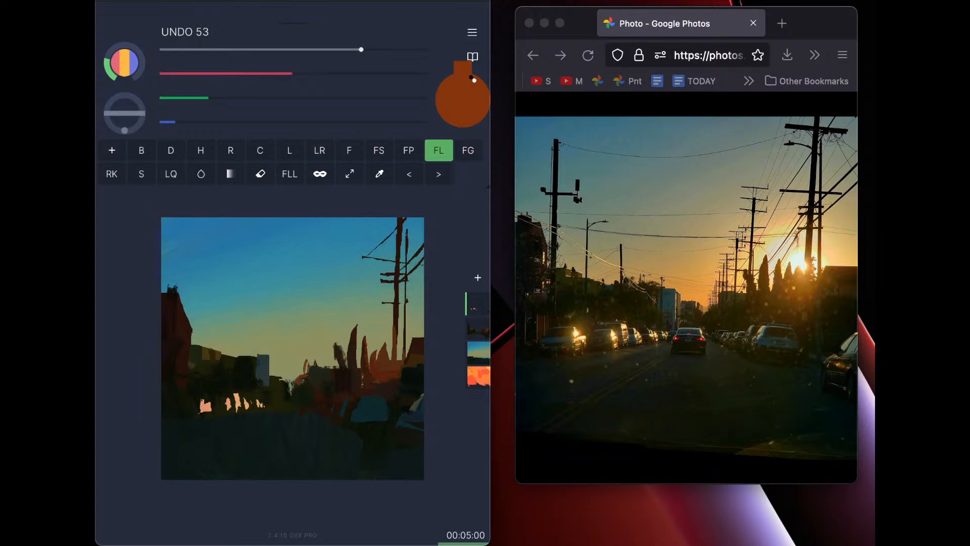
drag(292, 73, 194, 98)
drag(221, 74, 188, 98)
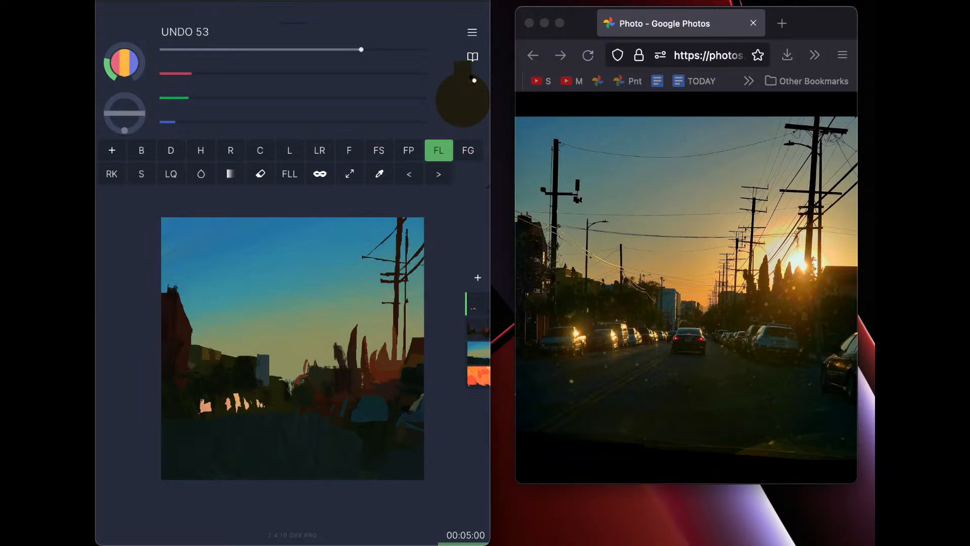
click(409, 174)
Mix a near-black brown, sample a similar dark tone, and lasso-fill dark windows on the blue parked car
click(174, 99)
click(168, 122)
click(177, 77)
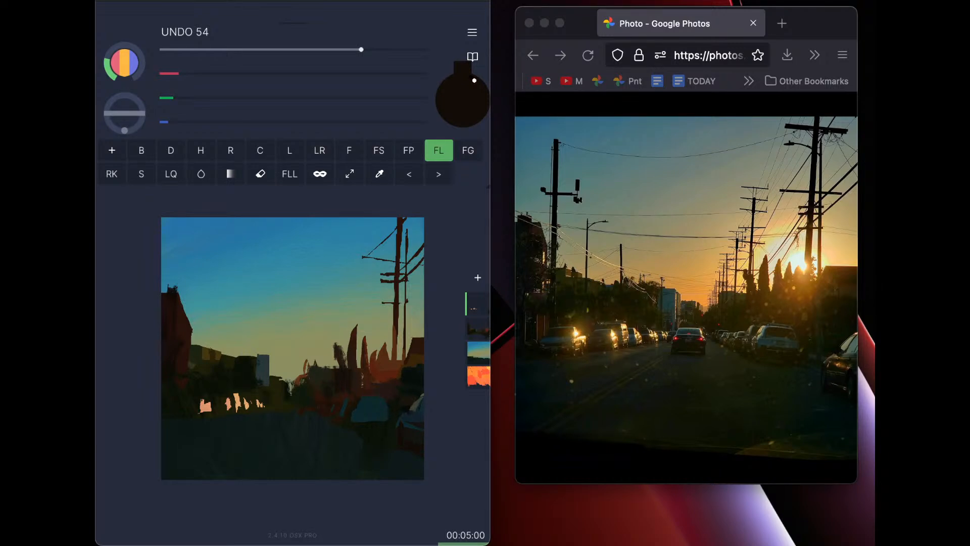
key(alt)
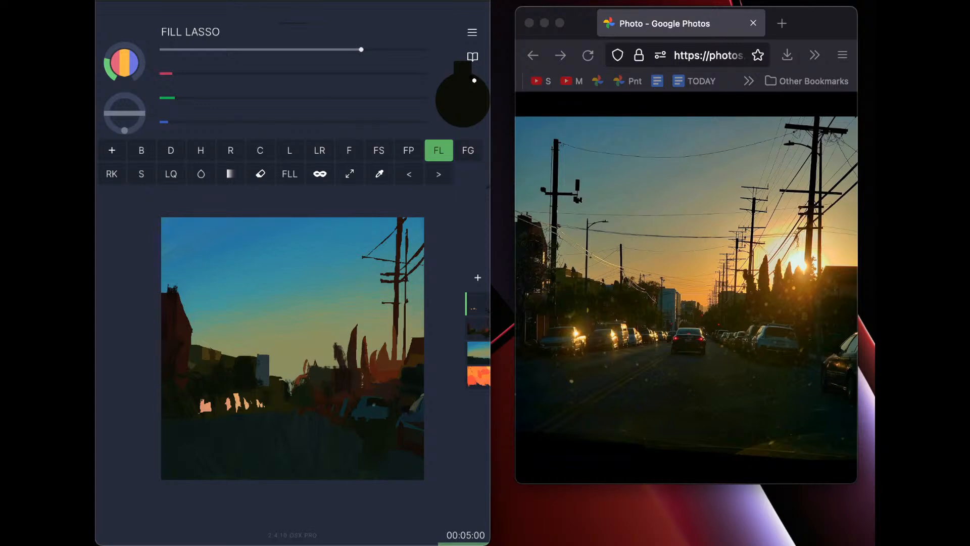
Mix a light tan brown and lasso-fill a small highlight on the blue parked car, redoing the first attempt
drag(172, 74, 264, 74)
drag(174, 98, 265, 98)
drag(164, 122, 249, 122)
drag(264, 74, 308, 74)
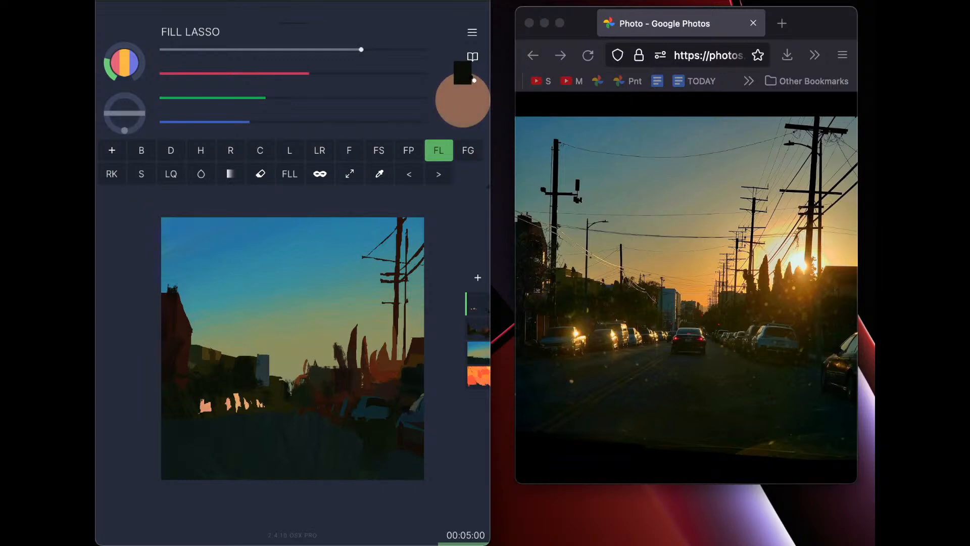
mouse_move(365, 396)
mouse_down()
mouse_move(357, 408)
mouse_move(364, 399)
mouse_up()
key(ctrl+z)
mouse_move(365, 398)
mouse_down()
mouse_move(356, 408)
mouse_move(364, 400)
mouse_up()
Mix a grayish mauve, lasso-fill a larger highlight on the blue parked car, shift the color to gray, and undo the last fill
drag(250, 122, 295, 121)
drag(266, 97, 298, 73)
drag(295, 121, 308, 122)
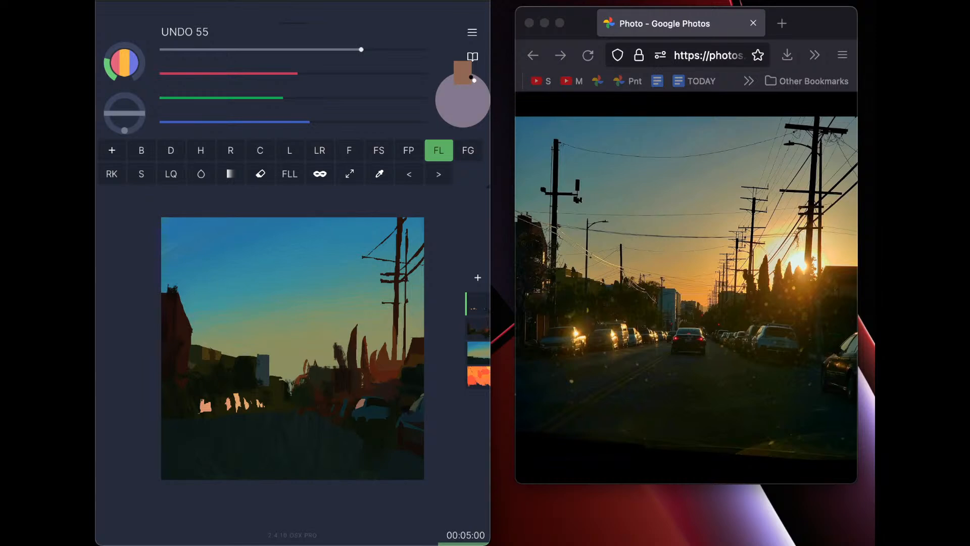
drag(359, 412, 365, 402)
drag(282, 98, 286, 73)
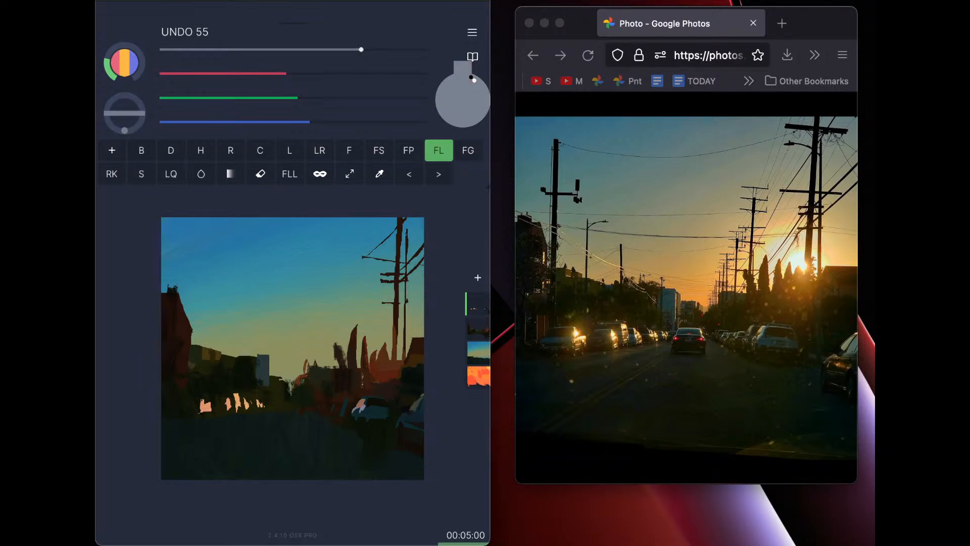
key(super+z)
Mix a muted gray-green and try a lasso-filled reflection on the blue parked car's roof
drag(309, 121, 287, 122)
drag(286, 73, 273, 121)
drag(260, 73, 242, 74)
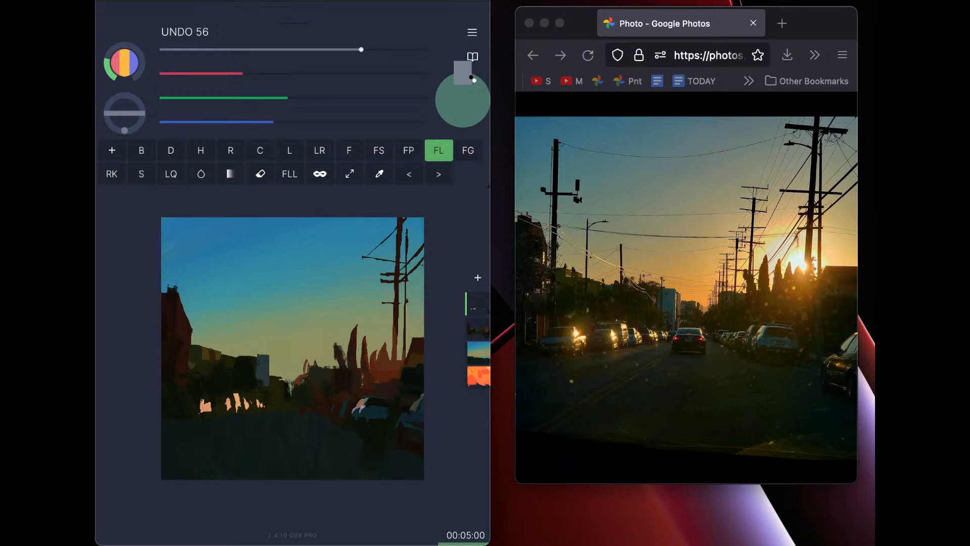
drag(362, 406, 368, 397)
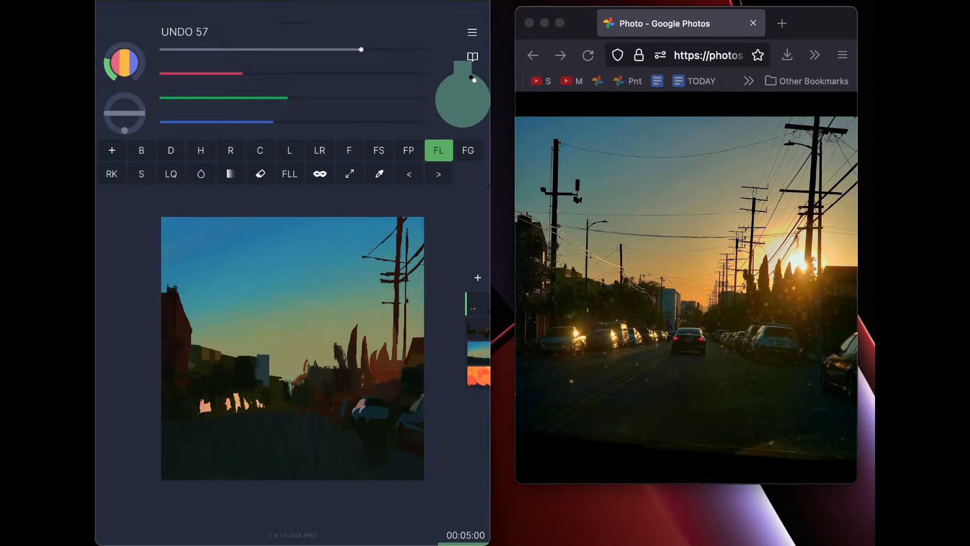
Sample the blue car's dark teal, adjust it, and lasso-fill a parked car body beside the glints across the street
key(alt)
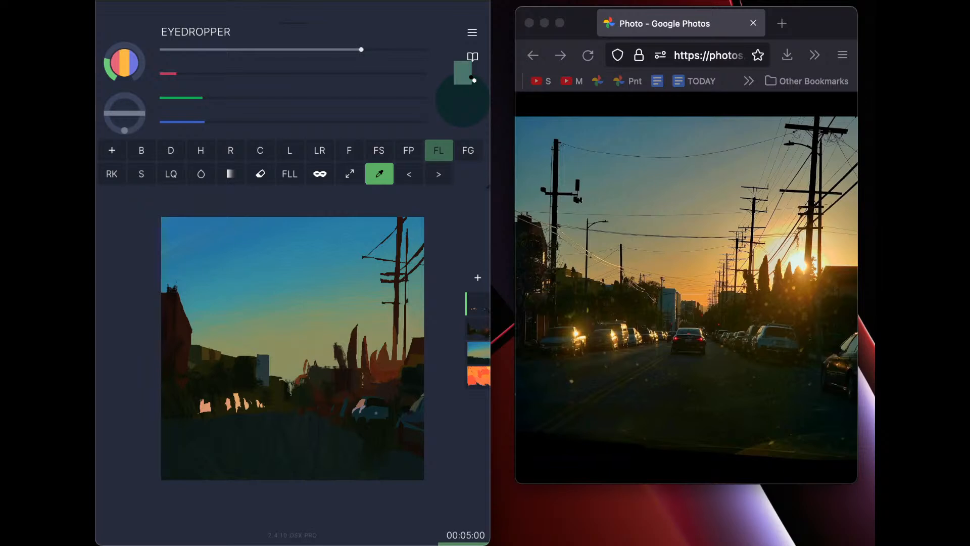
drag(203, 98, 200, 124)
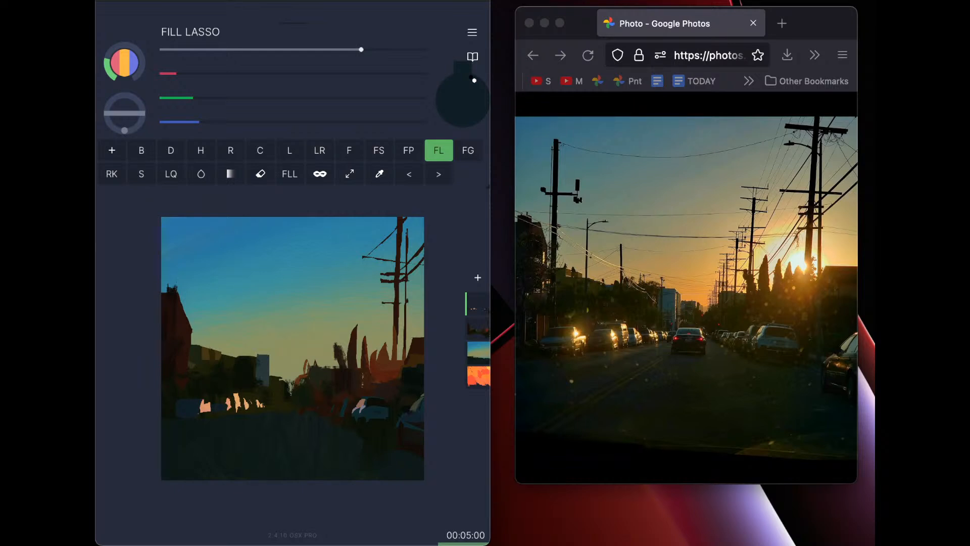
click(209, 98)
click(216, 121)
click(204, 96)
click(183, 73)
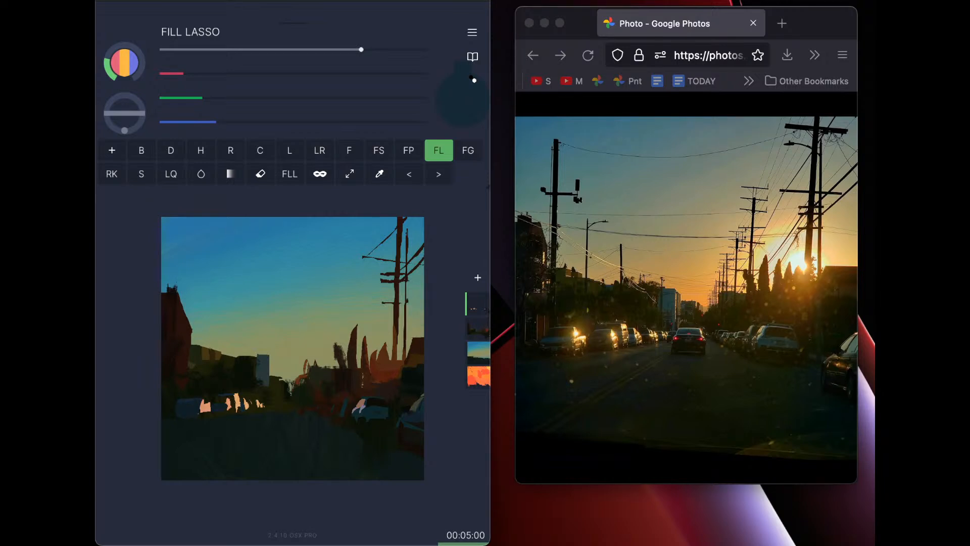
Shift the dark blue-teal slightly greener, lasso-fill blue shading on the distant building, and undo the last fills
drag(209, 98, 207, 98)
key(ctrl+z)
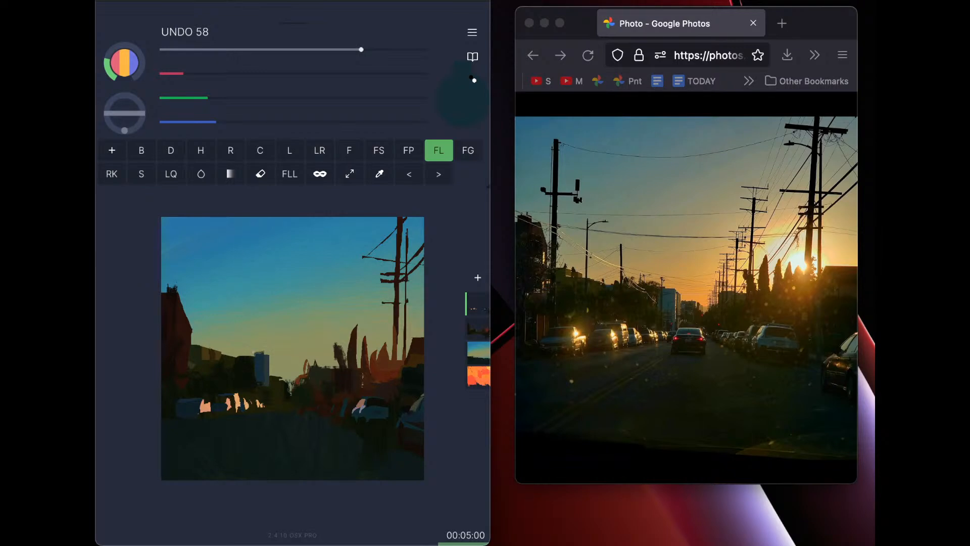
key(super+z)
key(super+z)
Switch back to Fill Lasso, mix a duller dark teal, try a fill on the cars layer, and undo it
key(e)
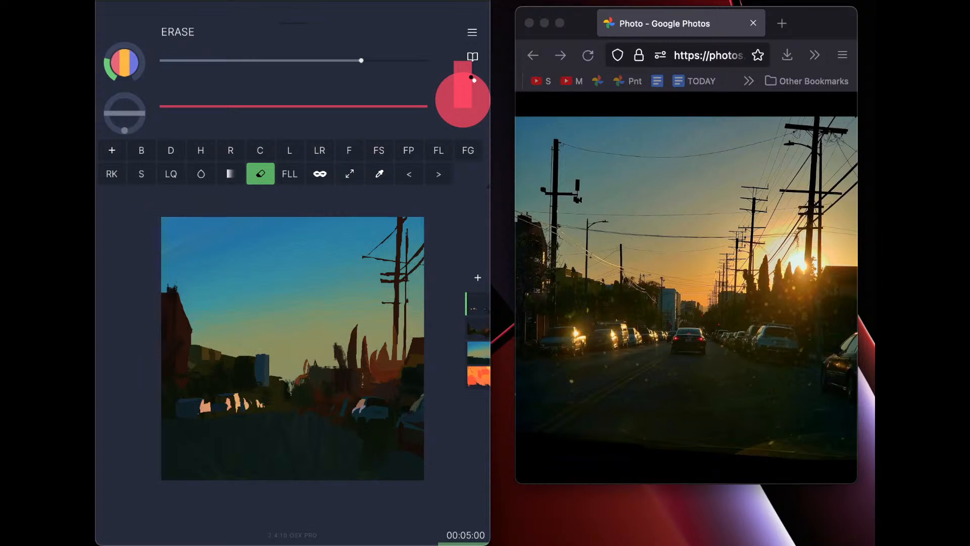
key(c)
key(f)
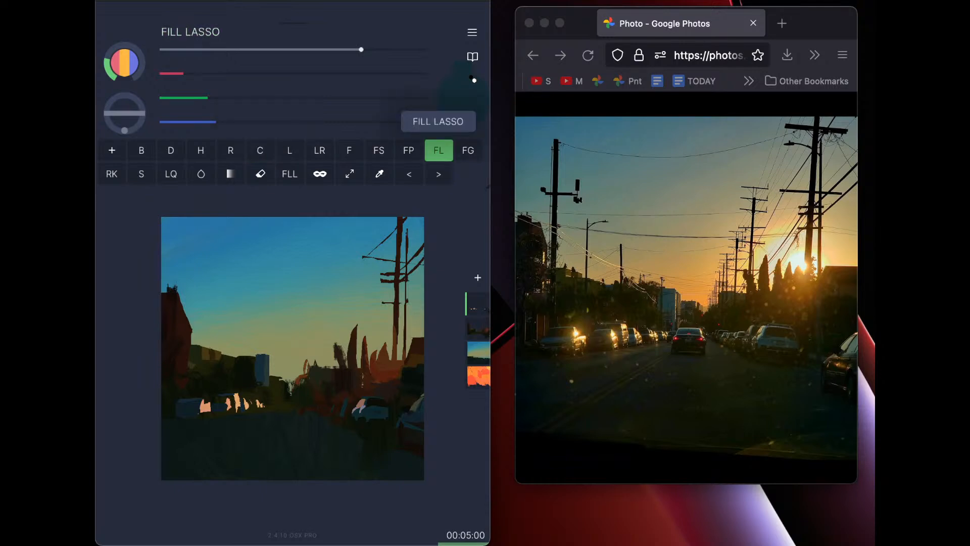
drag(212, 121, 201, 122)
click(201, 96)
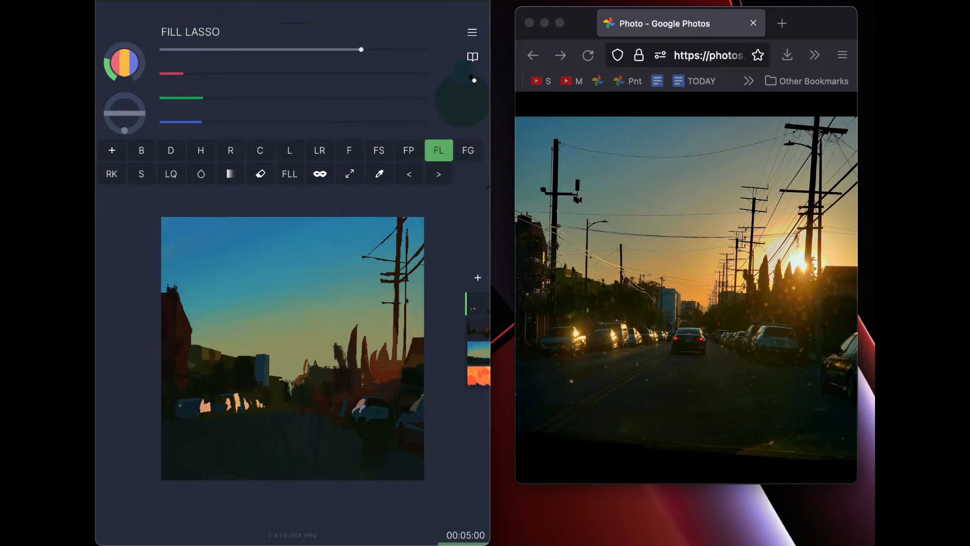
key(ctrl+z)
Mix a near-black, lasso-fill a dark shape beside the blue parked car, and mix a dark olive
drag(184, 74, 181, 75)
click(185, 96)
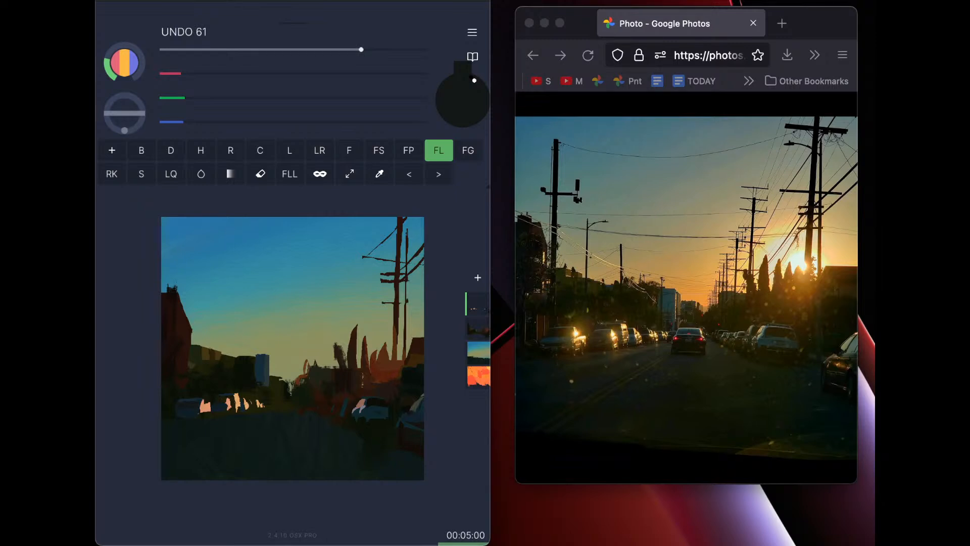
click(177, 98)
click(175, 74)
drag(337, 402, 333, 408)
click(189, 74)
click(191, 98)
Select Layer 2, sample the yellow sky, shift the color to peach orange, and slightly increase the brush size
click(478, 353)
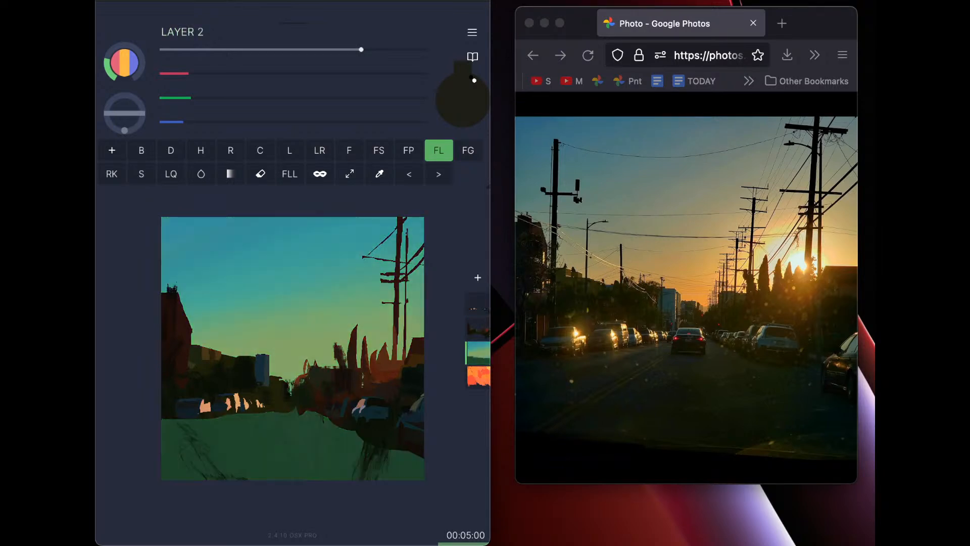
click(379, 174)
click(298, 339)
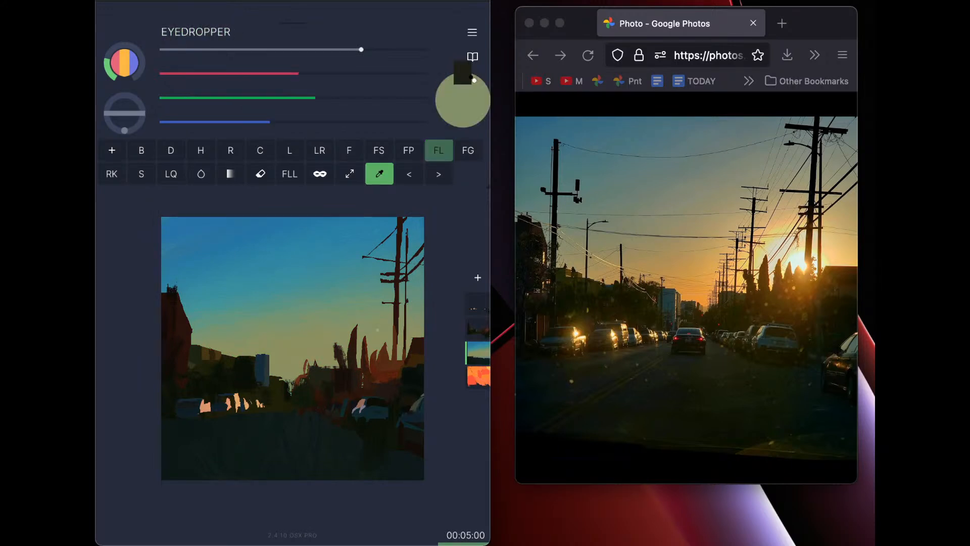
drag(297, 74, 382, 73)
drag(362, 49, 370, 49)
Paint a large peach sun glow behind the trees and utility pole with the Chisel brush
mouse_move(358, 360)
mouse_down()
mouse_move(370, 316)
mouse_move(419, 335)
mouse_move(374, 353)
mouse_move(362, 322)
mouse_move(336, 363)
mouse_up()
click(261, 151)
click(260, 150)
scroll(293, 232, down, 3)
key(Escape)
mouse_move(357, 317)
mouse_down()
mouse_move(329, 363)
mouse_move(386, 315)
mouse_move(411, 316)
mouse_move(417, 333)
mouse_up()
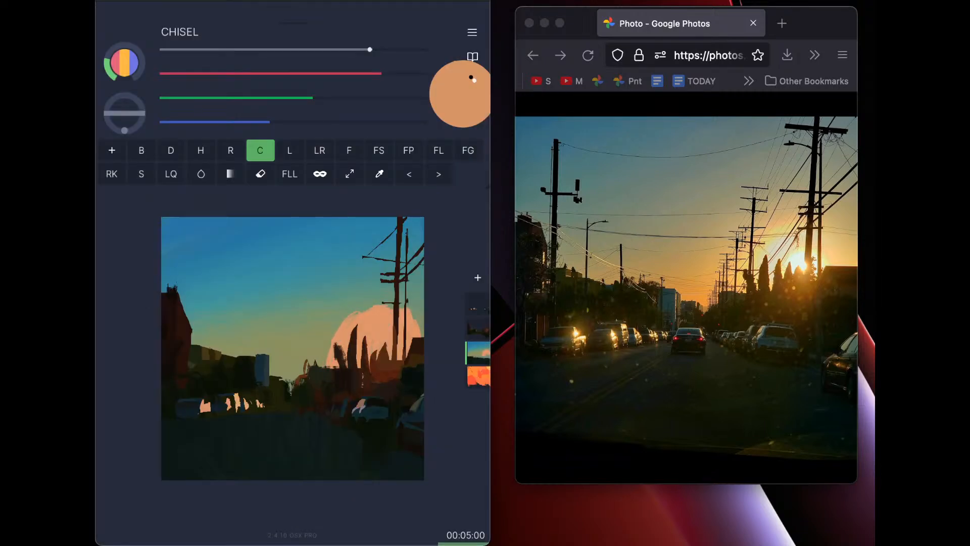
Mix a golden yellow and paint a wider halo around the peach sun glow, down toward the horizon
drag(313, 98, 332, 98)
drag(381, 73, 360, 74)
mouse_move(413, 315)
mouse_down()
mouse_move(421, 331)
mouse_move(410, 306)
mouse_move(388, 297)
mouse_move(409, 298)
mouse_move(345, 311)
mouse_move(321, 362)
mouse_up()
drag(341, 307, 295, 375)
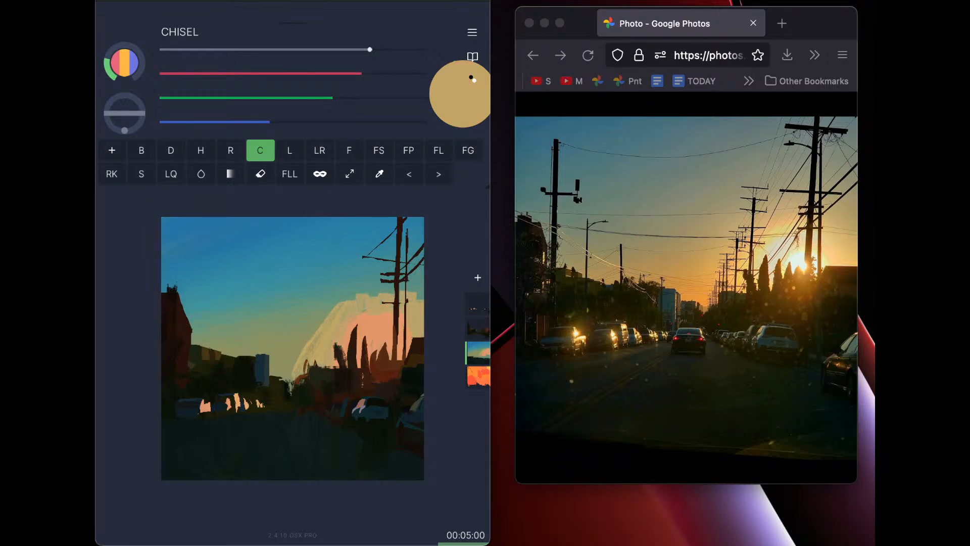
Mix a saturated orange and paint it over the outer edge of the sun halo down to the horizon
drag(270, 122, 233, 122)
drag(333, 98, 308, 98)
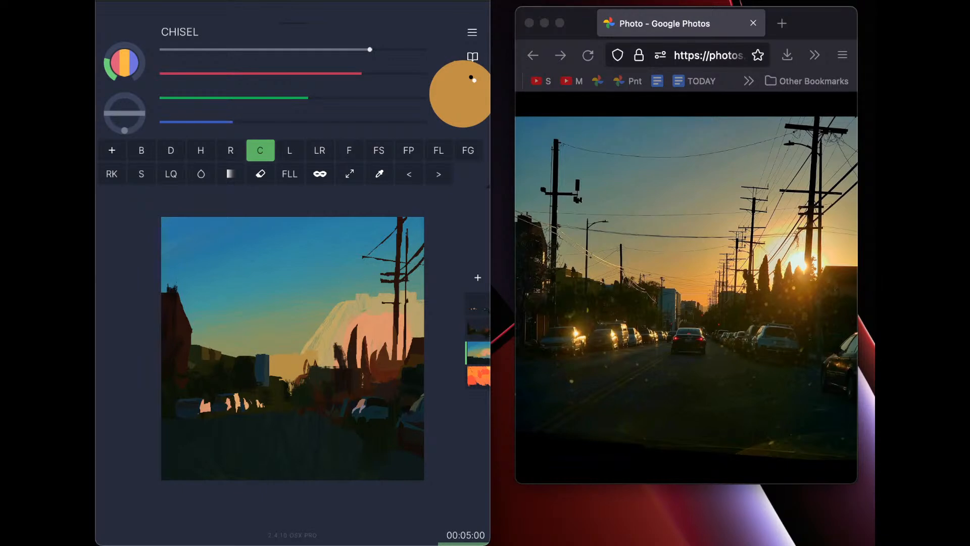
drag(323, 326, 302, 353)
drag(361, 73, 393, 73)
drag(339, 307, 303, 364)
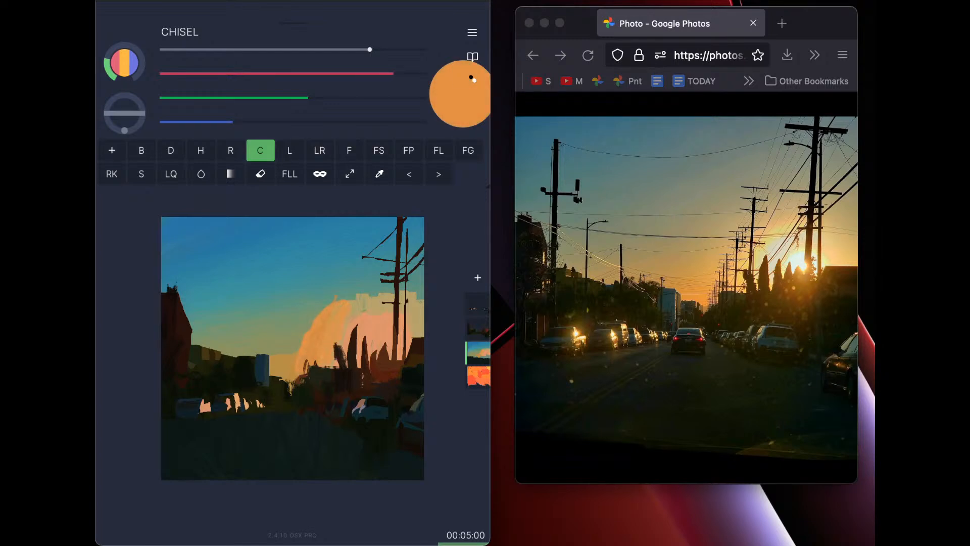
Extend the orange halo past the utility pole to the canvas edge, shifting the color through golden orange to soft peach
mouse_move(373, 292)
mouse_down()
mouse_move(343, 302)
mouse_move(302, 355)
mouse_move(421, 281)
mouse_up()
mouse_move(308, 98)
mouse_down()
mouse_move(339, 97)
mouse_move(329, 97)
mouse_up()
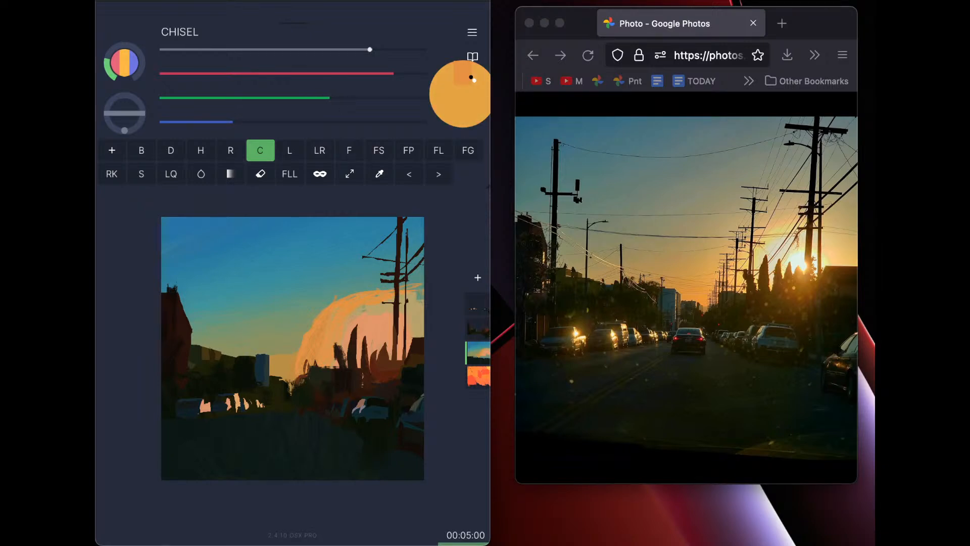
mouse_move(423, 278)
mouse_down()
mouse_move(418, 297)
mouse_move(400, 256)
mouse_move(385, 263)
mouse_move(380, 292)
mouse_up()
drag(233, 122, 279, 122)
mouse_move(420, 285)
mouse_down()
mouse_move(420, 304)
mouse_move(368, 297)
mouse_up()
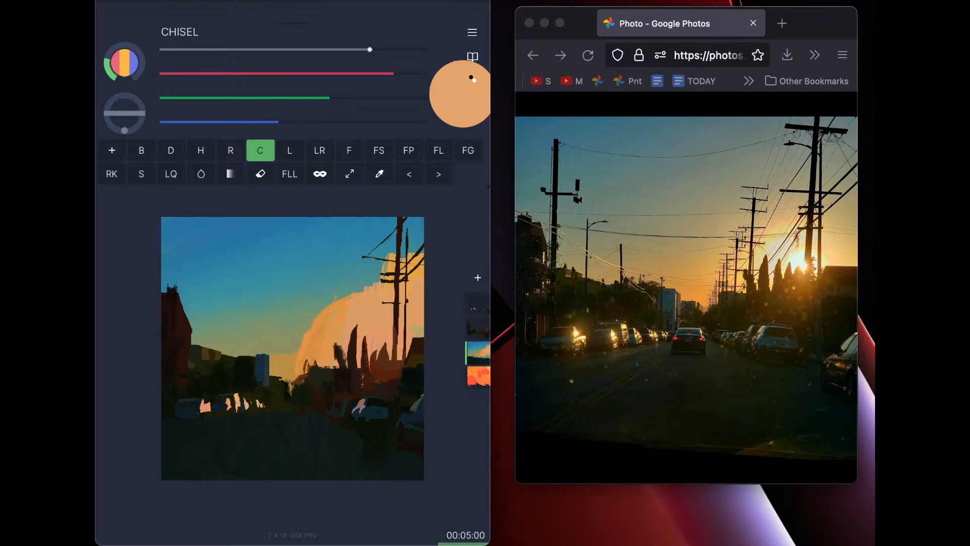
Sample the yellow sky above the horizon, shift it slightly greener, and paint a pale arc inside the orange halo
alt+click(287, 339)
drag(332, 98, 340, 98)
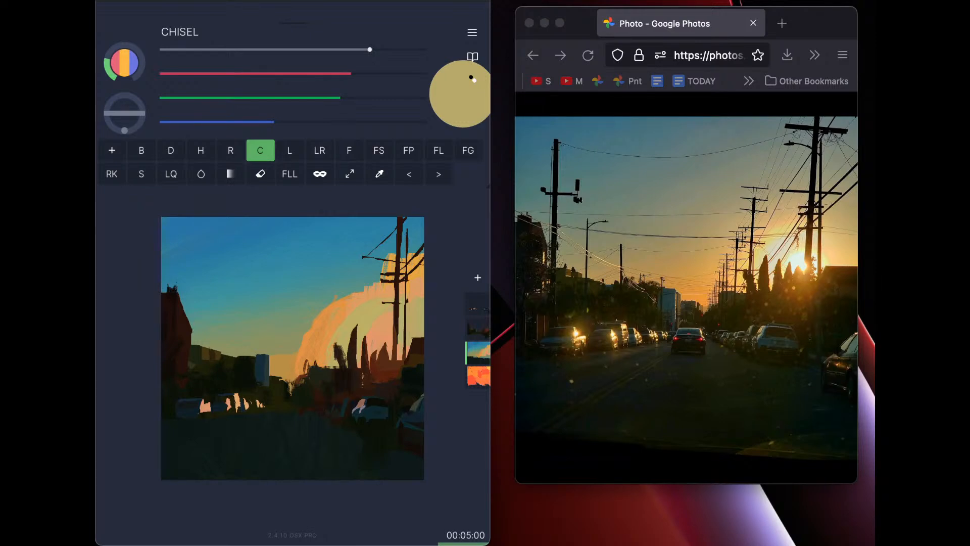
Sample the halo's orange, lighten it to pale gold, and paint a wider outer band from the utility pole down to the horizon
alt+click(346, 307)
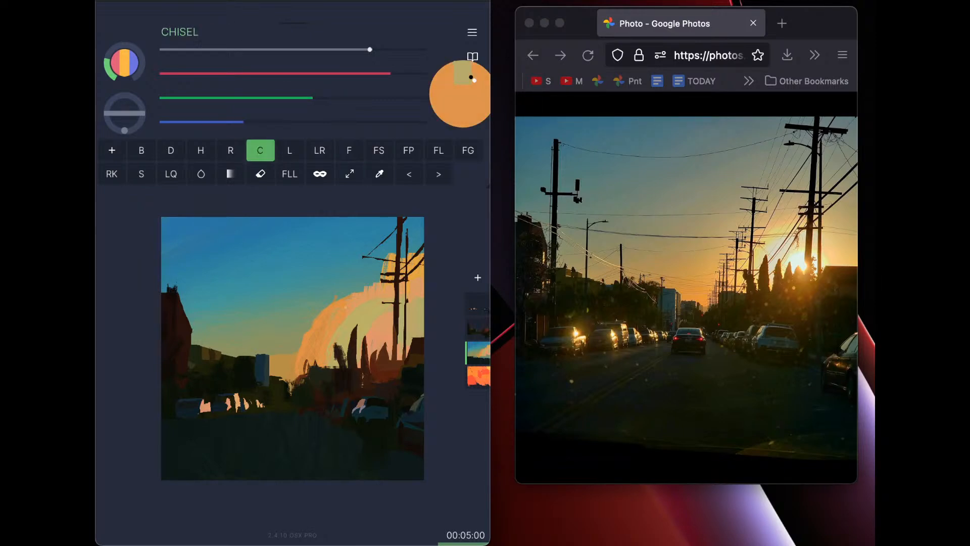
alt+click(319, 323)
drag(309, 98, 348, 98)
drag(229, 122, 278, 122)
mouse_move(376, 283)
mouse_down()
mouse_move(323, 308)
mouse_move(301, 356)
mouse_up()
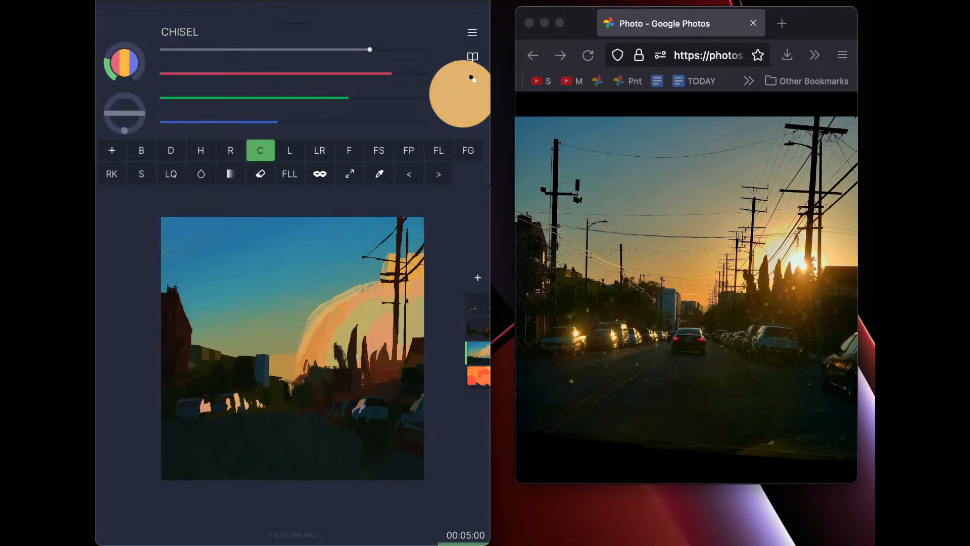
mouse_move(386, 267)
mouse_down()
mouse_move(354, 275)
mouse_move(303, 314)
mouse_move(306, 327)
mouse_up()
drag(348, 303, 291, 354)
drag(305, 319, 280, 352)
Shift the color to peach and coral, and paint both over the lower part of the outer halo band
drag(348, 98, 327, 94)
mouse_move(313, 306)
mouse_down()
mouse_move(281, 346)
mouse_move(323, 303)
mouse_move(280, 351)
mouse_move(303, 358)
mouse_up()
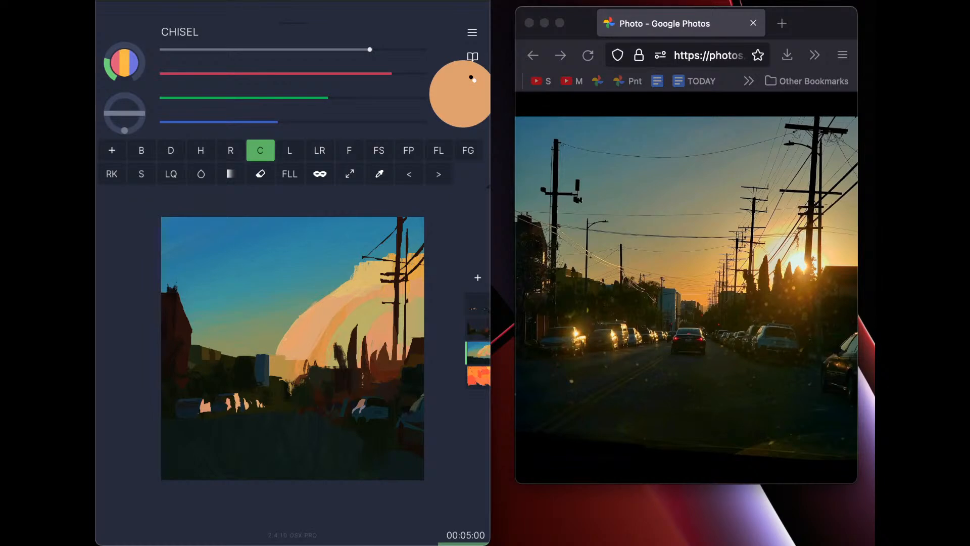
mouse_move(328, 98)
mouse_down()
mouse_move(281, 98)
mouse_move(255, 122)
mouse_up()
mouse_move(284, 328)
mouse_down()
mouse_move(275, 354)
mouse_move(284, 355)
mouse_up()
mouse_move(303, 318)
mouse_down()
mouse_move(291, 356)
mouse_move(305, 358)
mouse_up()
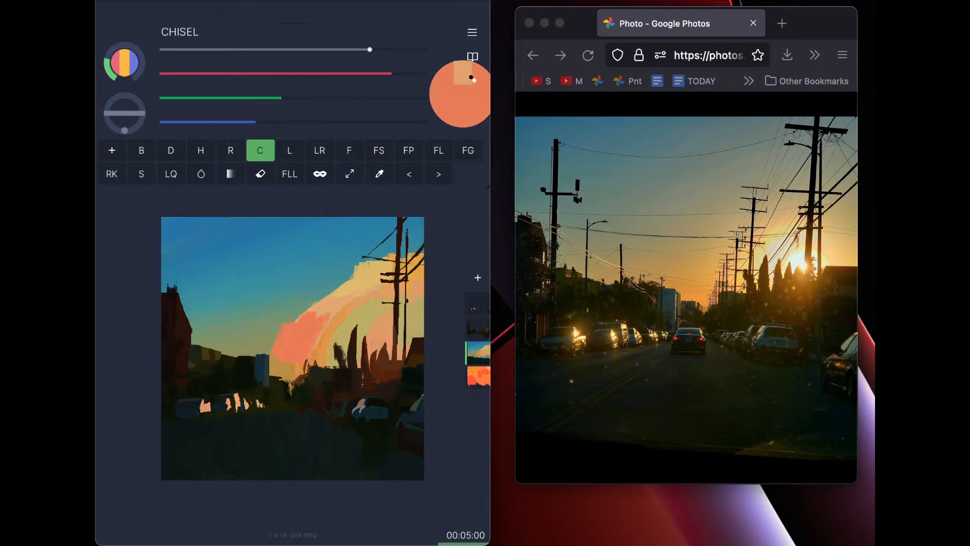
Mix a bright orange and fill the sky just above the horizon beside the blue building
drag(391, 73, 428, 73)
drag(282, 97, 300, 97)
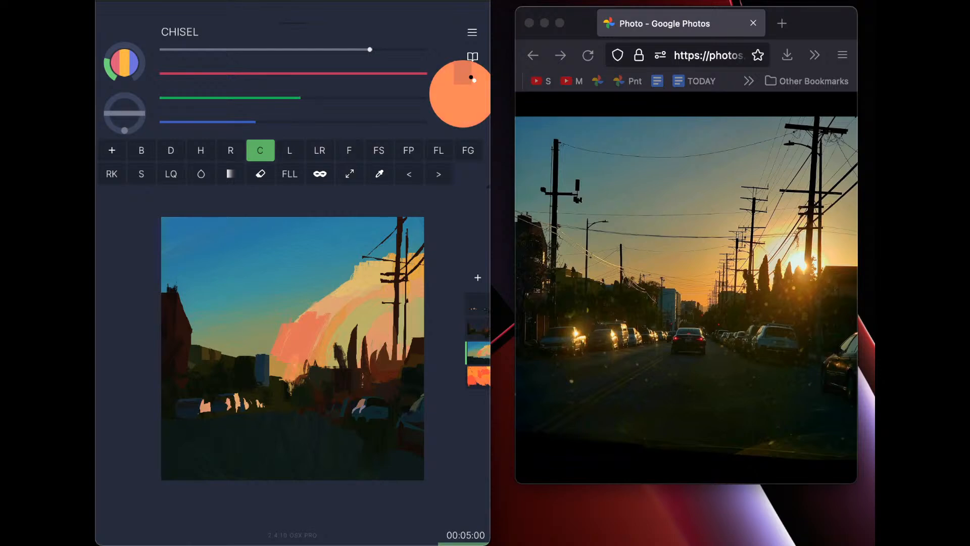
drag(285, 355, 283, 376)
drag(276, 355, 274, 372)
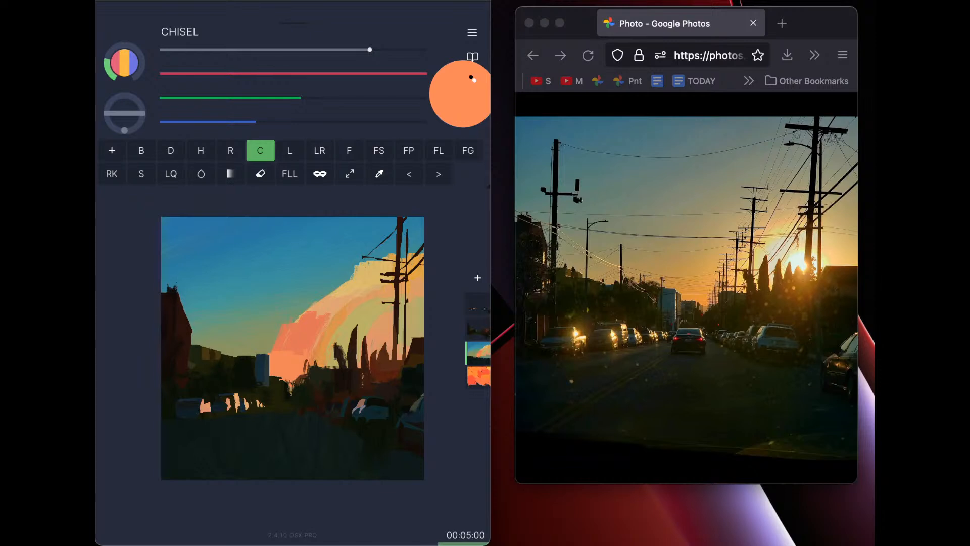
Mix a light orange and paint the low sky from the sun halo across to the dark red building
drag(301, 97, 324, 97)
drag(327, 315, 303, 345)
mouse_move(319, 326)
mouse_down()
mouse_move(297, 351)
mouse_move(276, 348)
mouse_up()
drag(307, 305, 267, 354)
drag(331, 321, 313, 354)
drag(284, 318, 265, 350)
drag(269, 322, 250, 353)
mouse_move(254, 328)
mouse_down()
mouse_move(244, 355)
mouse_move(196, 342)
mouse_up()
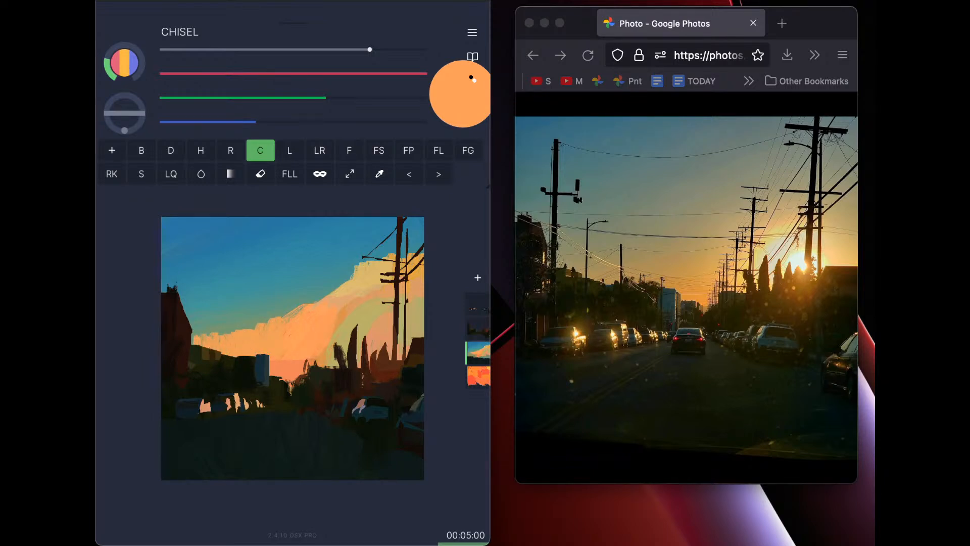
Mix softer golden oranges and paint them above the orange sky, sweeping up behind the utility pole to the canvas edge
drag(428, 73, 388, 73)
mouse_move(202, 326)
mouse_down()
mouse_move(251, 321)
mouse_move(374, 256)
mouse_move(417, 252)
mouse_up()
drag(326, 96, 348, 92)
mouse_move(419, 260)
mouse_down()
mouse_move(420, 235)
mouse_move(382, 230)
mouse_move(373, 248)
mouse_up()
drag(389, 75, 407, 75)
mouse_move(420, 240)
mouse_down()
mouse_move(412, 222)
mouse_move(299, 296)
mouse_up()
click(356, 174)
click(382, 174)
click(379, 174)
click(310, 297)
drag(310, 299, 295, 292)
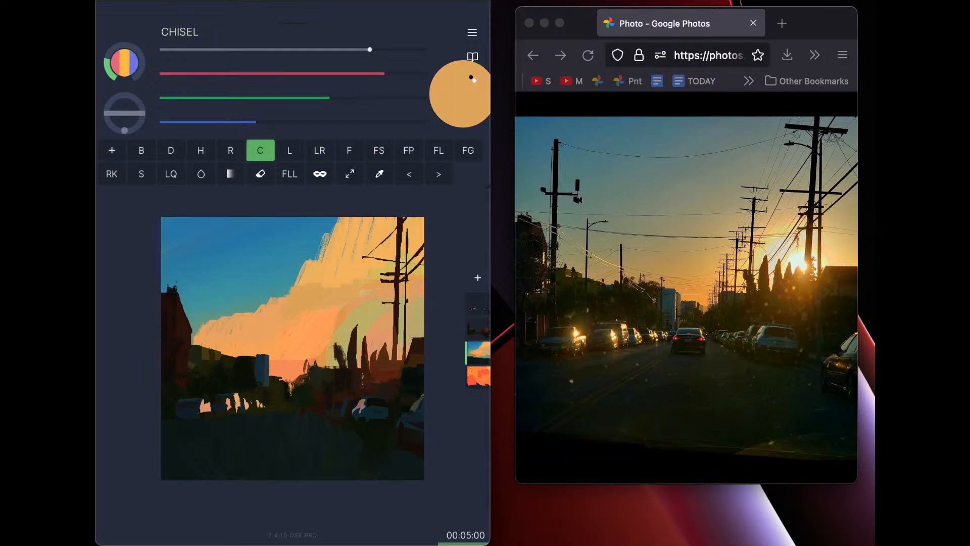
Mix a muted khaki yellow, slightly enlarge the brush, and paint a broad diagonal band between the golden sky and the blue
drag(385, 74, 348, 74)
drag(329, 98, 343, 98)
drag(256, 122, 291, 121)
mouse_move(370, 50)
mouse_down()
mouse_move(388, 50)
mouse_move(373, 49)
mouse_up()
mouse_move(334, 221)
mouse_down()
mouse_move(277, 261)
mouse_move(217, 285)
mouse_move(253, 296)
mouse_move(195, 311)
mouse_up()
drag(291, 244, 197, 310)
drag(268, 258, 205, 302)
mouse_move(369, 222)
mouse_down()
mouse_move(343, 237)
mouse_move(362, 251)
mouse_move(430, 211)
mouse_up()
Try painting grey-green and teal transition bands diagonally between the khaki and blue sky
drag(343, 97, 318, 74)
drag(287, 122, 310, 122)
drag(317, 98, 264, 74)
drag(331, 219, 188, 308)
mouse_move(188, 308)
mouse_down()
mouse_move(328, 221)
mouse_move(214, 303)
mouse_up()
mouse_move(348, 218)
mouse_down()
mouse_move(251, 271)
mouse_move(379, 218)
mouse_up()
mouse_move(379, 218)
mouse_down()
mouse_move(305, 249)
mouse_move(385, 218)
mouse_move(301, 263)
mouse_up()
drag(201, 312, 191, 326)
drag(285, 219, 188, 299)
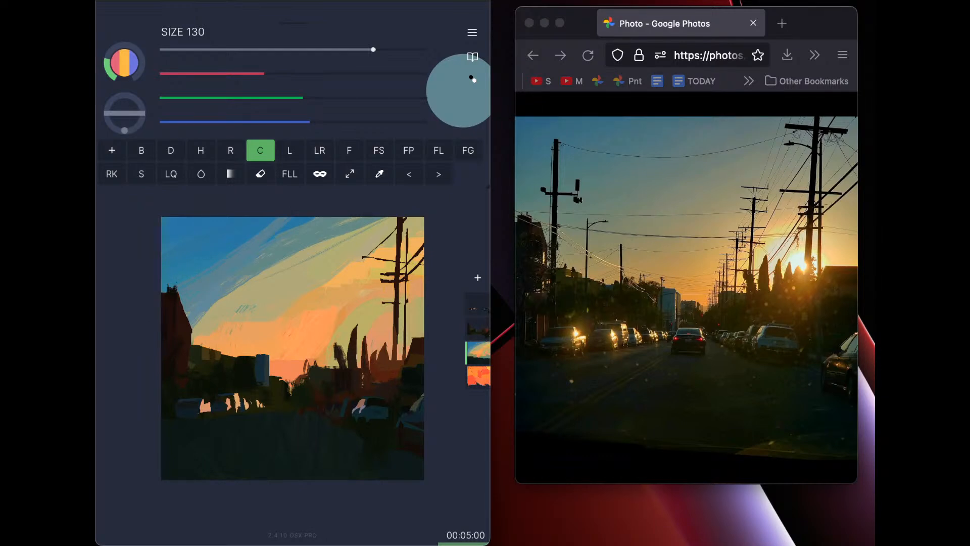
Try smoothing the painted sky bands together with the blur tool
click(201, 173)
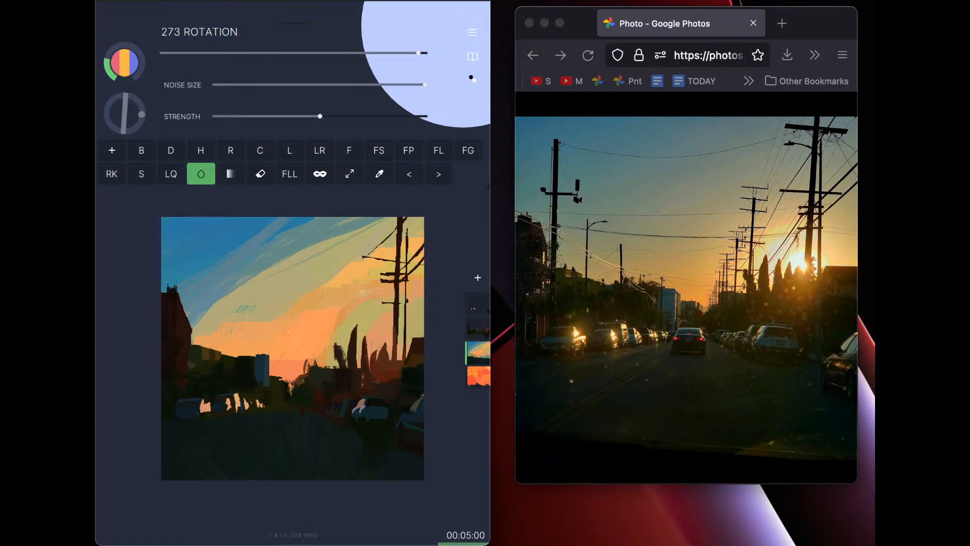
drag(262, 275, 371, 228)
drag(199, 257, 372, 225)
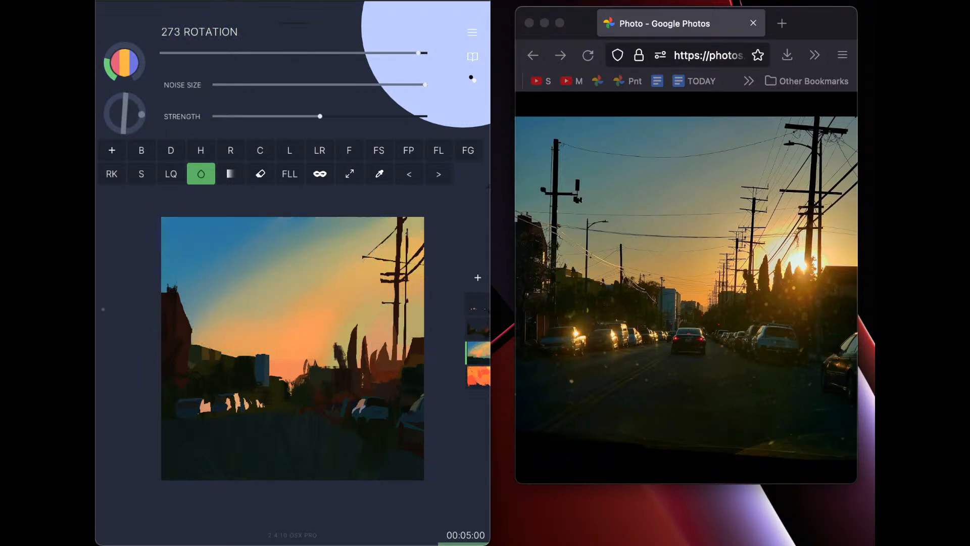
Undo the sky blurring and the teal transition strokes
key(super+z)
key(super+z)
key(super+z)
key(super+z)
key(super+z)
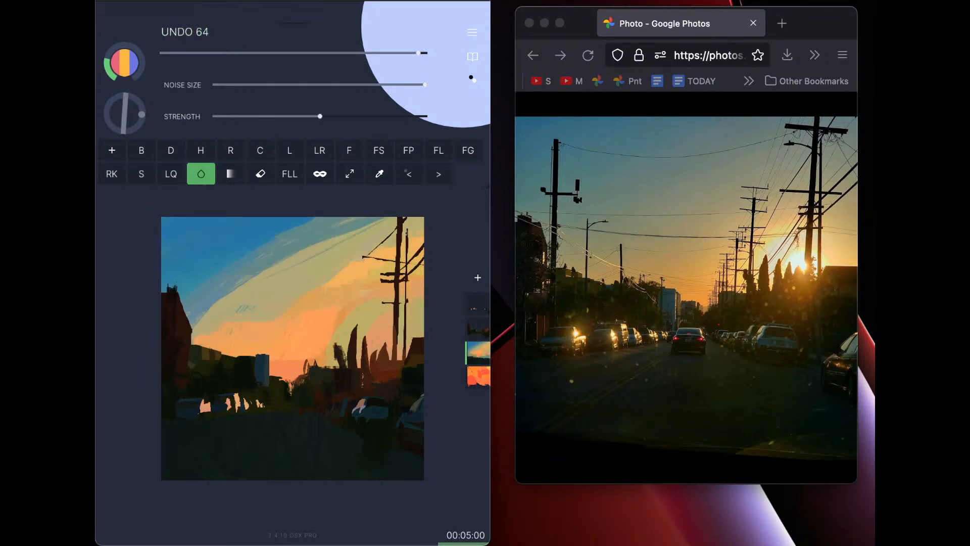
Sample the pale yellow-green glow and paint it with the Chisel brush over the golden sky around the utility pole
click(380, 174)
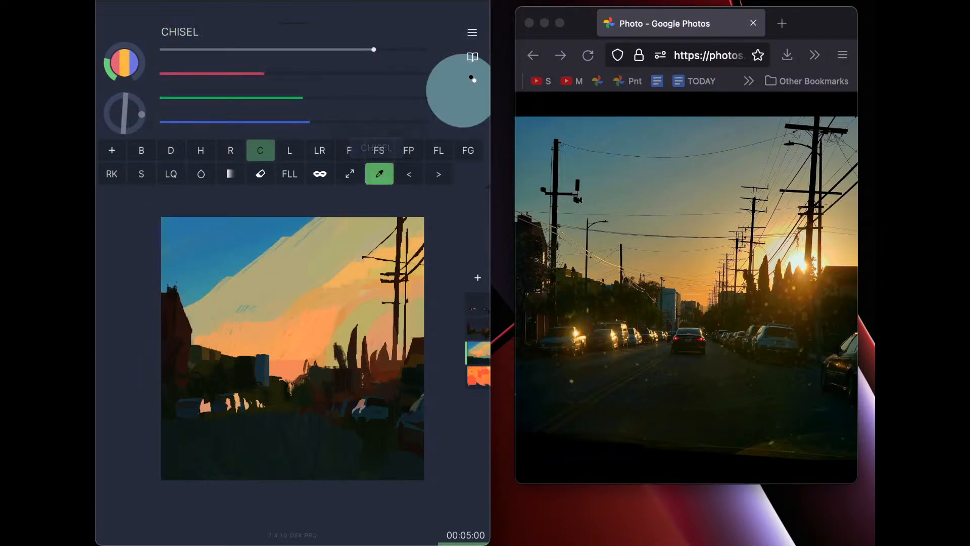
click(419, 317)
click(372, 244)
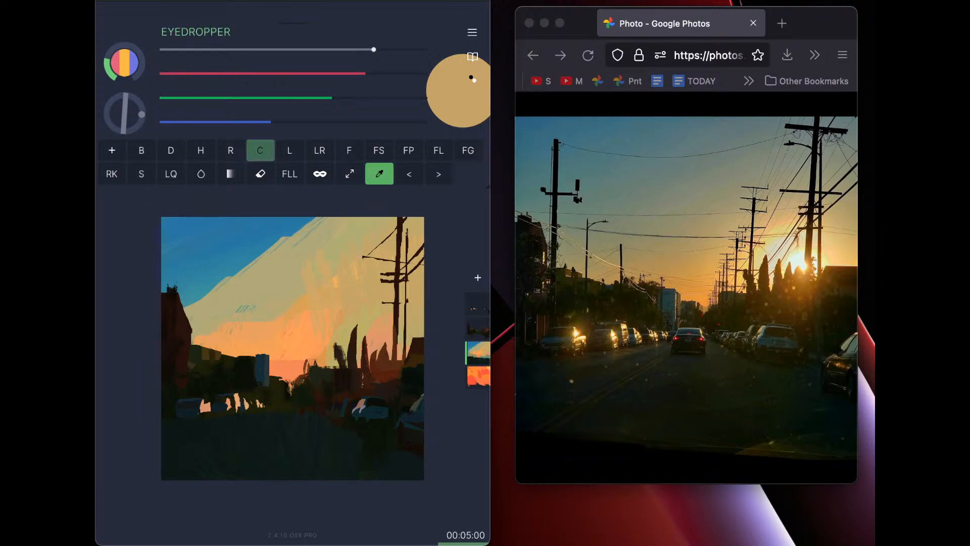
Sample the blue sky, reset the brush rotation to 0, mix a greyish blue, and paint it across the top of the sky
alt+click(267, 242)
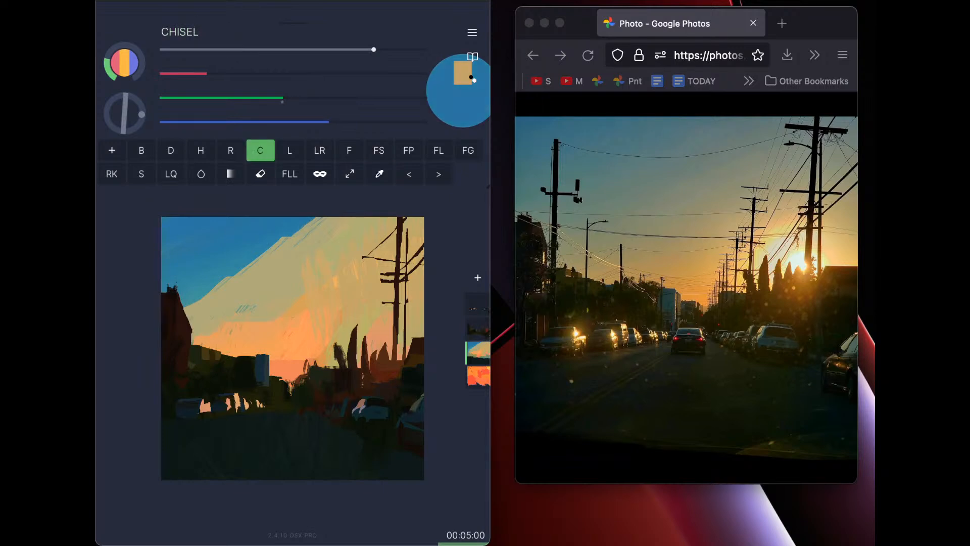
click(124, 130)
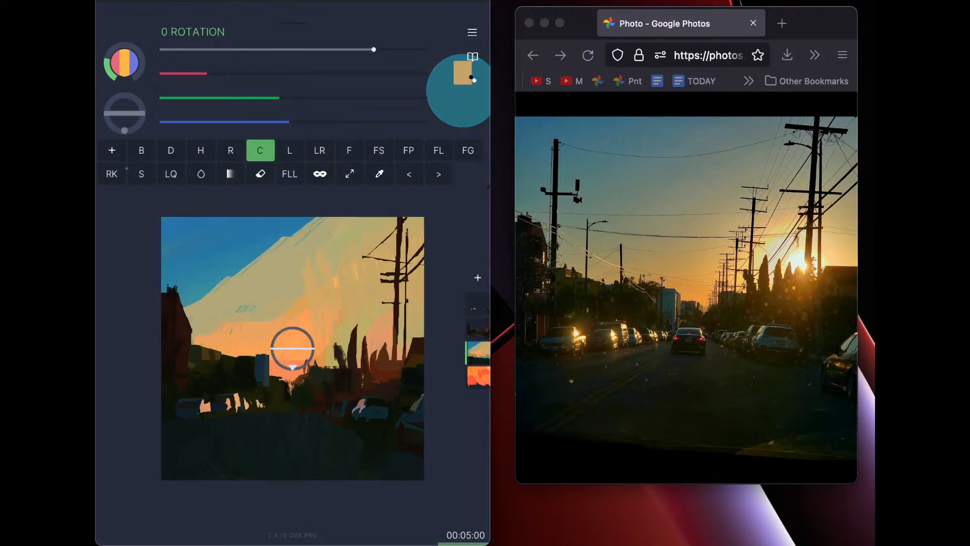
mouse_move(300, 250)
mouse_down()
mouse_move(307, 222)
mouse_move(321, 242)
mouse_up()
drag(280, 99, 308, 122)
drag(206, 74, 256, 74)
mouse_move(298, 247)
mouse_down()
mouse_move(312, 227)
mouse_move(353, 238)
mouse_move(386, 223)
mouse_up()
mouse_move(292, 223)
mouse_down()
mouse_move(281, 202)
mouse_move(273, 243)
mouse_move(247, 214)
mouse_move(223, 242)
mouse_up()
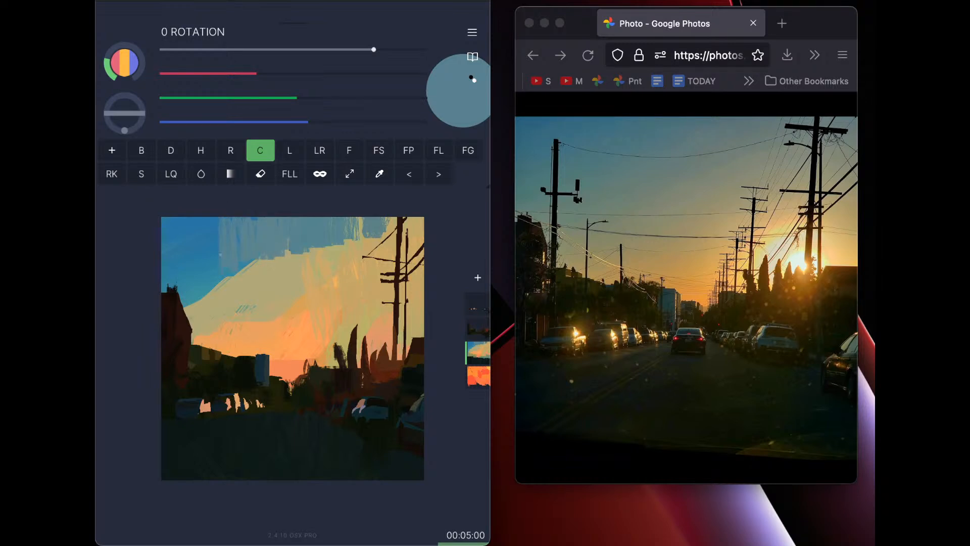
Paint grey-blue above the dark red building, shift the color toward teal, and reduce the color jitter to 2
mouse_move(166, 266)
mouse_down()
mouse_move(185, 313)
mouse_move(235, 298)
mouse_up()
drag(297, 97, 307, 98)
drag(124, 63, 107, 69)
mouse_move(199, 252)
mouse_down()
mouse_move(218, 310)
mouse_move(226, 287)
mouse_move(172, 256)
mouse_move(170, 302)
mouse_move(208, 283)
mouse_up()
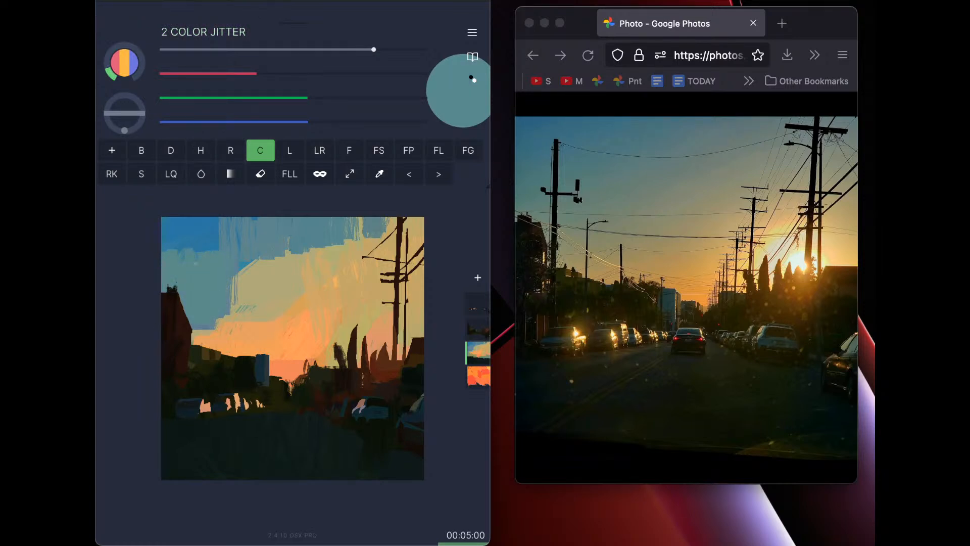
Blend the blue and teal patches above the dark red building with an enlarged Mix brush
click(230, 173)
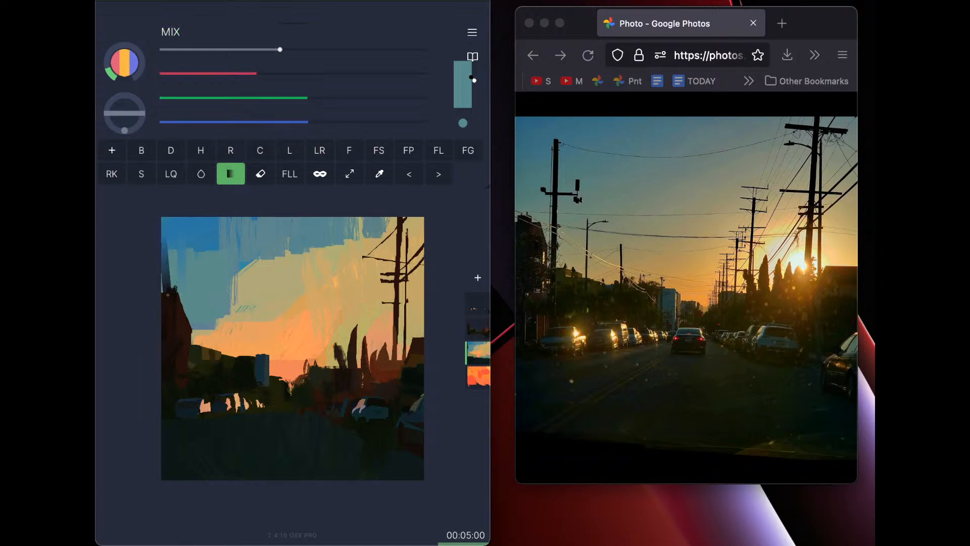
click(409, 174)
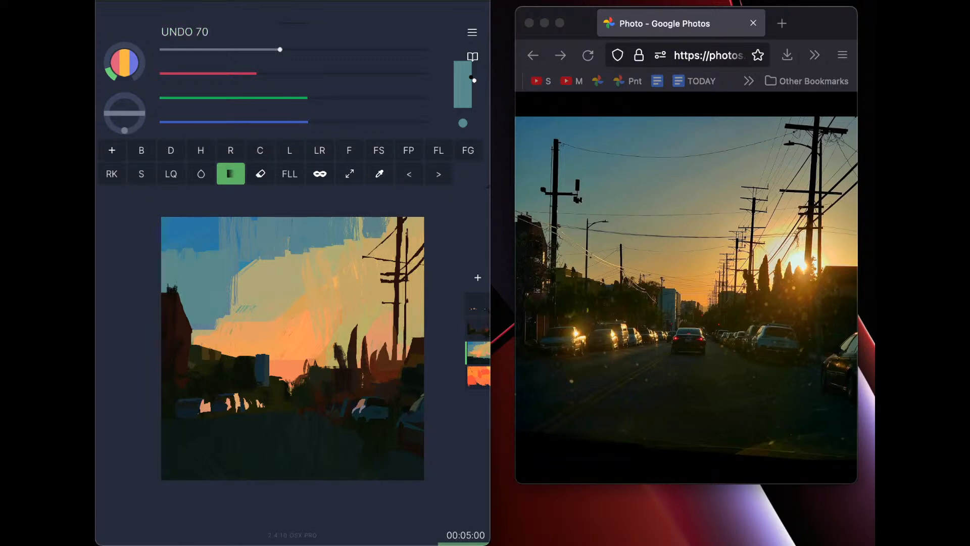
drag(279, 49, 354, 49)
mouse_move(184, 232)
mouse_down()
mouse_move(184, 269)
mouse_move(201, 254)
mouse_move(200, 284)
mouse_up()
mouse_move(205, 225)
mouse_down()
mouse_move(240, 258)
mouse_move(206, 204)
mouse_move(212, 221)
mouse_move(235, 222)
mouse_move(228, 230)
mouse_move(211, 218)
mouse_move(265, 224)
mouse_up()
click(409, 174)
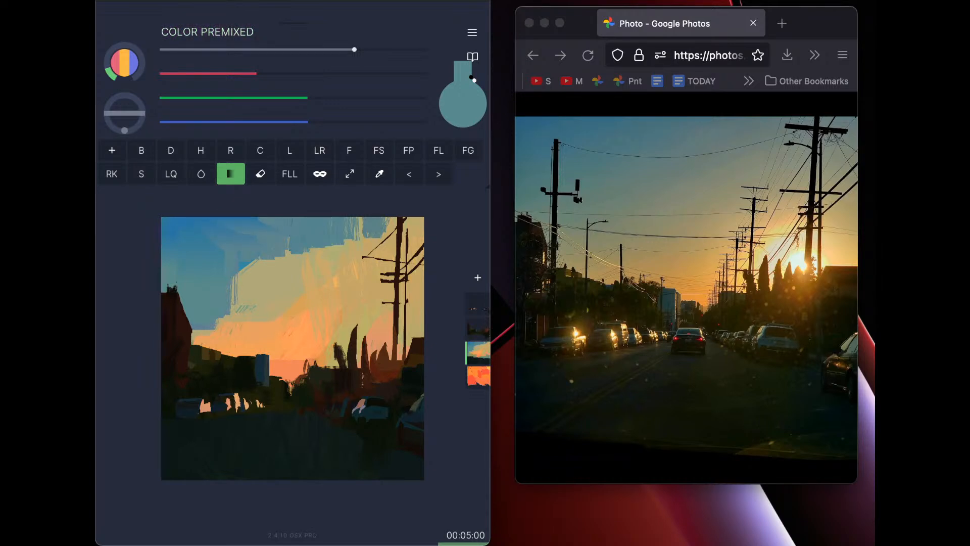
Set the Mix brush size to 219 and rotation to 325, and blend the teal sky diagonally into the yellow
drag(354, 50, 397, 49)
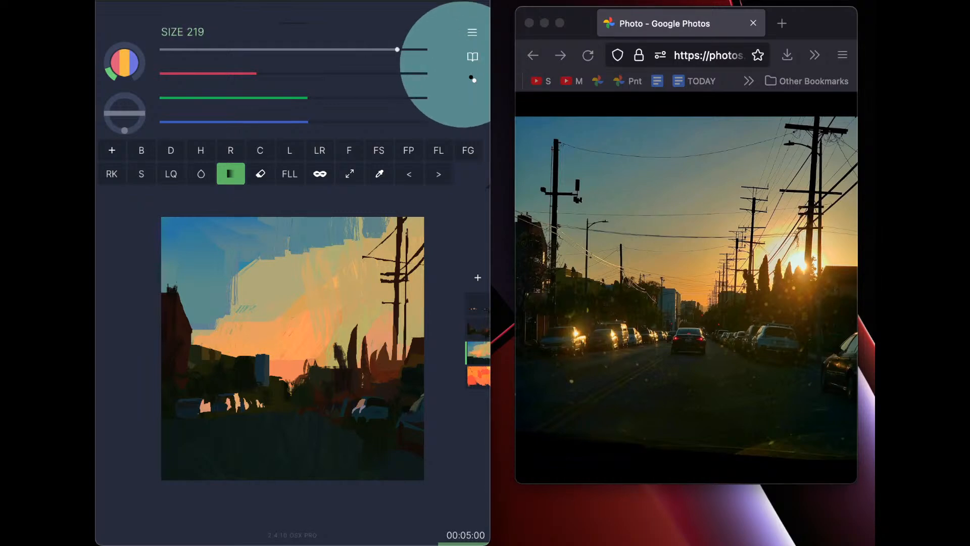
drag(245, 255, 270, 291)
key(super+z)
drag(125, 130, 134, 127)
drag(230, 265, 253, 308)
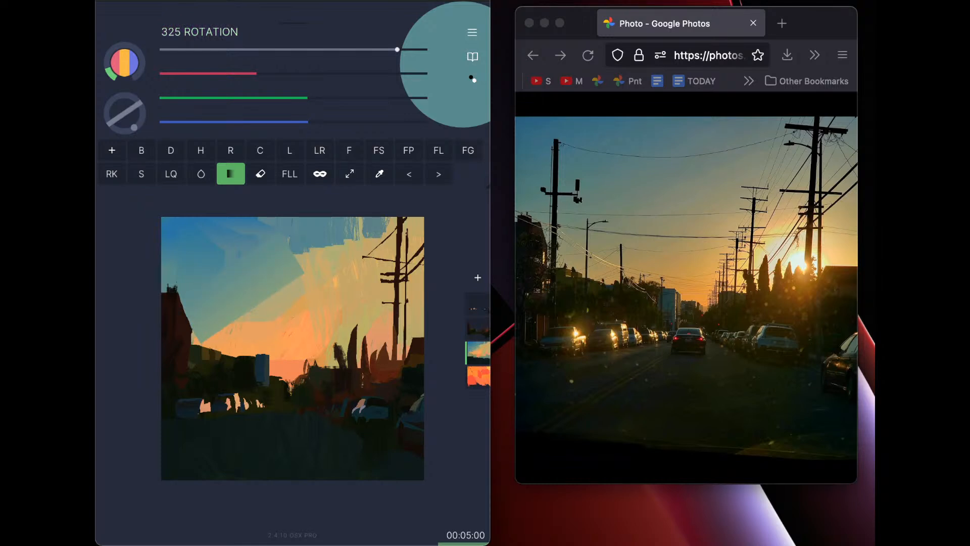
Blend the diagonal sky transition from the top edge down to the orange horizon, and reset the brush rotation
drag(293, 232, 314, 261)
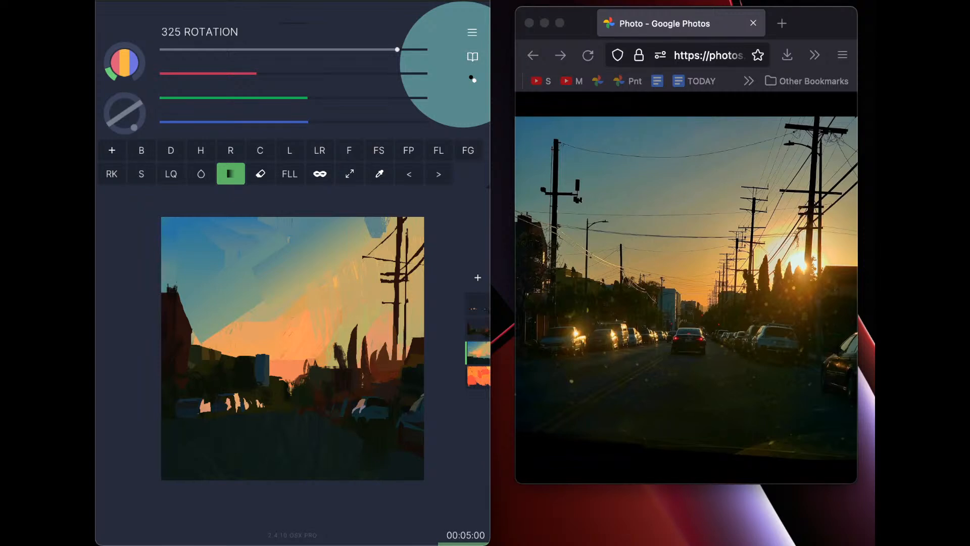
drag(250, 304, 262, 323)
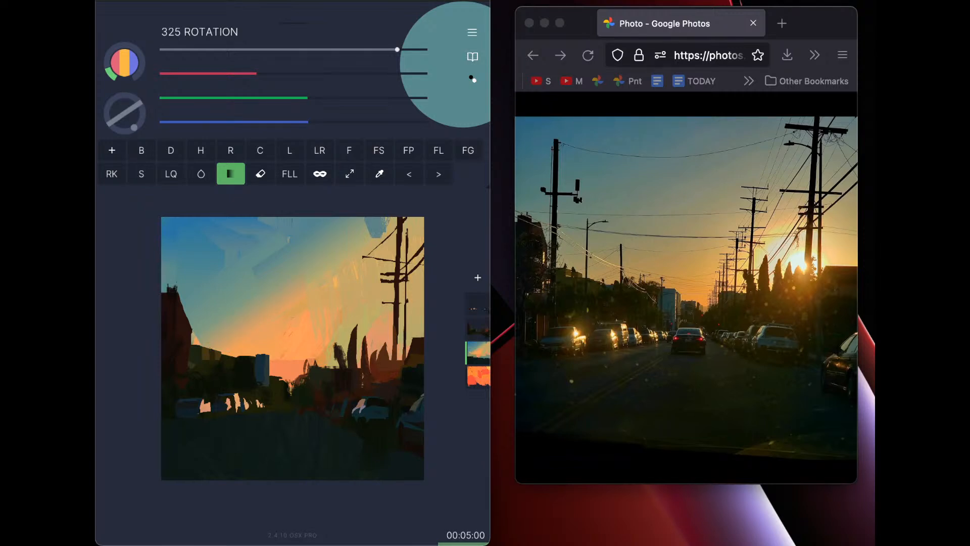
click(409, 174)
mouse_move(387, 223)
mouse_down()
mouse_move(375, 234)
mouse_move(363, 221)
mouse_up()
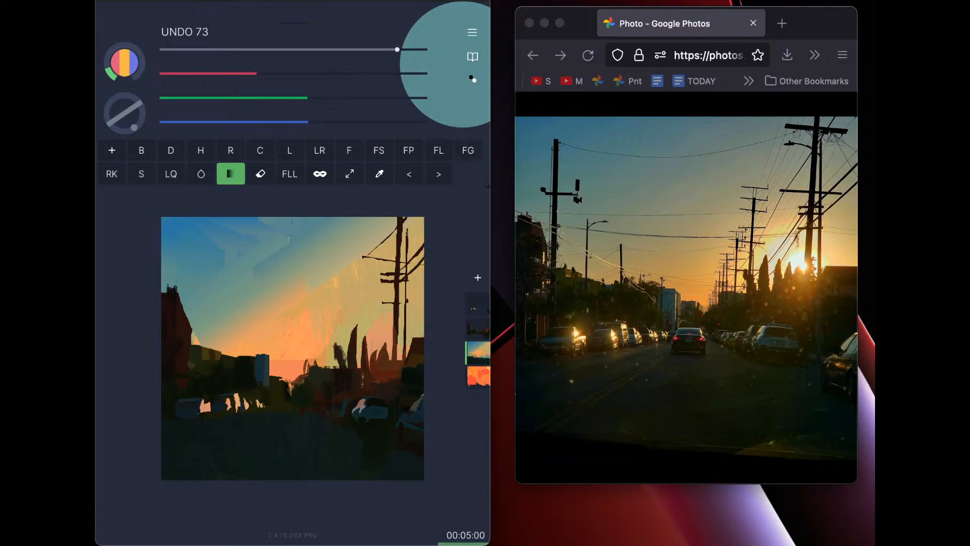
click(124, 113)
drag(341, 271, 355, 226)
key(super+z)
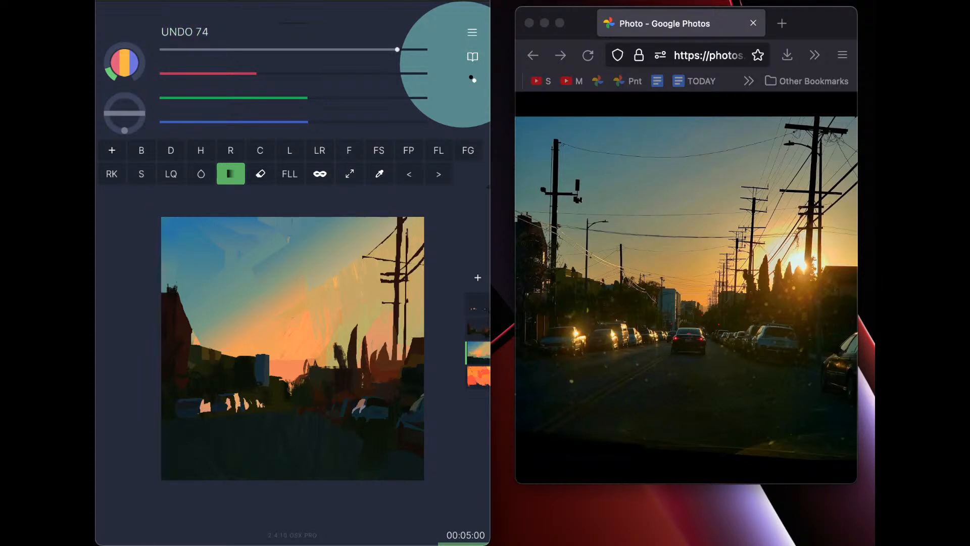
Mix a peach orange, paint it around the sun glow behind the trees with the Chisel brush, and set the size to 69
key(i)
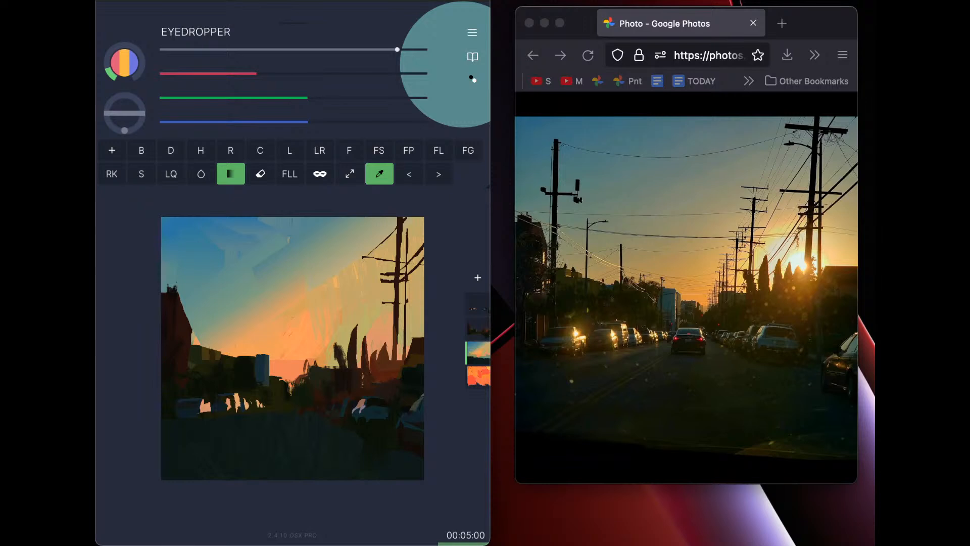
key(x)
drag(387, 74, 398, 73)
drag(321, 97, 317, 98)
key(c)
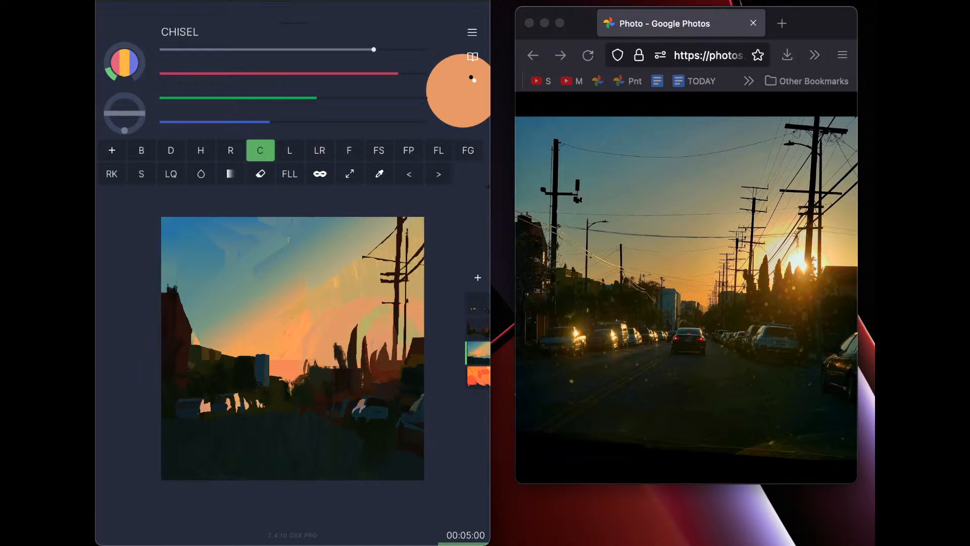
click(418, 175)
drag(373, 49, 346, 50)
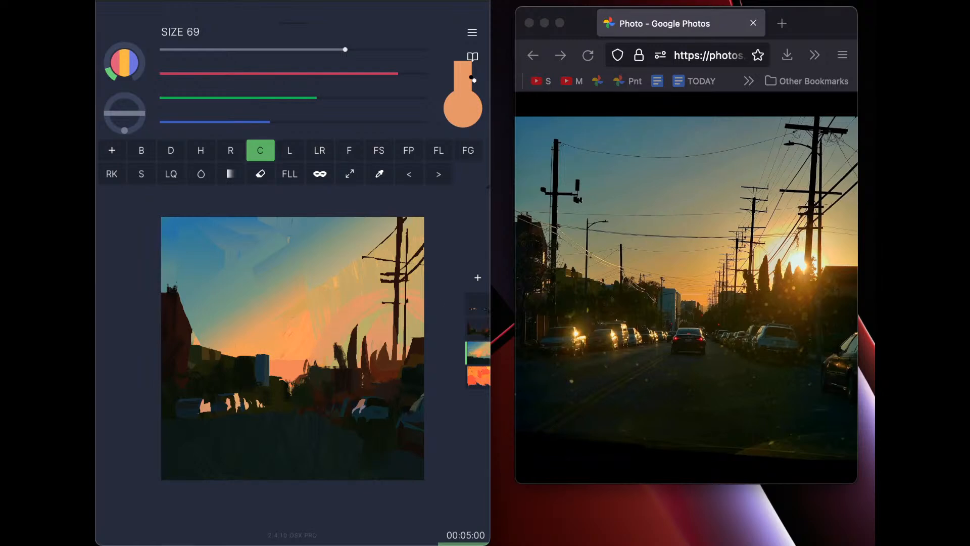
Mix a light golden orange and paint a Chisel arc along the edge of the sun glow behind the trees
drag(398, 73, 360, 74)
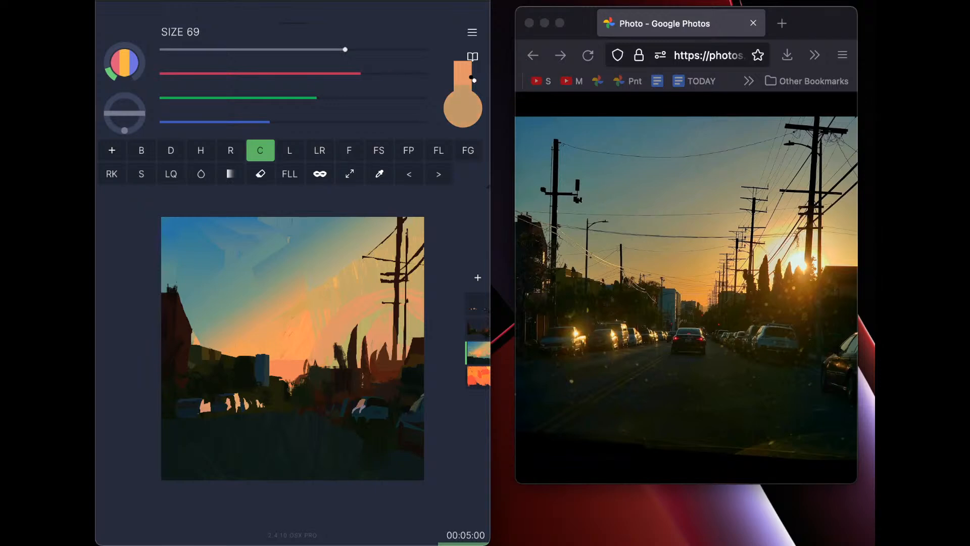
click(410, 174)
drag(362, 74, 433, 81)
drag(317, 97, 386, 97)
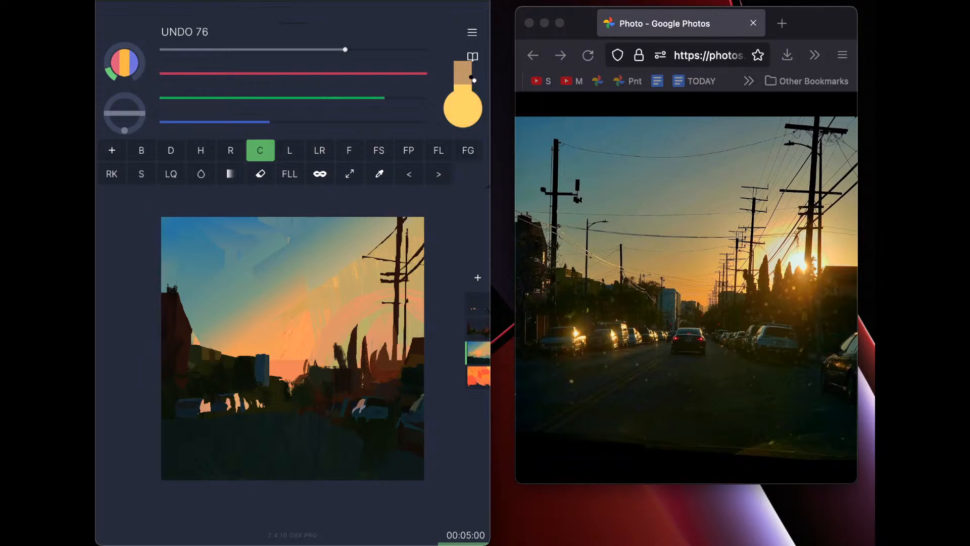
drag(270, 122, 299, 122)
mouse_move(320, 367)
mouse_down()
mouse_move(364, 304)
mouse_move(336, 329)
mouse_up()
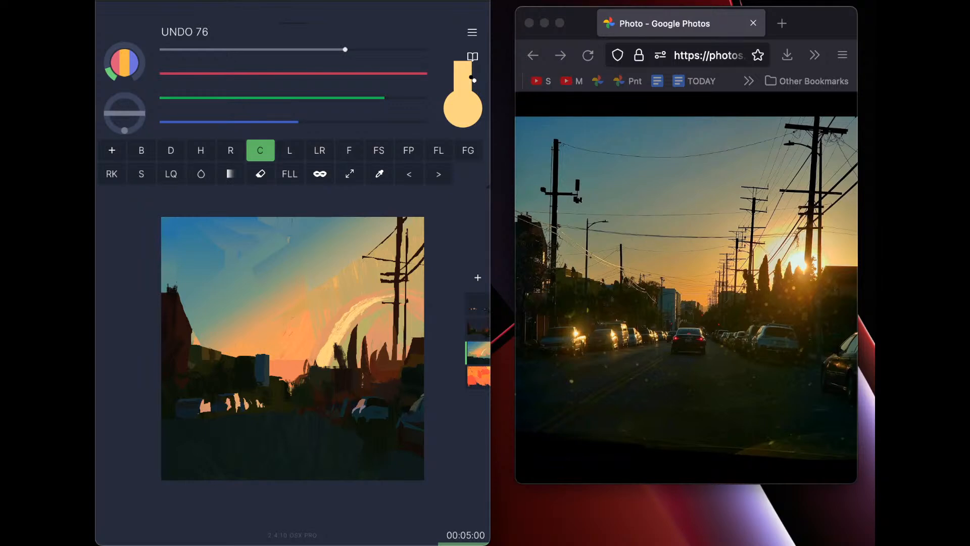
Mix a paler yellow, undo the golden orange arc, and repaint it from the trees past the utility pole
drag(385, 97, 410, 98)
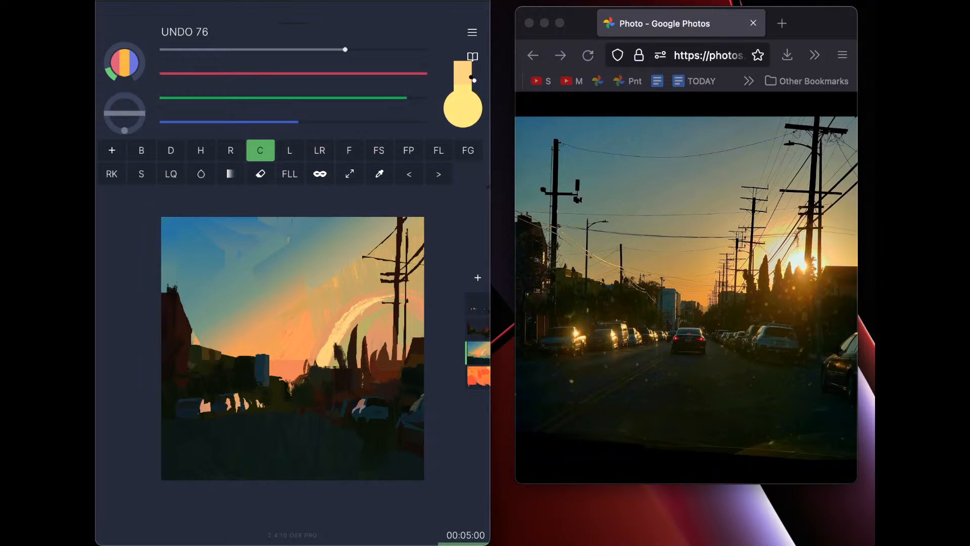
key(super+z)
key(super+z)
mouse_move(320, 366)
mouse_down()
mouse_move(349, 321)
mouse_move(381, 298)
mouse_move(336, 334)
mouse_move(418, 305)
mouse_up()
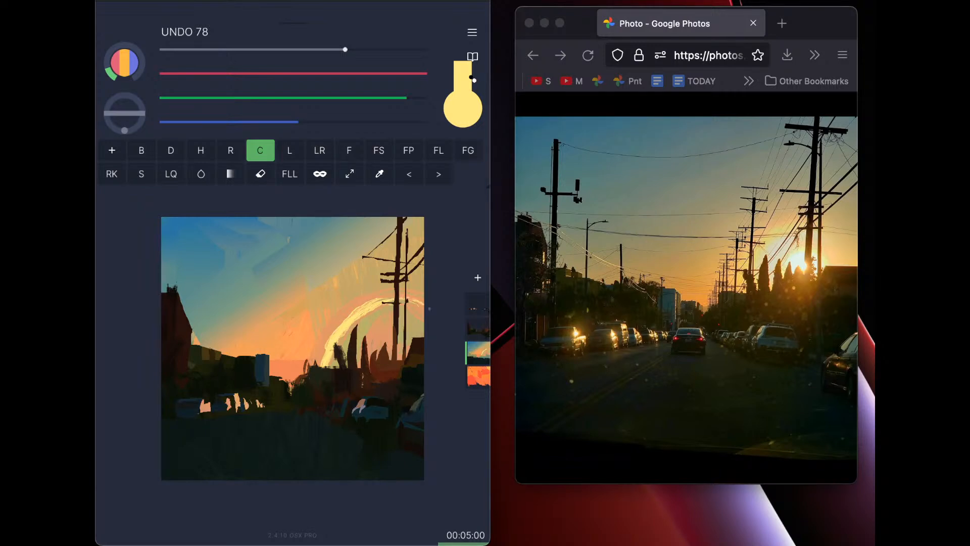
Mix a near-white cream and paint a bright band along the inside of the yellow sun arc
drag(407, 98, 428, 98)
drag(299, 122, 415, 122)
drag(331, 372, 377, 307)
mouse_move(345, 349)
mouse_down()
mouse_move(391, 306)
mouse_move(336, 345)
mouse_move(344, 333)
mouse_up()
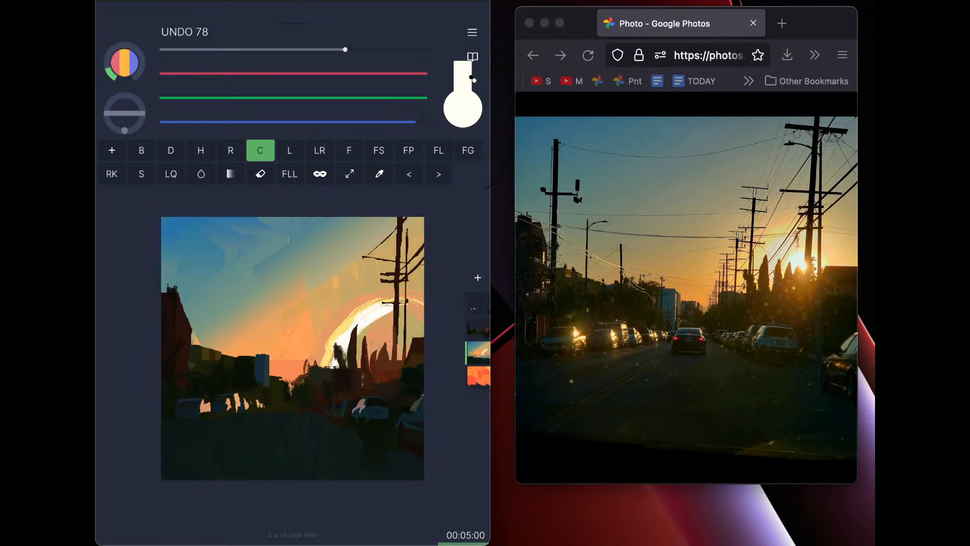
mouse_move(408, 302)
mouse_down()
mouse_move(423, 305)
mouse_move(411, 304)
mouse_up()
click(201, 173)
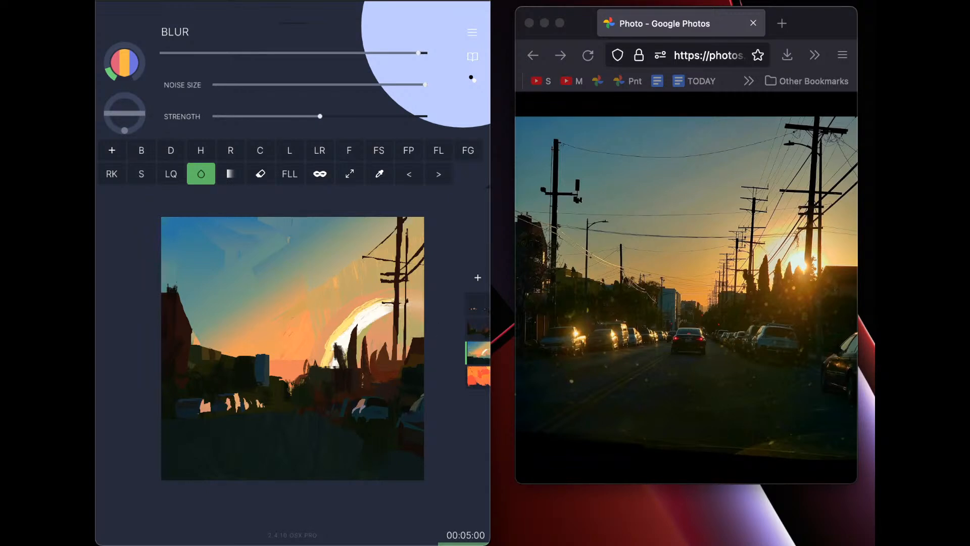
Mix a light peach with the Chisel brush and paint it inside the bright arc, around the poles and trees
key(c)
drag(346, 106, 319, 118)
drag(382, 96, 369, 95)
drag(408, 337, 417, 319)
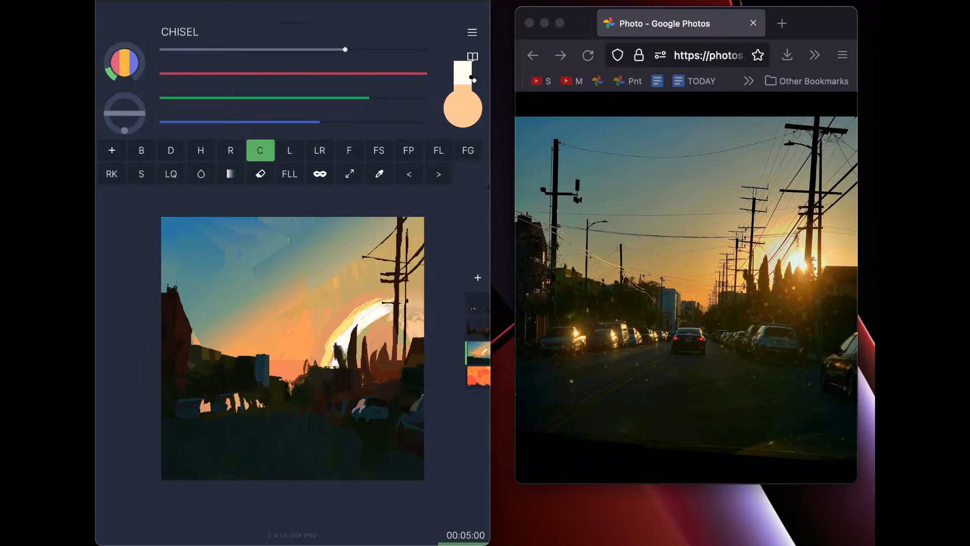
drag(386, 317, 360, 344)
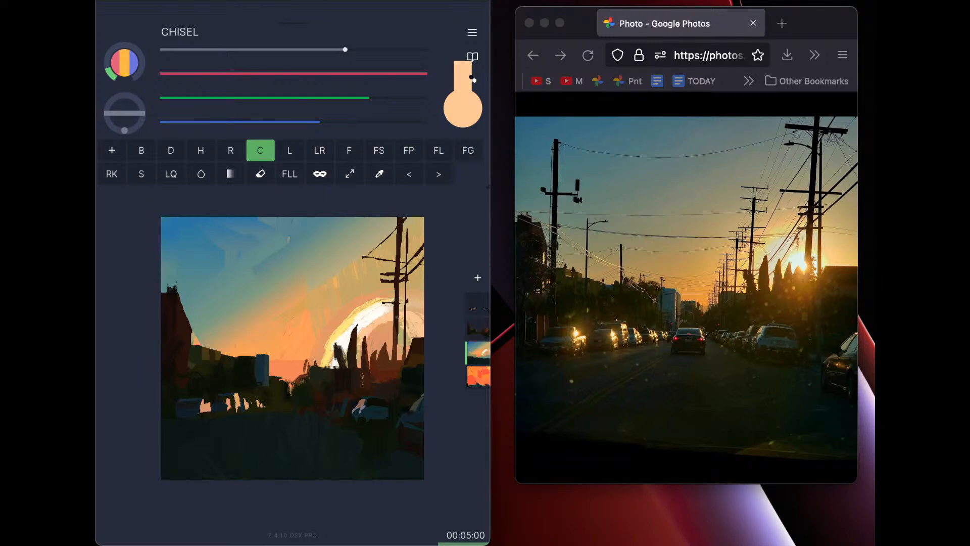
Mix a pale yellow and paint an inner ring of the sun glow between the trees and the utility poles
drag(369, 98, 419, 97)
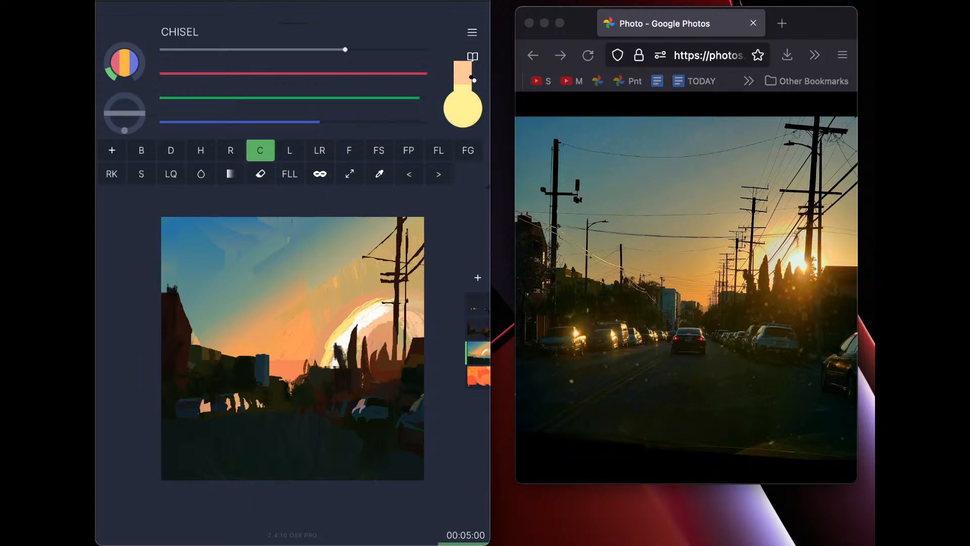
drag(399, 324, 420, 336)
drag(383, 324, 359, 345)
mouse_move(373, 333)
mouse_down()
mouse_move(359, 367)
mouse_move(369, 355)
mouse_move(368, 367)
mouse_up()
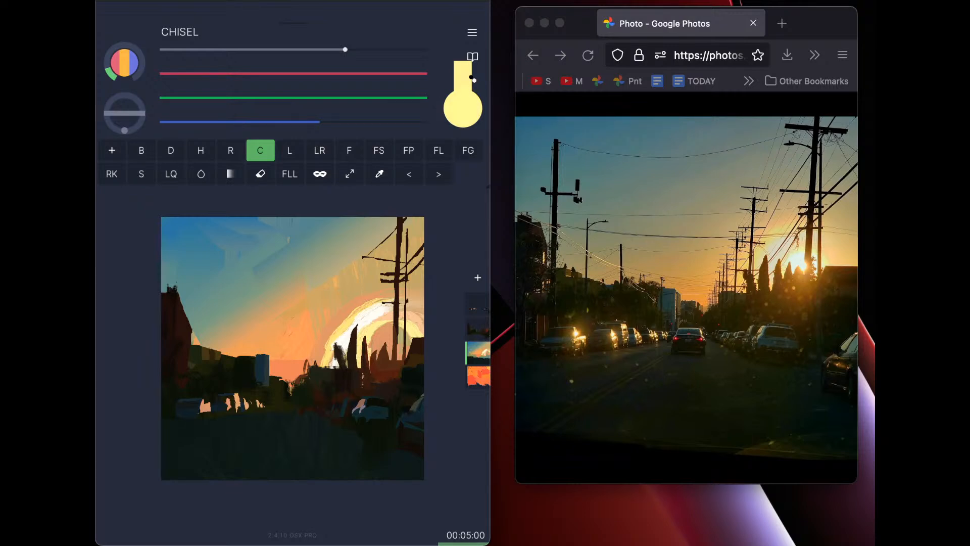
Mix pure white and fill the core of the sun glow between the tree tips and the poles
drag(320, 122, 427, 122)
mouse_move(383, 344)
mouse_down()
mouse_move(371, 357)
mouse_move(389, 332)
mouse_move(373, 339)
mouse_move(398, 327)
mouse_move(387, 335)
mouse_move(391, 347)
mouse_move(400, 343)
mouse_move(384, 343)
mouse_move(408, 354)
mouse_up()
drag(390, 347, 390, 355)
drag(400, 347, 399, 356)
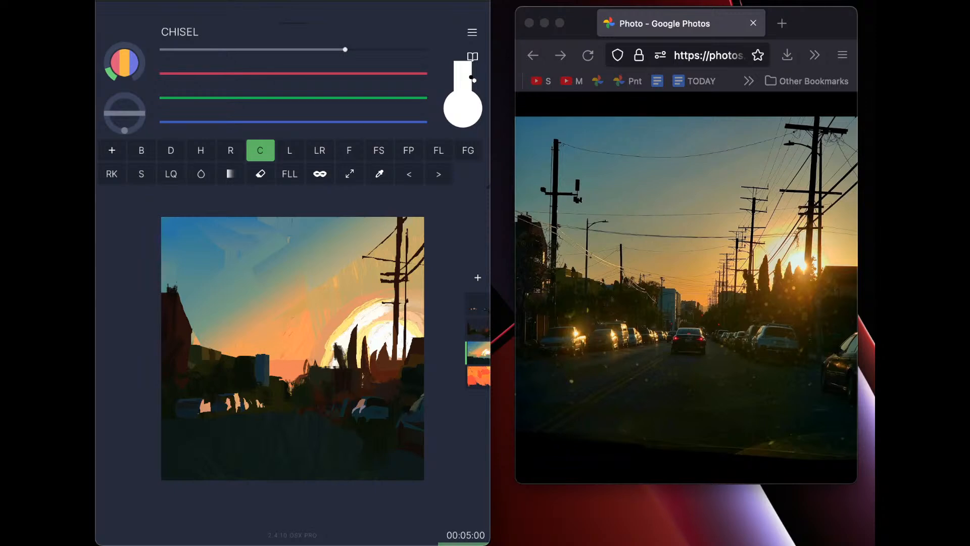
Add a new layer directly above the tree silhouette layer
click(478, 328)
click(477, 277)
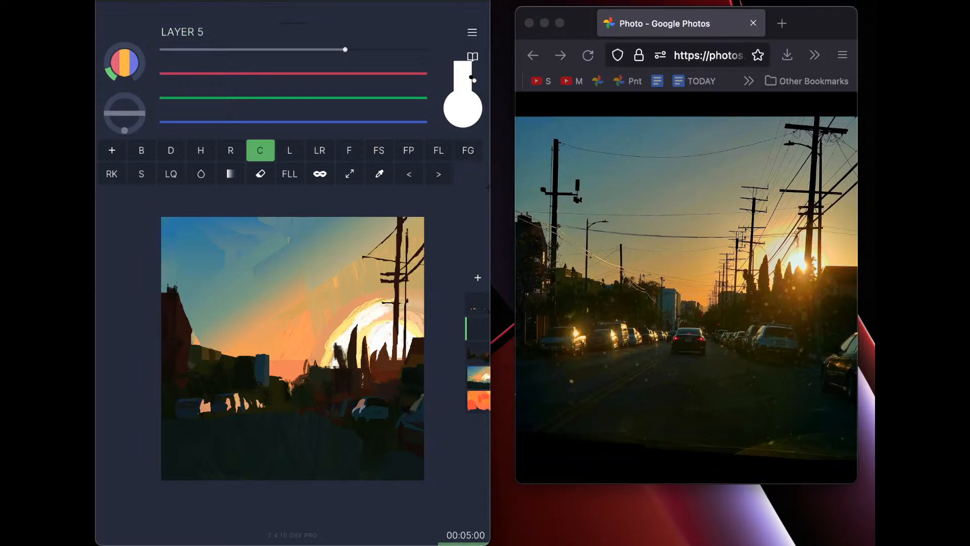
Try Fill Gradient glows over the sun, first in gold and then in a sampled near-white, and undo them
drag(273, 123, 258, 122)
drag(334, 99, 390, 79)
click(468, 150)
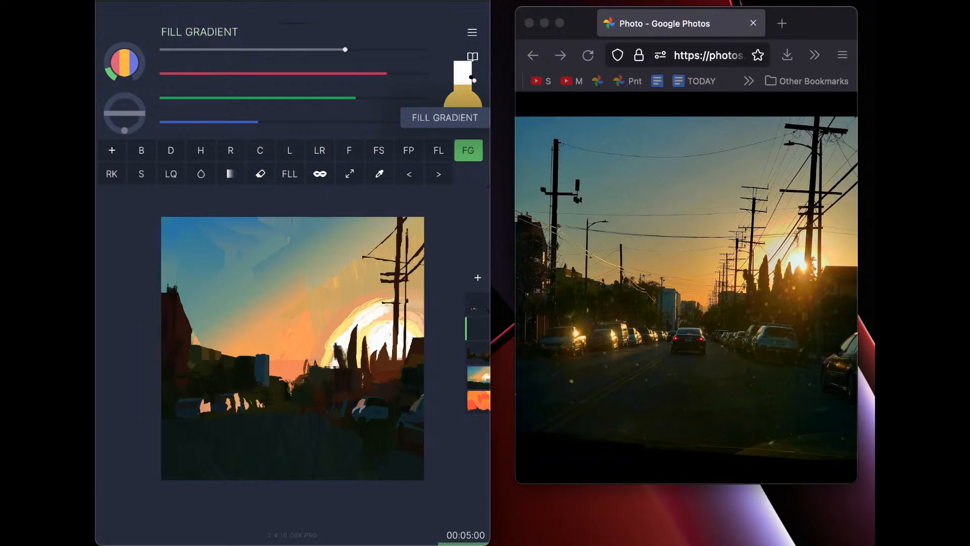
mouse_move(393, 330)
mouse_down()
mouse_move(412, 351)
mouse_move(375, 343)
mouse_move(405, 338)
mouse_move(365, 344)
mouse_move(418, 340)
mouse_up()
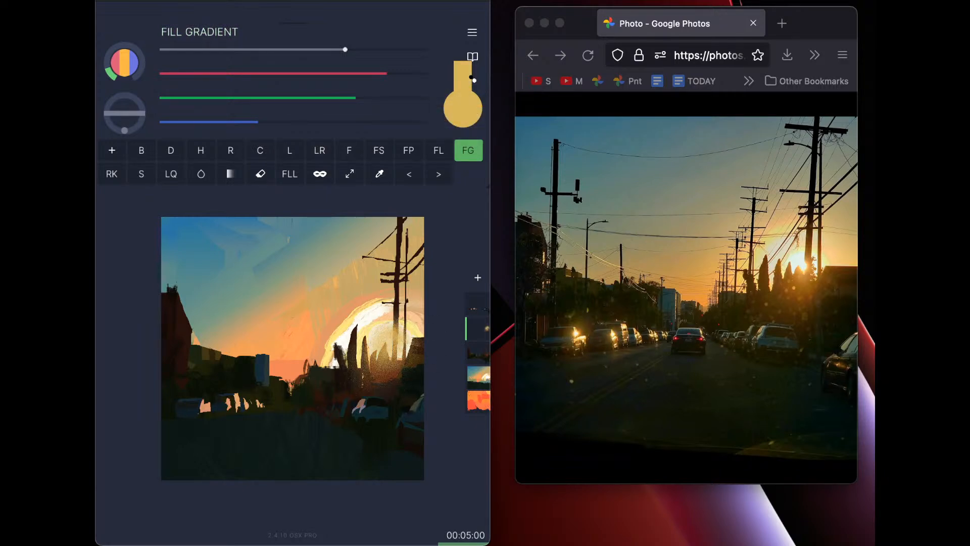
key(super+z)
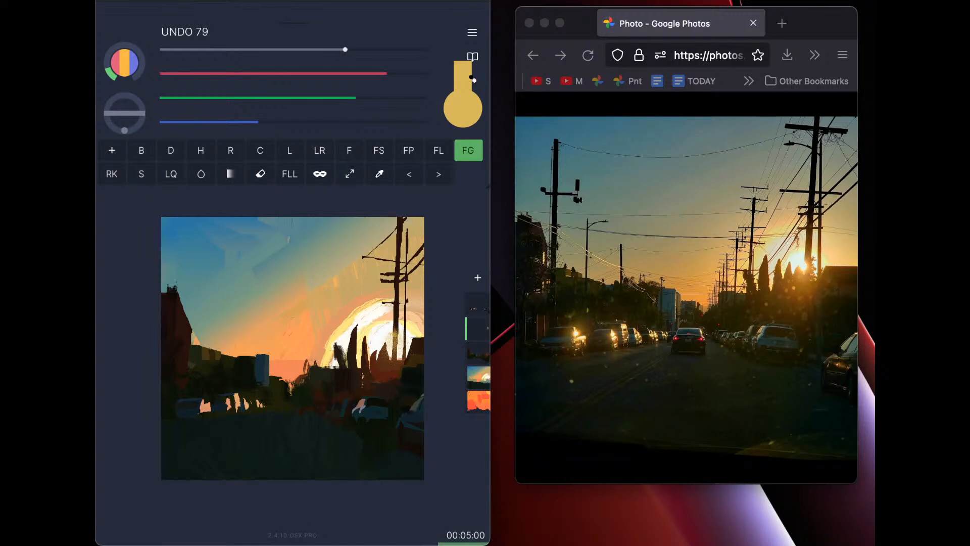
mouse_move(380, 323)
mouse_down()
mouse_move(420, 346)
mouse_move(385, 323)
mouse_move(395, 319)
mouse_up()
click(416, 174)
click(380, 173)
click(379, 335)
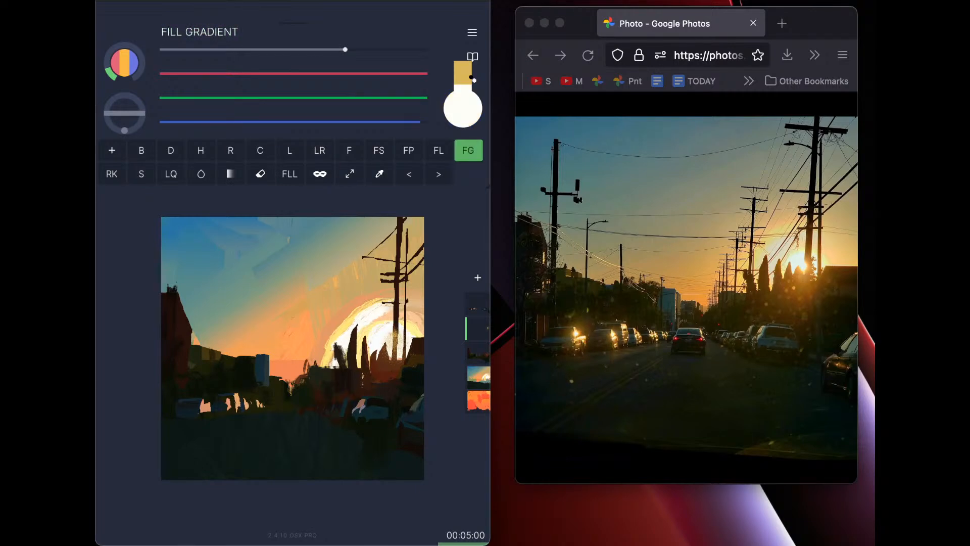
drag(395, 332, 397, 335)
click(410, 173)
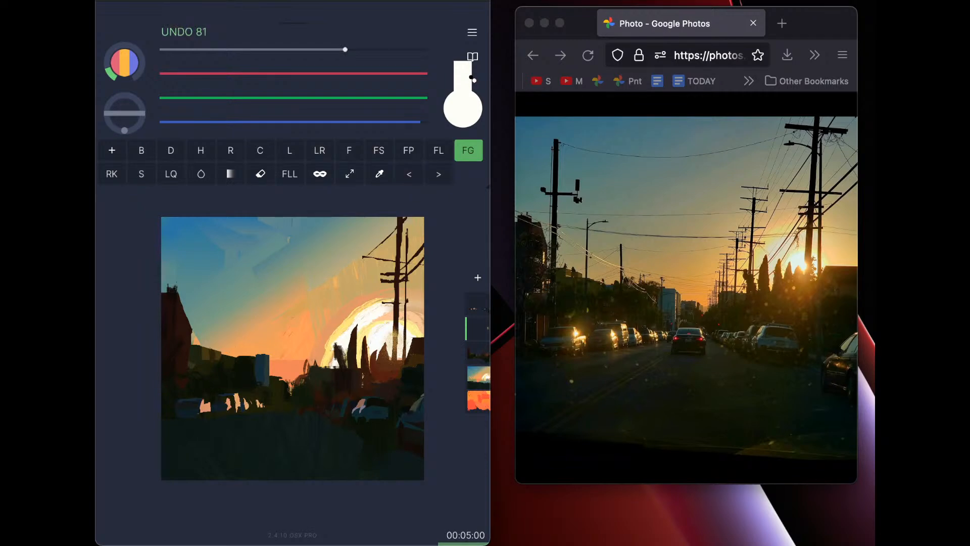
Place a small orange Fill Gradient glow over the lower utility pole and brighten its centre with white sampled from the sun
drag(334, 122, 255, 122)
drag(325, 95, 336, 92)
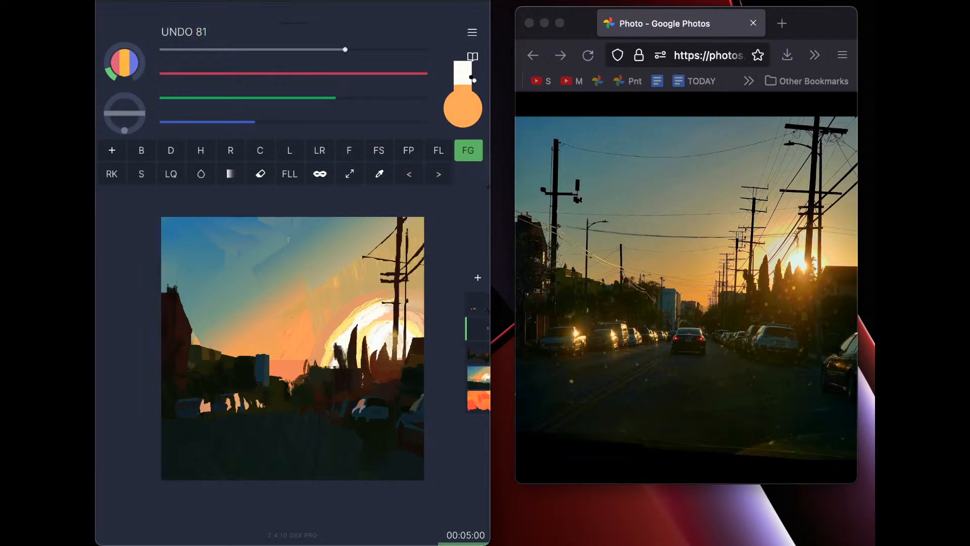
drag(395, 335, 393, 343)
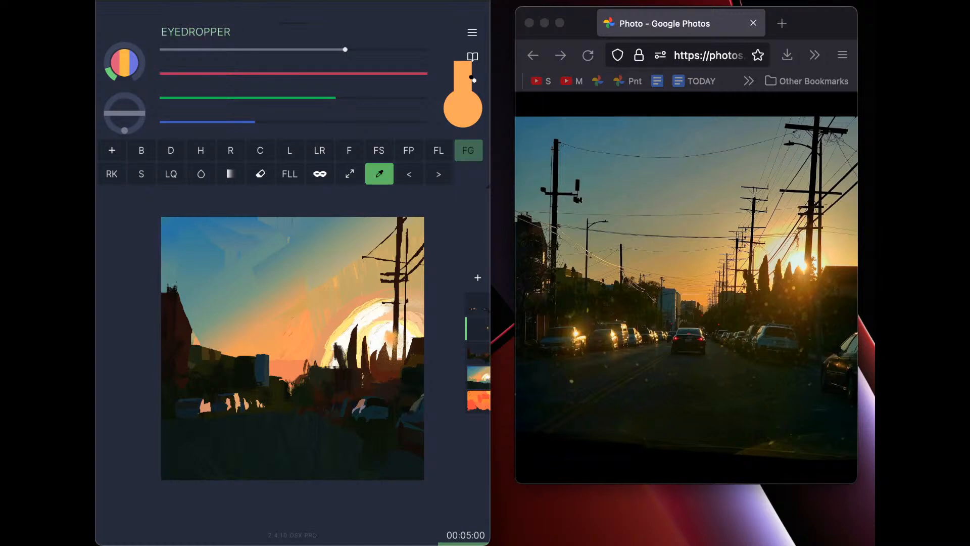
alt+click(380, 333)
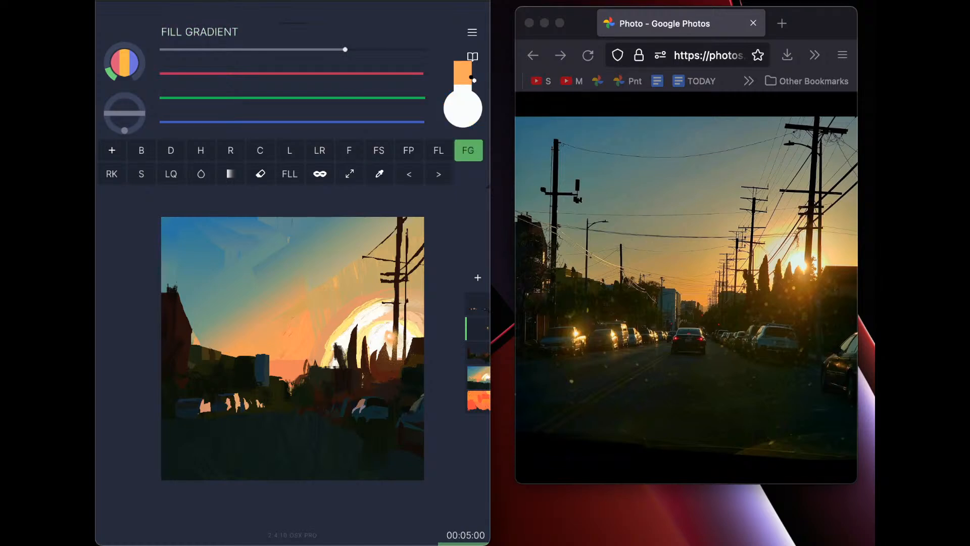
drag(392, 337, 395, 343)
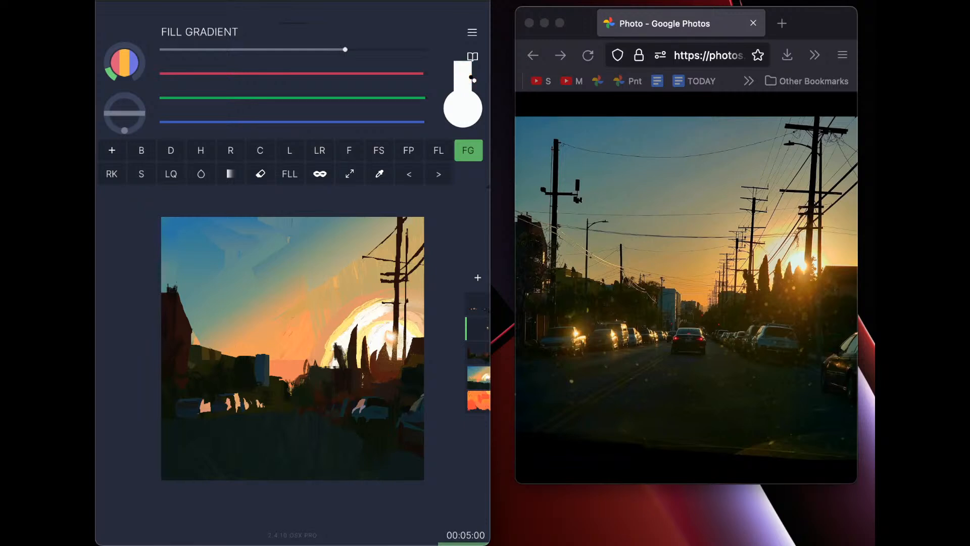
key(c)
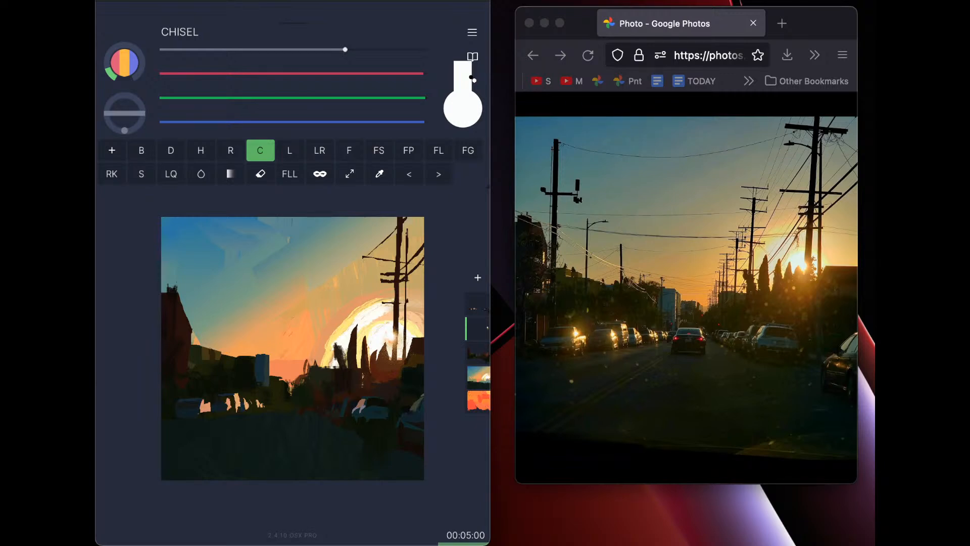
drag(390, 341, 387, 346)
Select Layer 2, sample a peach from the sun glow, and try a Fill Gradient with it
key(alt)
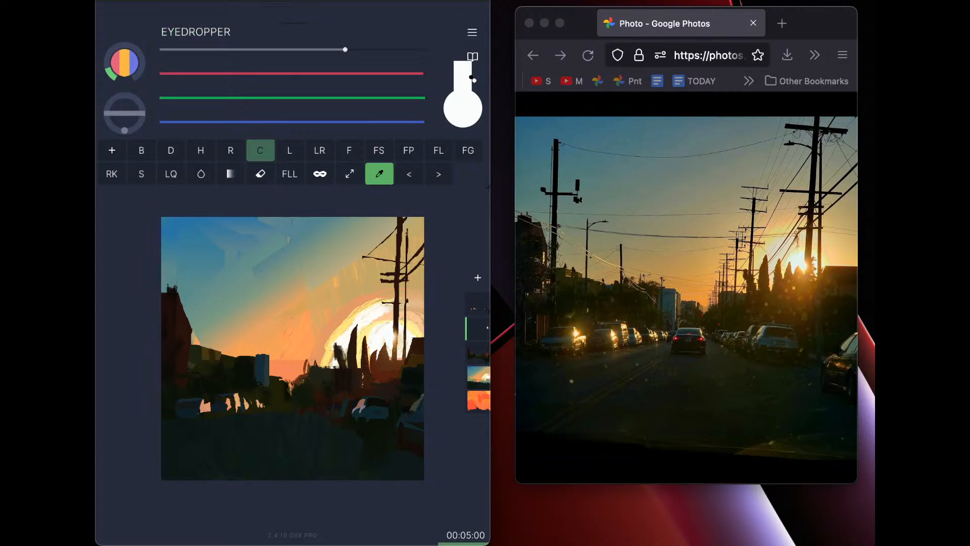
click(478, 378)
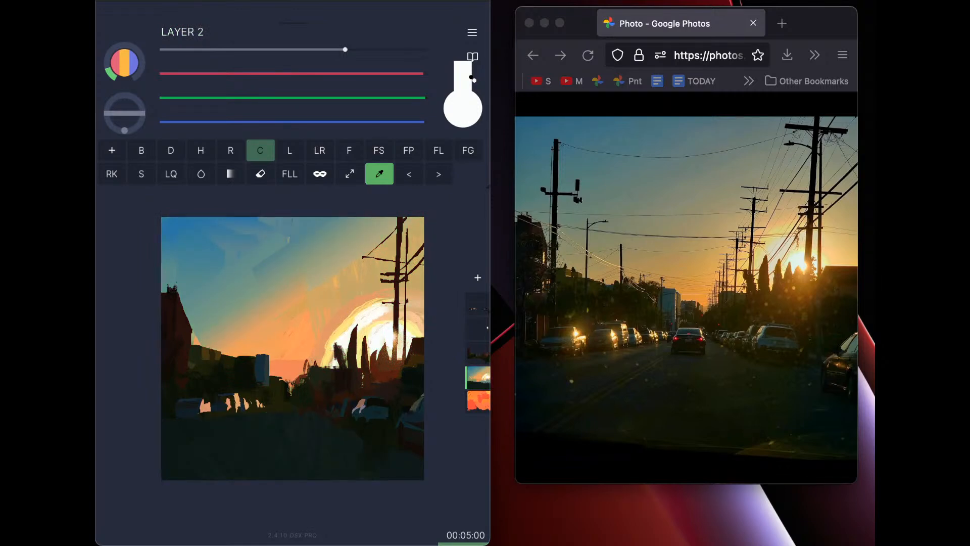
drag(386, 331, 415, 316)
click(469, 150)
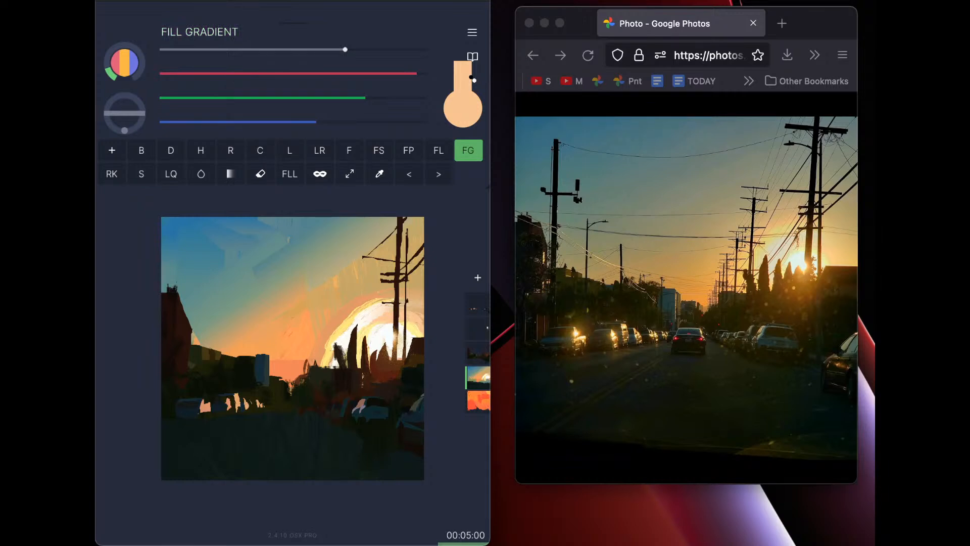
key(super+z)
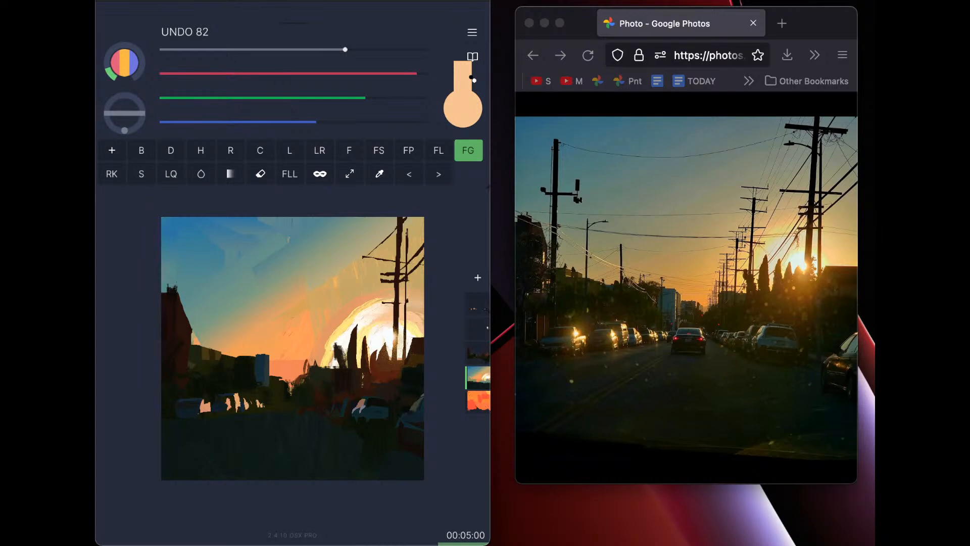
Mix a golden orange and soften the outer sun glow with Fill Gradient, undoing the last fill
drag(297, 122, 278, 121)
click(427, 73)
click(377, 97)
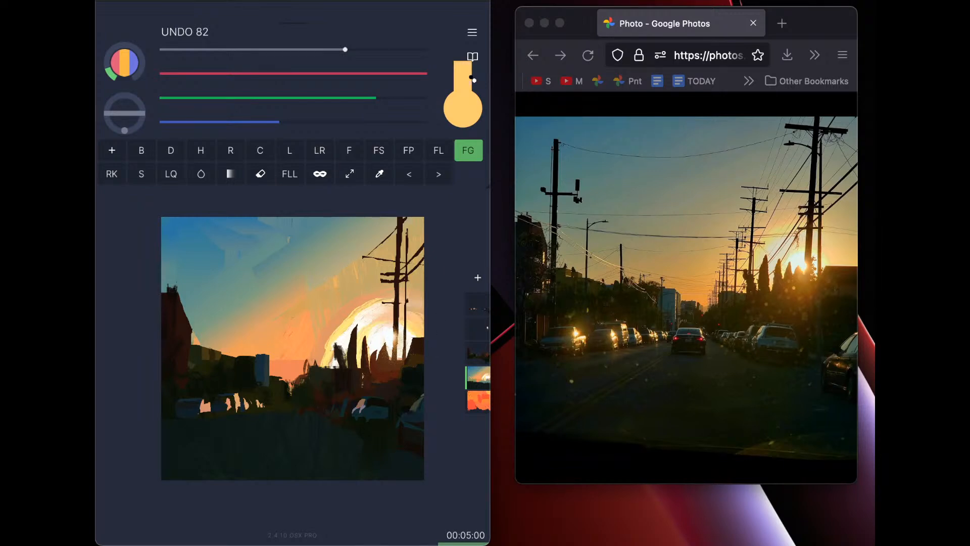
drag(411, 326, 423, 337)
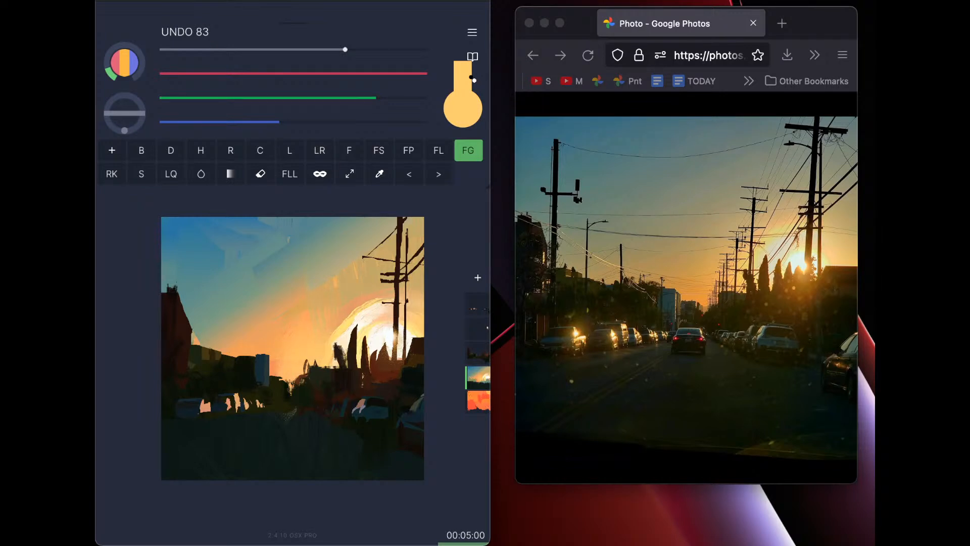
key(super+z)
Mix a stronger orange and try a Fill Gradient reflection on the road
drag(376, 98, 258, 121)
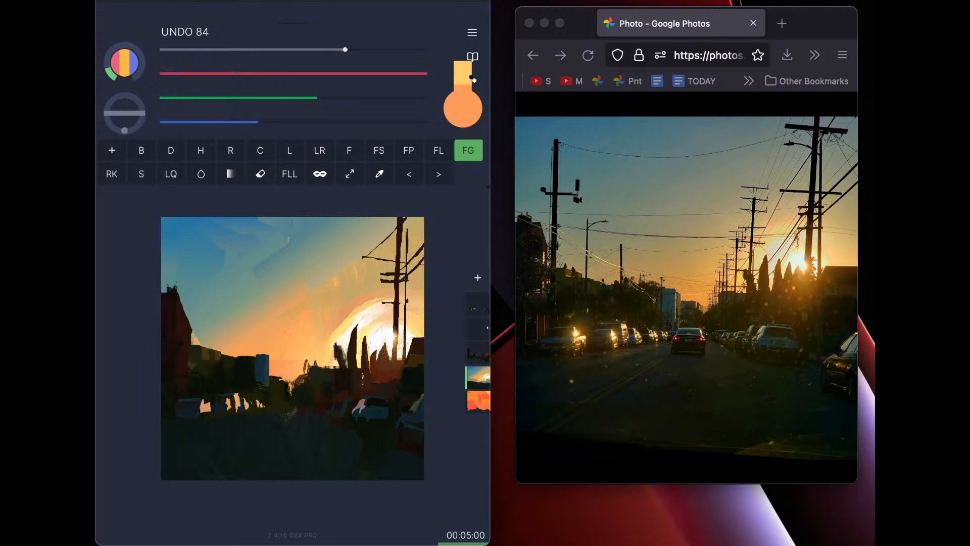
drag(290, 414, 269, 425)
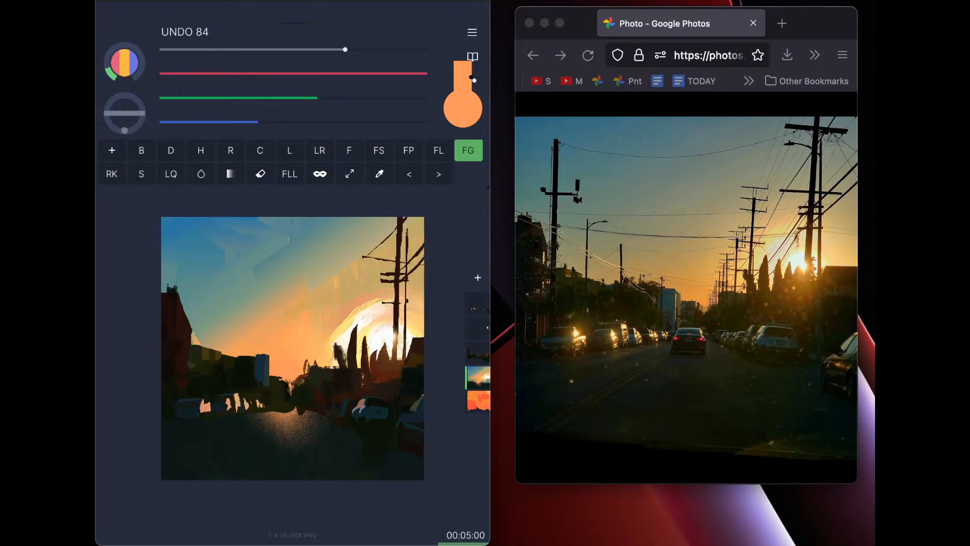
Sample the dark road colour, warm it to a dark brown, and spread it across the road with Fill Gradient
key(alt)
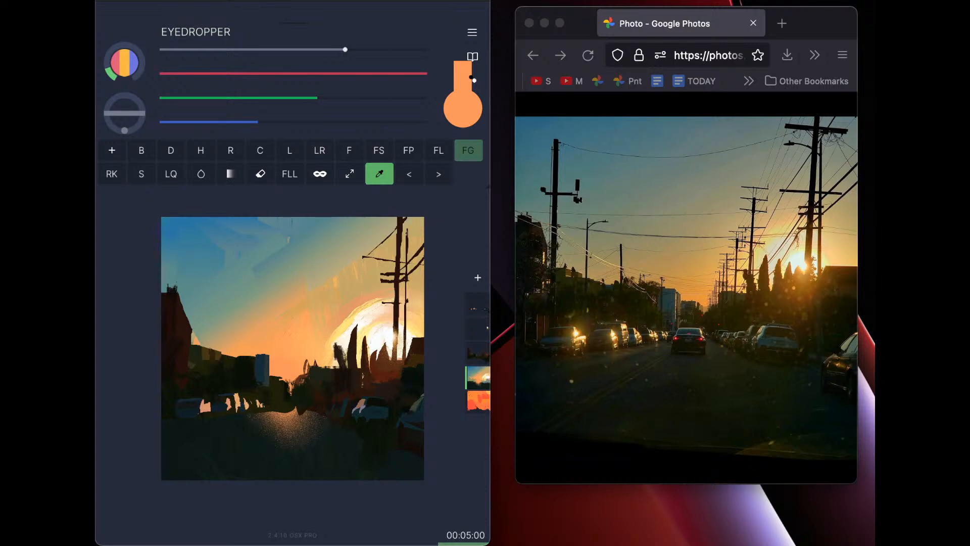
alt+click(293, 457)
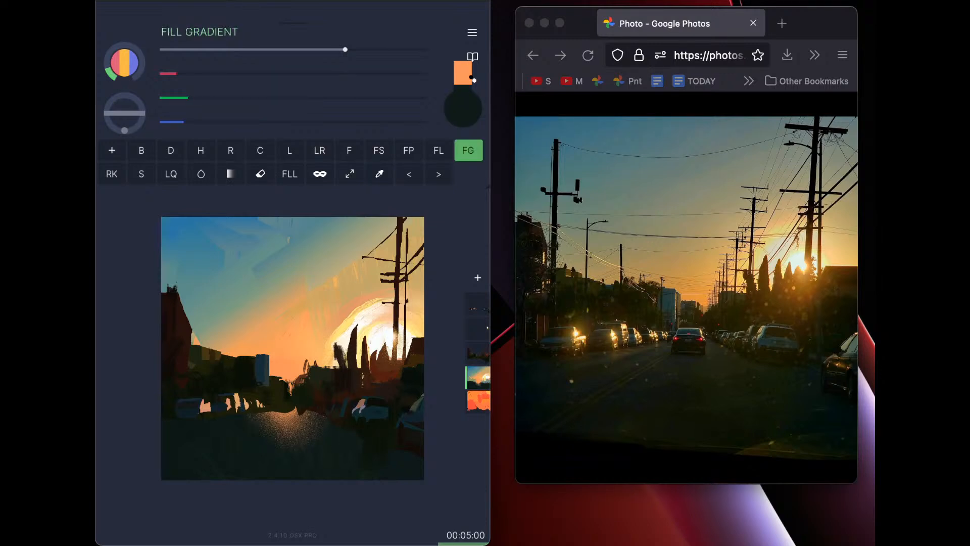
drag(176, 74, 202, 74)
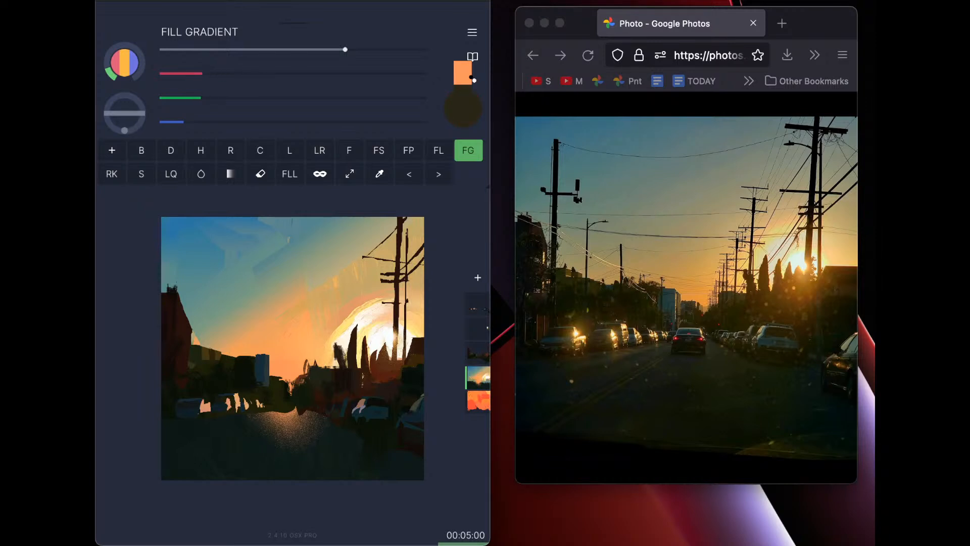
drag(330, 452, 266, 458)
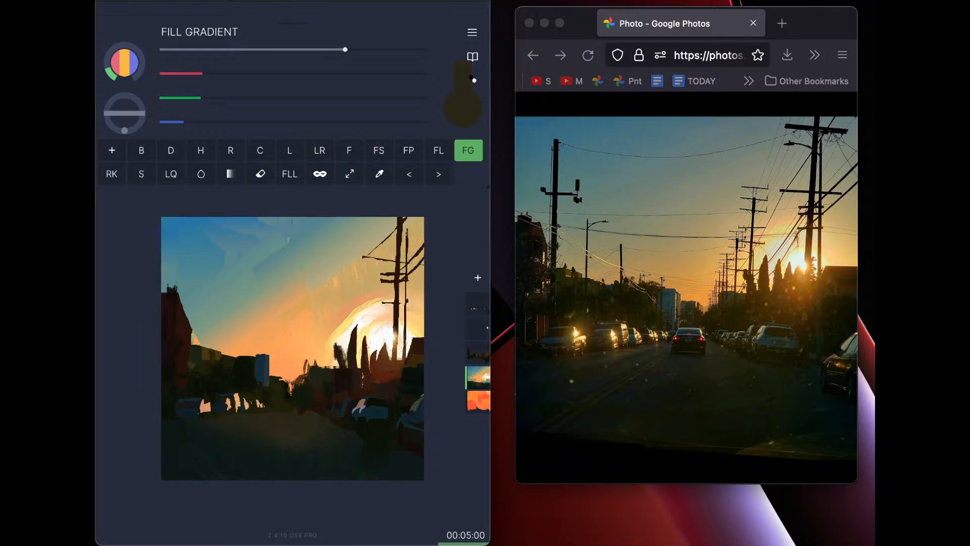
Try dark olive Chisel strokes across the road and undo them
drag(200, 97, 207, 97)
click(260, 150)
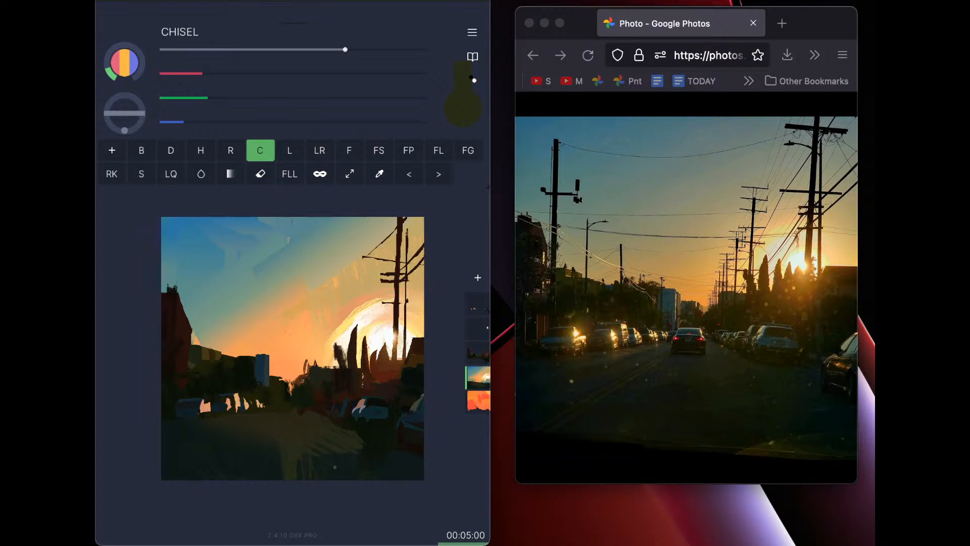
key(super+z)
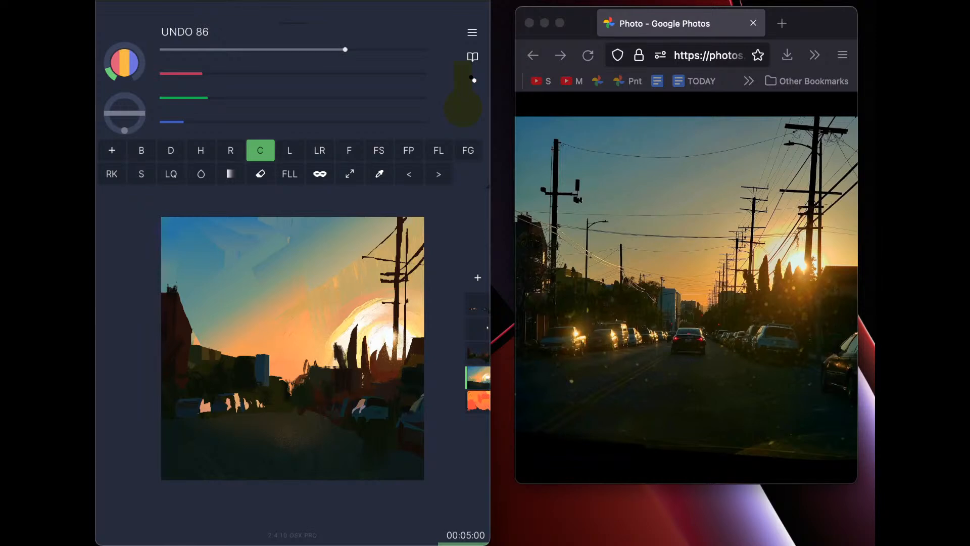
Add a new layer at the top of the layer stack
click(477, 329)
click(477, 354)
click(478, 305)
click(477, 278)
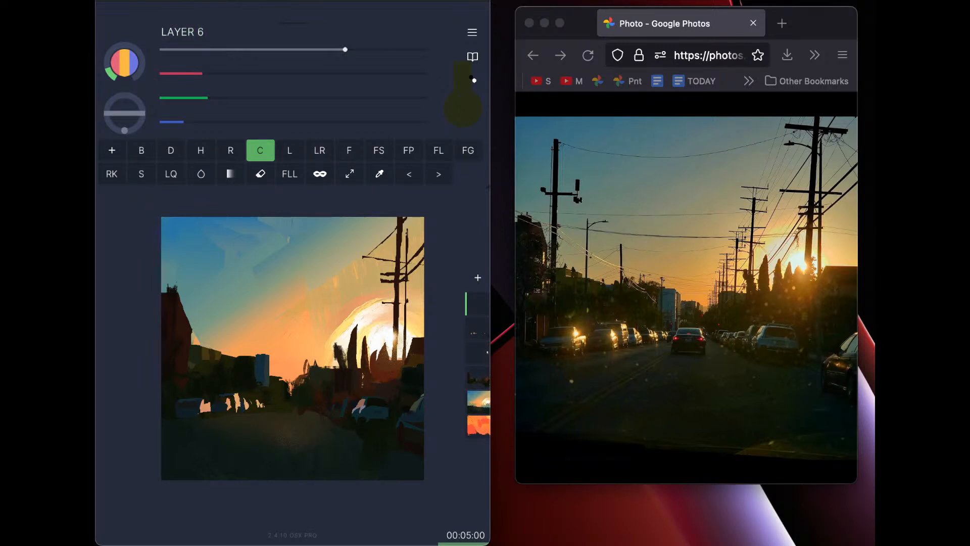
Mix a muted grey-teal and fill the silhouette of a car in the middle of the road with Fill Lasso
click(438, 151)
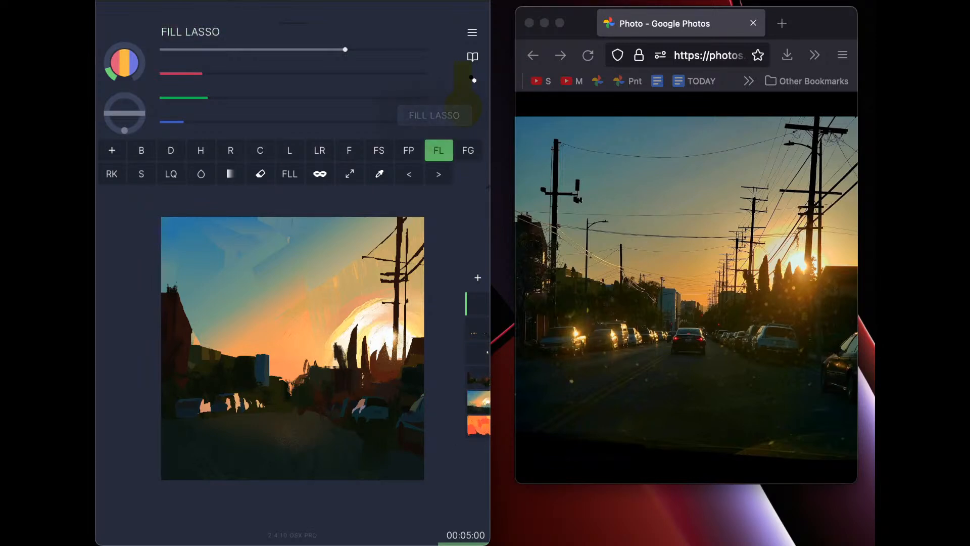
mouse_move(203, 74)
mouse_down()
mouse_move(252, 73)
mouse_move(221, 80)
mouse_up()
click(258, 97)
click(261, 121)
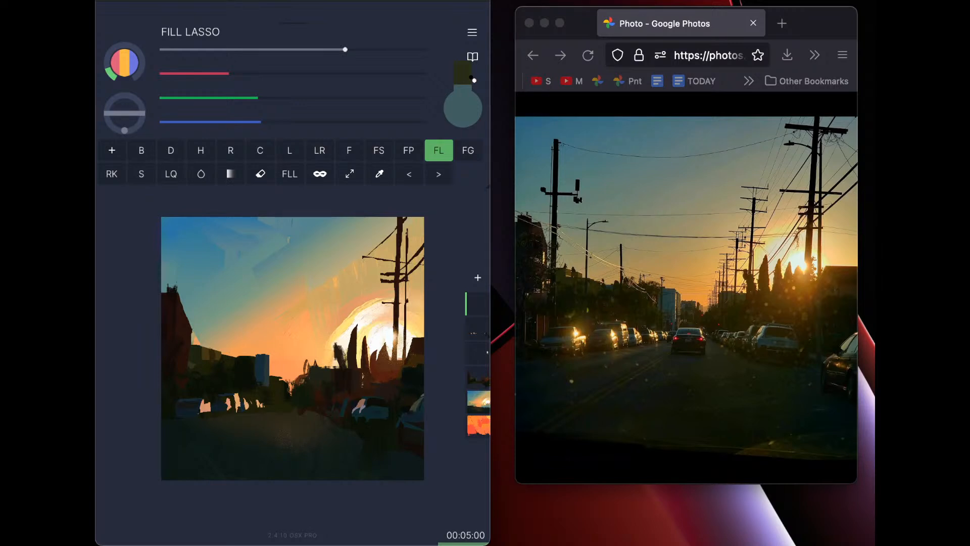
mouse_move(297, 396)
mouse_down()
mouse_move(273, 412)
mouse_move(299, 412)
mouse_move(301, 403)
mouse_move(292, 415)
mouse_move(304, 415)
mouse_move(271, 411)
mouse_move(270, 420)
mouse_move(308, 419)
mouse_up()
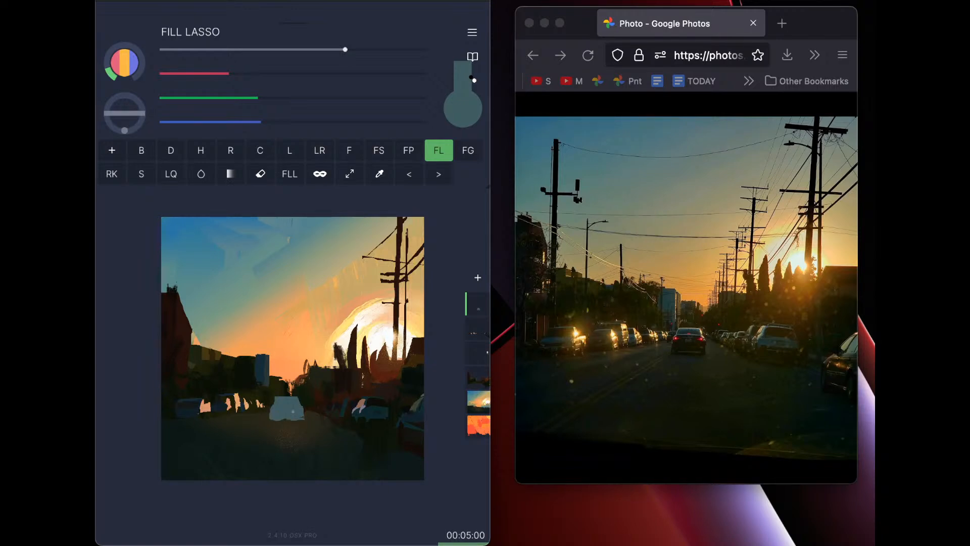
Mix a dark grey-green, turn on stencil mode and fill over the whole car silhouette
drag(257, 98, 213, 97)
drag(261, 122, 216, 121)
drag(229, 74, 190, 73)
drag(212, 98, 195, 122)
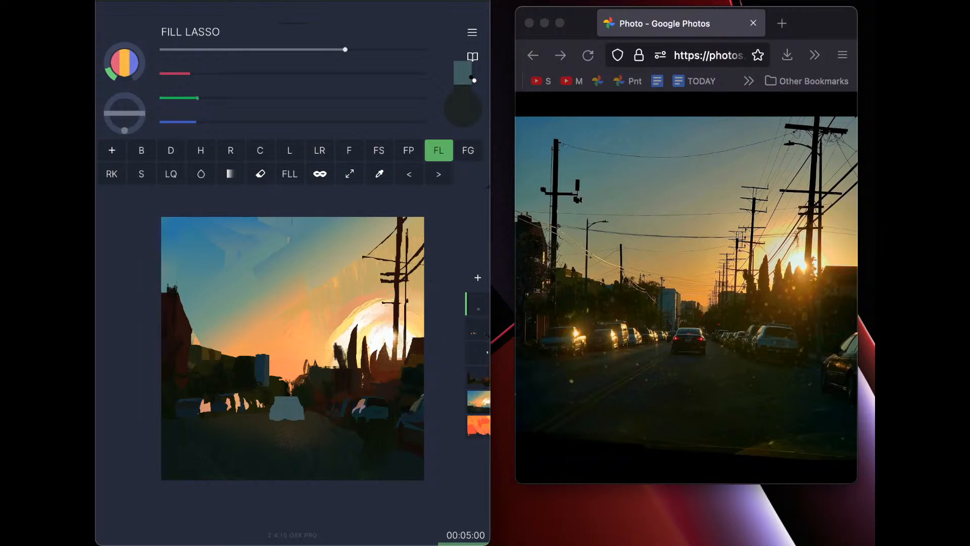
click(320, 173)
mouse_move(269, 396)
mouse_down()
mouse_move(305, 420)
mouse_move(271, 420)
mouse_up()
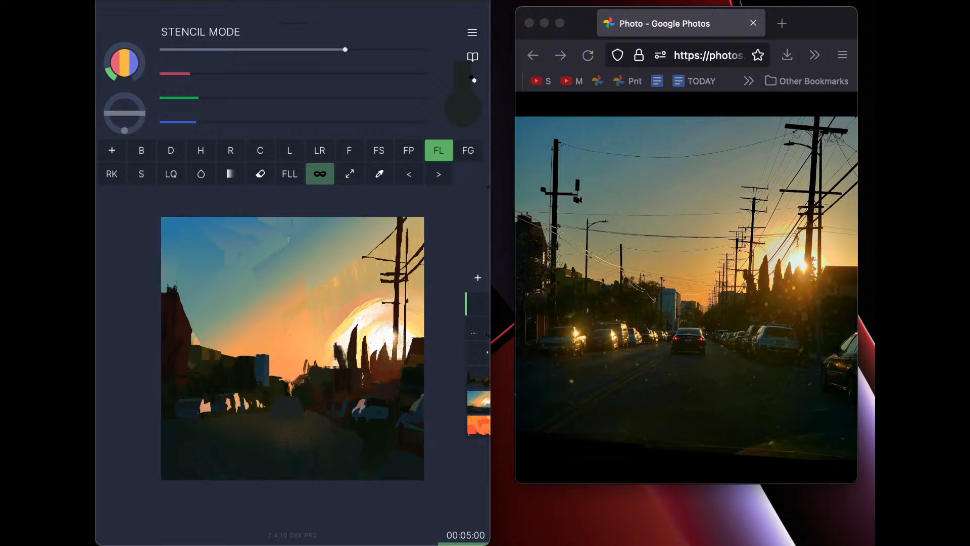
Mix a dark teal-blue and fill the car's rear window area, undoing the last unwanted fill
drag(190, 73, 173, 74)
drag(195, 122, 217, 121)
drag(198, 98, 246, 121)
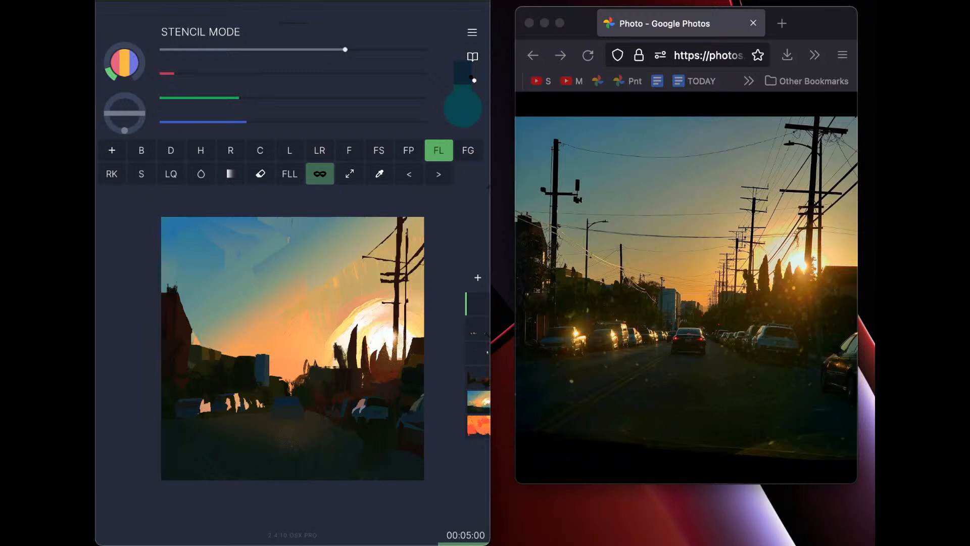
mouse_move(285, 399)
mouse_down()
mouse_move(273, 399)
mouse_move(299, 400)
mouse_up()
click(410, 174)
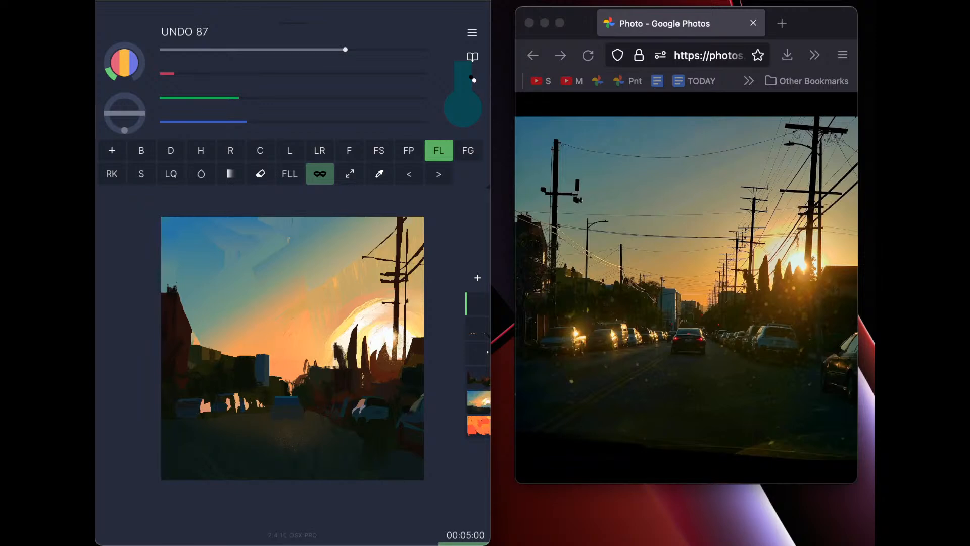
Mix a warm tan and fill a small sunlit highlight on the car's rear window
drag(174, 74, 279, 97)
drag(218, 74, 289, 96)
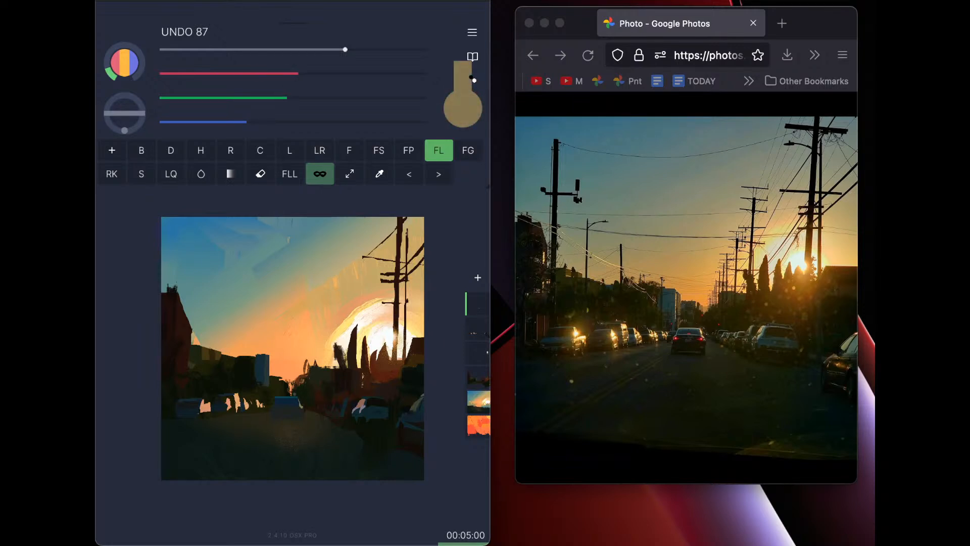
Darken the color to a deep grey-green and fill the shaded parts of the car
click(249, 98)
click(233, 74)
drag(223, 122, 212, 121)
click(208, 97)
click(210, 74)
click(194, 122)
click(190, 97)
click(178, 73)
click(194, 97)
click(185, 74)
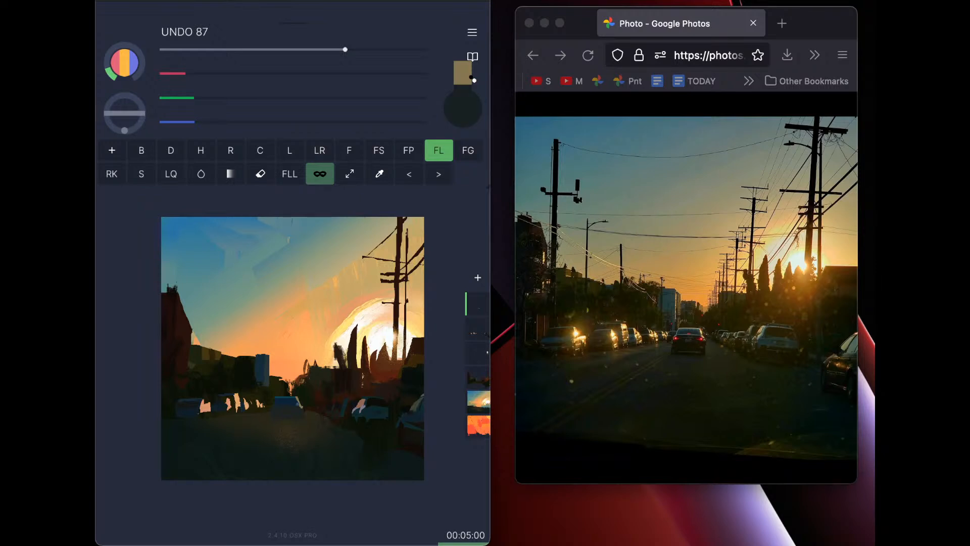
Mix a near-black color and fill the lower body and underside of the car
click(182, 98)
click(175, 121)
click(172, 74)
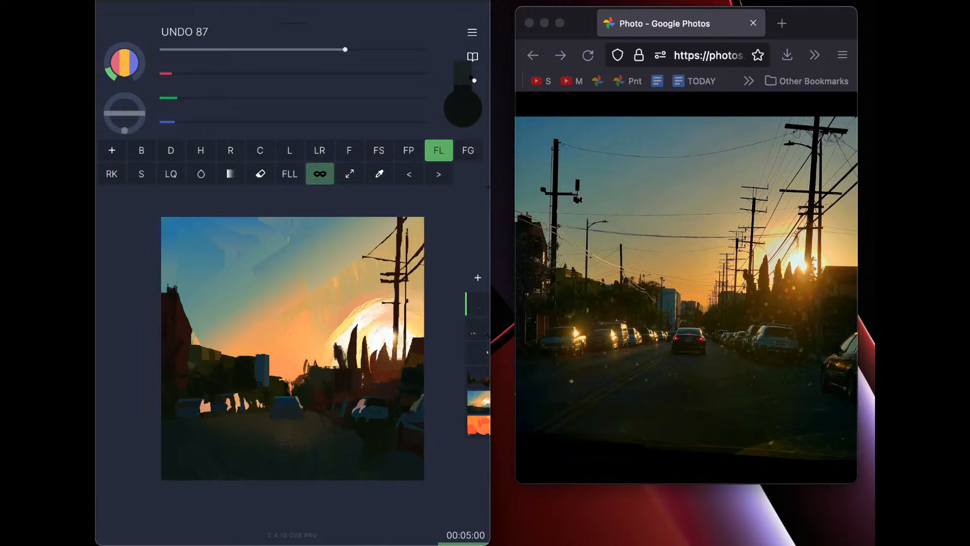
drag(296, 406, 271, 415)
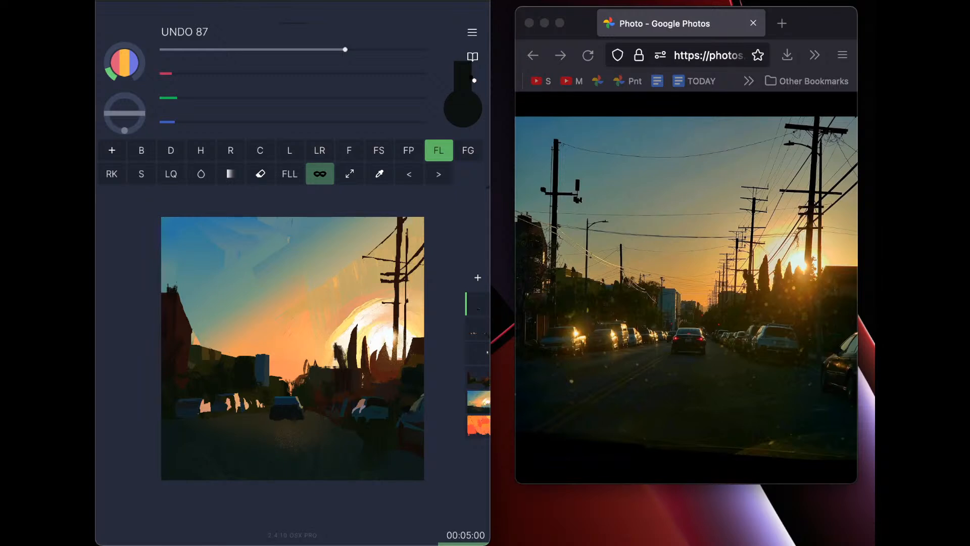
Mix a dark navy and shade the car's body using the Mix tool at a smaller brush size
click(184, 98)
click(191, 122)
click(231, 174)
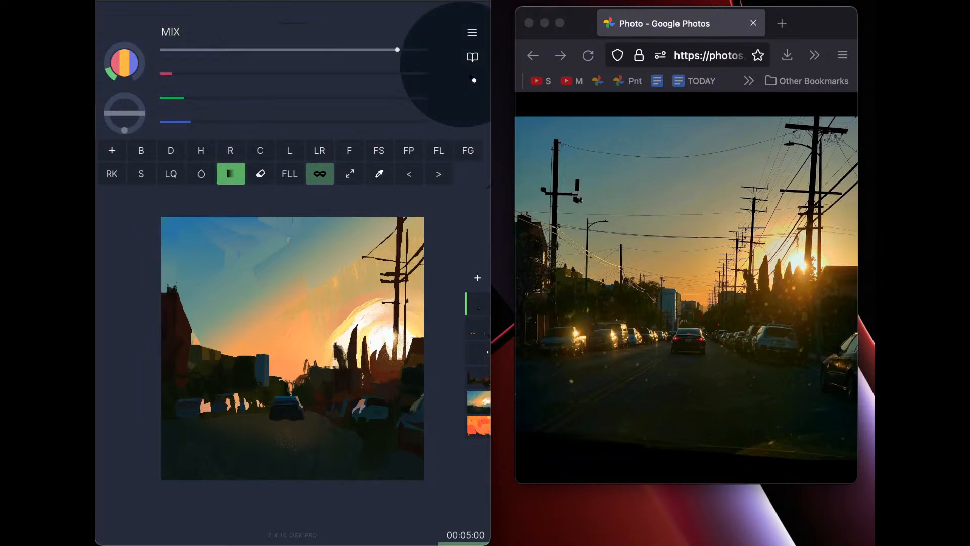
drag(270, 50, 308, 50)
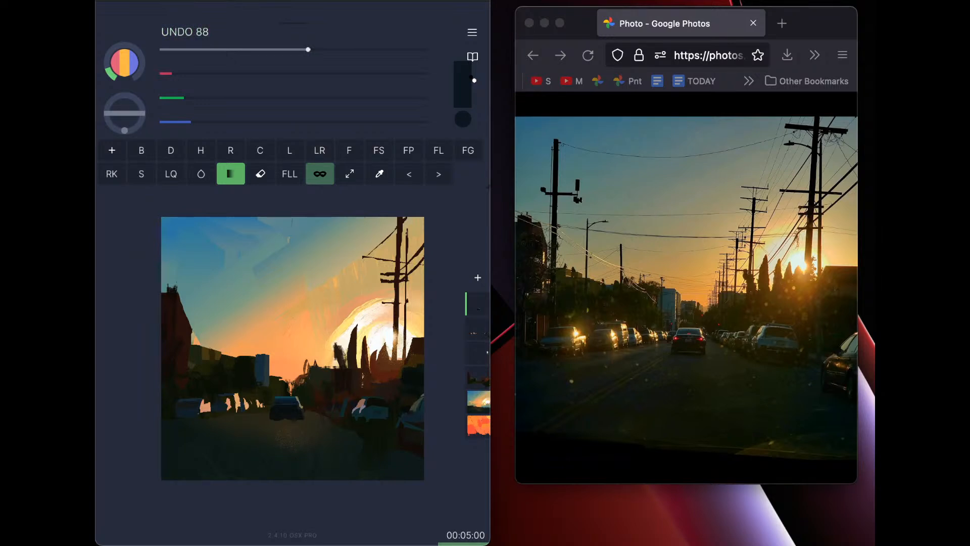
Mix a dark red and paint the car's two taillights with the Chisel brush
drag(172, 74, 272, 73)
key(c)
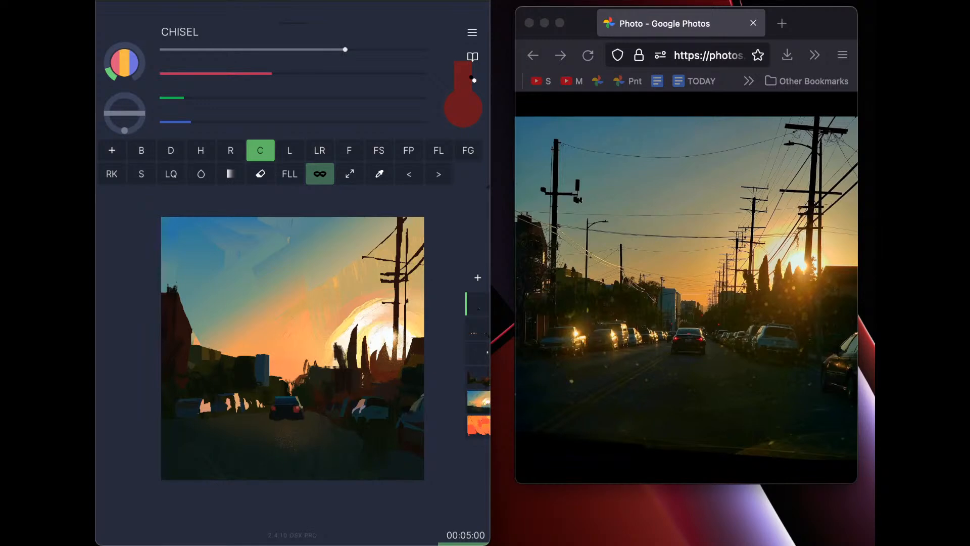
drag(271, 405, 272, 409)
Mix a bright orange-red, set the Chisel size to 41 and paint the glowing parts of the taillights
drag(272, 73, 420, 95)
drag(183, 97, 241, 97)
mouse_move(345, 50)
mouse_down()
mouse_move(287, 49)
mouse_move(324, 49)
mouse_up()
drag(241, 98, 214, 98)
drag(416, 74, 427, 73)
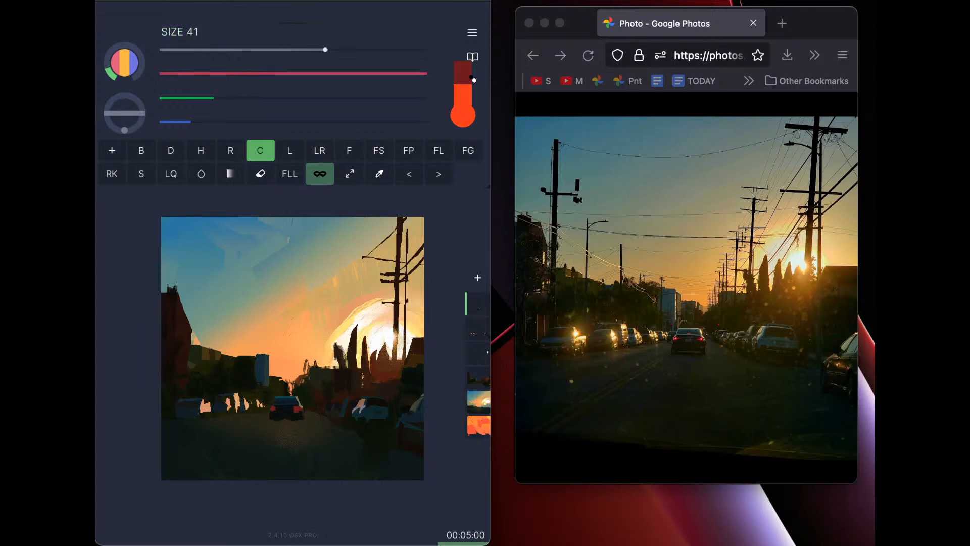
click(297, 408)
Mix a near-white pink and add small bright glints in the centers of the taillights
drag(354, 97, 416, 96)
drag(412, 121, 410, 96)
drag(423, 121, 440, 118)
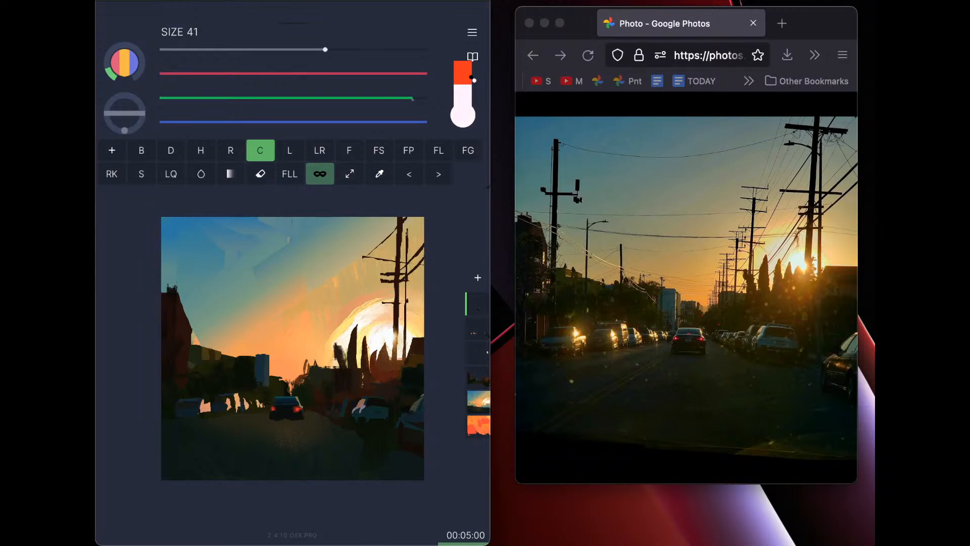
click(470, 77)
Mix a deep red, touch up the glow around the taillights and turn stencil mode off
drag(413, 97, 208, 97)
click(191, 122)
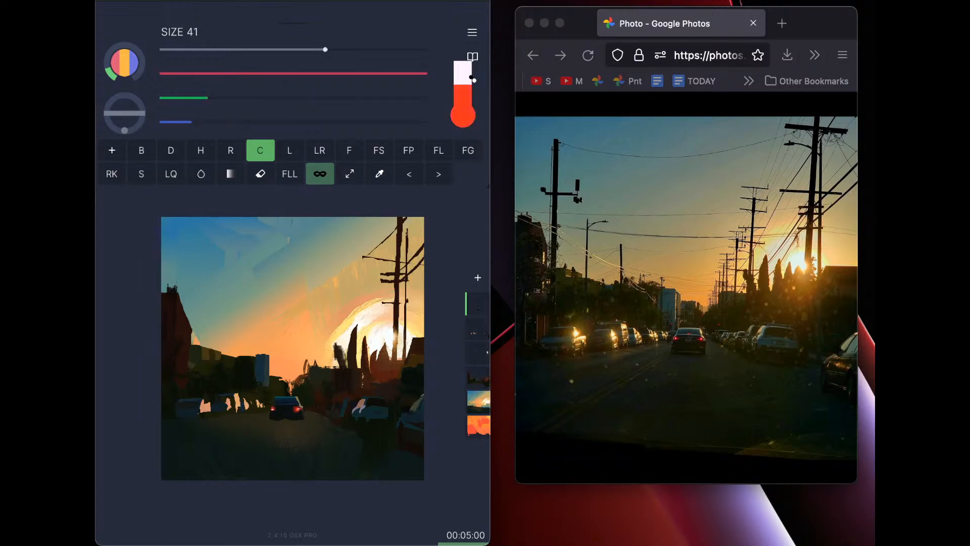
drag(426, 74, 304, 73)
drag(208, 97, 178, 98)
drag(183, 121, 176, 122)
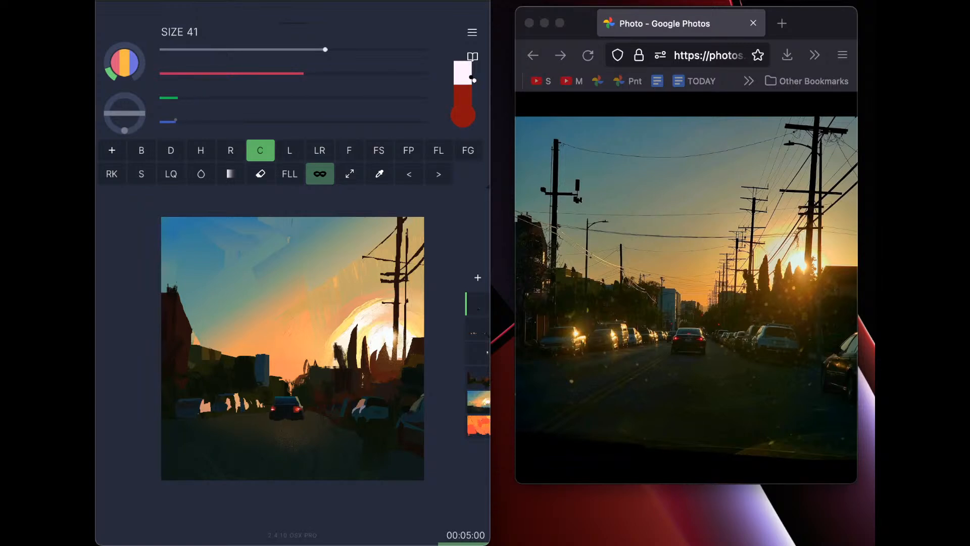
click(320, 174)
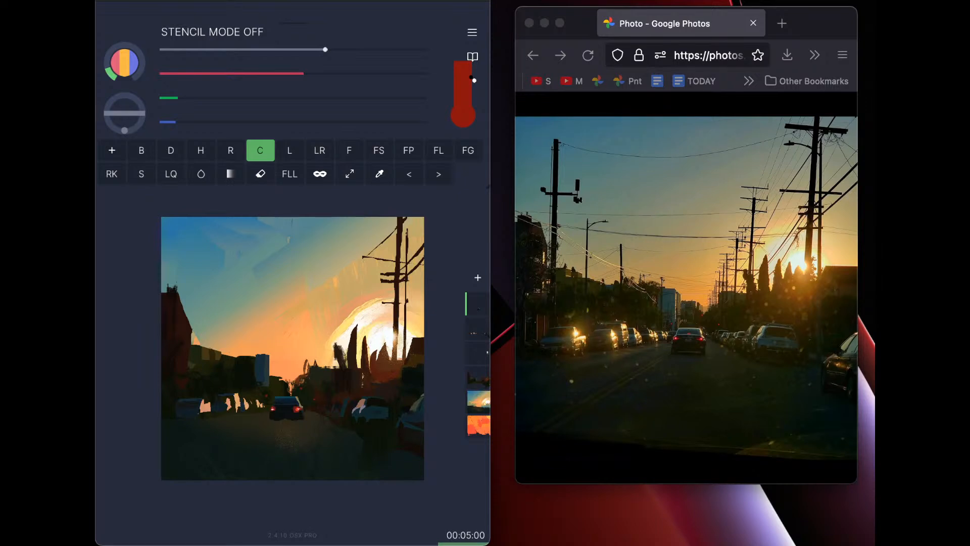
On layer 3, sample the dark tone beside the parked cars, shift it to a reddish brown and paint with the Chisel
click(478, 378)
click(379, 174)
click(328, 394)
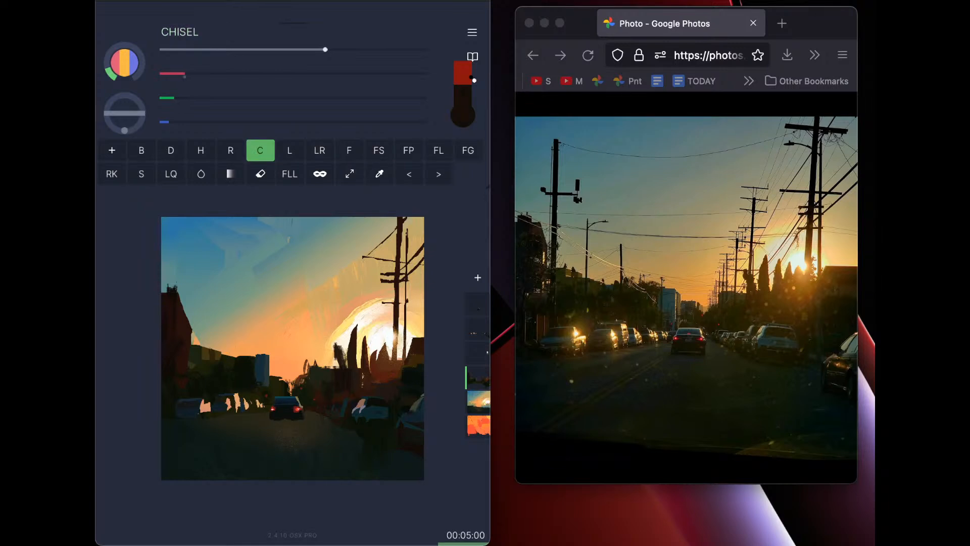
drag(168, 122, 178, 122)
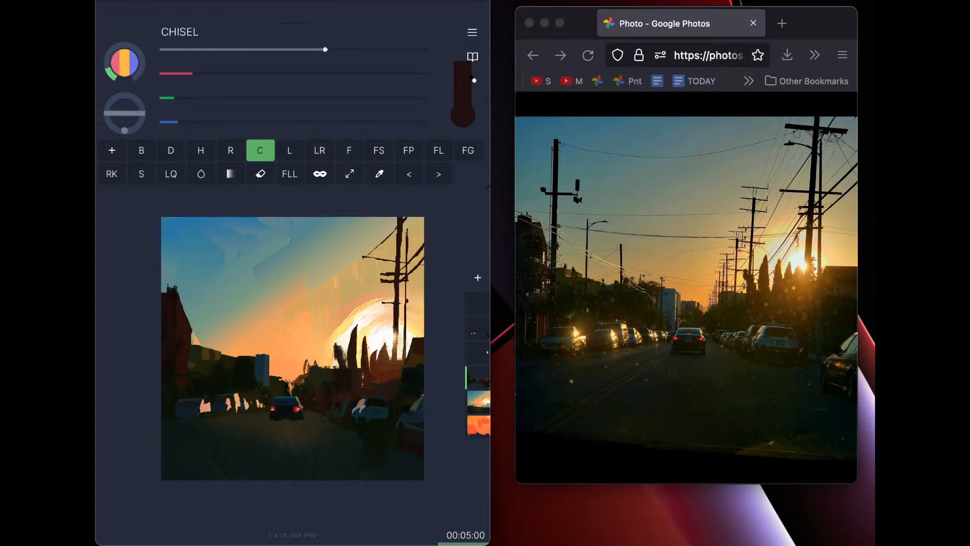
On layer 3, sample a brown from the cypress trees and paint jagged foliage along their silhouettes with the Chisel
key(Down)
key(Up)
key(Up)
key(Down)
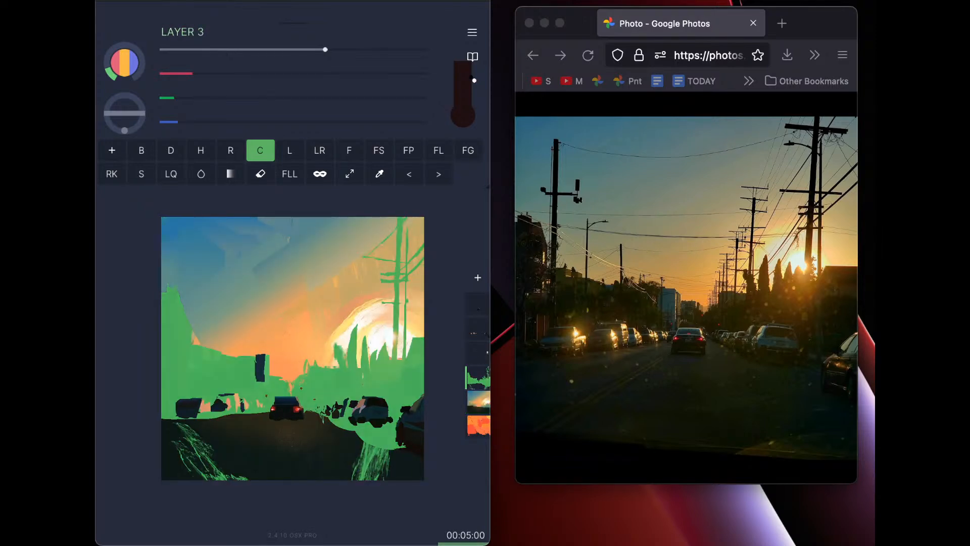
key(i)
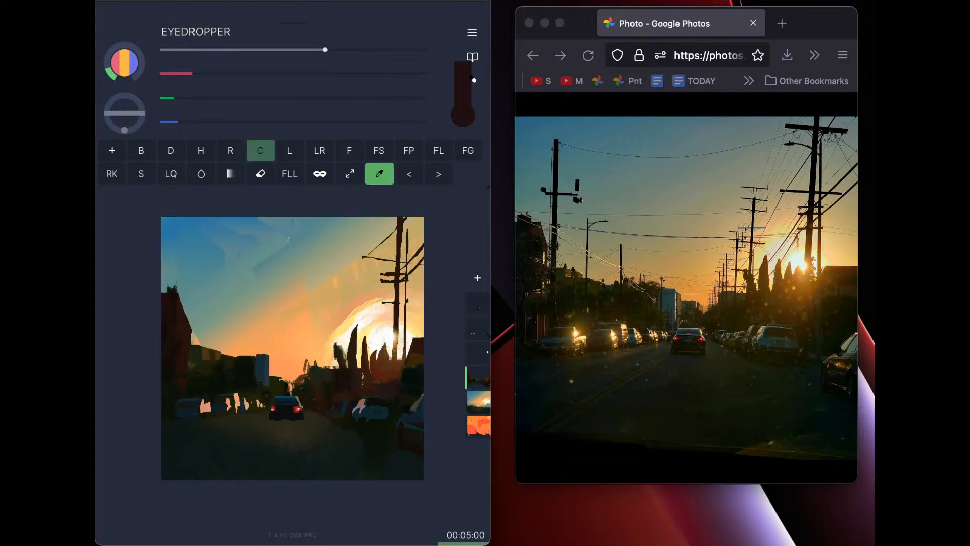
click(340, 353)
mouse_move(336, 341)
mouse_down()
mouse_move(347, 372)
mouse_move(359, 367)
mouse_up()
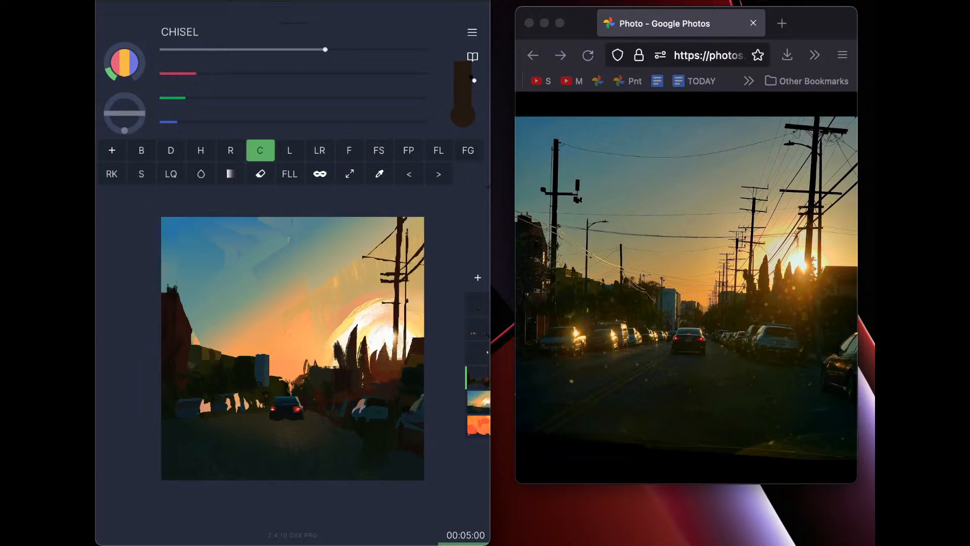
Set the Chisel's Tex Noise Y to 300% and Tex Noise Size to 18%, and undo a test stroke on the canvas
click(260, 151)
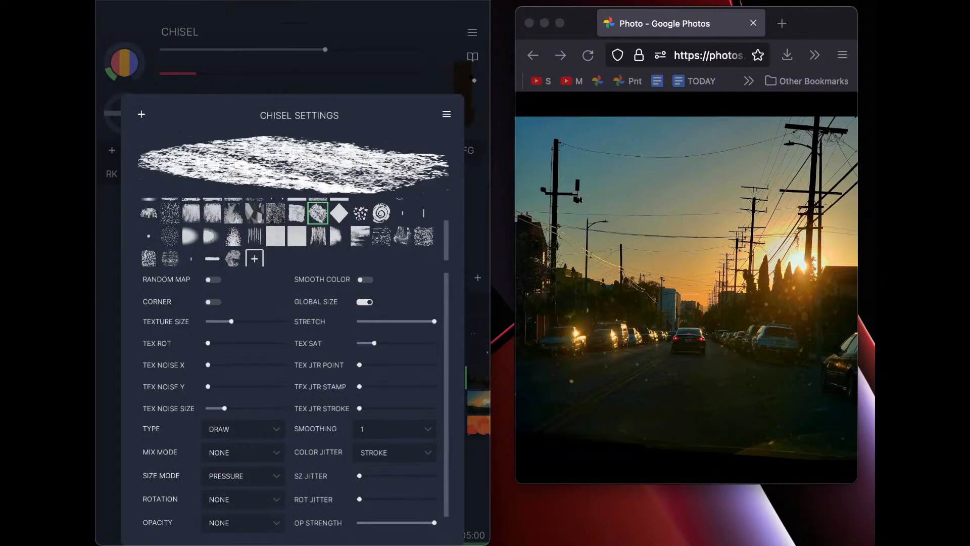
drag(207, 386, 329, 395)
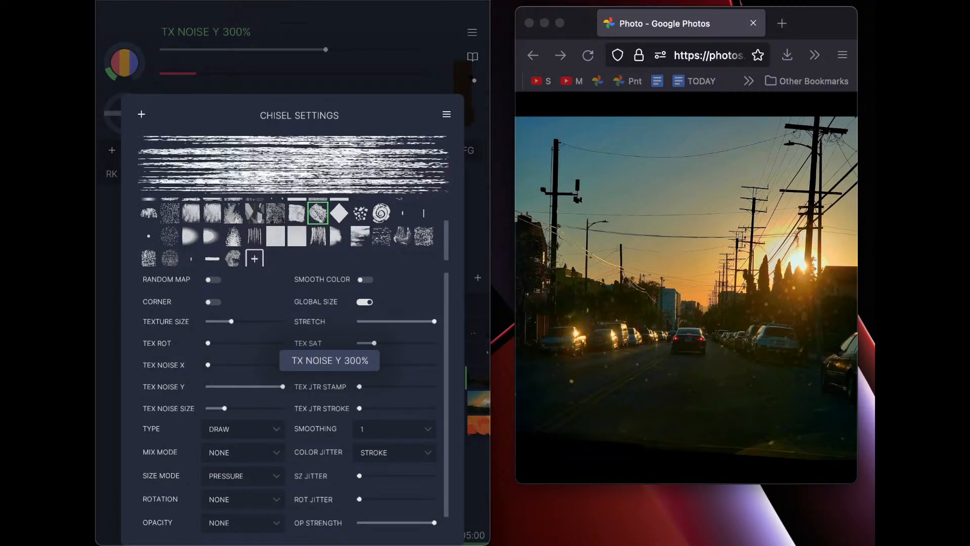
mouse_move(225, 408)
mouse_down()
mouse_move(254, 408)
mouse_move(247, 387)
mouse_move(217, 386)
mouse_move(317, 398)
mouse_up()
mouse_move(243, 408)
mouse_down()
mouse_move(206, 409)
mouse_move(283, 408)
mouse_up()
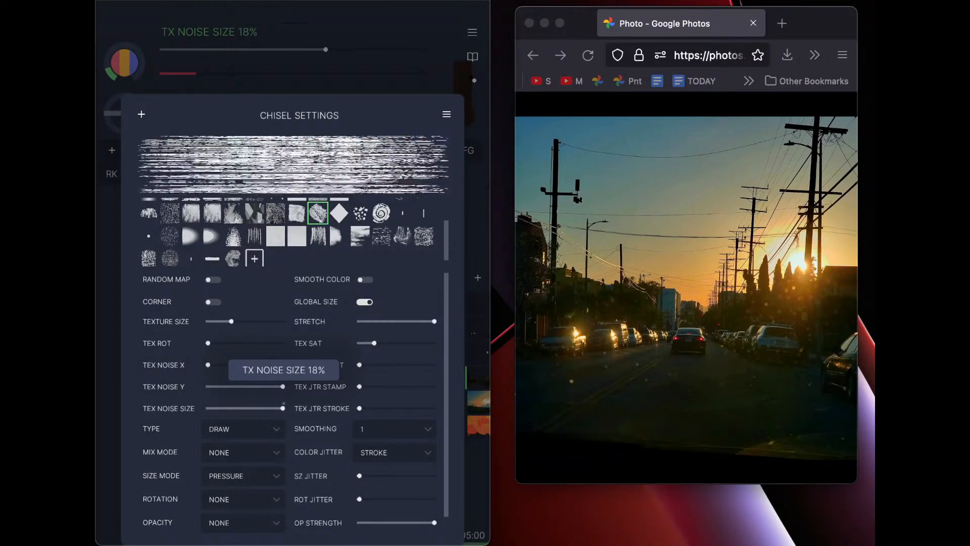
mouse_move(254, 267)
mouse_down()
mouse_move(295, 379)
mouse_move(270, 238)
mouse_move(332, 366)
mouse_move(287, 247)
mouse_move(371, 351)
mouse_up()
key(super+z)
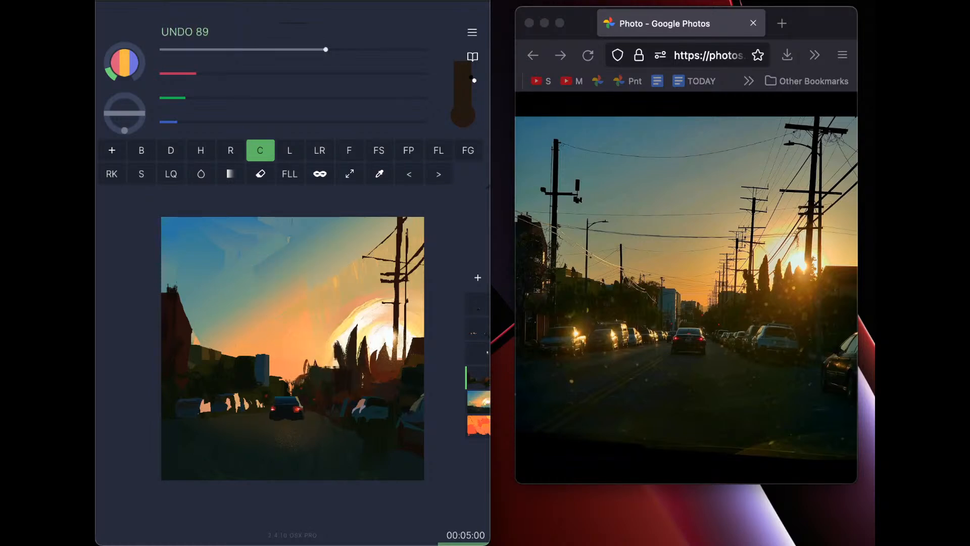
Set the Chisel size to 70, make a broad test stroke across the sky and undo it
drag(329, 48, 343, 47)
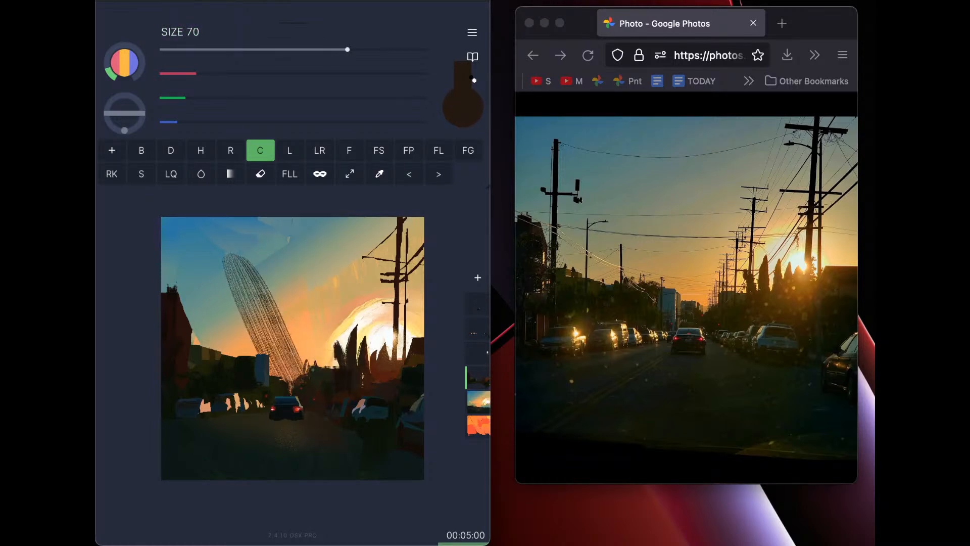
key(super+z)
key(super+z)
key(super+z)
key(super+z)
Try the rough square texture on the Chisel with a stroke across the sky and undo the stroke
click(260, 151)
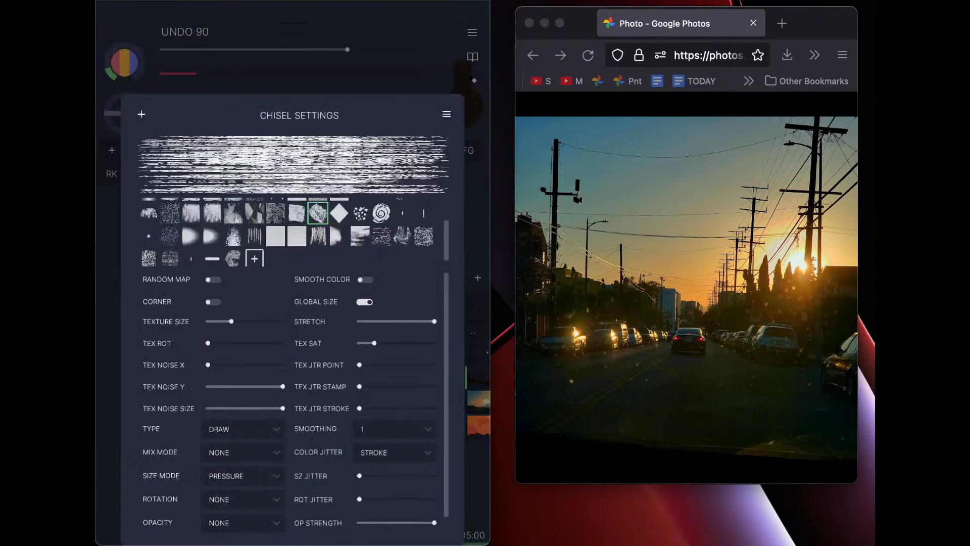
click(296, 213)
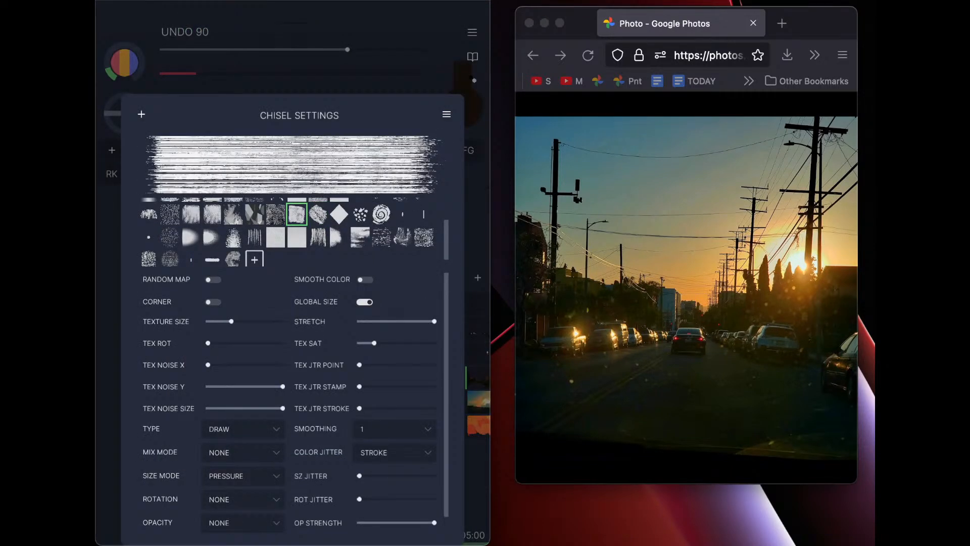
click(108, 243)
mouse_move(218, 245)
mouse_down()
mouse_move(309, 371)
mouse_move(278, 230)
mouse_move(222, 249)
mouse_move(283, 339)
mouse_up()
key(super+z)
Set the Chisel's Texture Size to 90% and try the horizontally streaked texture with a stroke over the sky, undoing the stroke
click(260, 151)
drag(231, 321, 229, 321)
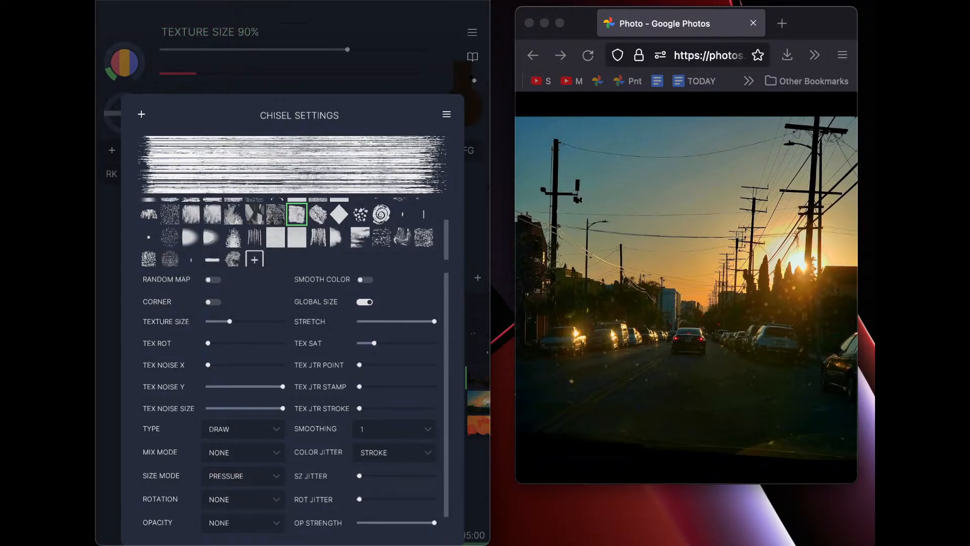
click(212, 214)
click(317, 214)
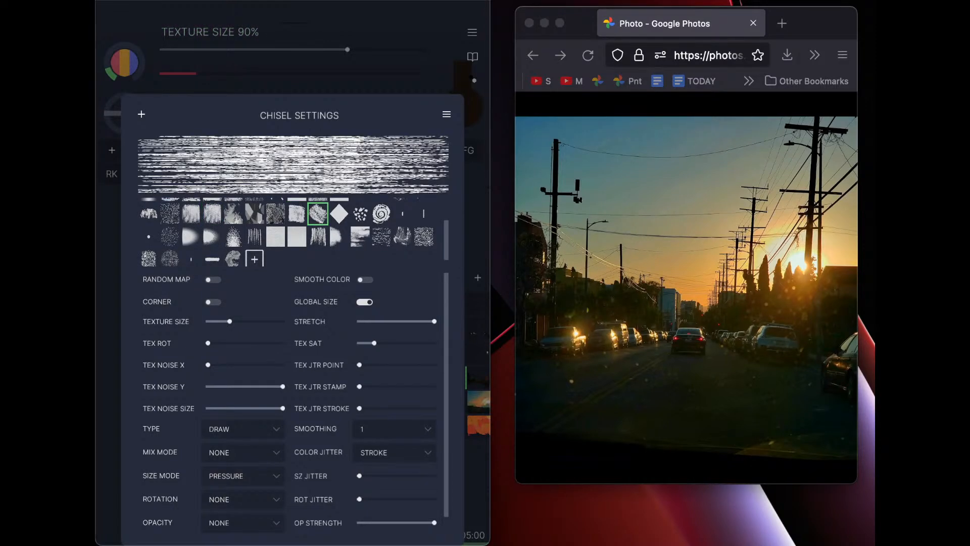
click(359, 237)
key(Escape)
mouse_move(307, 307)
mouse_down()
mouse_move(246, 306)
mouse_move(205, 283)
mouse_move(234, 314)
mouse_move(279, 231)
mouse_move(340, 338)
mouse_move(343, 325)
mouse_up()
click(409, 174)
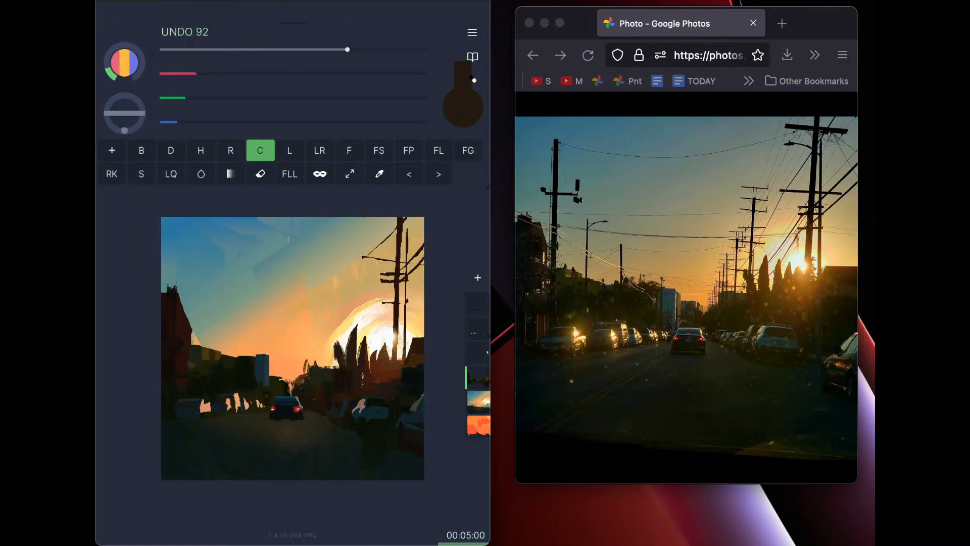
Switch the Chisel to the ragged, layered texture beside the speckled square one, and make a diagonal test stroke across the sky, undoing the stroke
click(261, 151)
scroll(294, 229, up, 2)
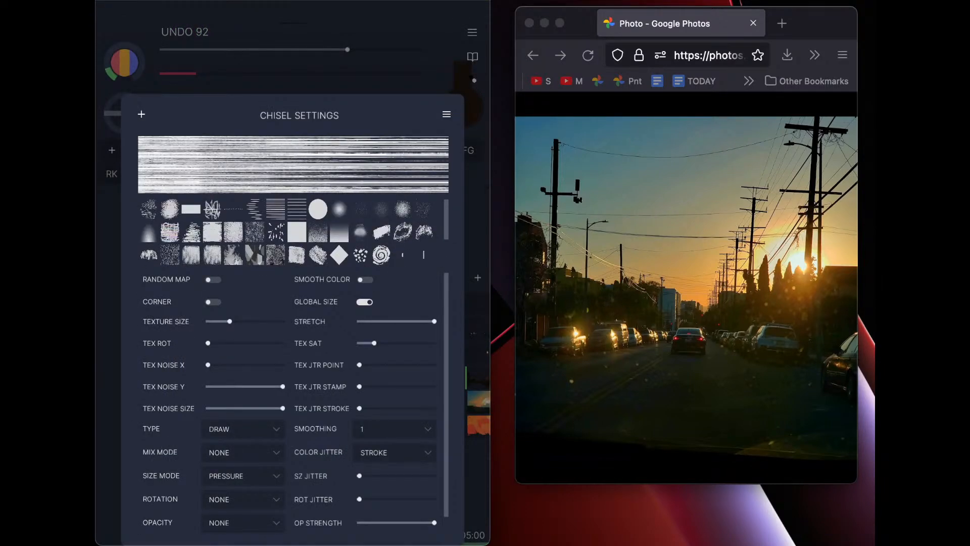
click(169, 232)
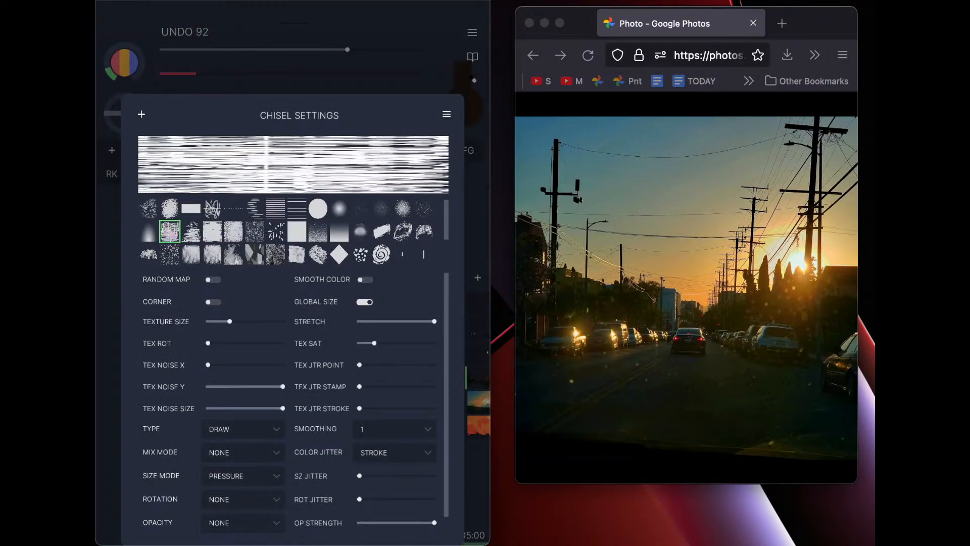
click(191, 231)
key(Escape)
mouse_move(247, 245)
mouse_down()
mouse_move(283, 373)
mouse_move(282, 274)
mouse_move(304, 371)
mouse_move(313, 249)
mouse_move(322, 365)
mouse_up()
click(409, 173)
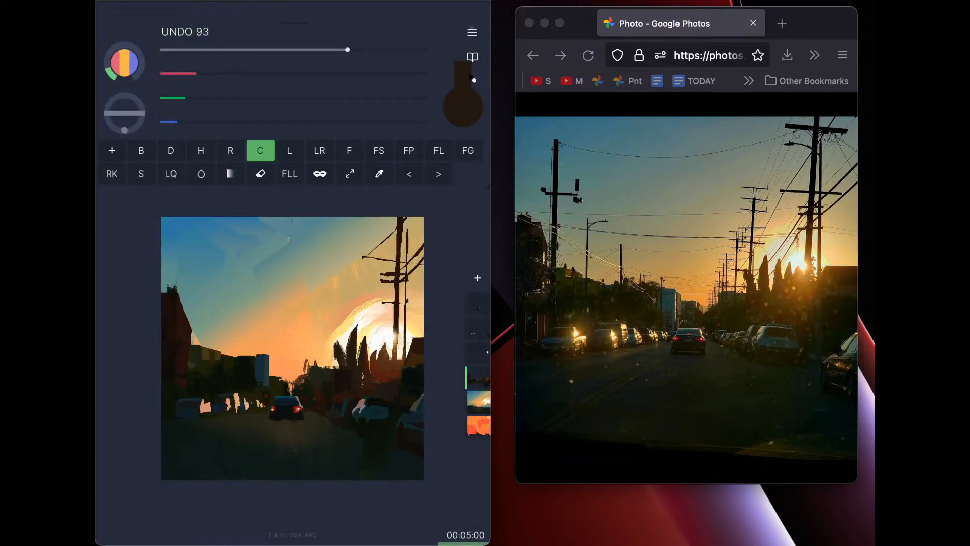
Toggle antialiasing off and back on in the settings, and make a textured test stroke over the distant buildings, undoing the stroke
click(472, 33)
scroll(166, 273, down, 10)
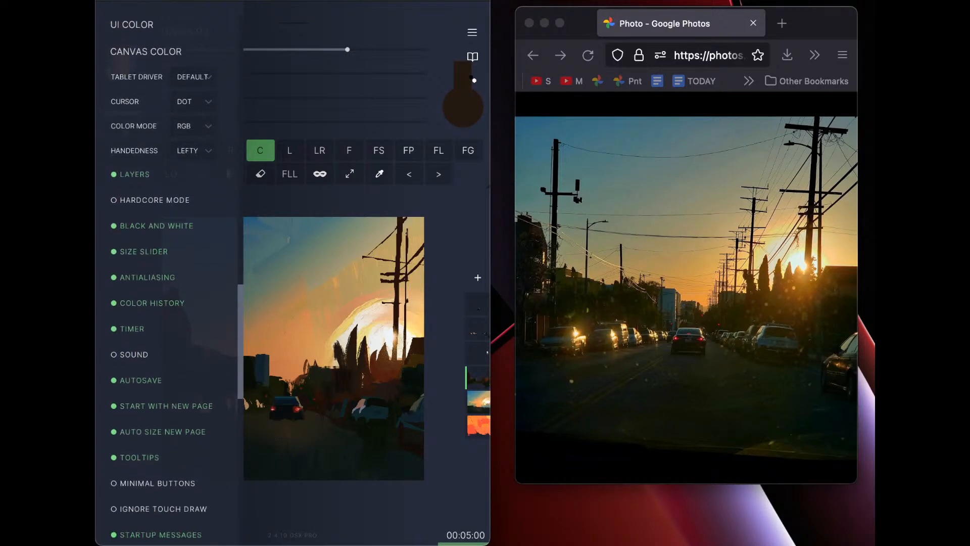
scroll(115, 94, up, 5)
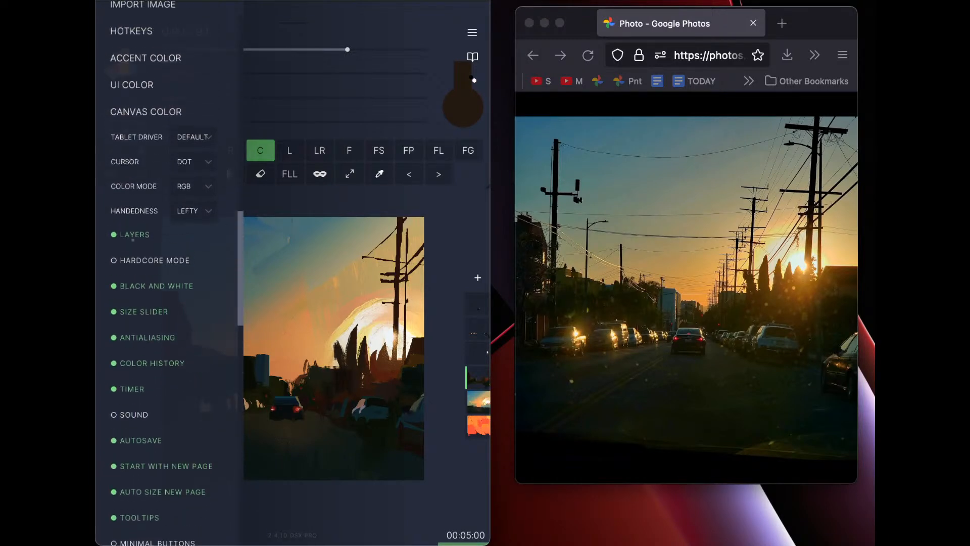
scroll(166, 273, down, 3)
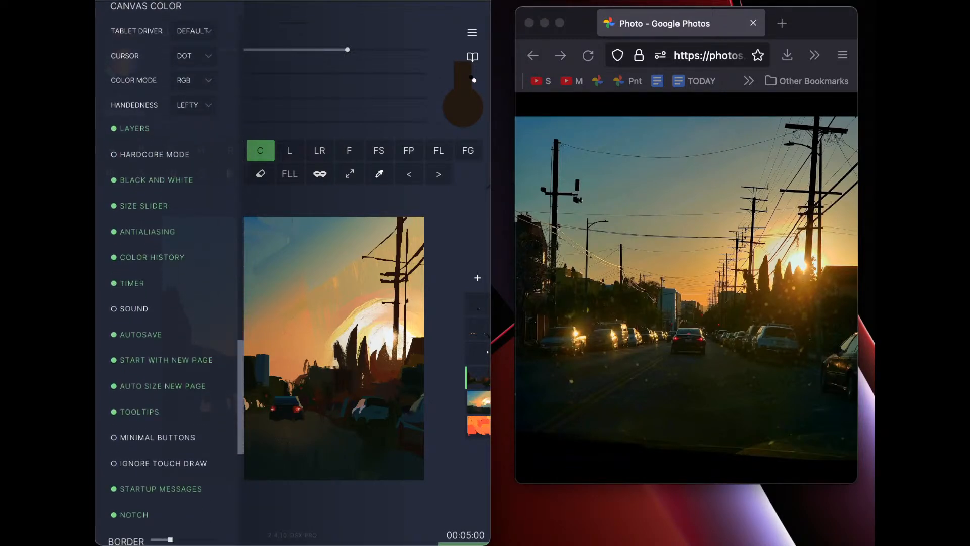
click(147, 231)
click(147, 232)
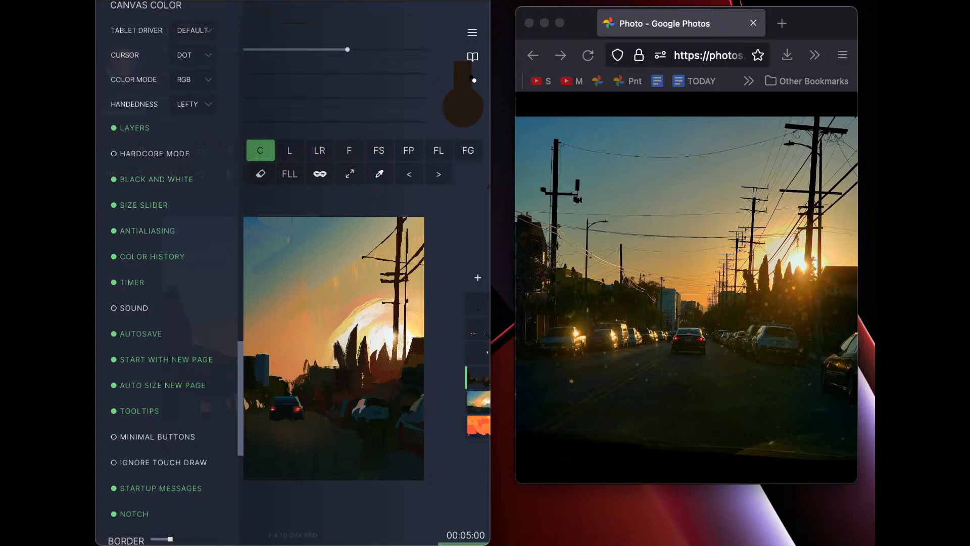
click(323, 303)
drag(258, 353, 300, 378)
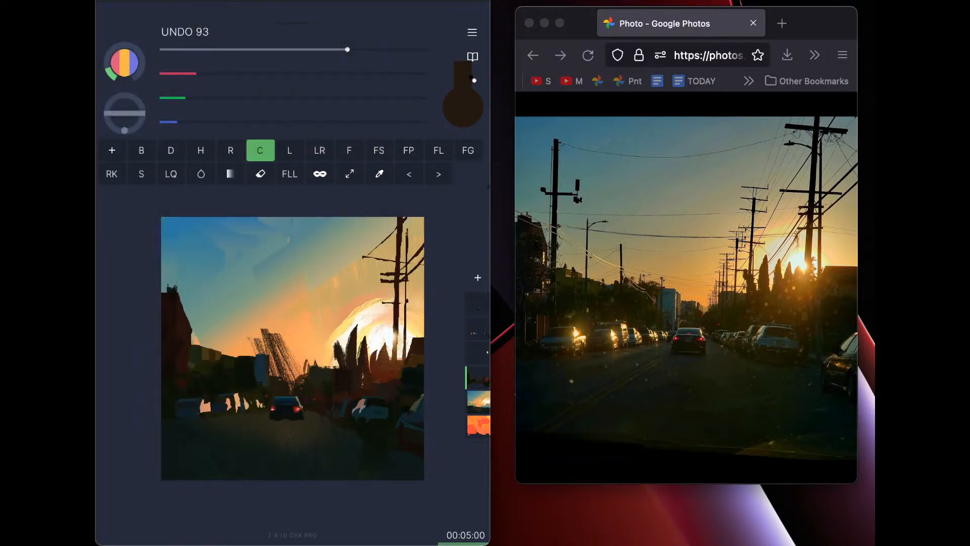
click(408, 174)
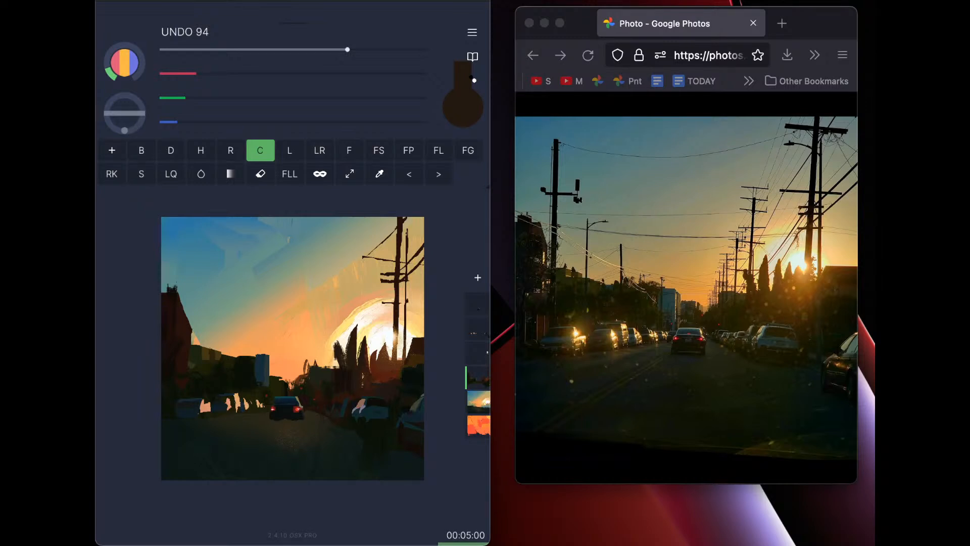
Sample the dark car color, warm it to brown, set the Chisel size to 19 and paint short vertical strokes along the blue building's edge
click(379, 174)
drag(286, 398, 290, 397)
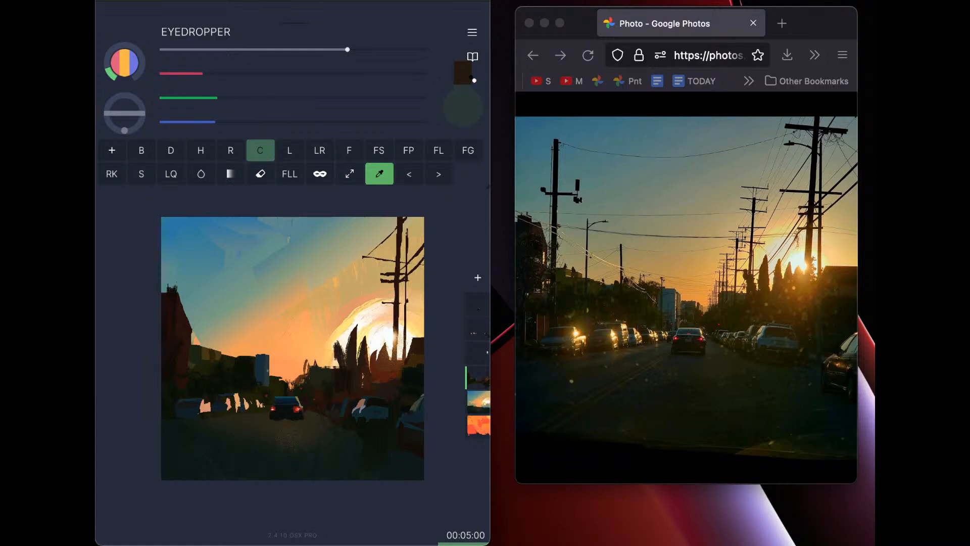
drag(203, 73, 233, 74)
drag(347, 49, 291, 49)
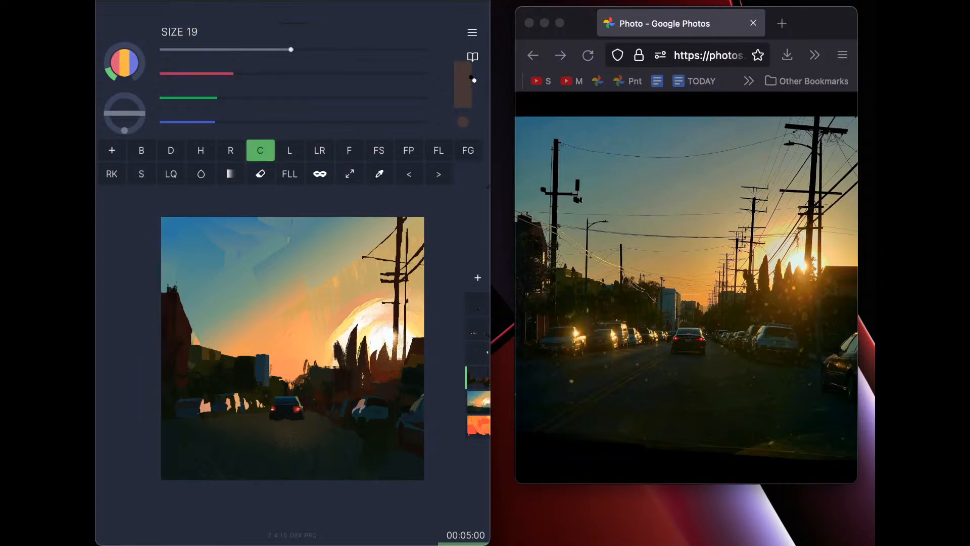
drag(269, 359, 269, 367)
drag(217, 98, 225, 98)
drag(271, 365, 271, 380)
Shift the color to a muted blue-grey, paint a small building beside the blue tower, and darken the color to a deep olive grey
drag(227, 74, 216, 74)
drag(226, 98, 223, 122)
drag(217, 73, 206, 73)
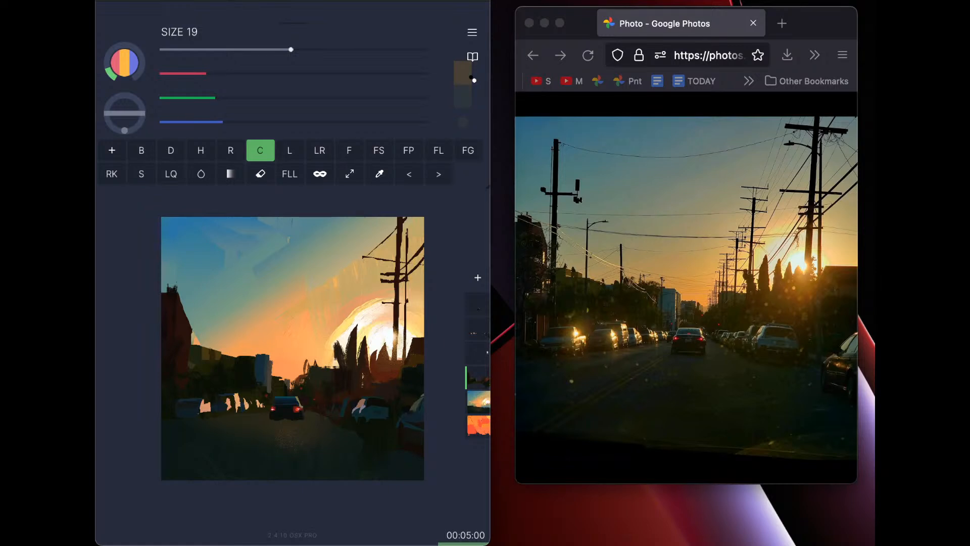
drag(278, 377, 279, 386)
drag(216, 97, 201, 97)
drag(222, 122, 199, 121)
drag(206, 74, 194, 74)
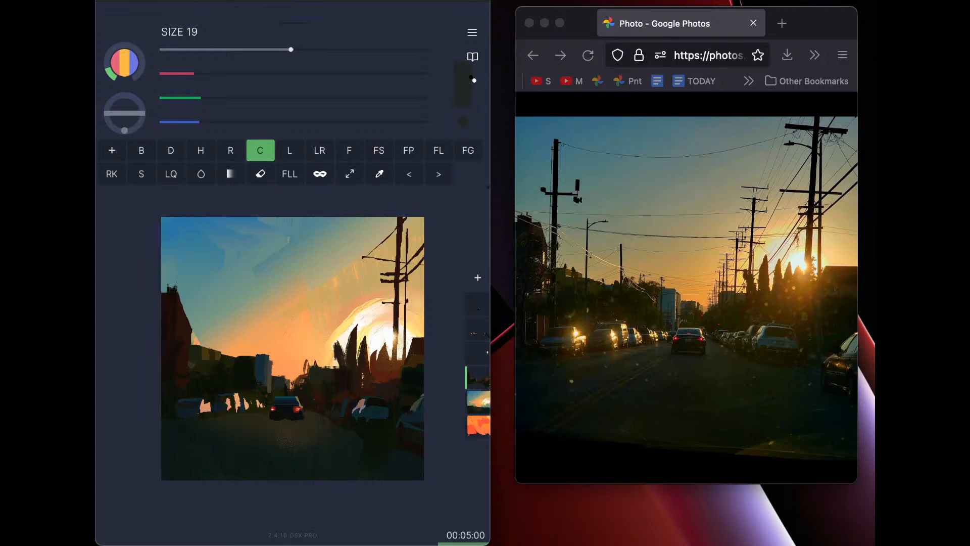
Sample the dark green of the left-side trees, darken it and stroke it over the foliage beside the left building
key(i)
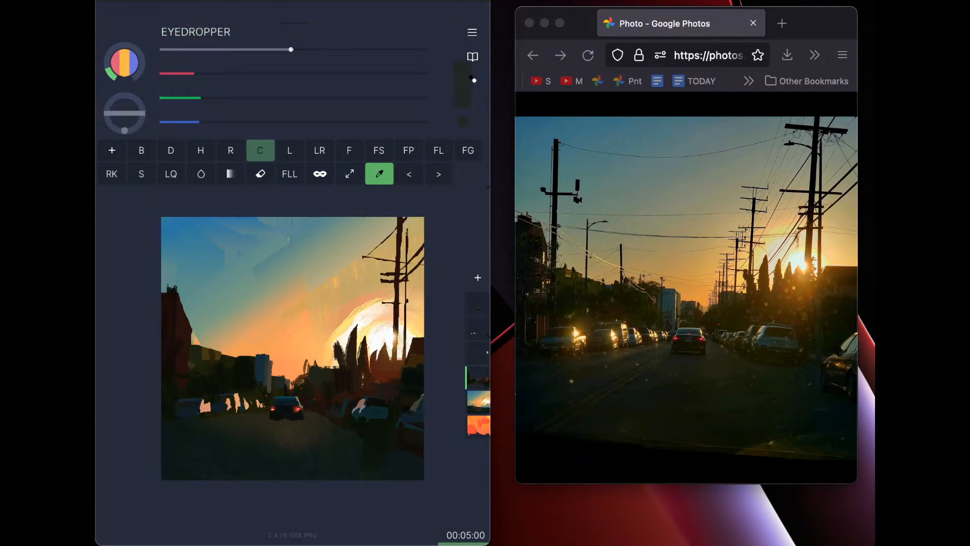
click(235, 366)
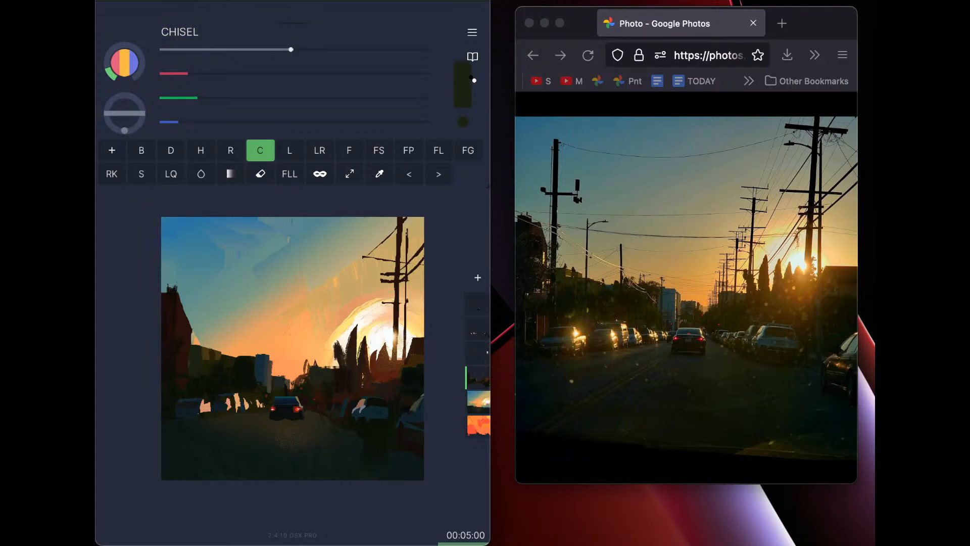
drag(197, 98, 177, 73)
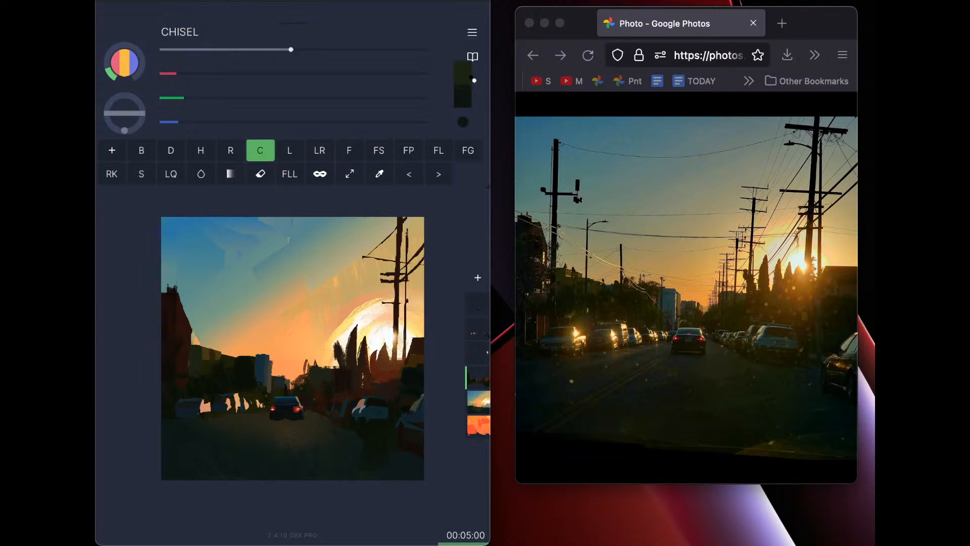
drag(190, 386, 214, 364)
Sample the reddish brown of the building at the painting's right edge, darken it and paint over that building
alt+click(417, 348)
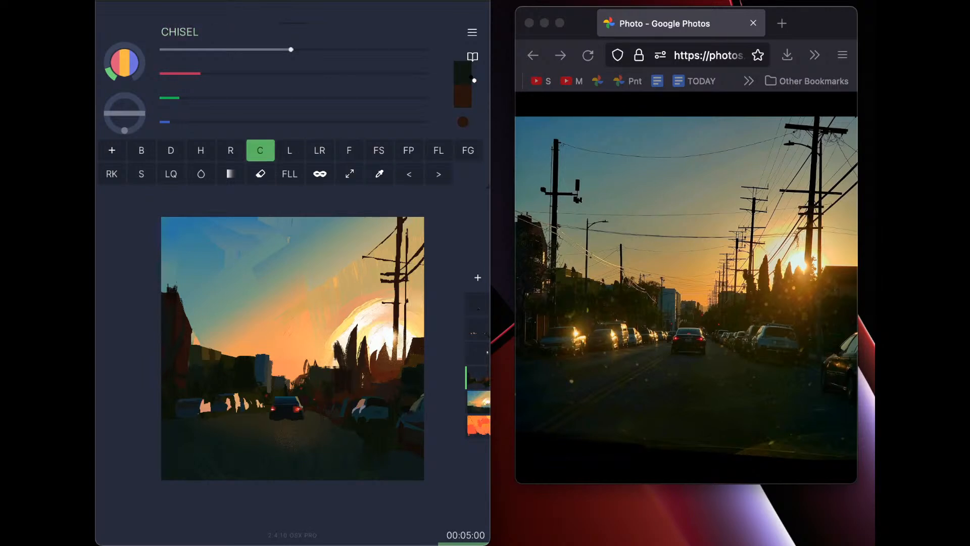
click(173, 97)
click(190, 74)
drag(417, 350, 423, 355)
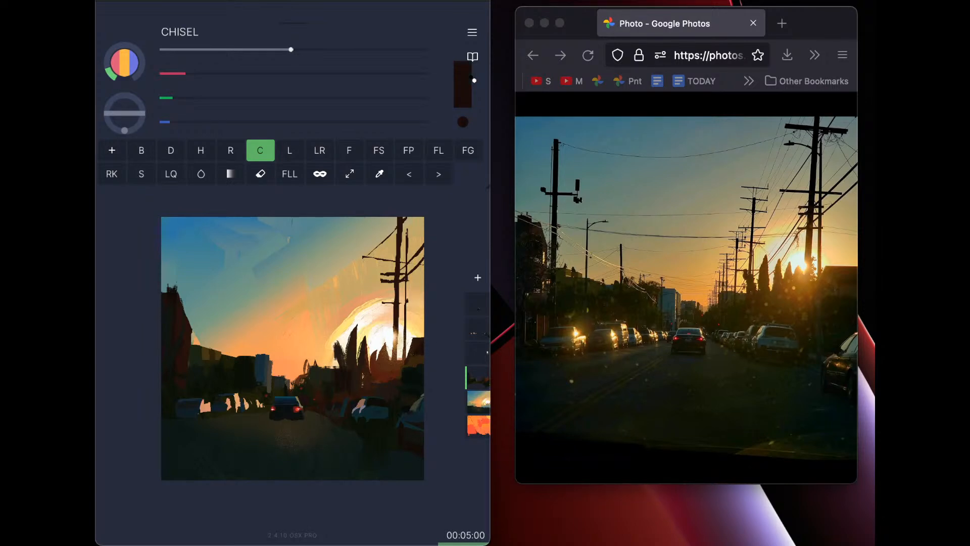
Mix a near-black brown, paint it over the road in the painting's lower right corner, and undo the last edit after switching to the eraser
click(180, 98)
click(180, 122)
click(189, 73)
drag(402, 434, 422, 449)
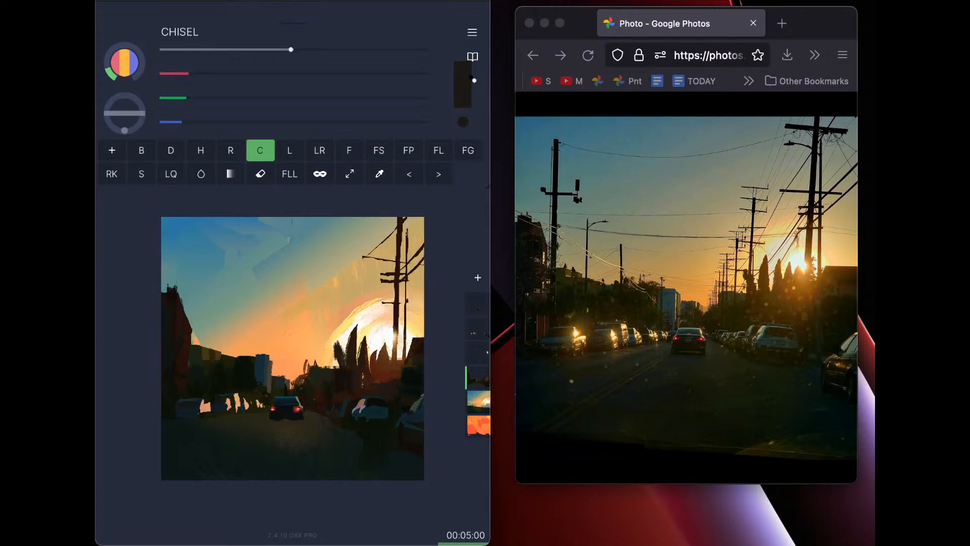
drag(189, 74, 204, 74)
click(260, 174)
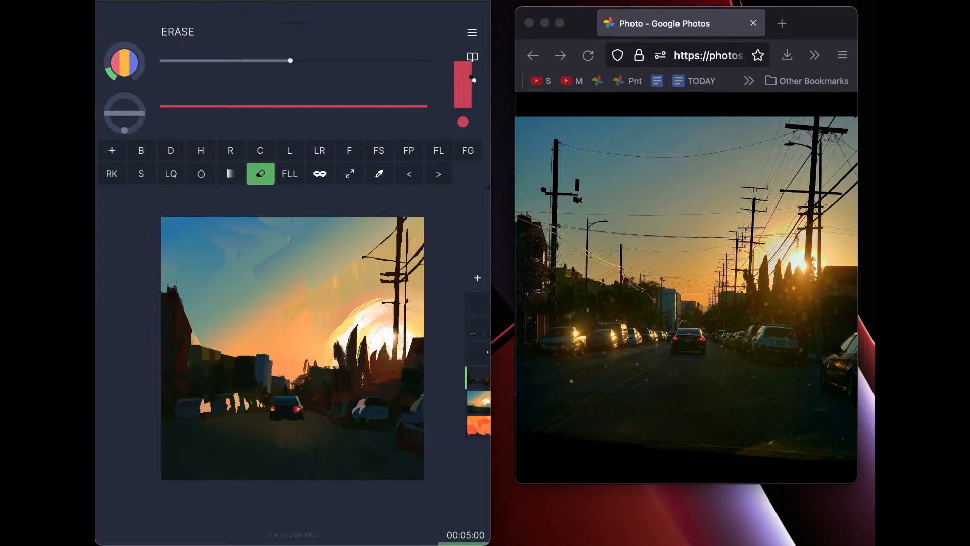
key(super+z)
On the sky layer, sample the orange sky, lighten it to pale peach and try small textured strokes near the sun, undoing the last one
scroll(292, 348, down, 5)
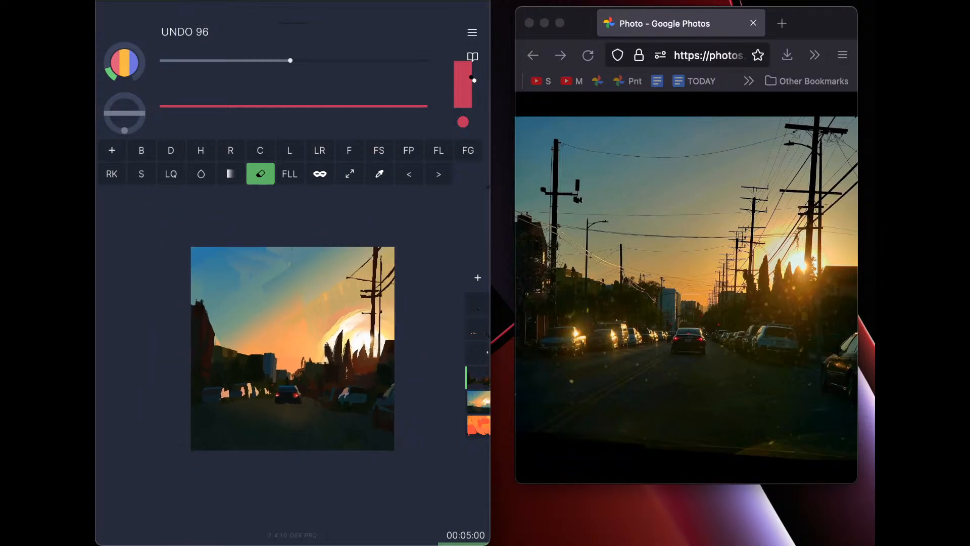
scroll(293, 349, down, 4)
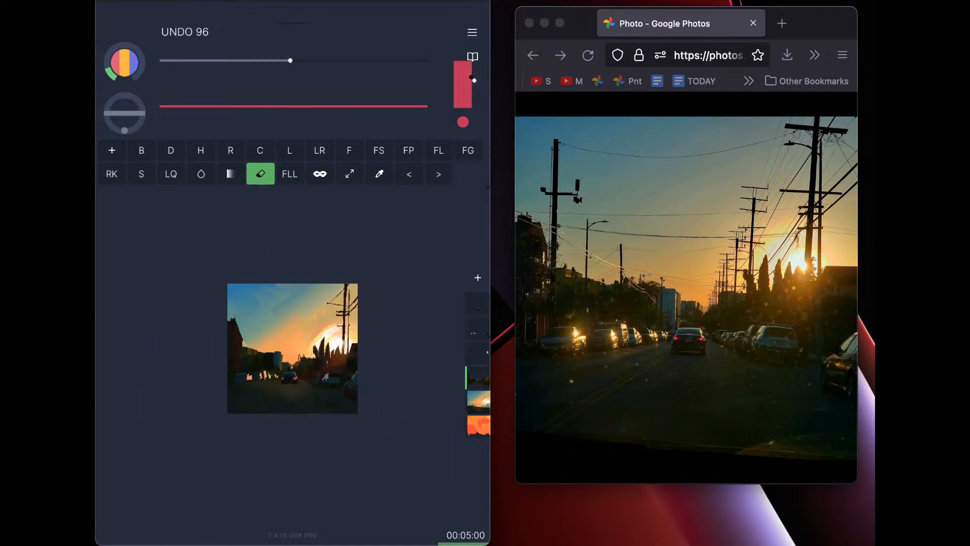
scroll(292, 348, up, 2)
scroll(293, 348, up, 1)
scroll(293, 348, down, 1)
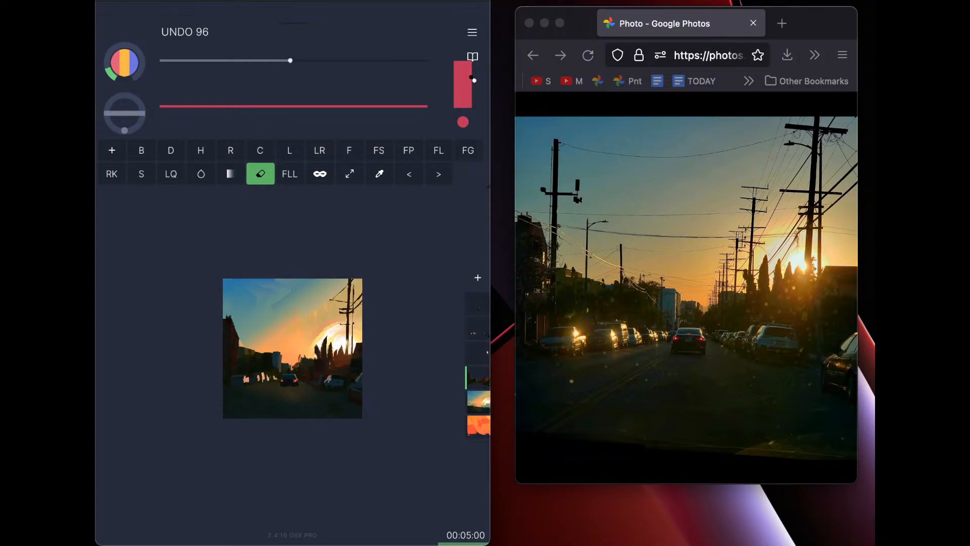
click(478, 402)
click(379, 174)
click(309, 323)
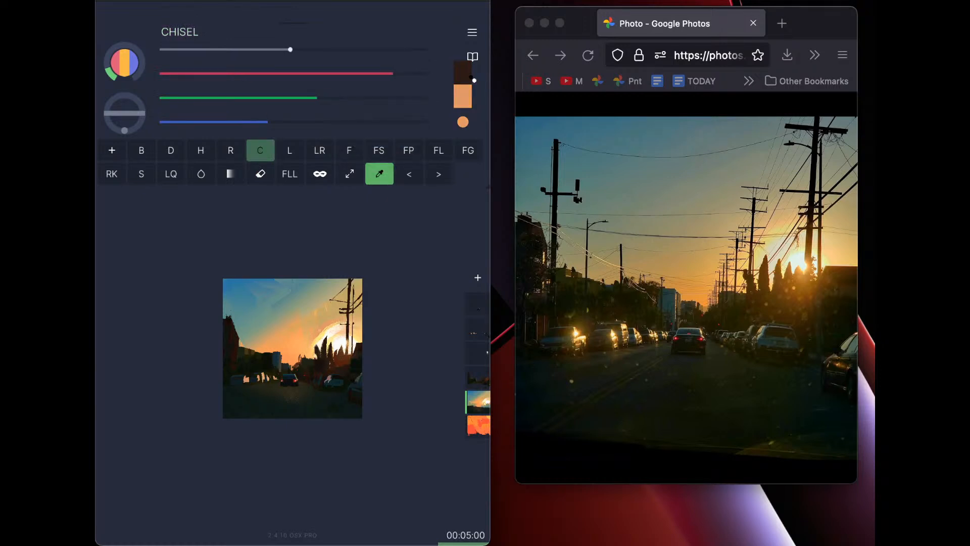
drag(394, 74, 427, 74)
drag(318, 96, 340, 95)
drag(268, 122, 285, 122)
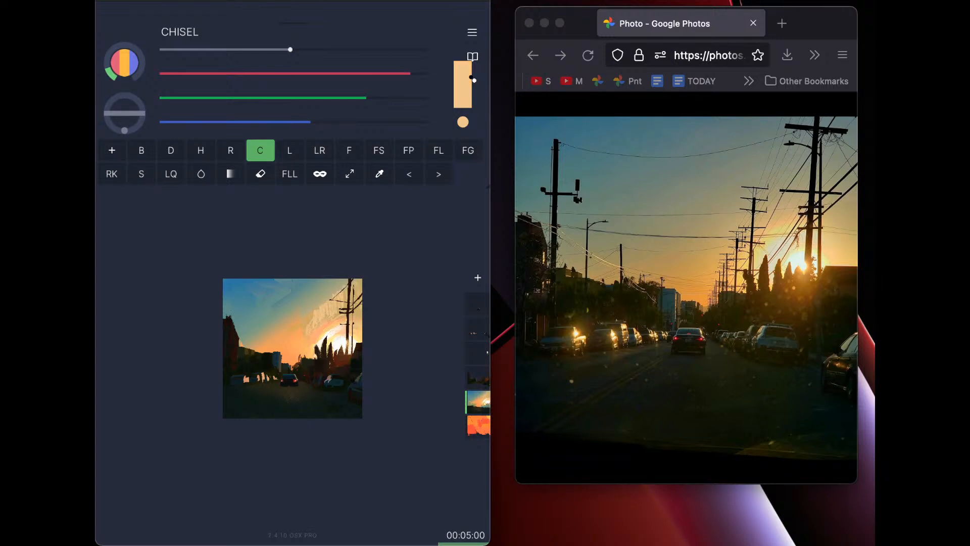
click(409, 174)
Set the Chisel size to 48, dull the peach color slightly and undo the last two sky edits
drag(290, 49, 332, 49)
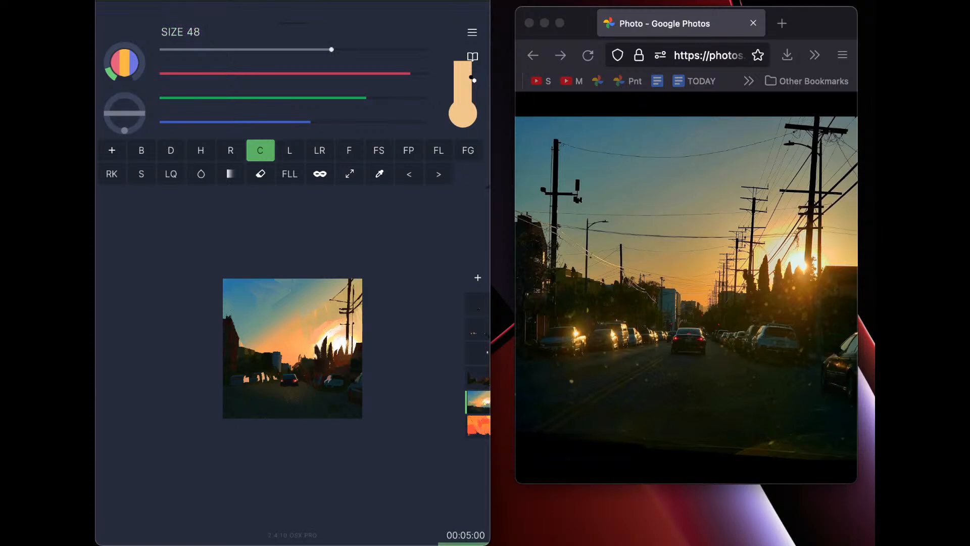
drag(410, 74, 356, 98)
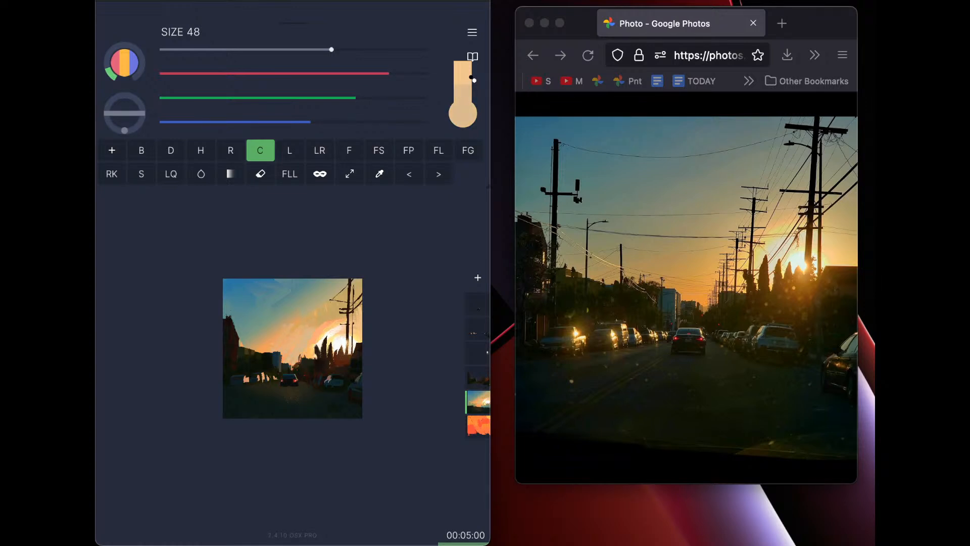
key(super+z)
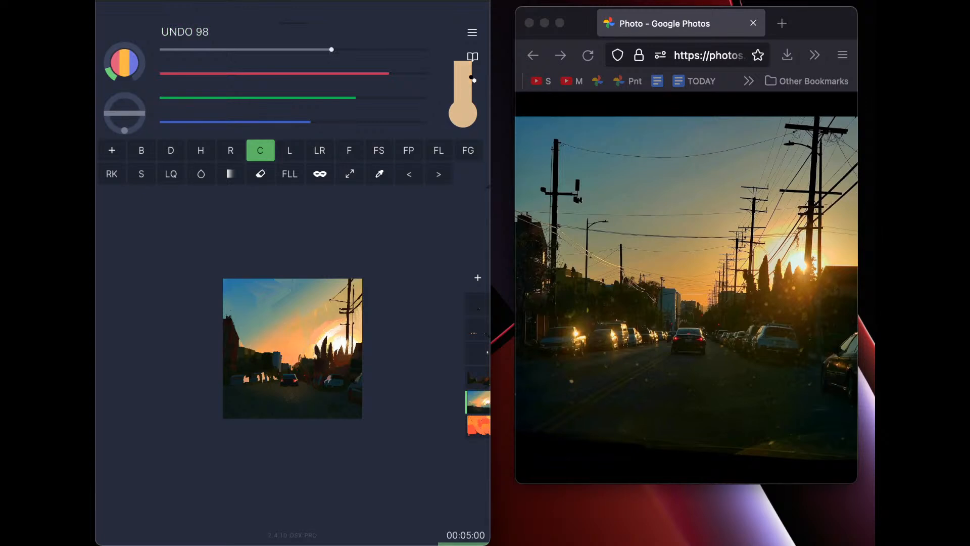
key(super+z)
Mute the color to tan and then to khaki green, stroking each across the lower sky above the left buildings
click(349, 98)
click(374, 73)
drag(349, 97, 342, 98)
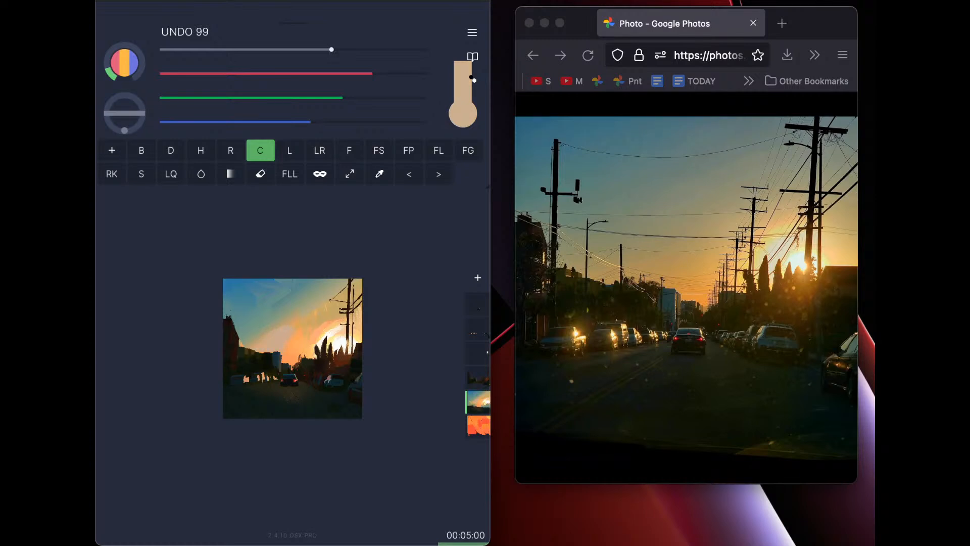
click(357, 74)
drag(283, 329, 237, 347)
click(299, 122)
click(338, 73)
drag(243, 337, 269, 324)
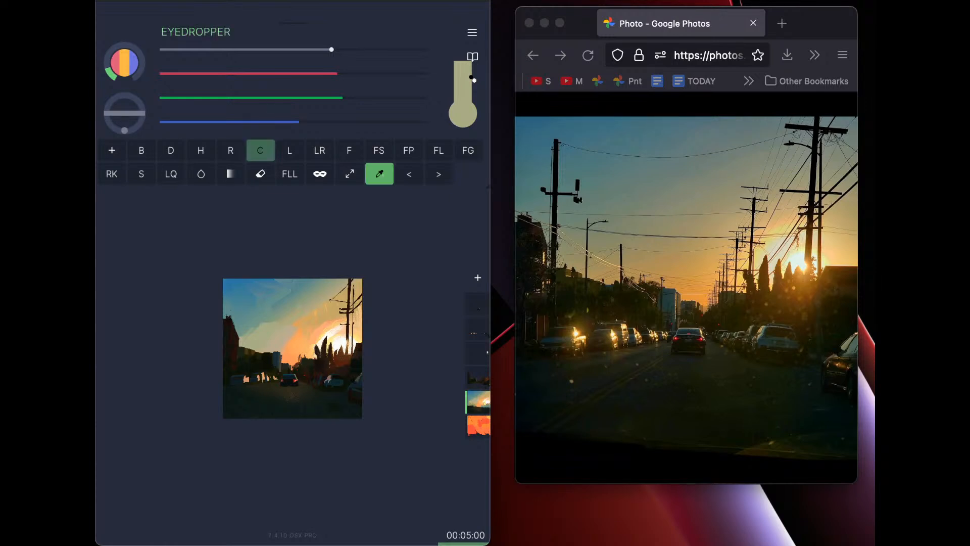
Try Fill Gradient shapes over the lower and upper sky with a grey-green sampled from the sky's left side, undoing each
alt+click(298, 340)
click(468, 150)
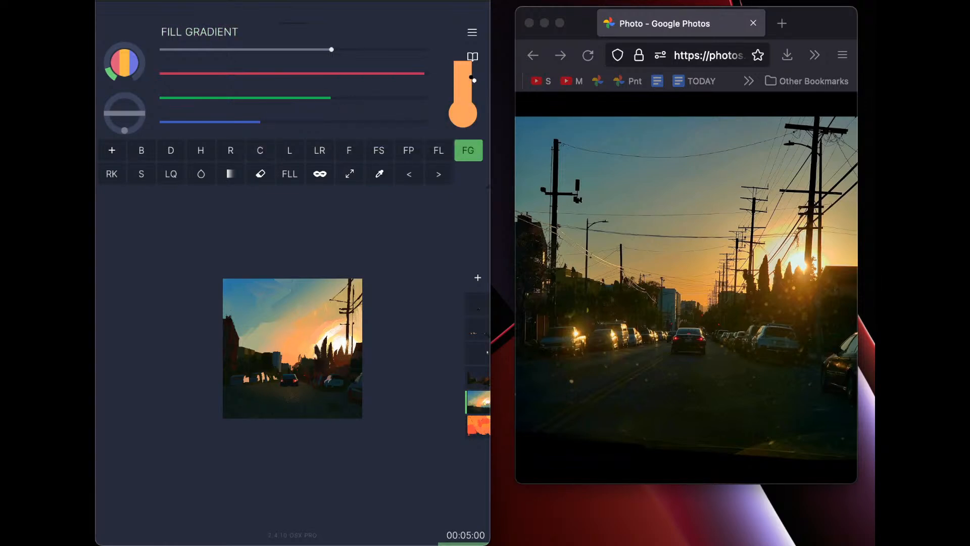
alt+click(244, 326)
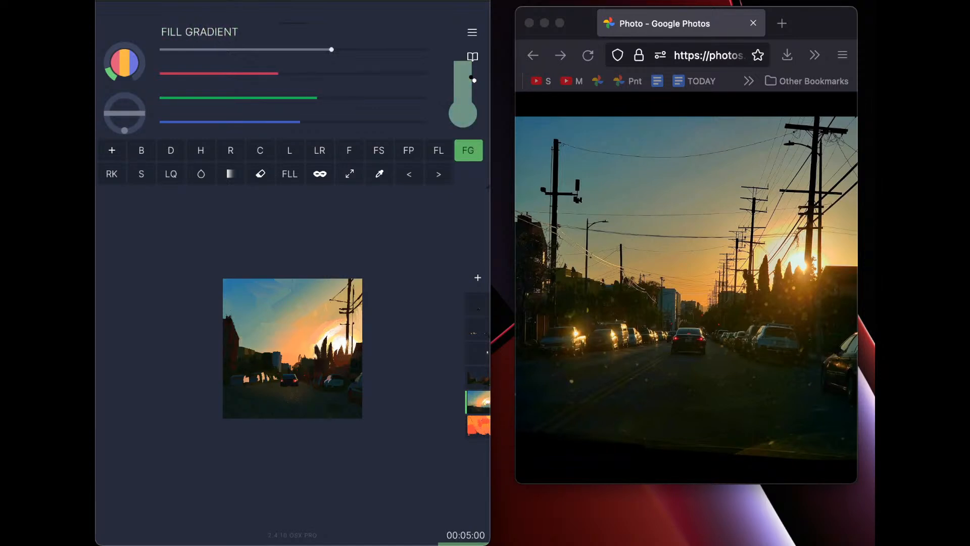
drag(274, 339, 284, 331)
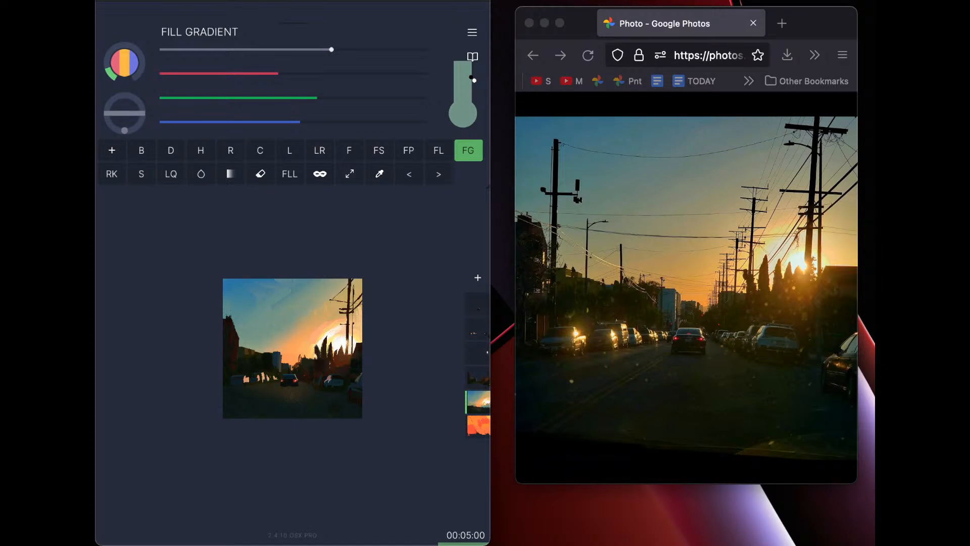
key(super+z)
drag(310, 293, 357, 288)
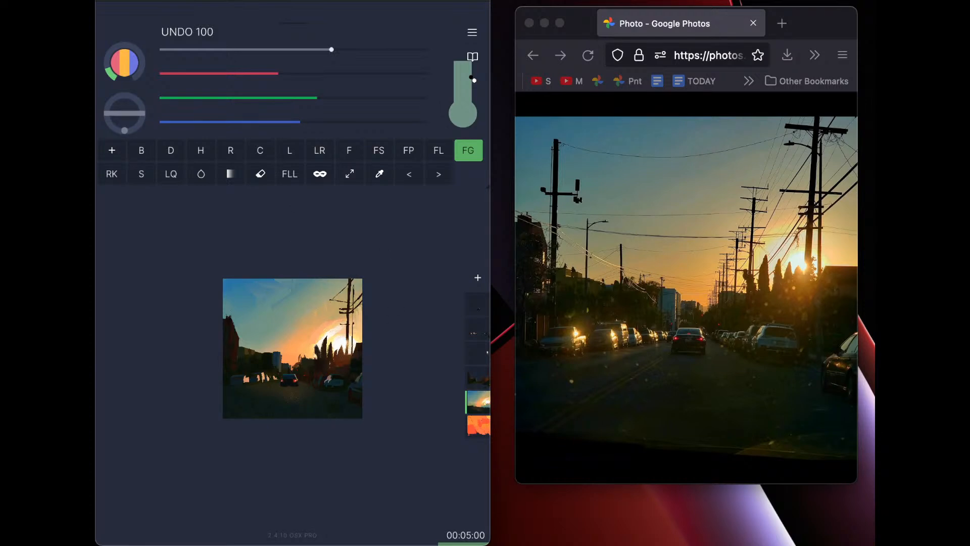
key(super+z)
Sample the dark green at the road's edge, brighten it slightly and try Draw strokes on the road and Layer 3, undoing them
alt+click(319, 396)
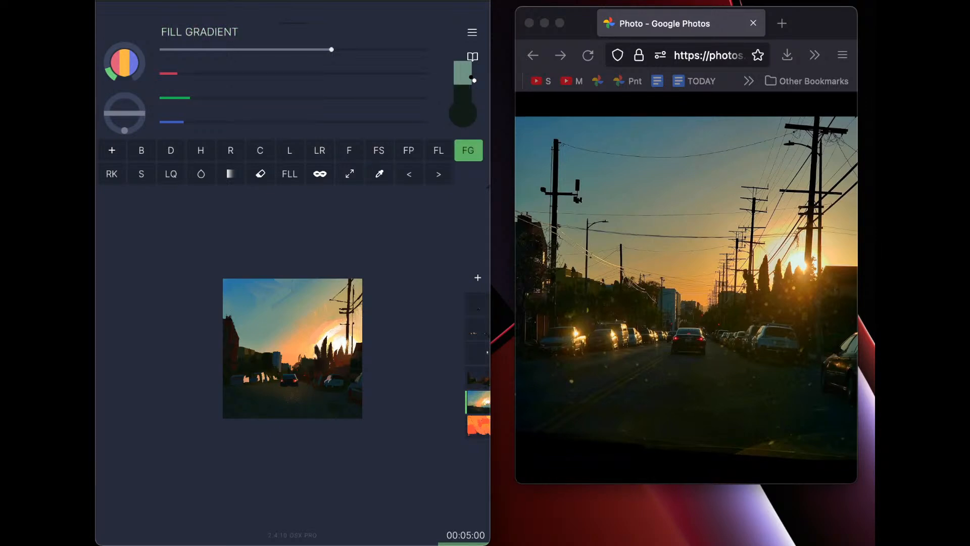
key(d)
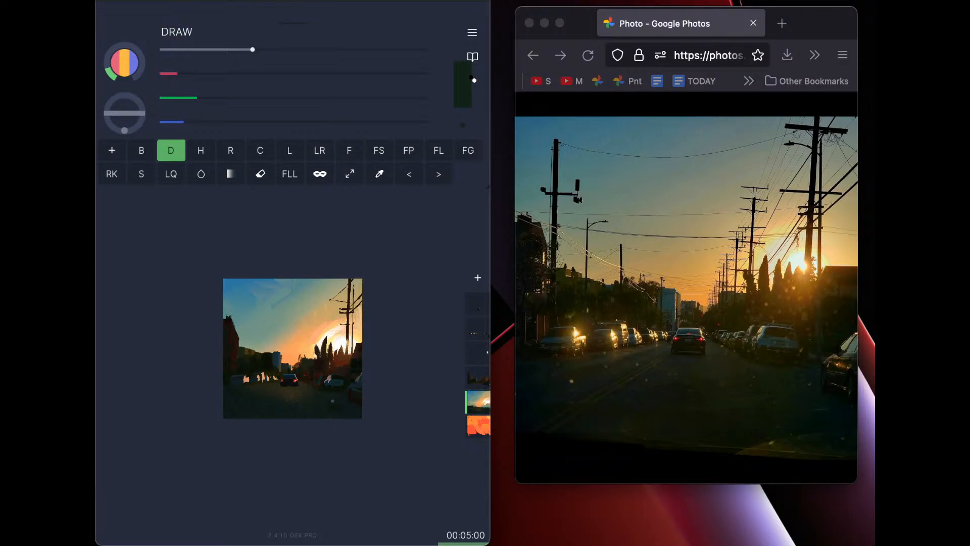
drag(196, 98, 203, 98)
click(191, 119)
key(super+z)
key(super+z)
click(478, 377)
key(super+z)
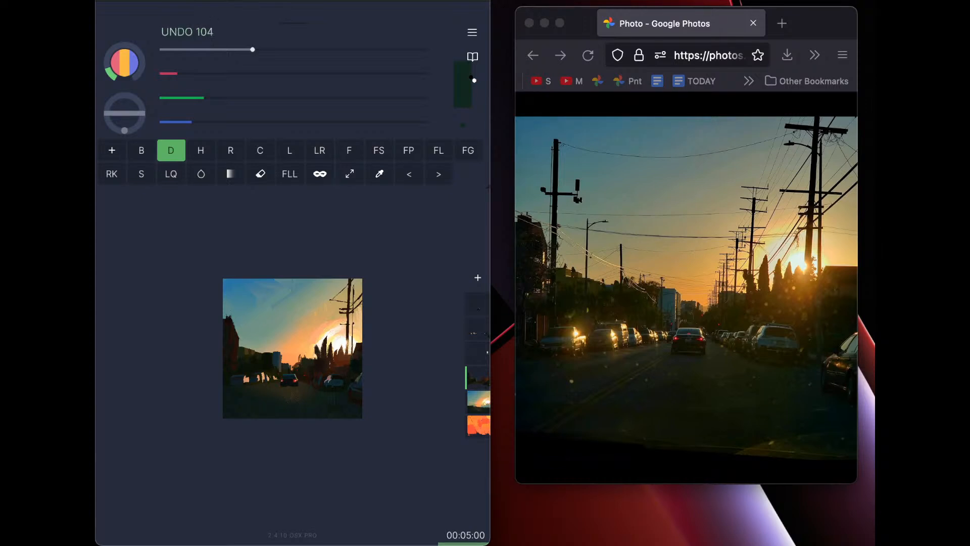
Dull the dark green slightly, switch to the Line tool and sample the dark reddish brown beneath the sunlit trees
drag(204, 97, 197, 98)
click(347, 175)
click(378, 174)
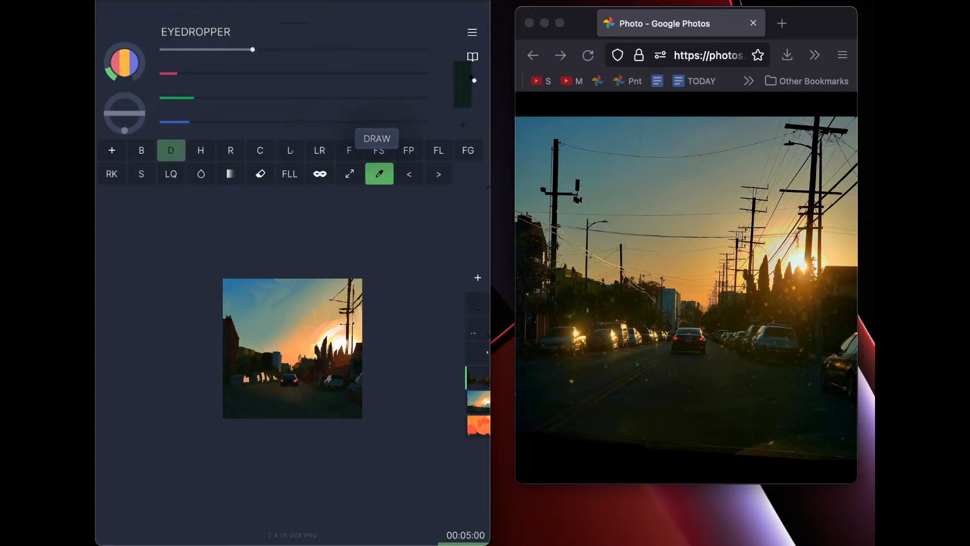
click(291, 152)
key(i)
click(345, 368)
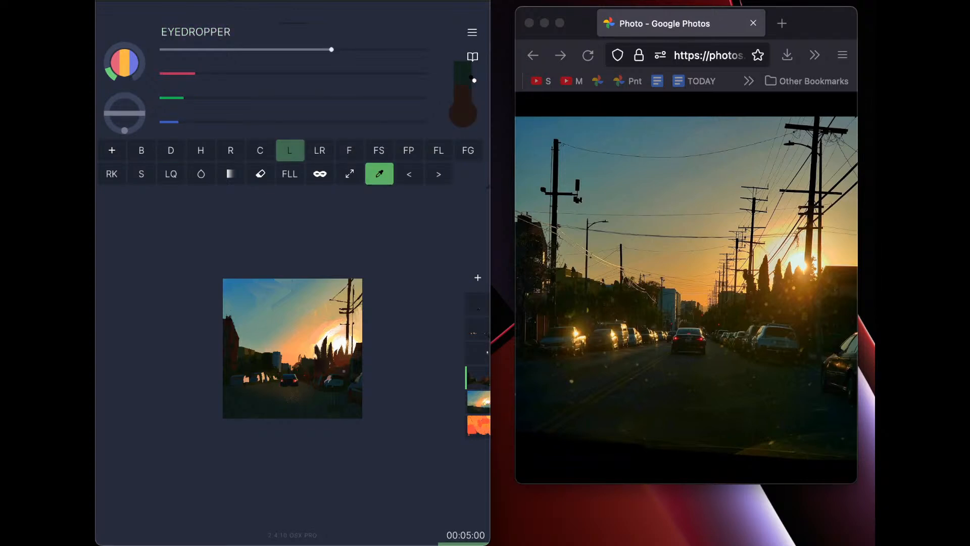
Shift the color to dark olive and try Line and Chisel strokes on Layer 3, undoing them
key(l)
mouse_move(184, 97)
mouse_down()
mouse_move(194, 97)
mouse_move(187, 122)
mouse_move(201, 97)
mouse_up()
drag(194, 73, 205, 97)
drag(194, 119, 200, 115)
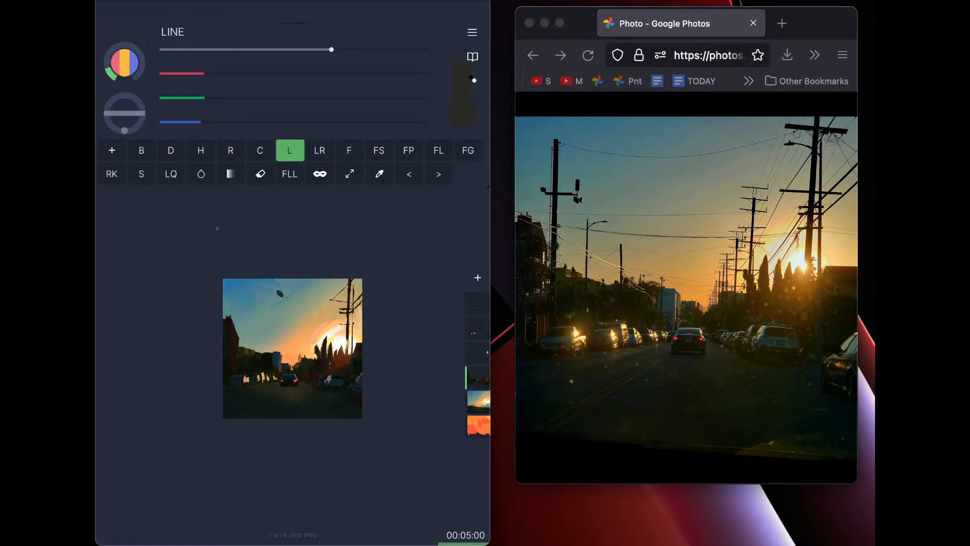
key(ctrl+z)
key(c)
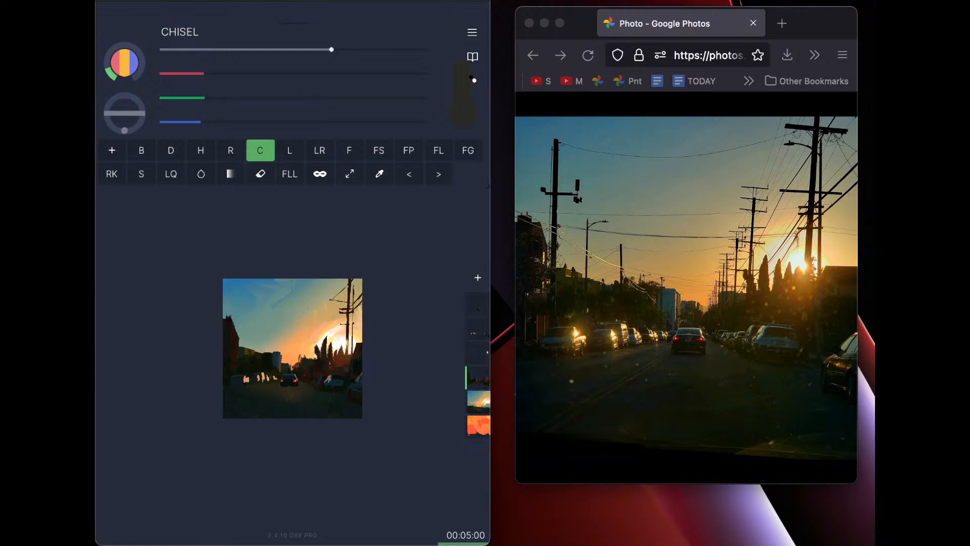
key(ctrl+z)
key(ctrl+z)
Shrink the Chisel, sample the dark green of the right-hand parked cars and stroke over them on the parked-cars layer
key(bracketleft)
key(bracketleft)
click(485, 332)
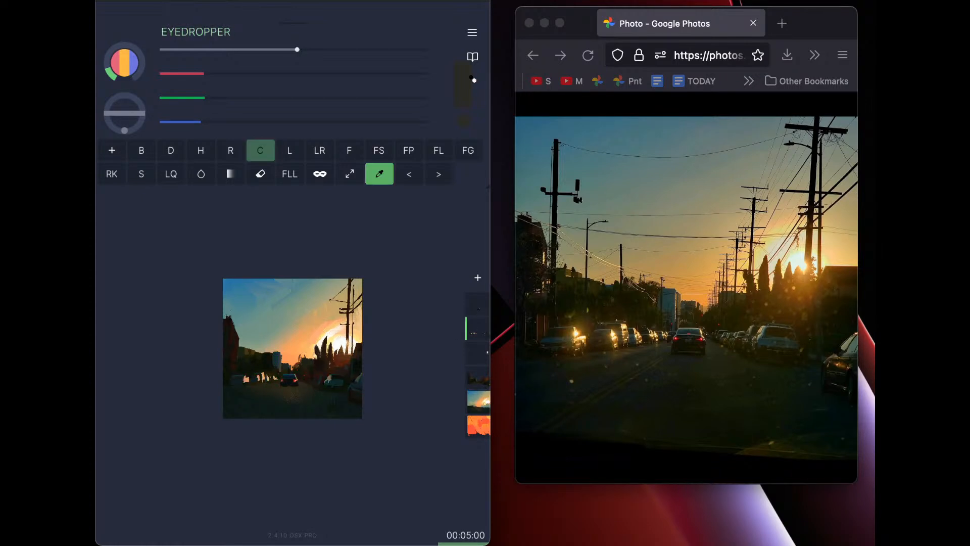
alt+click(338, 385)
drag(336, 384, 342, 385)
alt+click(340, 382)
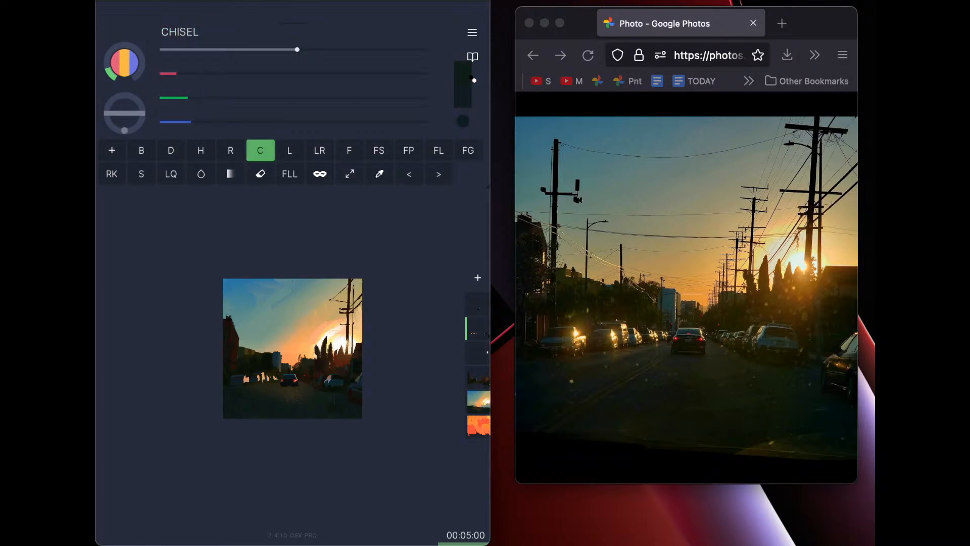
drag(341, 379, 343, 383)
Shift the color to dark teal, try it on the right-hand parked cars and undo the last two strokes
drag(189, 98, 196, 98)
click(247, 122)
click(230, 98)
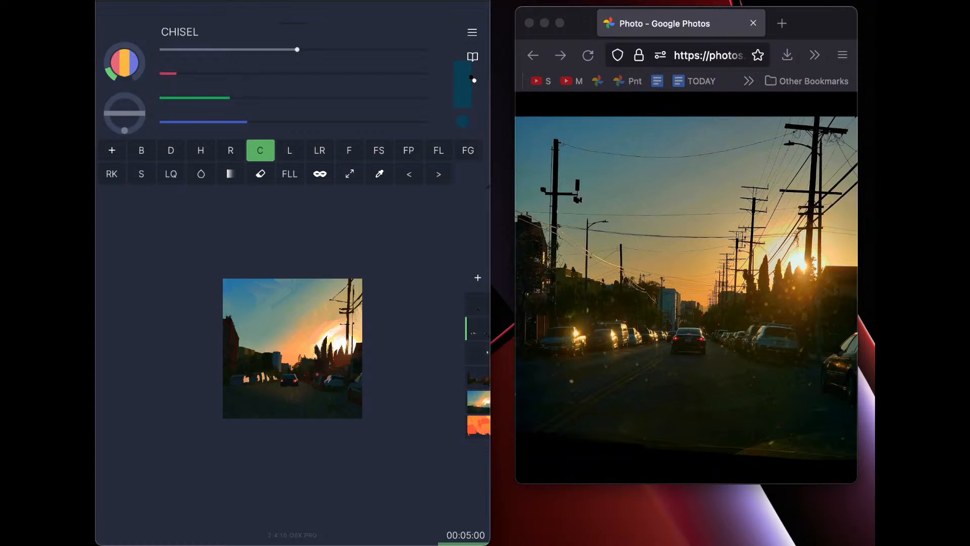
key(super+z)
scroll(293, 348, up, 2)
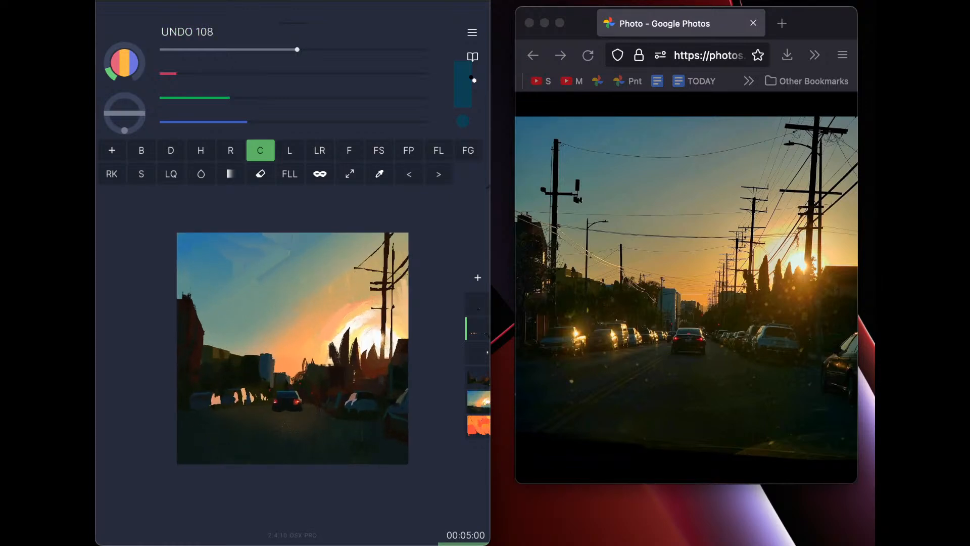
key(super+z)
Change the color to tan and give the Chisel the rough square texture just before its current one
drag(229, 98, 266, 98)
mouse_move(176, 74)
mouse_down()
mouse_move(273, 74)
mouse_move(296, 98)
mouse_move(317, 74)
mouse_up()
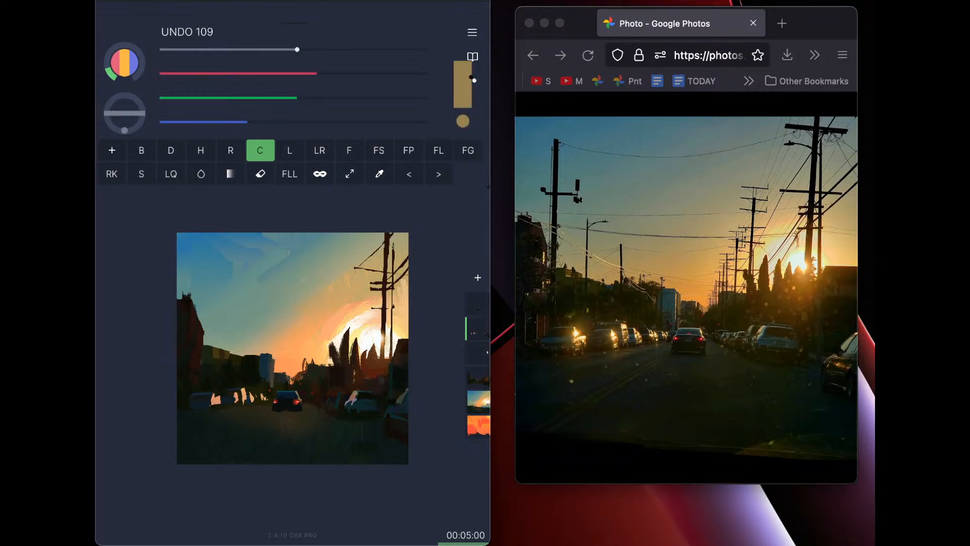
click(260, 151)
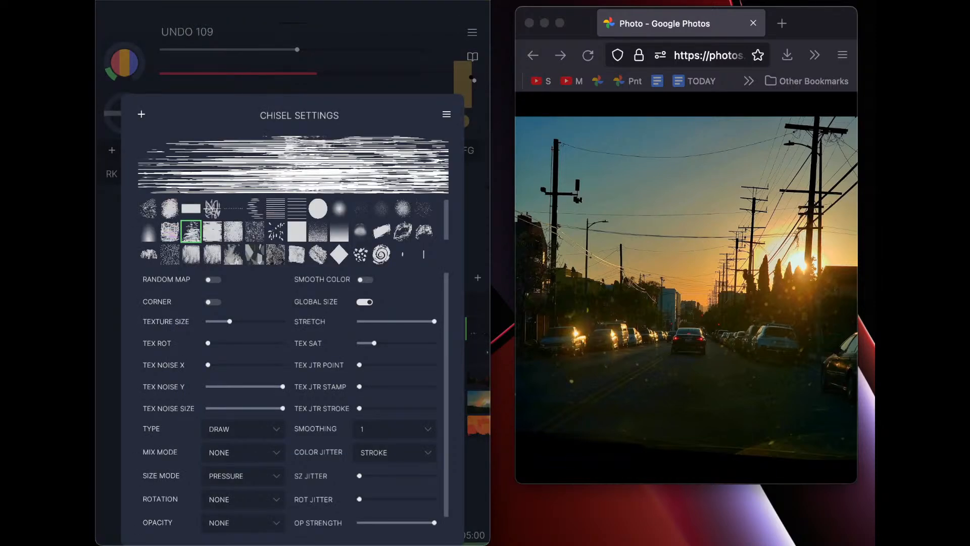
click(170, 231)
key(Escape)
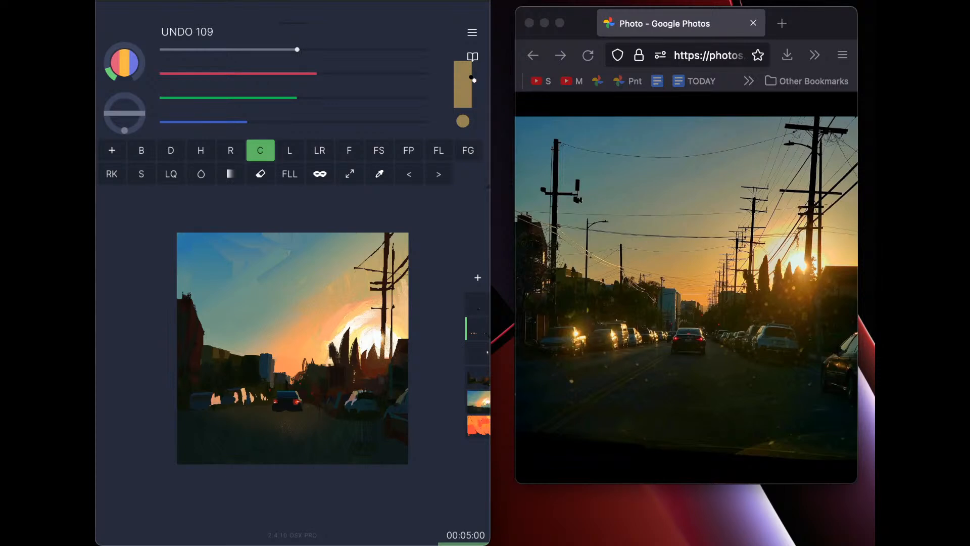
Shift the color to muted mauve and try strokes with the new texture, including at size 60, undoing them all
key(super+z)
key(super+z)
key(super+z)
key(super+z)
key(super+z)
key(super+z)
key(super+z)
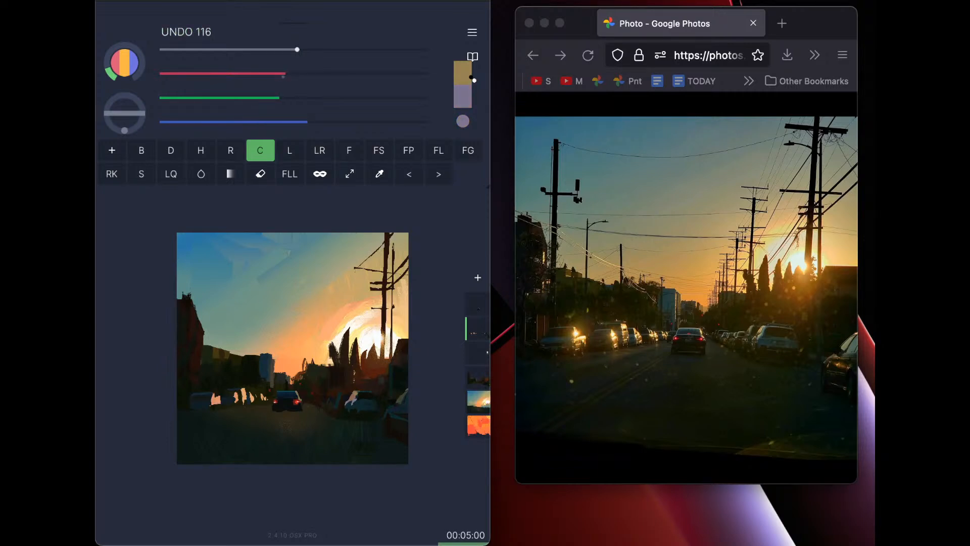
drag(297, 50, 341, 49)
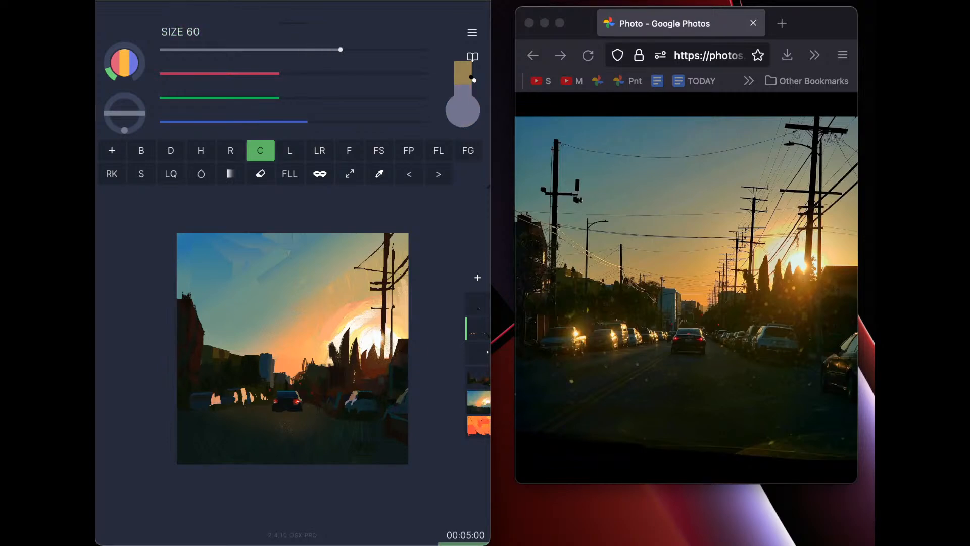
key(super+z)
key(super+z)
Set the Chisel's size mode to None and its size to 35
click(261, 151)
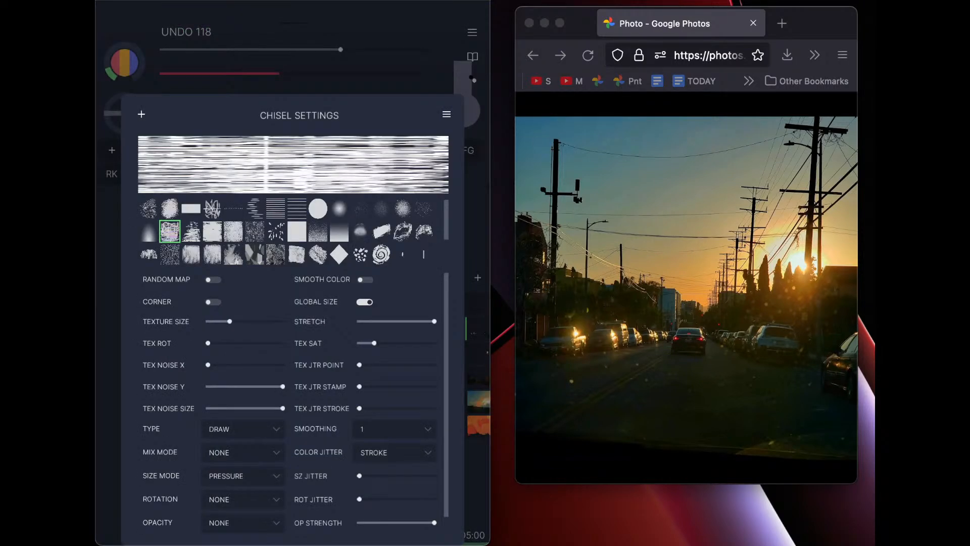
click(243, 476)
click(238, 483)
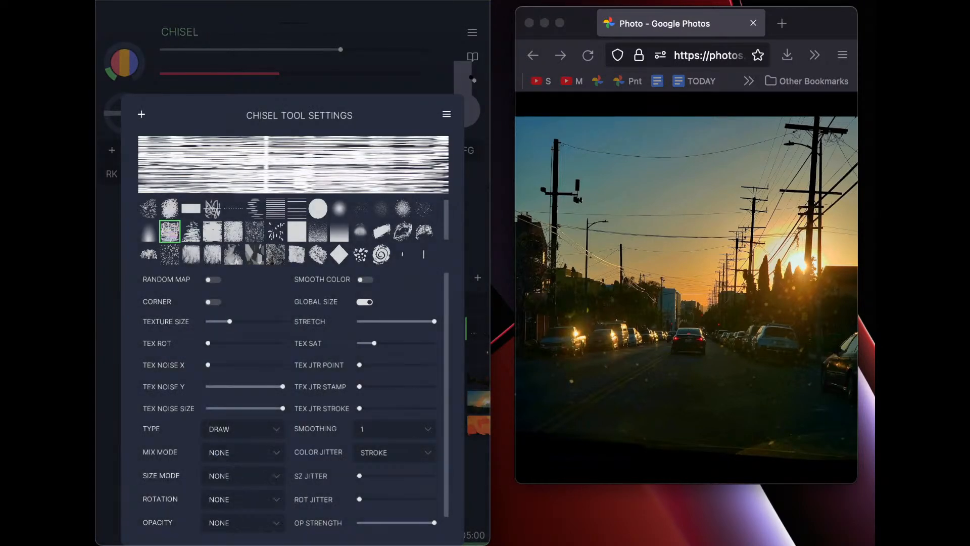
click(293, 61)
drag(297, 49, 317, 50)
Try mauve Chisel strokes across the right-hand parked car, level and slightly tilted, undoing both and resetting the rotation to 0
drag(359, 392, 372, 391)
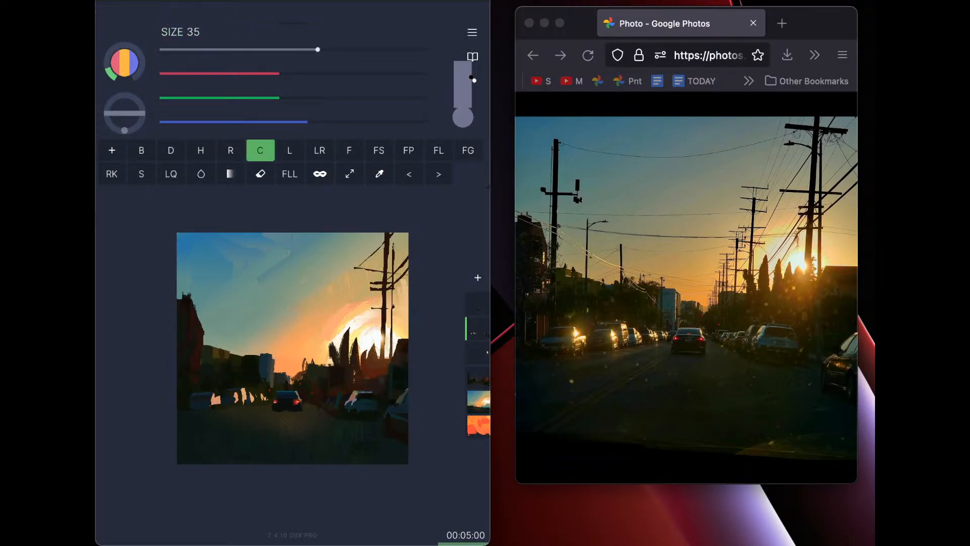
key(super+z)
drag(124, 130, 121, 130)
drag(354, 393, 373, 390)
key(super+z)
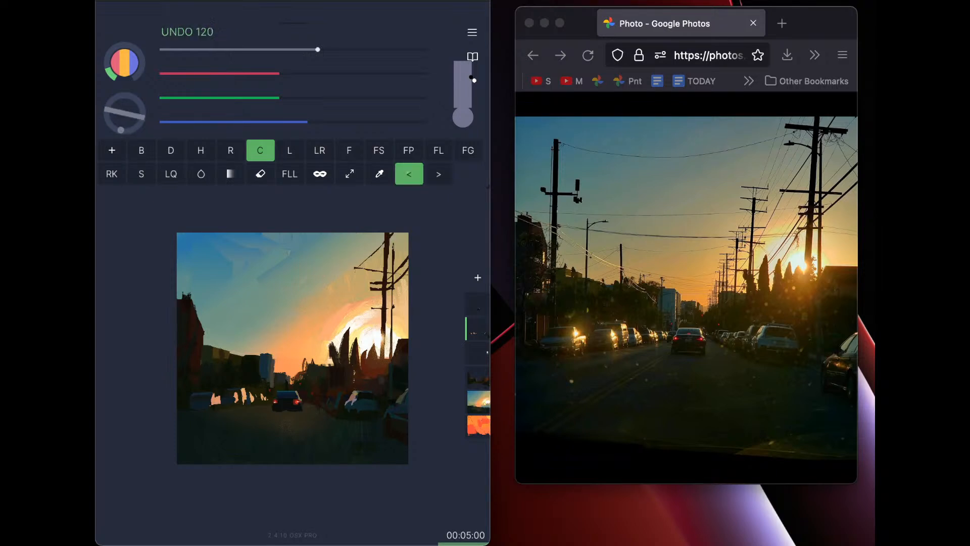
drag(121, 130, 124, 130)
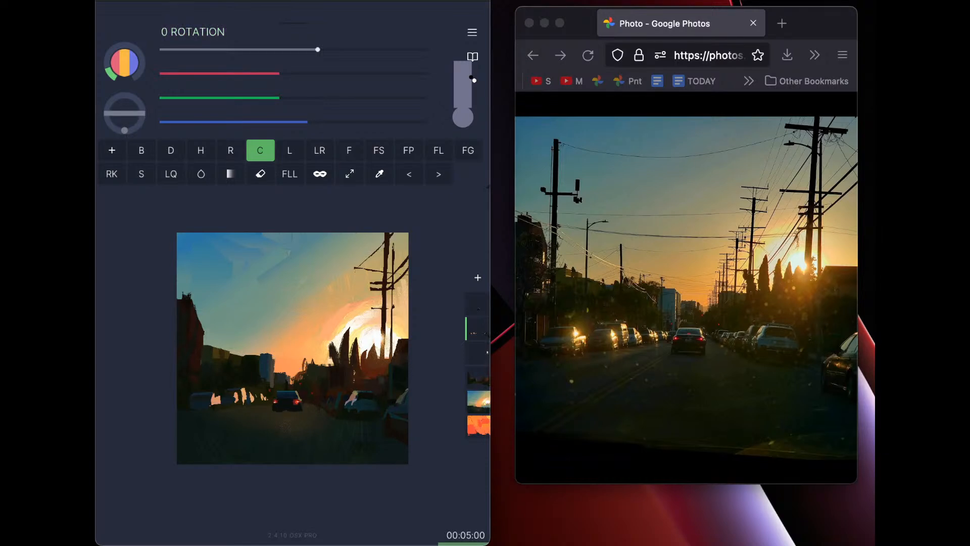
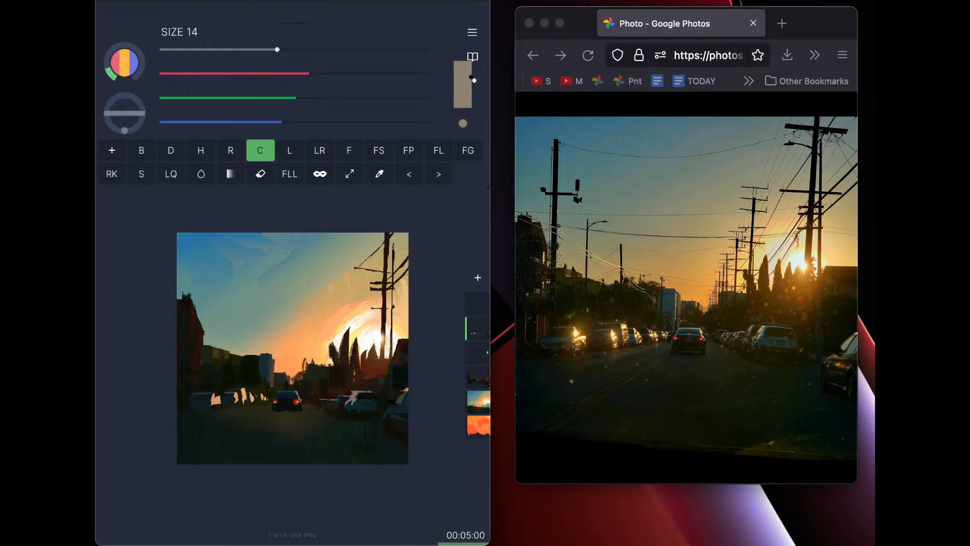
Transform the center car on Layer 6, scaling it slightly and moving it a little lower on the road
click(478, 304)
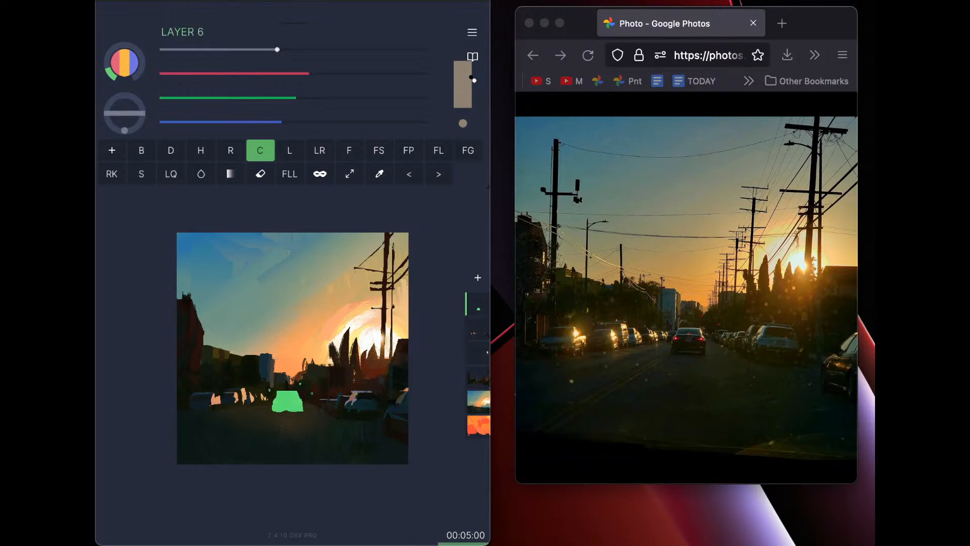
click(478, 305)
click(402, 375)
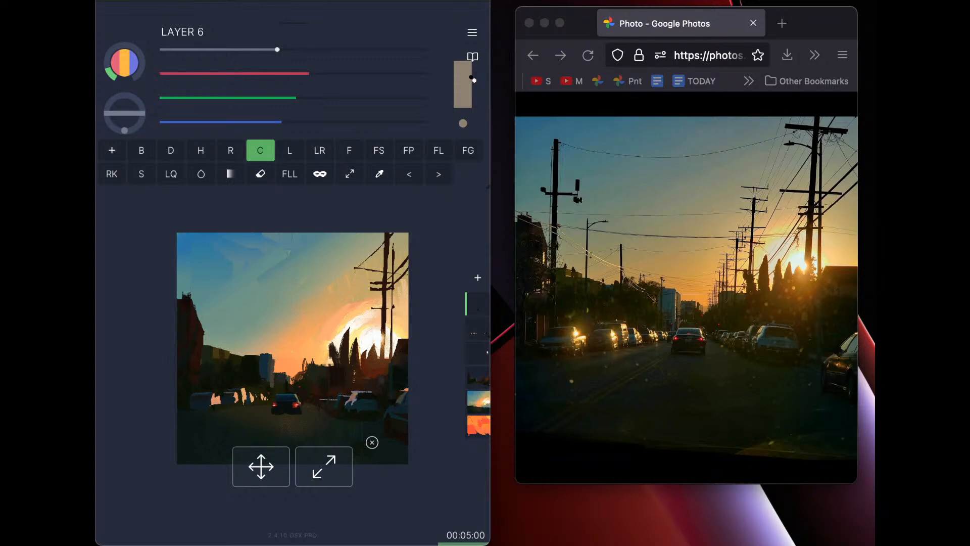
click(323, 466)
drag(324, 466, 261, 470)
click(372, 442)
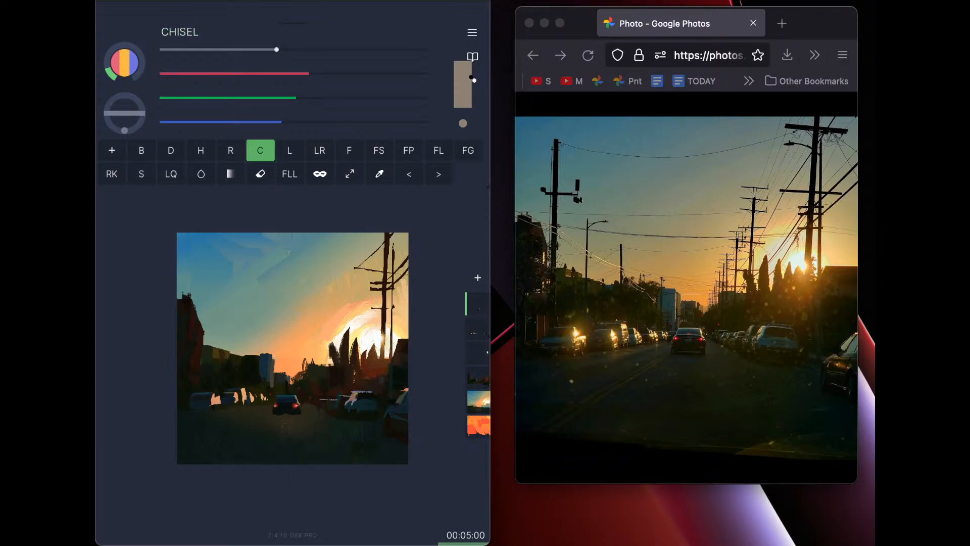
Sample the near-black under the center car and paint the dark shadow beneath it with the Chisel
alt+click(287, 410)
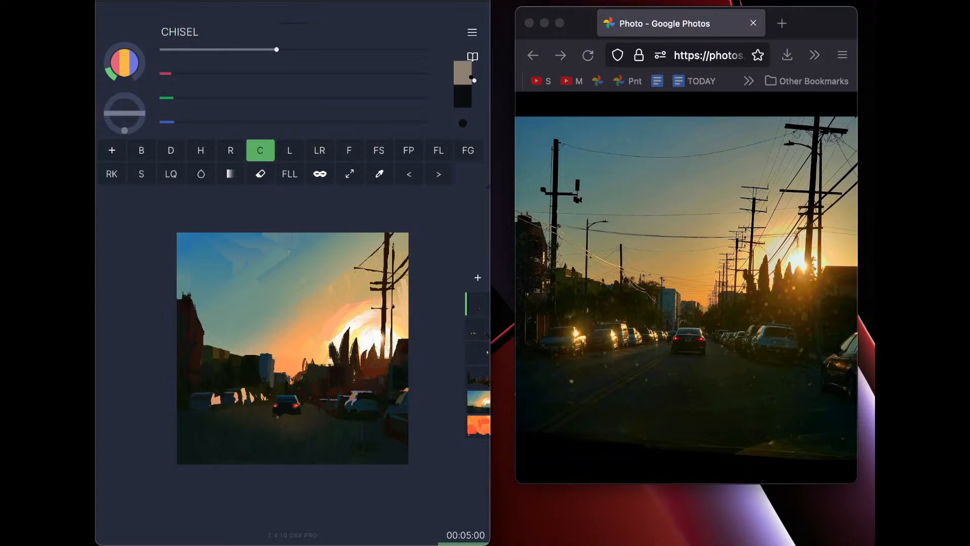
drag(300, 416, 297, 417)
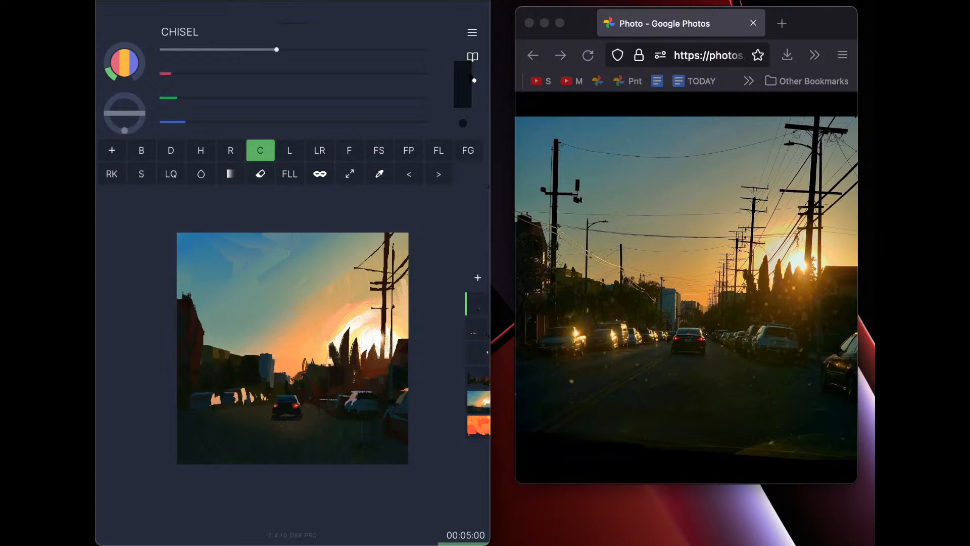
Undo a first Fill Gradient below the center car and apply a softer one in a lighter, muted dark purple
click(468, 151)
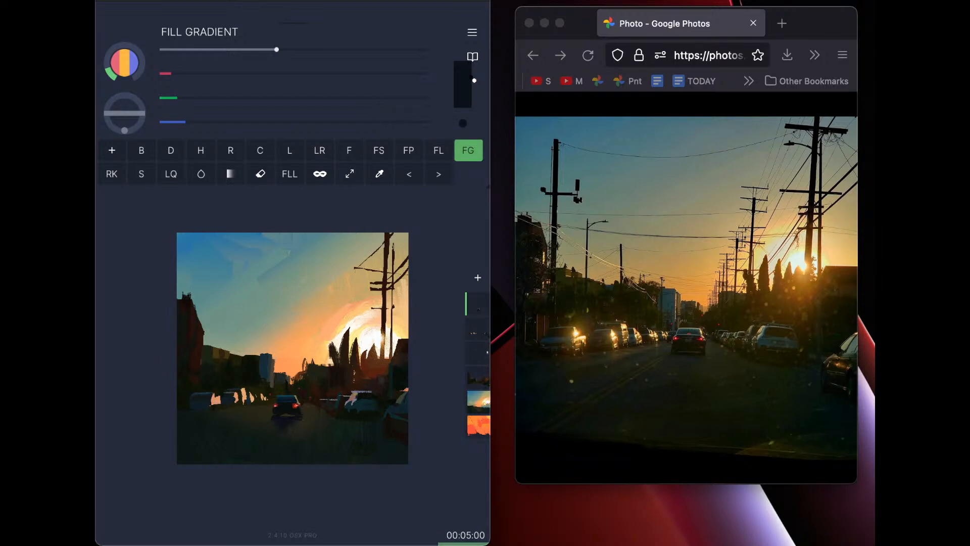
key(super+z)
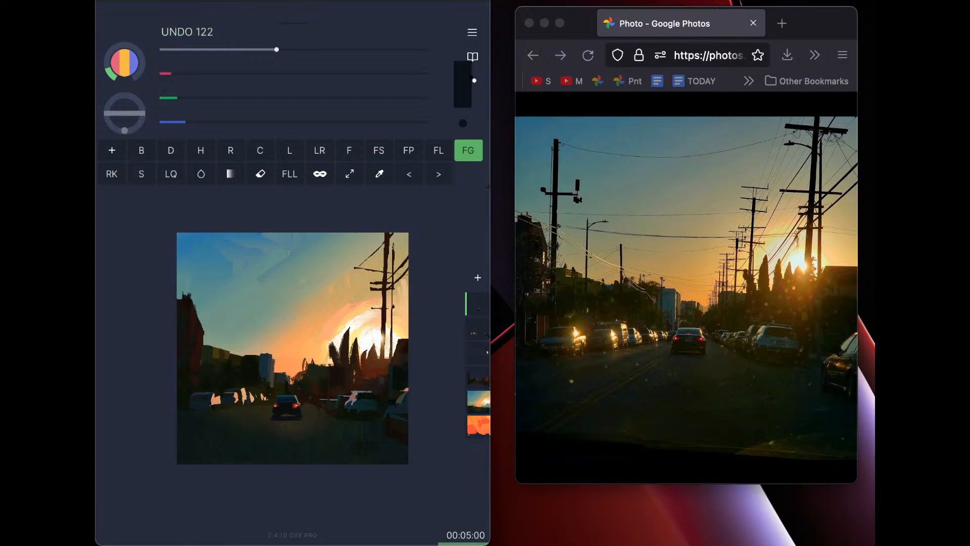
drag(178, 98, 201, 121)
drag(171, 74, 185, 73)
On Layer 2, reduce the color's blue and darken the street with Chisel strokes, undoing the last one
click(478, 402)
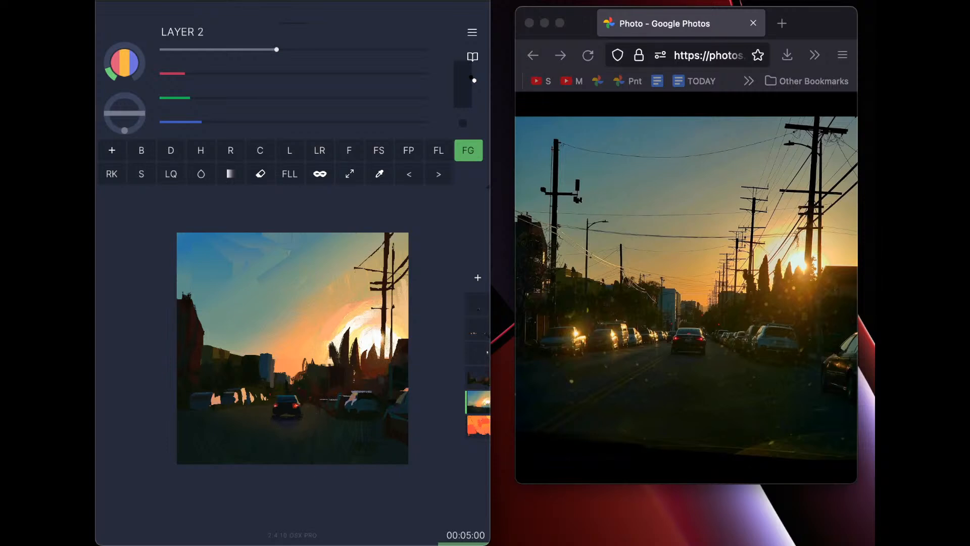
key(c)
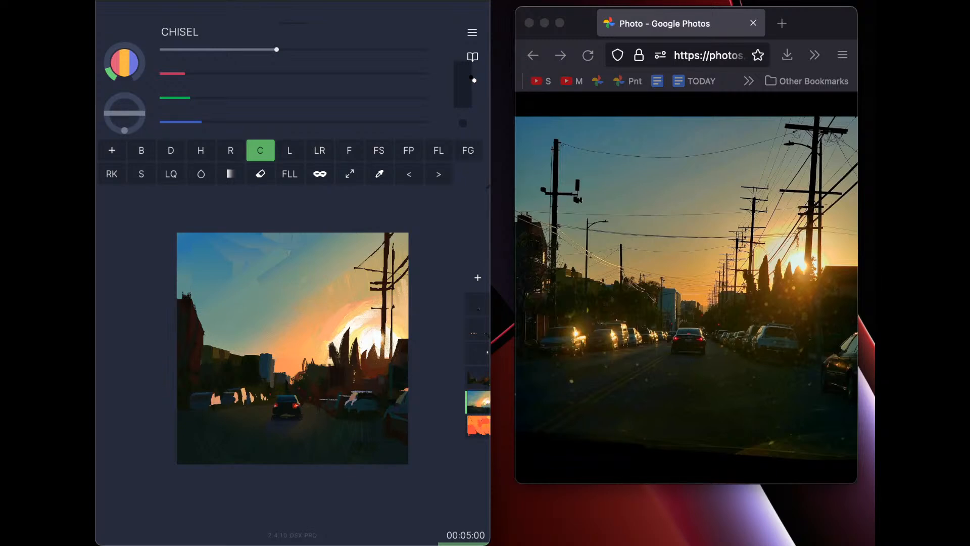
drag(202, 122, 187, 122)
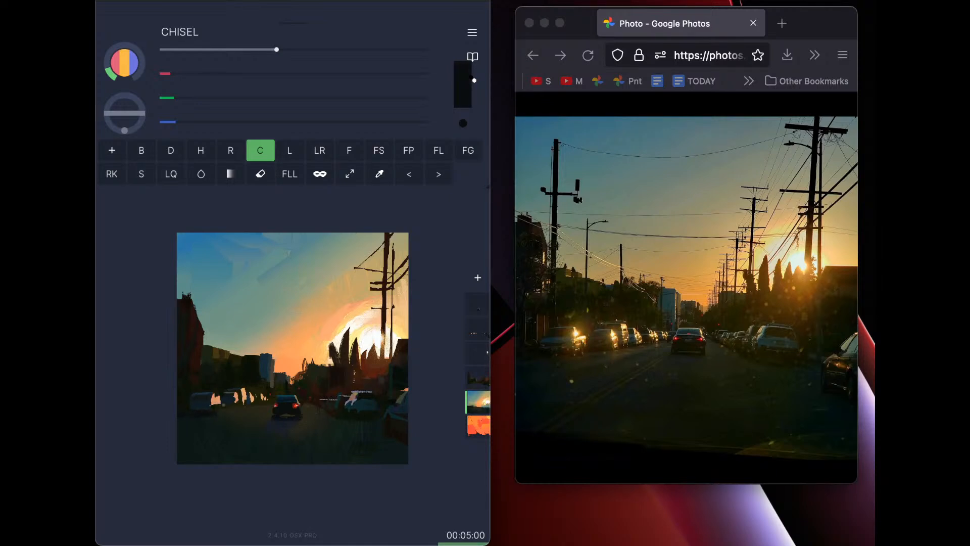
key(super+z)
On Layer 3, warm the color to dark red and then brown for Chisel strokes, undoing the last two
click(478, 378)
drag(171, 73, 203, 74)
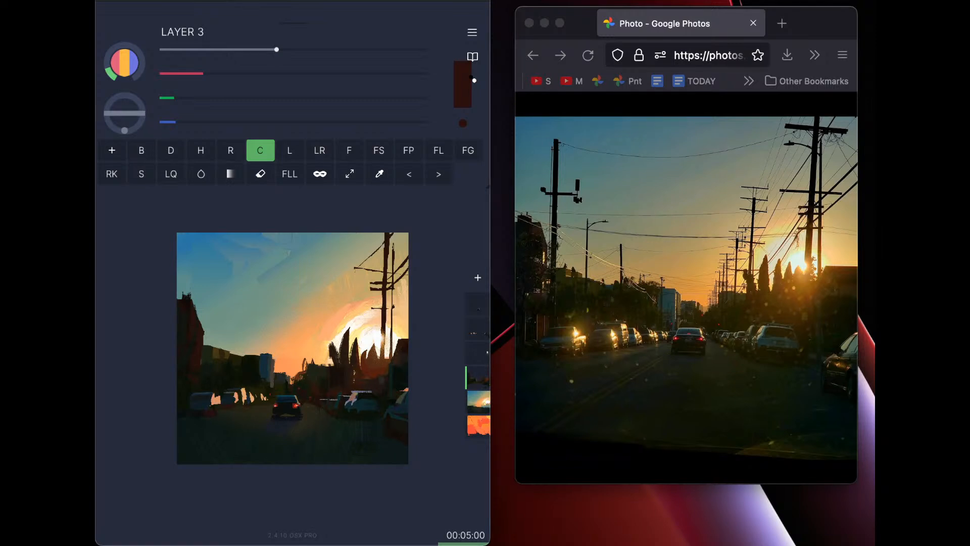
click(194, 74)
click(183, 98)
key(super+z)
key(super+z)
Shift the color to dark blue and add a new layer directly above Layer 6
drag(176, 122, 225, 122)
drag(183, 97, 204, 98)
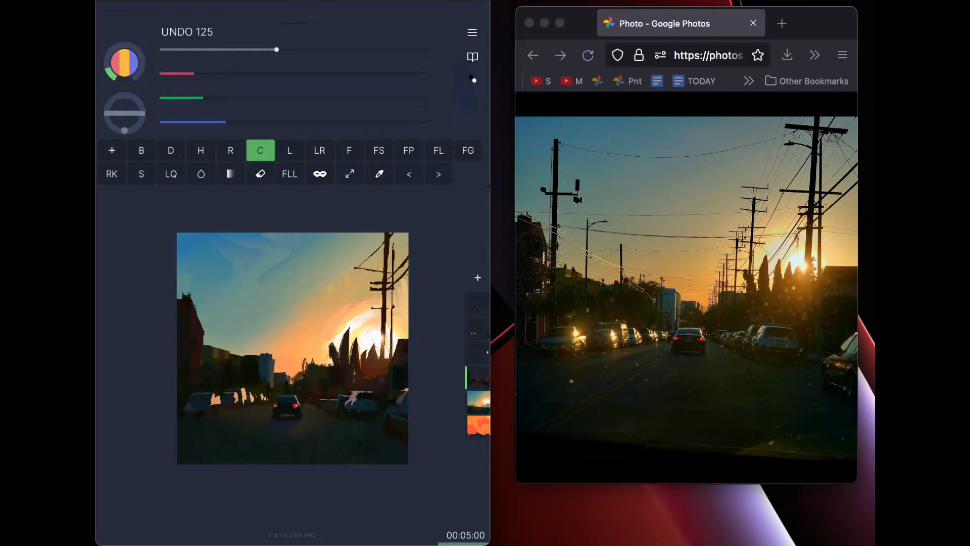
click(478, 304)
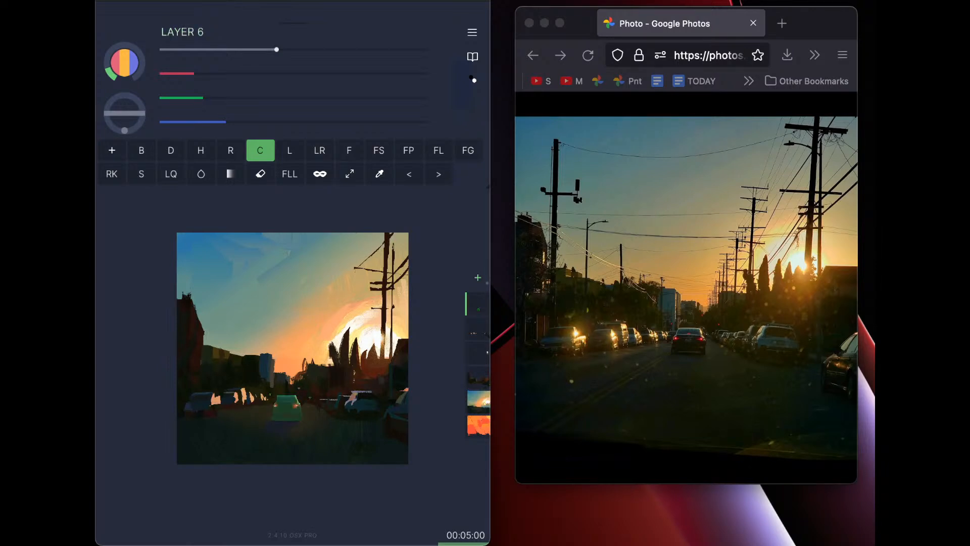
click(478, 278)
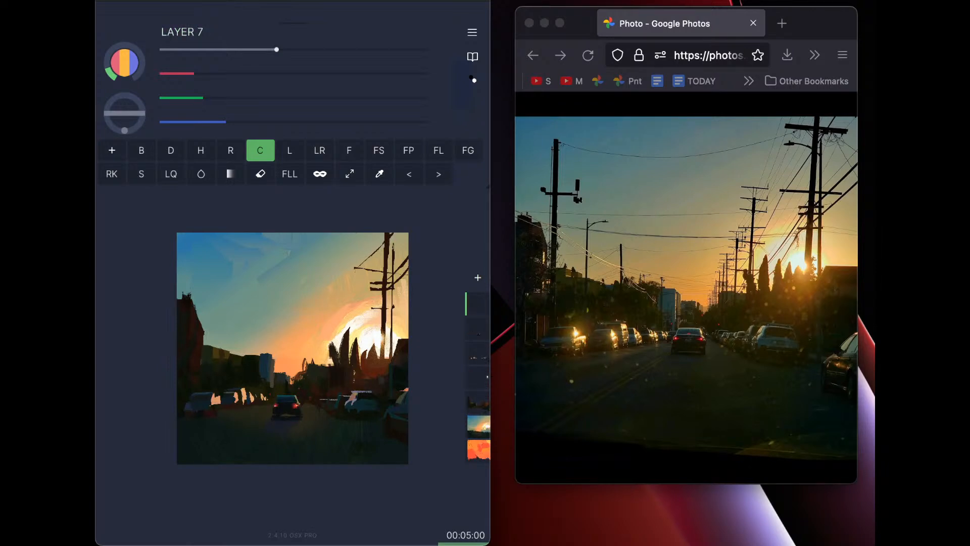
Mix an olive yellow and paint the street's double lane lines with thin Chisel strokes, undoing a first size 6 line
drag(203, 98, 251, 97)
drag(194, 73, 202, 122)
drag(277, 49, 245, 49)
drag(268, 419, 195, 463)
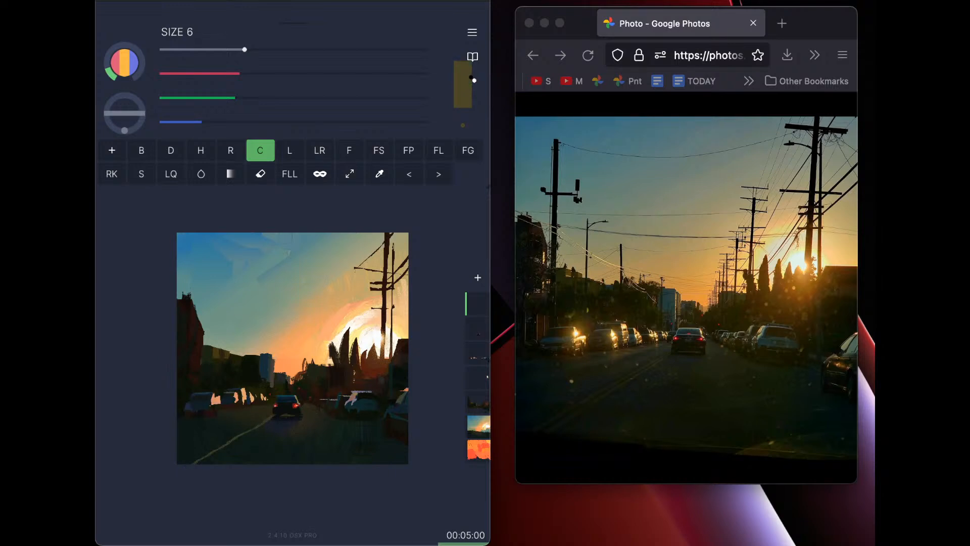
key(super+z)
drag(244, 49, 236, 50)
drag(270, 415, 196, 466)
drag(273, 415, 208, 466)
drag(278, 410, 254, 431)
Turn on Stencil Mode and tone down the lane lines with Chisel strokes in a progressively darker olive
click(320, 174)
drag(235, 98, 209, 98)
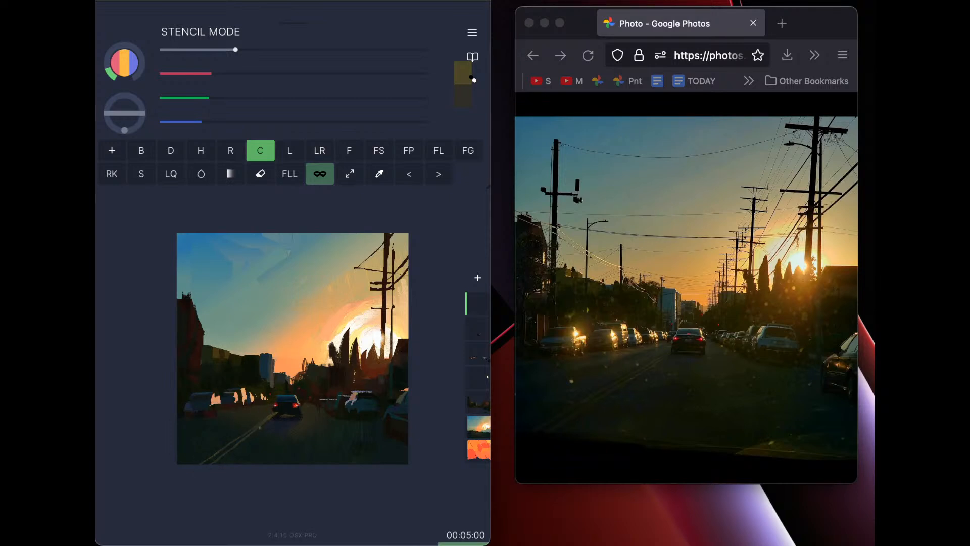
drag(235, 438, 248, 430)
drag(209, 98, 191, 122)
drag(211, 74, 192, 73)
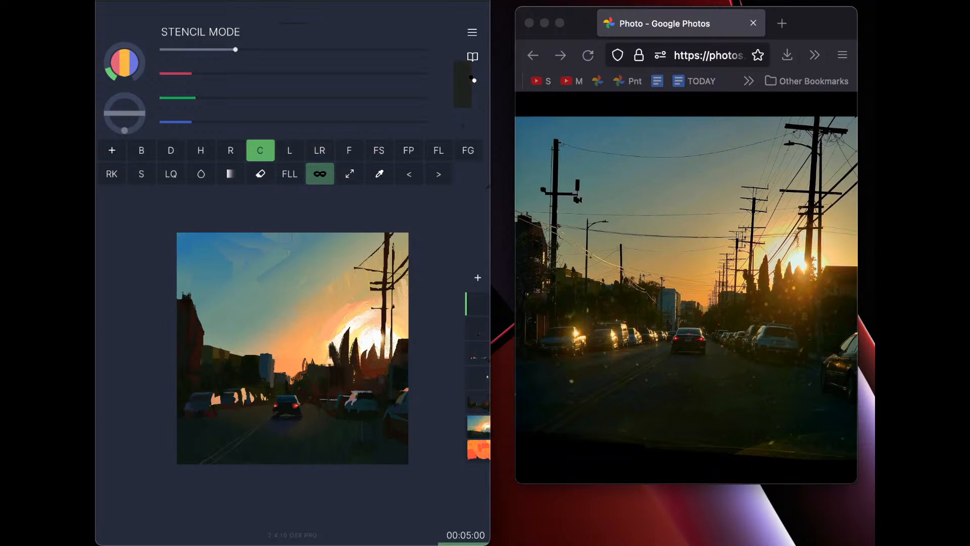
Undo the latest lane line darkening and move Layer 7 down two places in the layer stack
key(super+z)
key(super+z)
key(super+shift+z)
click(477, 302)
mouse_move(448, 312)
mouse_down()
mouse_move(430, 313)
mouse_move(447, 313)
mouse_up()
click(402, 352)
click(402, 352)
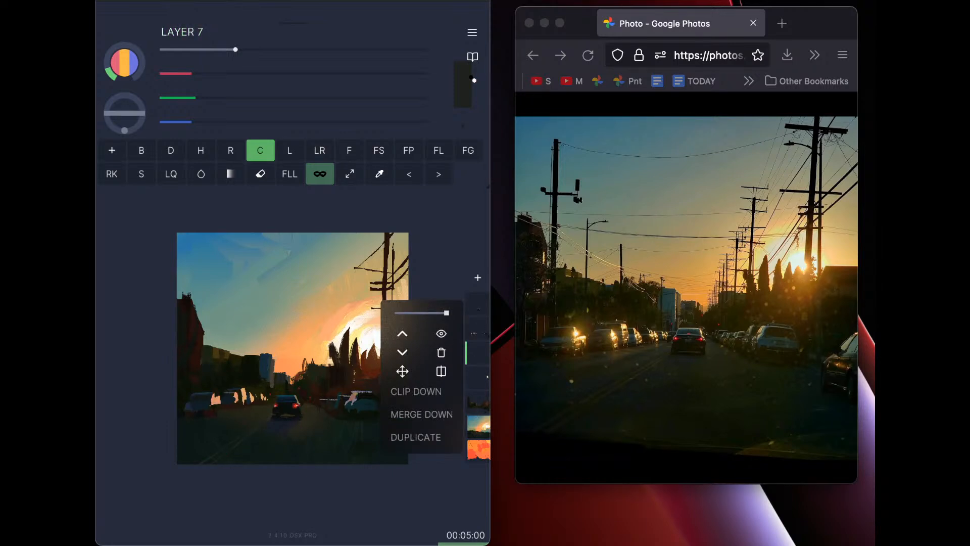
click(478, 353)
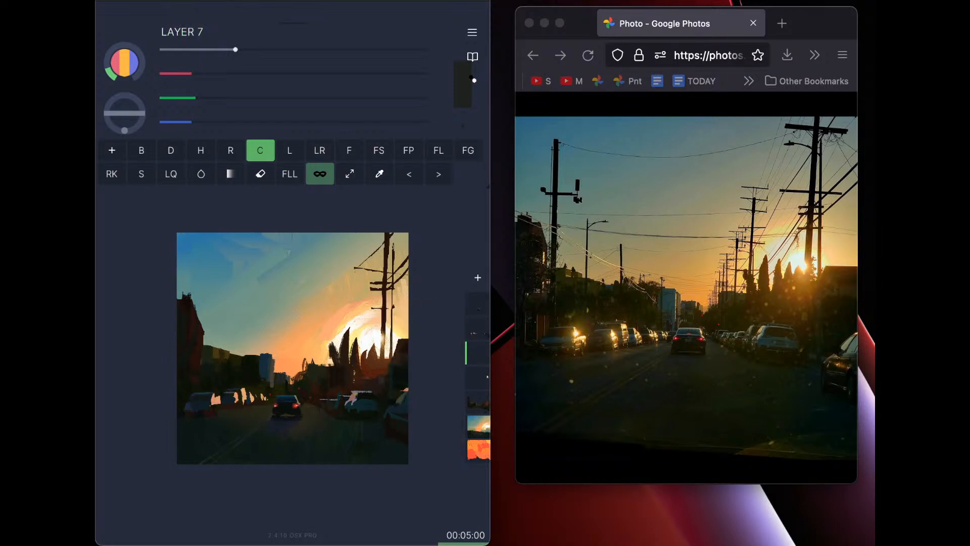
Turn off Stencil Mode, sample a dark brown and try a Chisel stroke over the lane lines
click(320, 174)
click(380, 174)
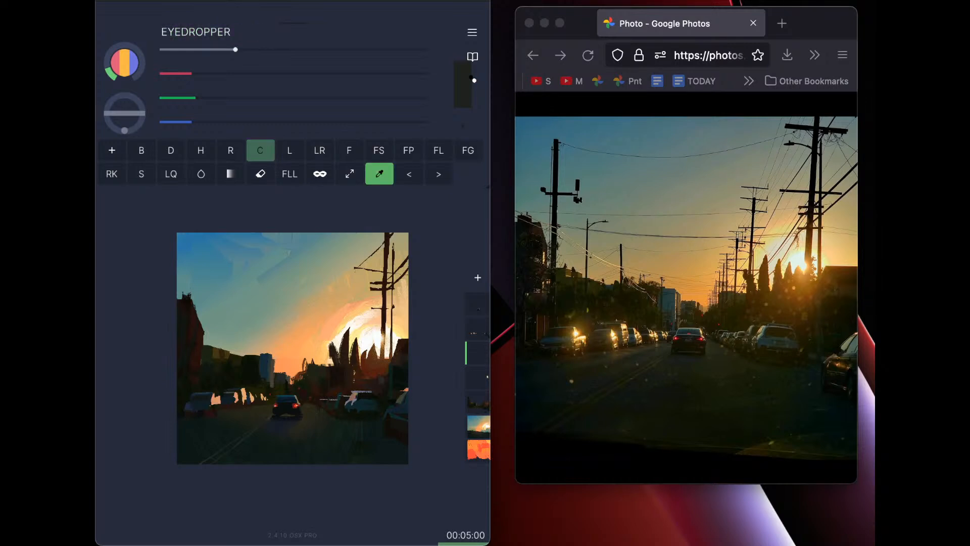
drag(237, 365, 226, 355)
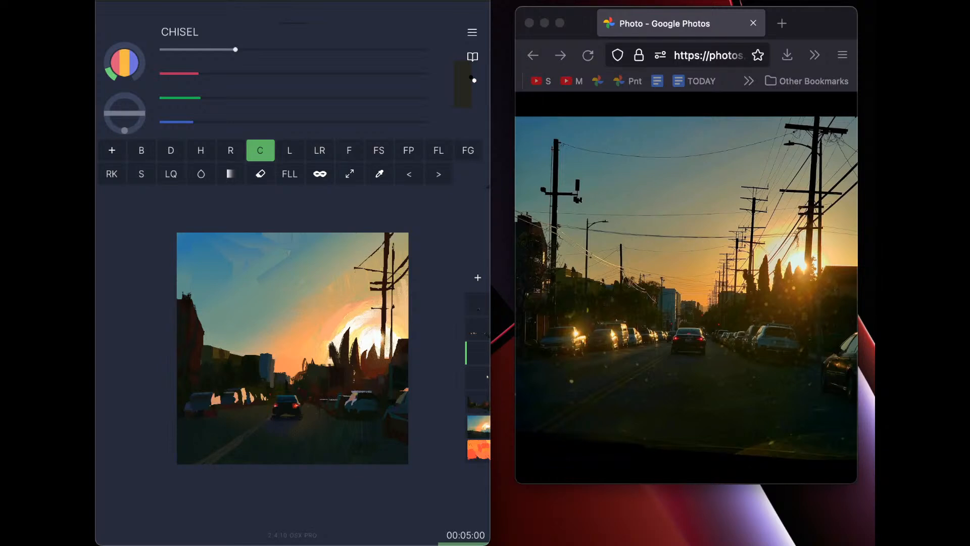
key(super+z)
On Layer 2, sample the sky's gray-green, warm it slightly and paint Chisel strokes in the upper sky, undoing the last one
click(478, 427)
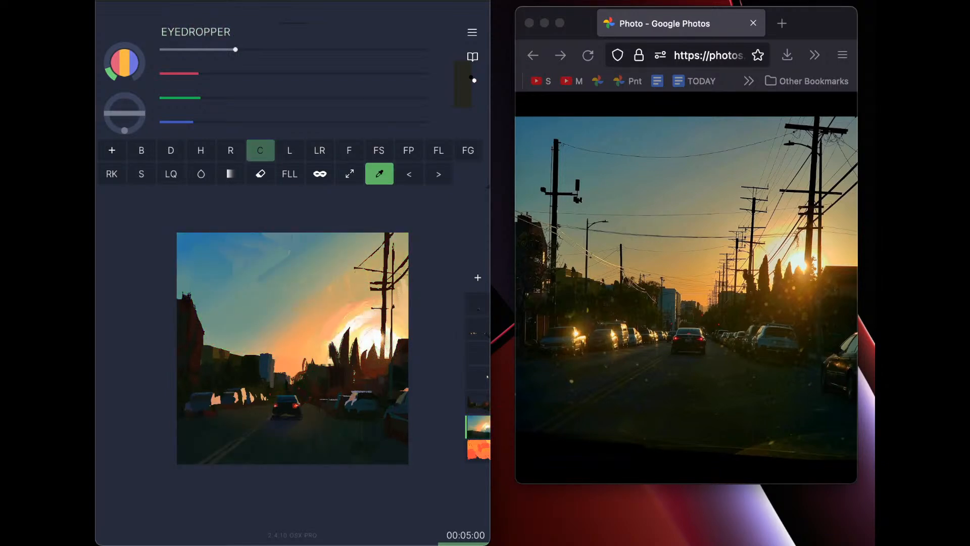
alt+click(251, 284)
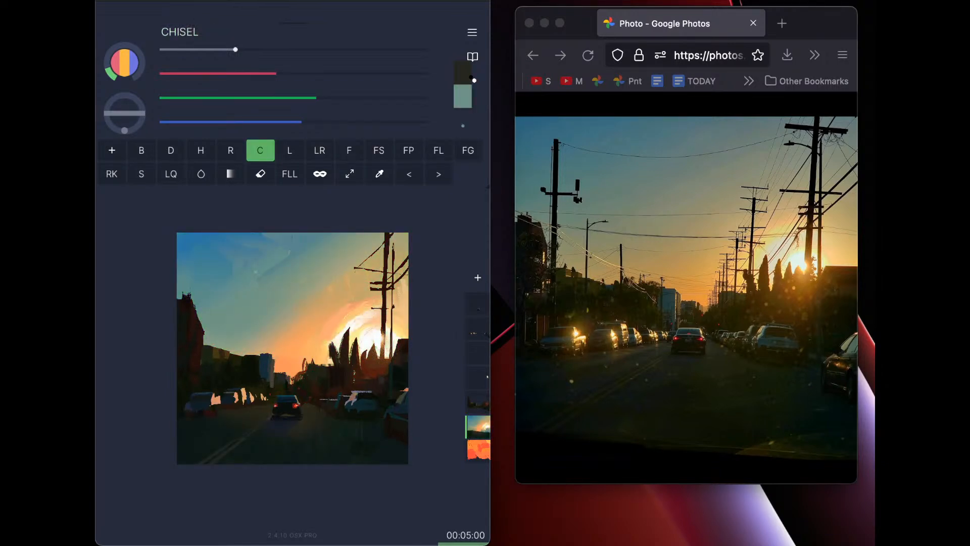
drag(289, 253, 274, 270)
click(290, 75)
click(309, 98)
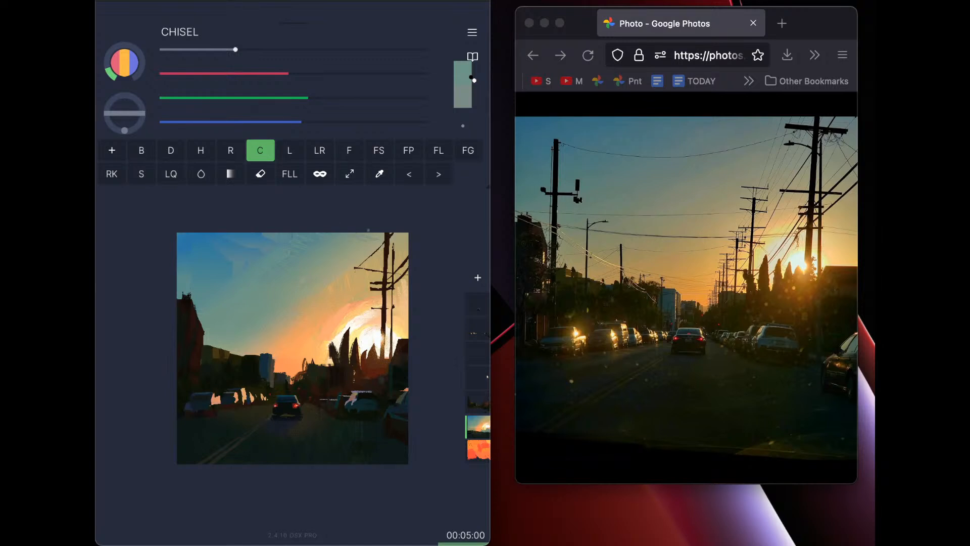
click(409, 174)
Set the brush size to 16 and paint broader light gray-green Chisel strokes across the upper sky
drag(235, 50, 282, 49)
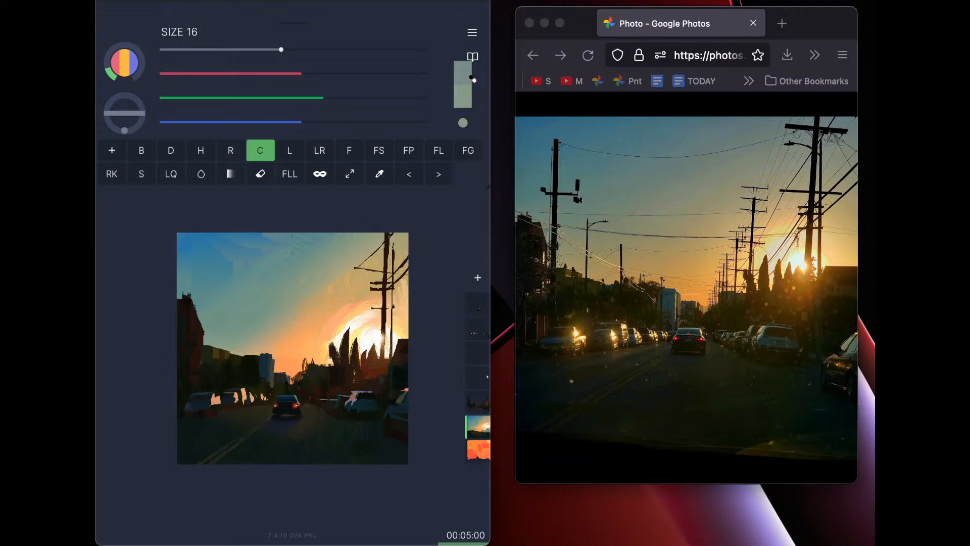
drag(321, 255, 279, 264)
drag(316, 239, 306, 246)
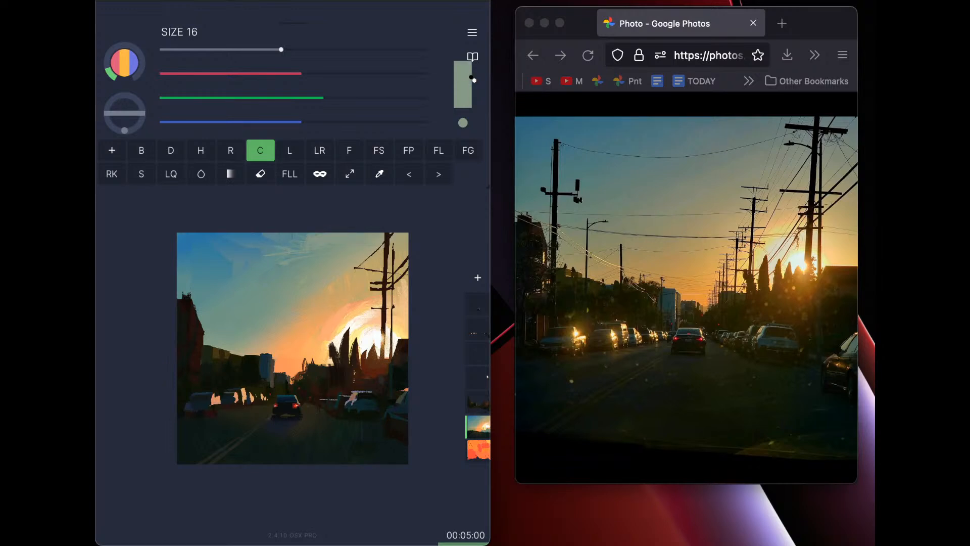
Blend the upper sky with a gray-green Fill Gradient, then try a pinkish gray gradient across it
click(468, 150)
drag(304, 235, 256, 244)
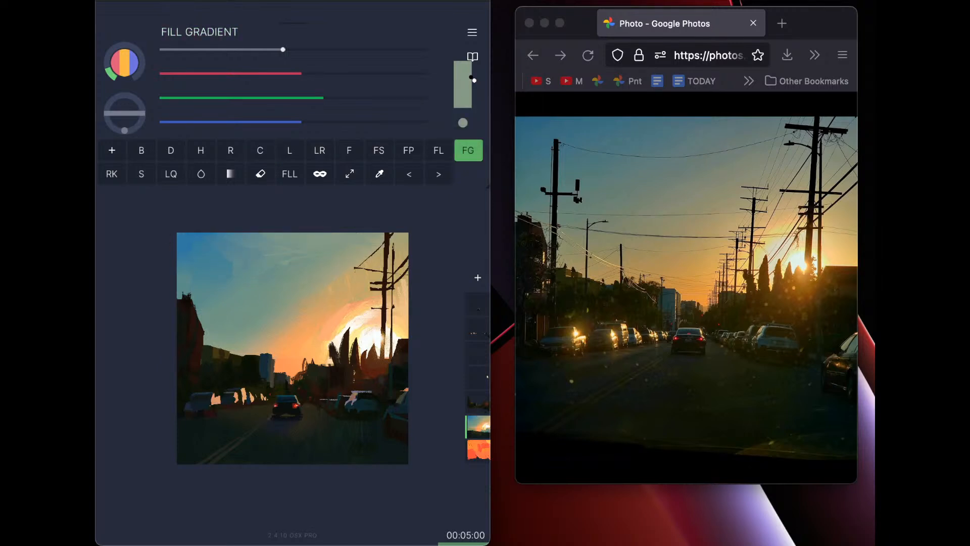
drag(302, 74, 317, 122)
drag(312, 244, 402, 240)
key(super+z)
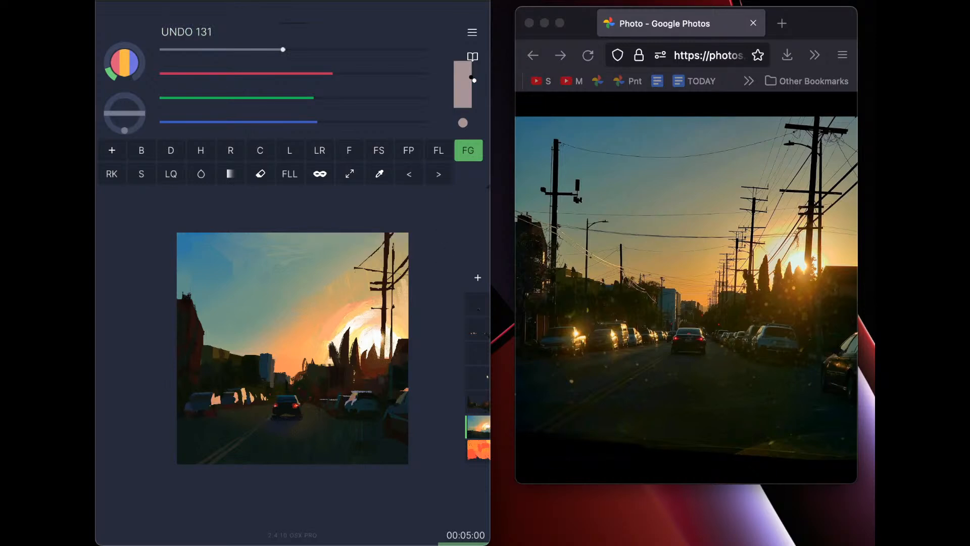
click(478, 403)
click(478, 427)
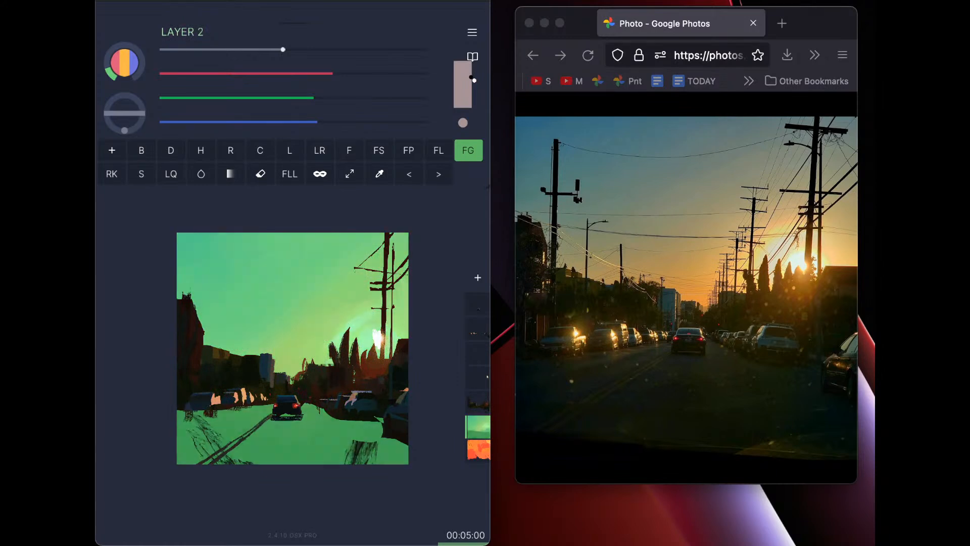
click(483, 304)
click(479, 353)
click(479, 427)
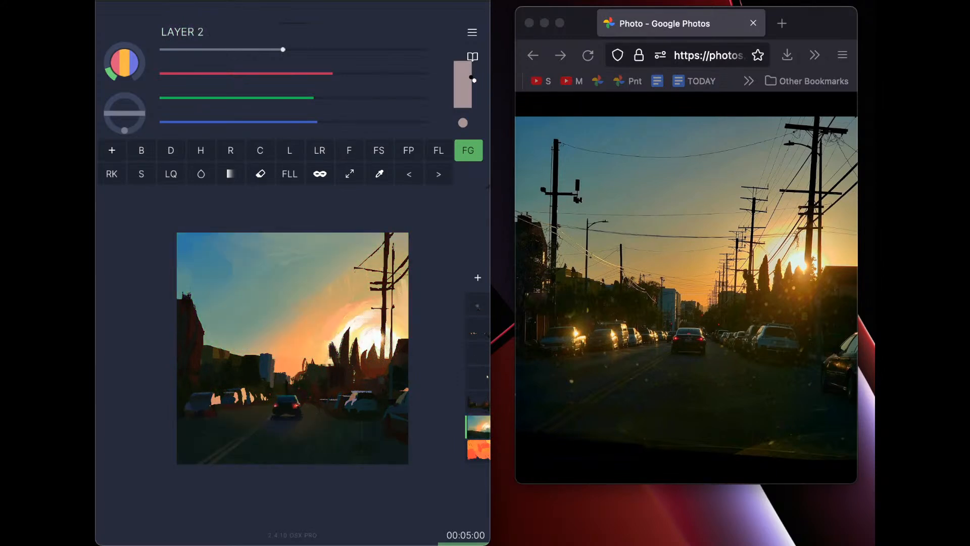
Add a new layer at the top of the stack, sample the street's dark olive, warm it to brown and set the size to 10
click(478, 303)
click(477, 278)
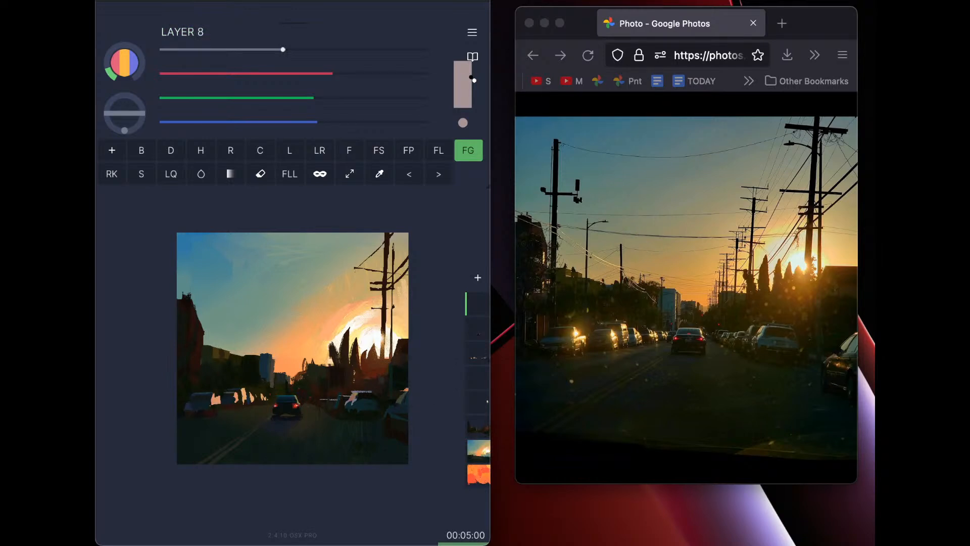
key(alt)
click(243, 412)
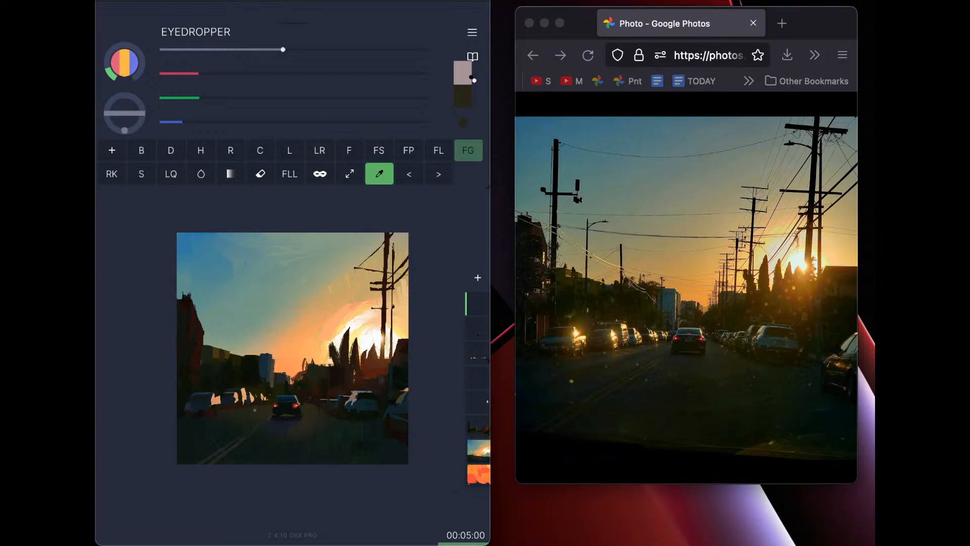
drag(199, 74, 213, 98)
drag(283, 50, 261, 50)
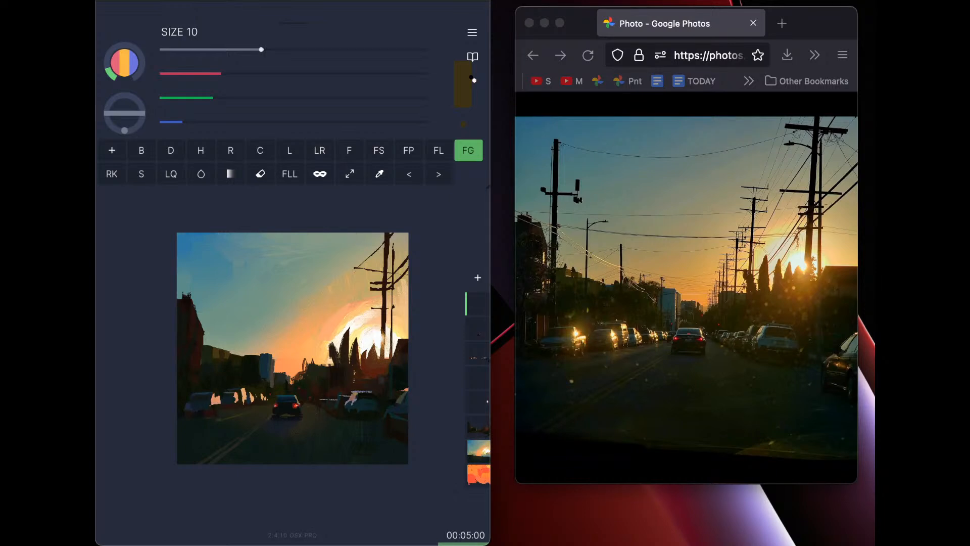
Lighten the brown to ochre and paint small Chisel strokes beside the parked cars on the street's left side, reducing the size to 5
click(260, 150)
click(260, 151)
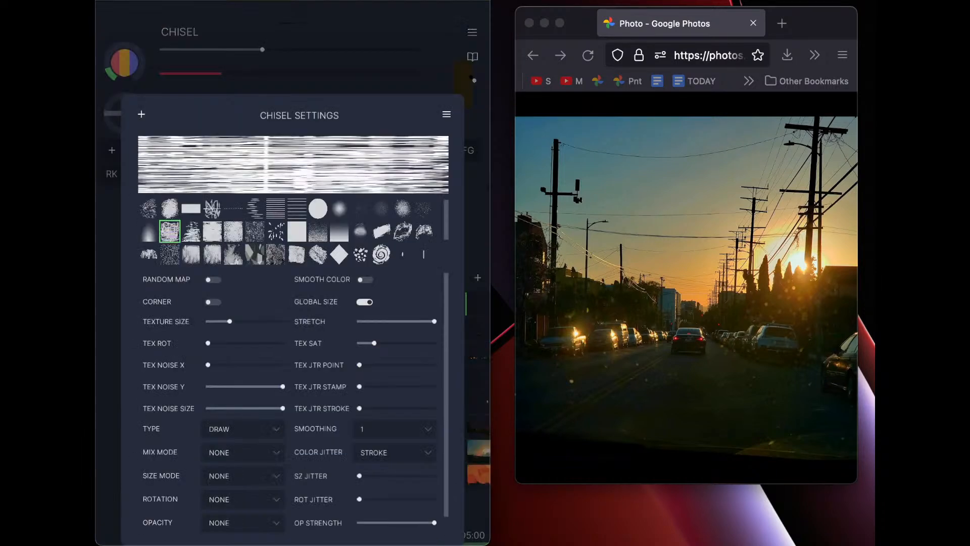
click(106, 357)
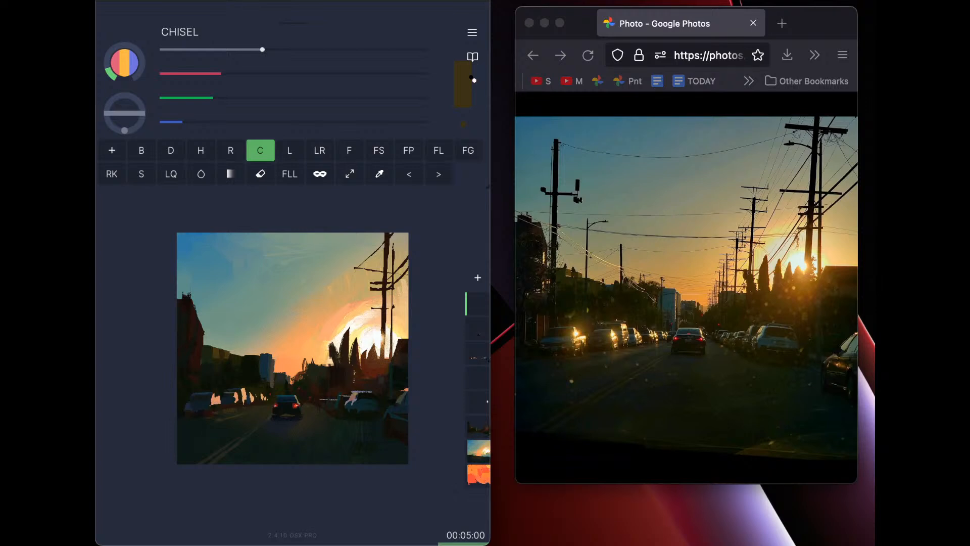
drag(215, 98, 217, 98)
click(227, 74)
drag(263, 50, 249, 50)
click(255, 74)
click(239, 98)
drag(250, 49, 236, 50)
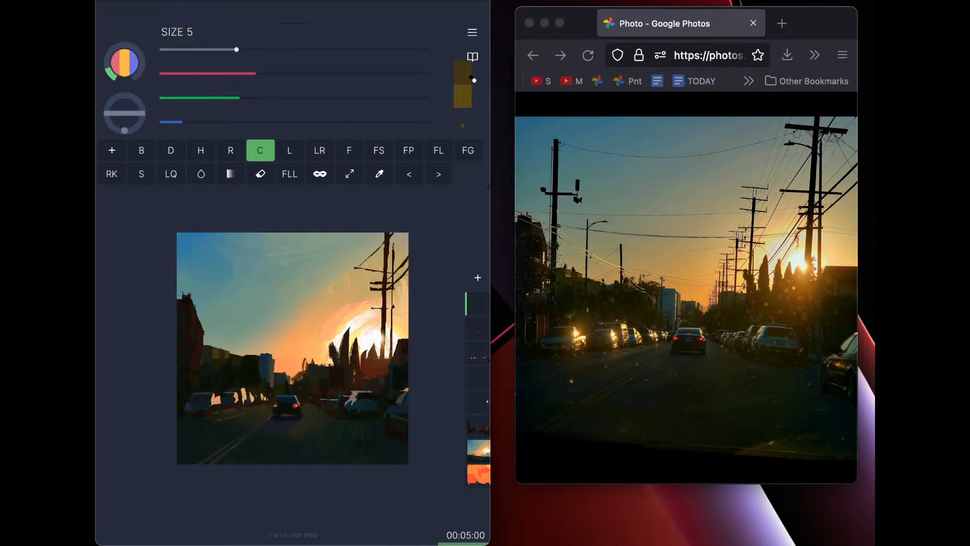
Try small Chisel accents in brown, olive green and orange around the distant buildings, varying the brush size from 12 to 3 and below
click(473, 79)
drag(244, 49, 271, 50)
click(235, 121)
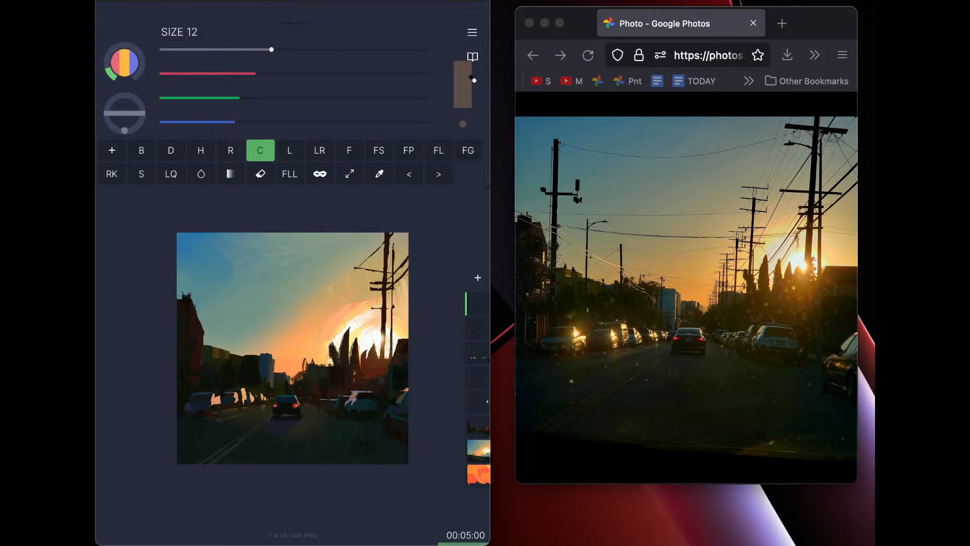
click(316, 98)
drag(255, 74, 287, 73)
drag(271, 49, 218, 49)
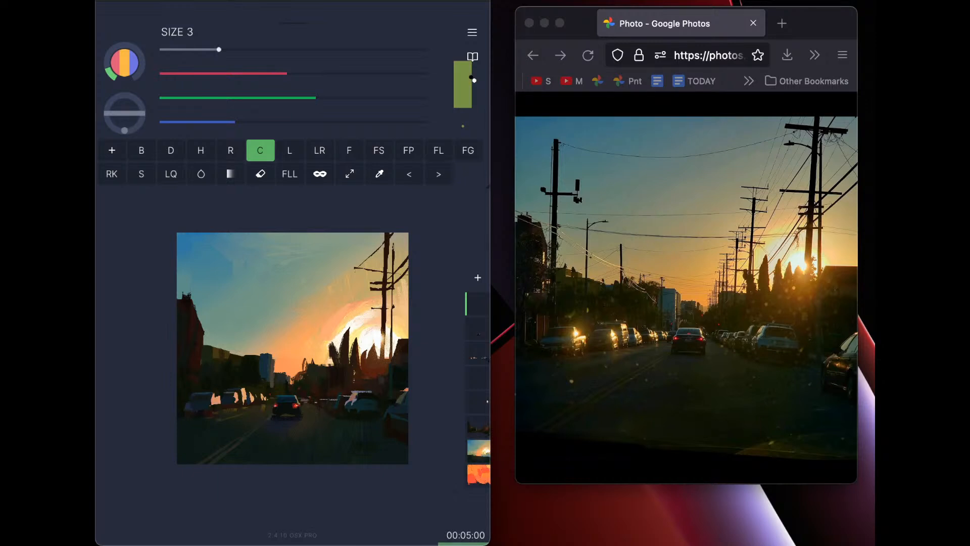
key(super+z)
key([)
drag(285, 372, 285, 383)
key(super+z)
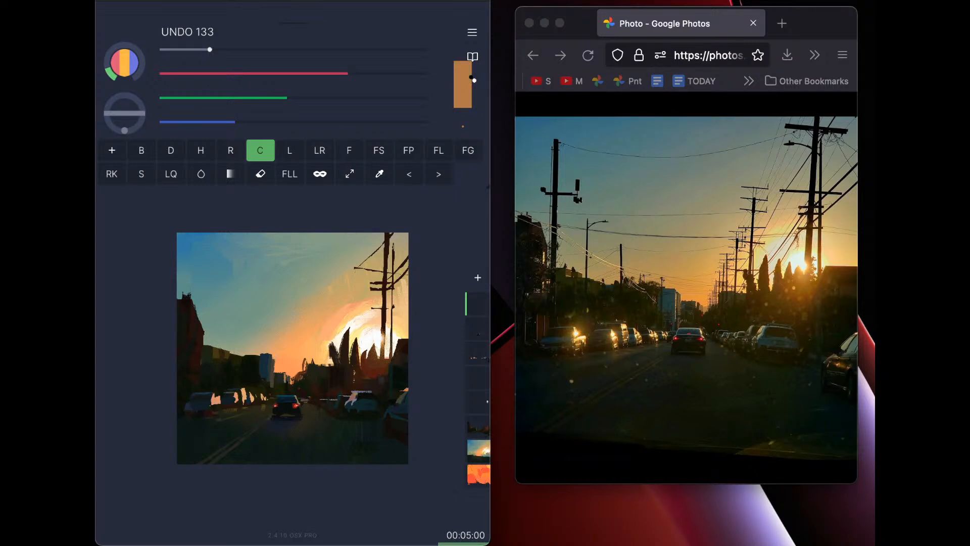
Check the painting's light and dark values in grayscale, then return to the color view
key(g)
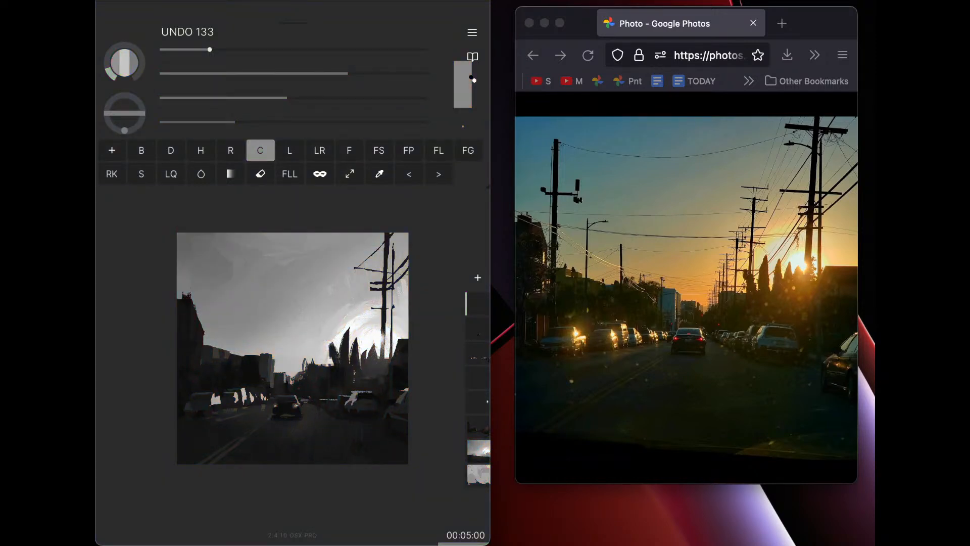
key(g)
key(g)
key(g)
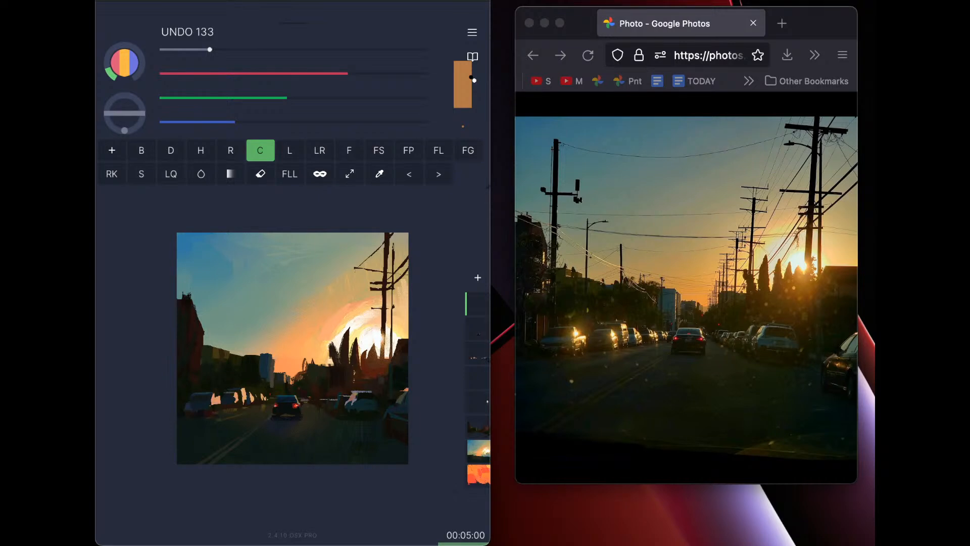
Sample the street's dark green, darken it and break up the lane lines and street with Chisel strokes, undoing the last two
key(alt)
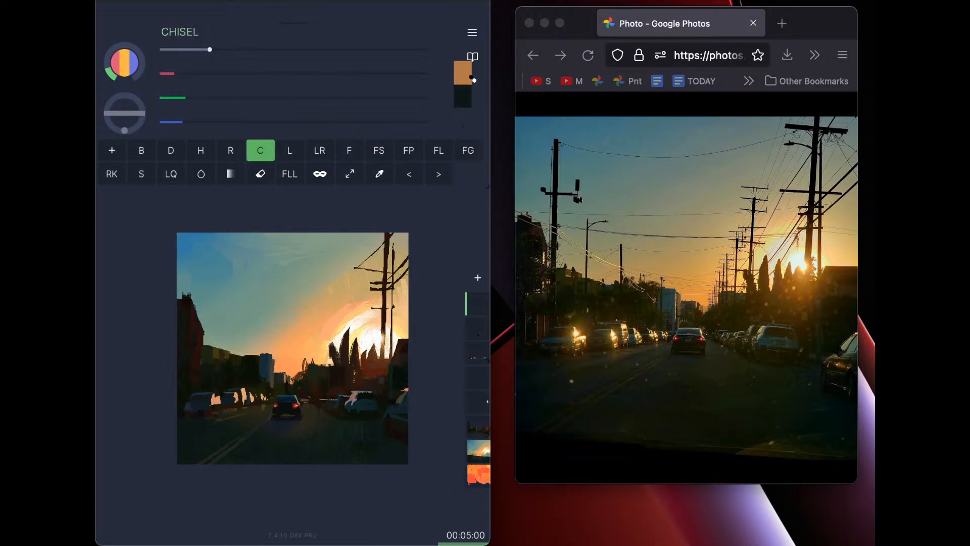
click(176, 97)
click(174, 122)
click(210, 450)
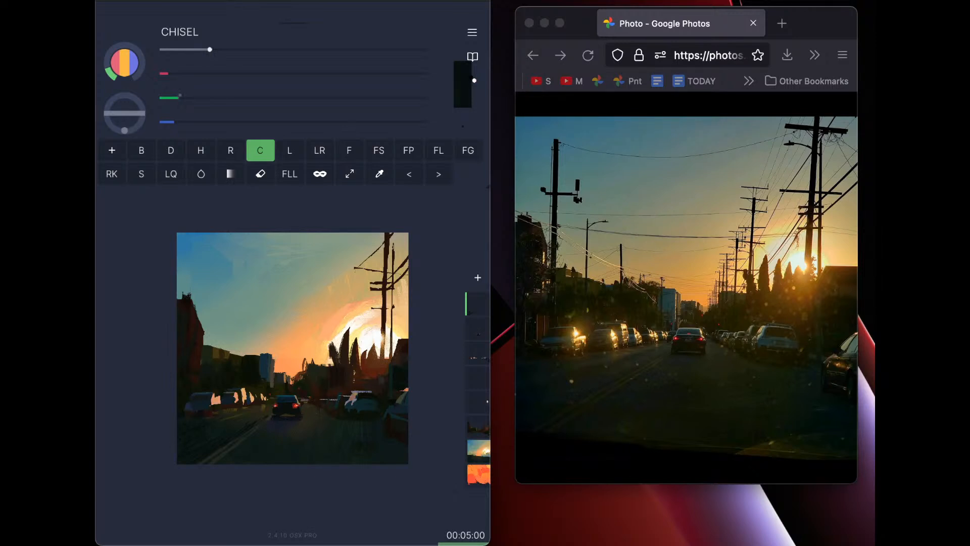
key(])
key(])
key(super+z)
key(super+z)
Mix a dark olive, brighten it to a burnt orange-brown, and paint Chisel accents on the parked car at the street's right edge
click(175, 98)
click(174, 122)
click(191, 99)
click(195, 75)
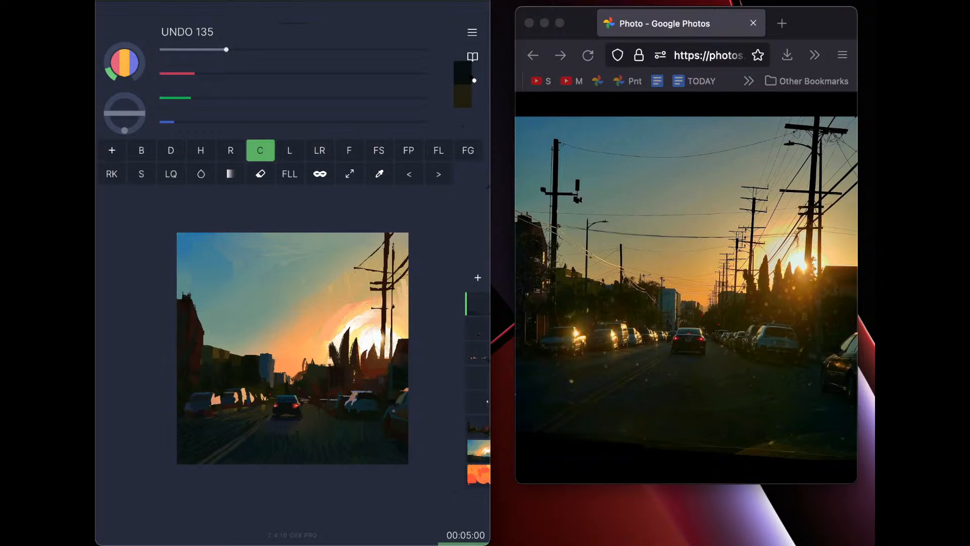
click(471, 77)
click(281, 74)
click(242, 98)
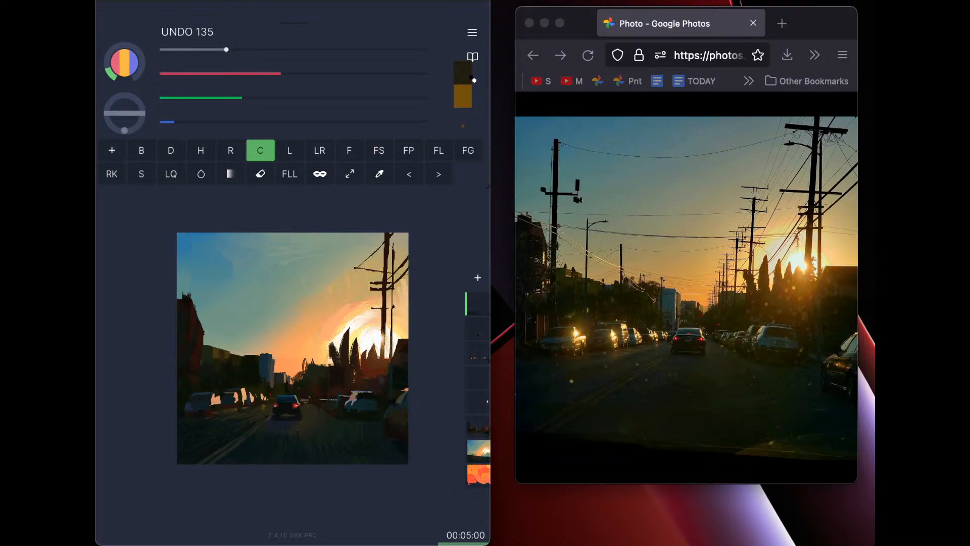
click(471, 77)
drag(242, 98, 221, 98)
click(470, 77)
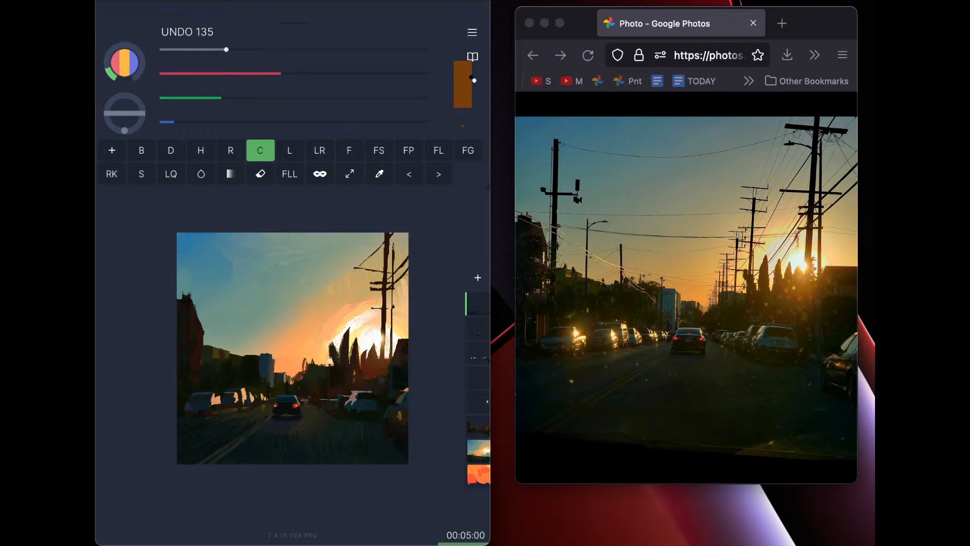
drag(400, 417, 405, 415)
Shift the color through khaki to a muted teal and add a Chisel highlight to the car at the right edge
mouse_move(221, 98)
mouse_down()
mouse_move(262, 98)
mouse_move(238, 98)
mouse_up()
drag(174, 122, 255, 122)
drag(238, 98, 282, 73)
drag(298, 98, 283, 98)
click(473, 78)
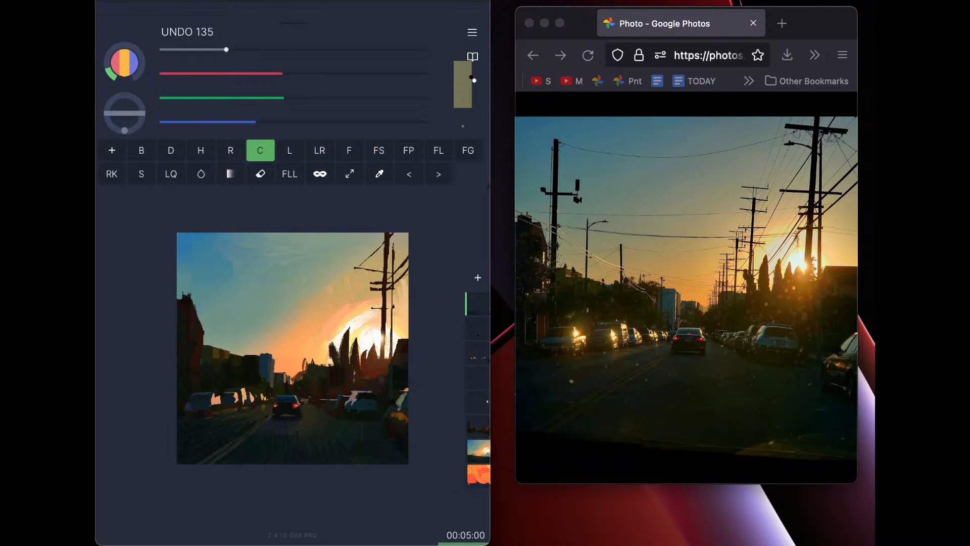
drag(284, 98, 306, 98)
drag(255, 121, 293, 122)
drag(282, 74, 259, 74)
drag(306, 98, 293, 96)
mouse_move(402, 406)
mouse_down()
mouse_move(406, 396)
mouse_move(407, 406)
mouse_up()
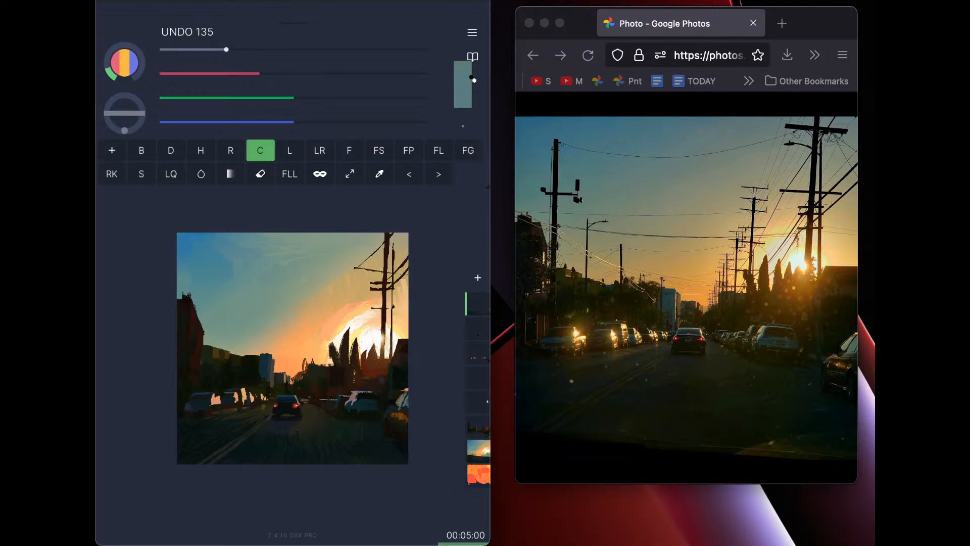
Undo the teal highlight, darken the teal slightly and repaint the highlight on the right-edge car
click(409, 174)
click(281, 98)
click(275, 122)
click(256, 76)
click(251, 74)
click(276, 98)
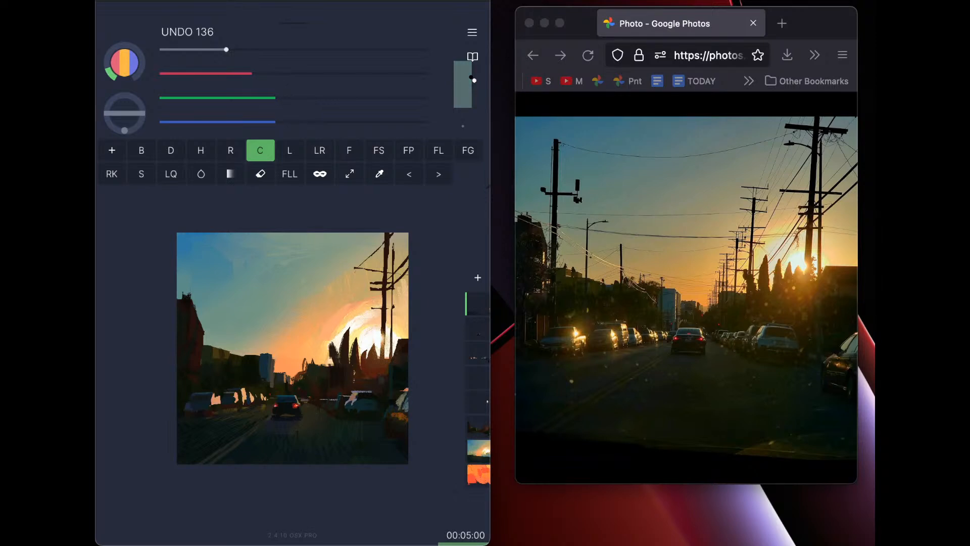
drag(407, 399, 403, 410)
Darken the teal to gray-green, sample a dark teal from the painting and refine the right-edge car, undoing the last stroke
click(253, 98)
click(251, 121)
click(235, 72)
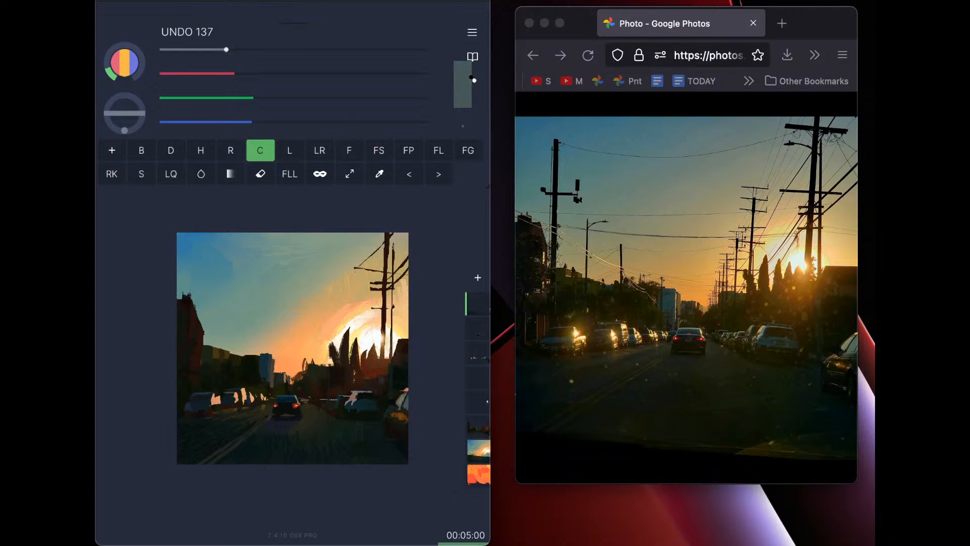
key(alt)
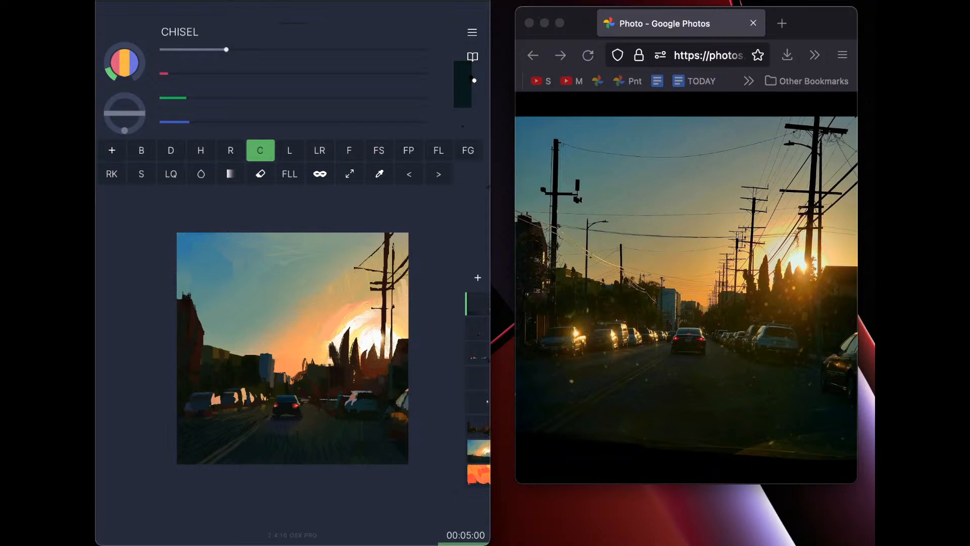
key(super+z)
Mix ochre, orange and yellow-olive in turn and reduce the Chisel size to 2 for fine accents along the parked cars
drag(168, 74, 300, 74)
drag(186, 98, 283, 98)
drag(189, 121, 239, 122)
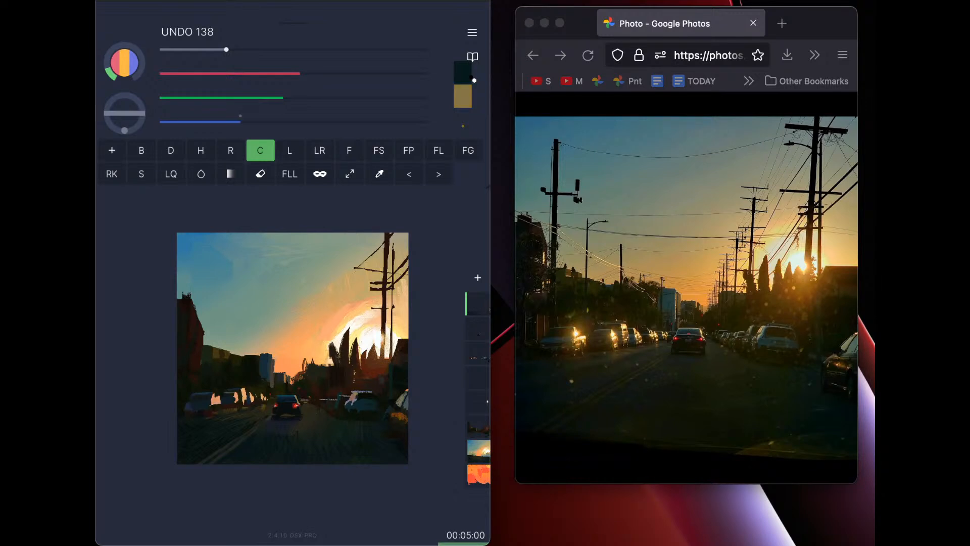
drag(226, 49, 197, 50)
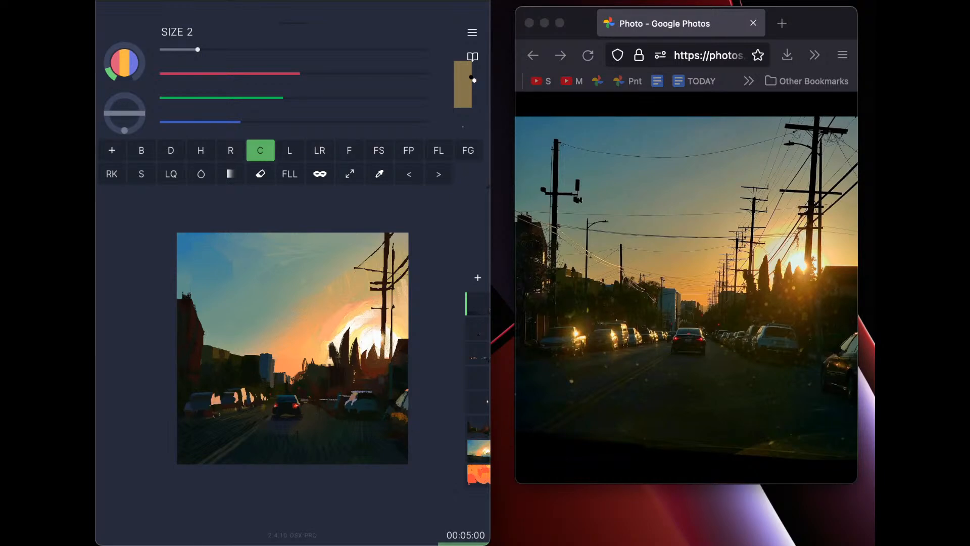
drag(300, 74, 395, 73)
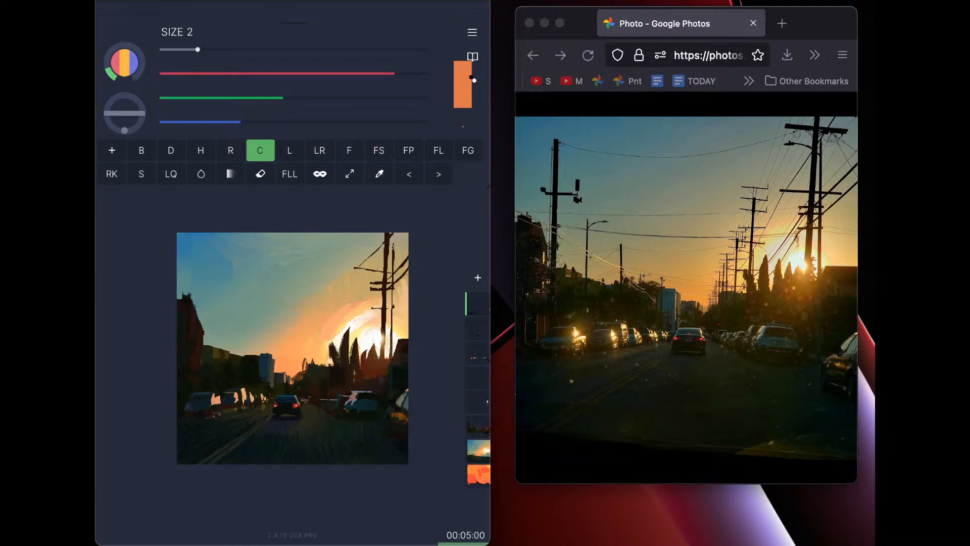
click(313, 73)
click(324, 92)
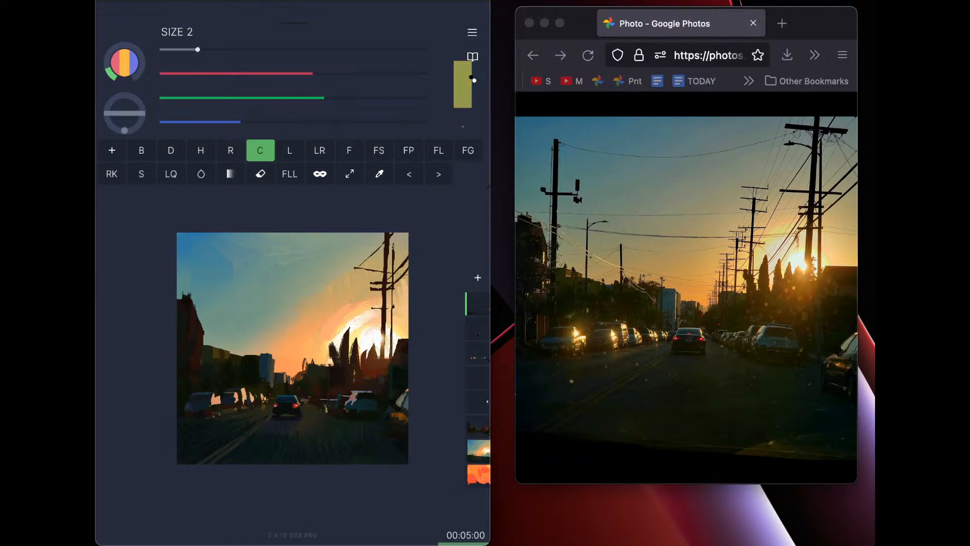
Undo the last accent, mute the olive and try fine Chisel strokes beside the parked cars right of the center car
key(super+z)
click(250, 97)
click(245, 73)
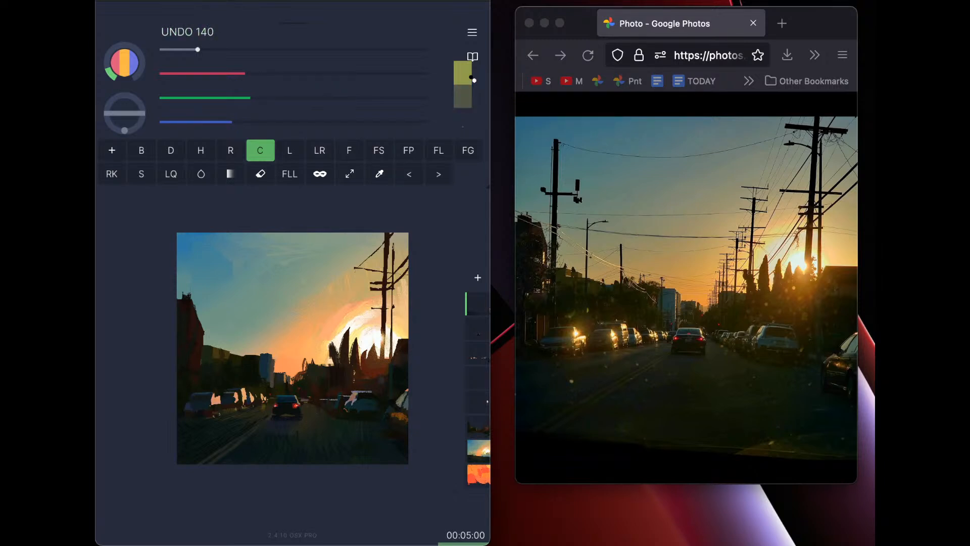
drag(319, 404, 328, 409)
click(409, 174)
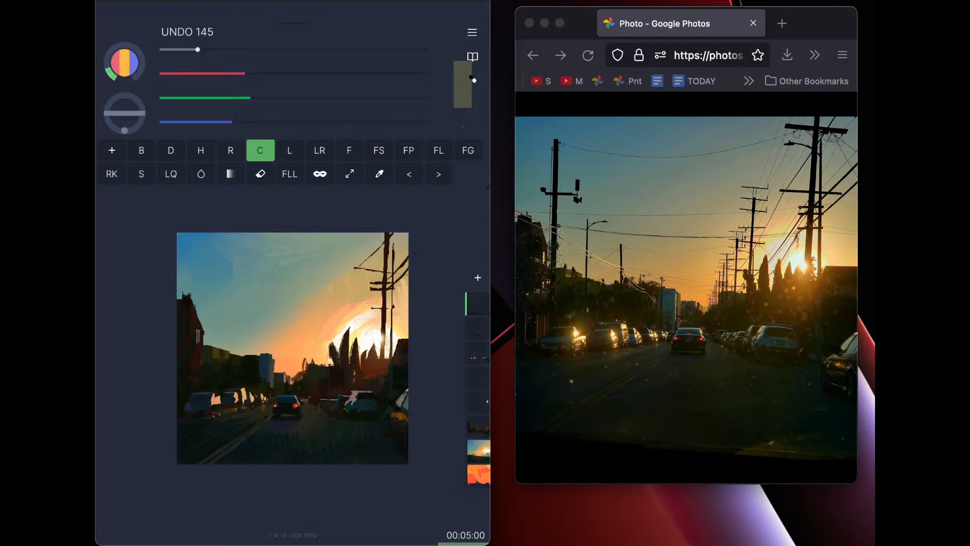
Undo the last olive stroke, mix a warm ochre and paint small lit windows on the tall left building
key(super+z)
drag(251, 95, 318, 94)
mouse_move(282, 72)
mouse_down()
mouse_move(318, 72)
mouse_move(295, 95)
mouse_move(342, 70)
mouse_up()
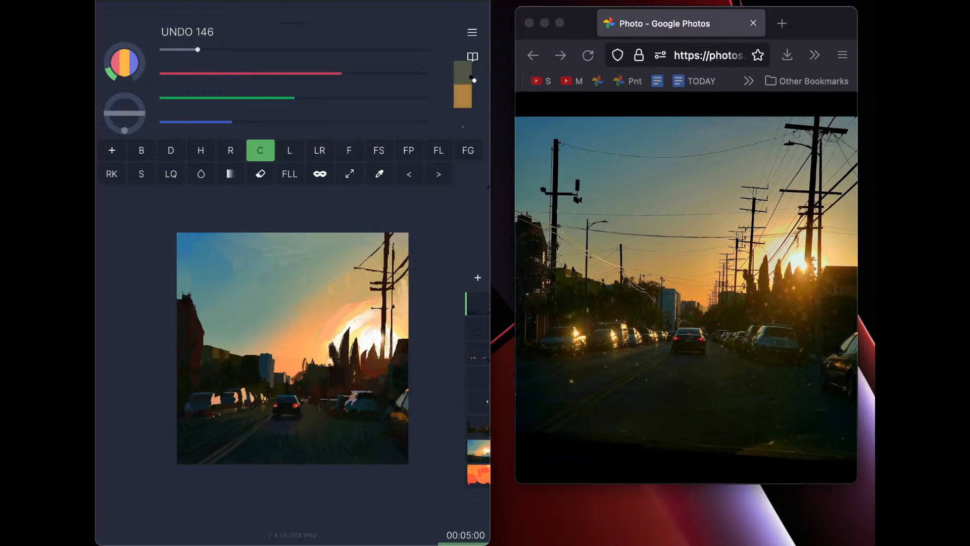
drag(197, 327, 199, 362)
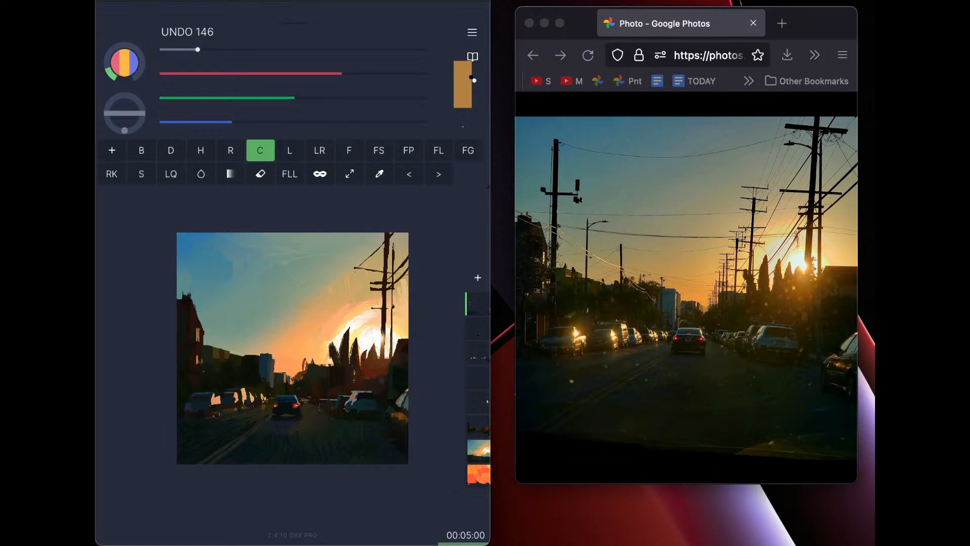
drag(203, 356, 204, 362)
Sample the sky's teal to trim the left building's roofline and switch the Chisel brush to a denser texture
key(alt)
alt+click(216, 314)
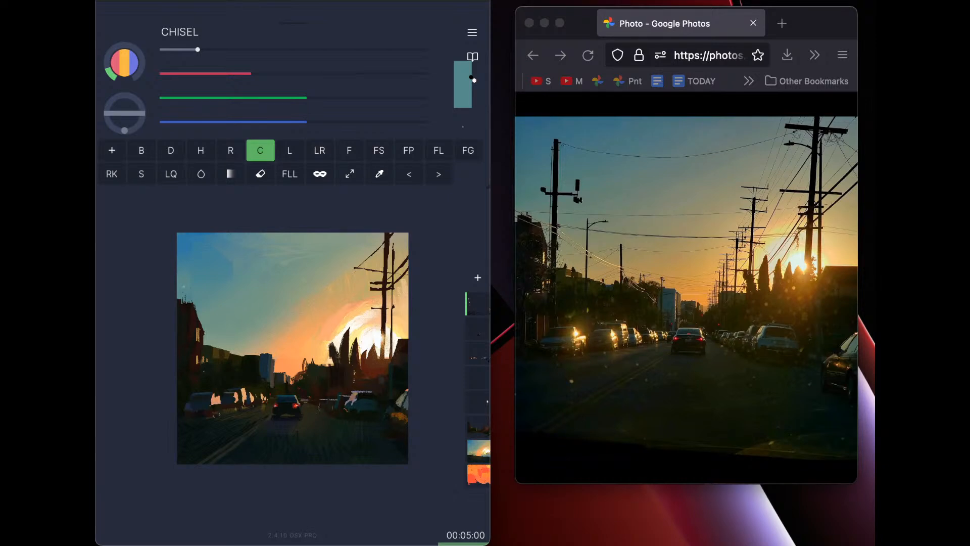
click(260, 151)
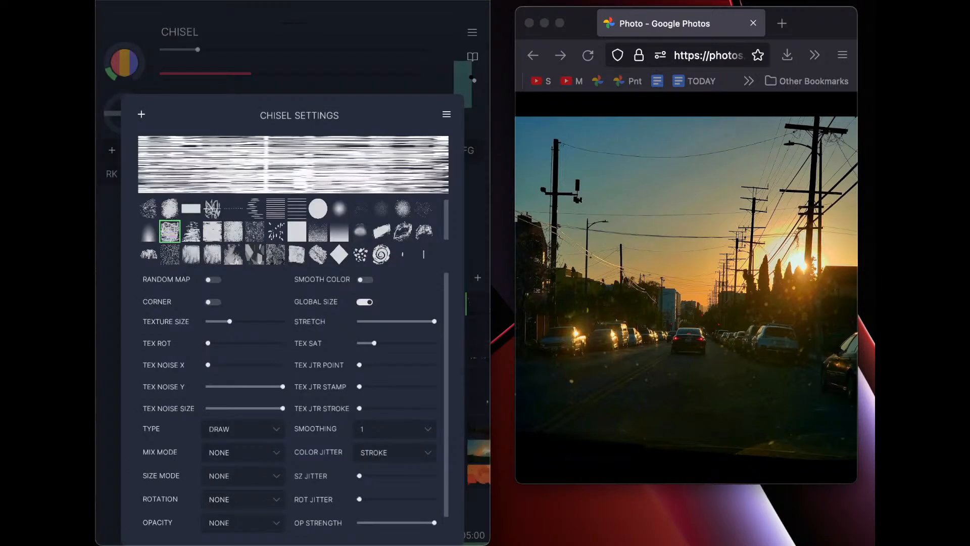
click(212, 232)
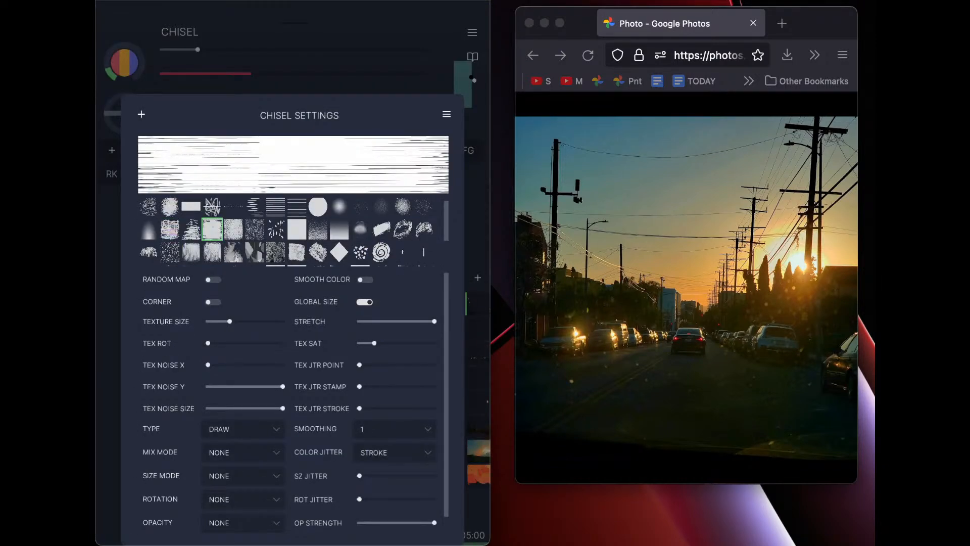
key(Escape)
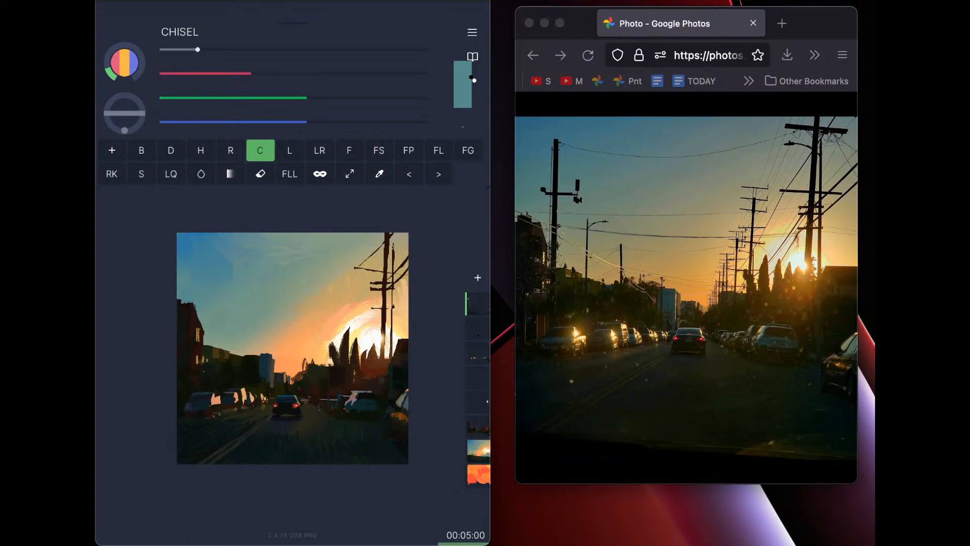
Select the sky layer and try reshaping the sunset glow with Liquify, undoing all of those strokes
click(478, 451)
click(170, 174)
mouse_move(361, 326)
mouse_down()
mouse_move(347, 320)
mouse_move(333, 332)
mouse_move(360, 311)
mouse_up()
mouse_move(403, 280)
mouse_down()
mouse_move(402, 293)
mouse_move(371, 310)
mouse_up()
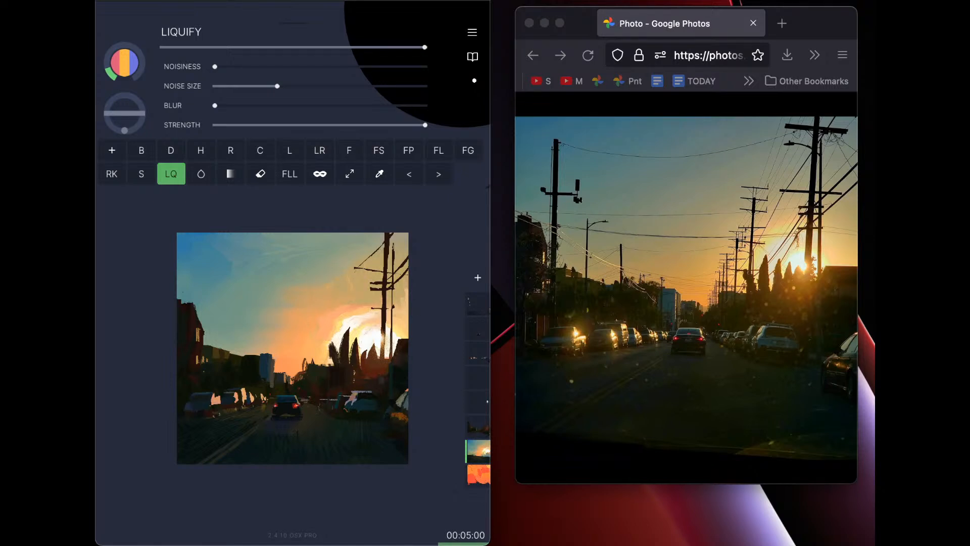
key(super+z)
key(super+z)
key(super+z)
key(super+z)
key(super+z)
key(super+z)
key(super+z)
key(super+z)
key(super+z)
key(super+z)
key(super+z)
key(super+z)
key(super+z)
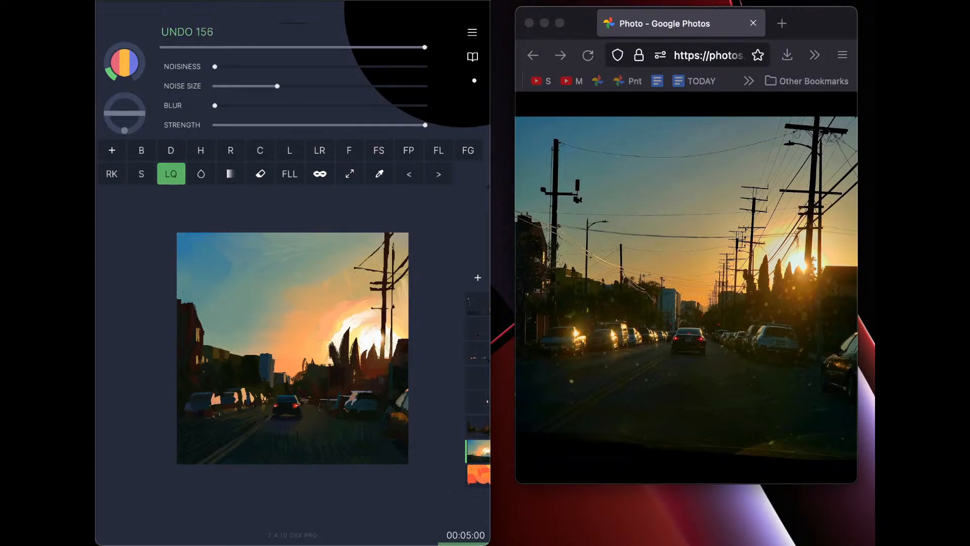
key(super+z)
key(super+z)
key(super+z)
key(super+z)
key(super+z)
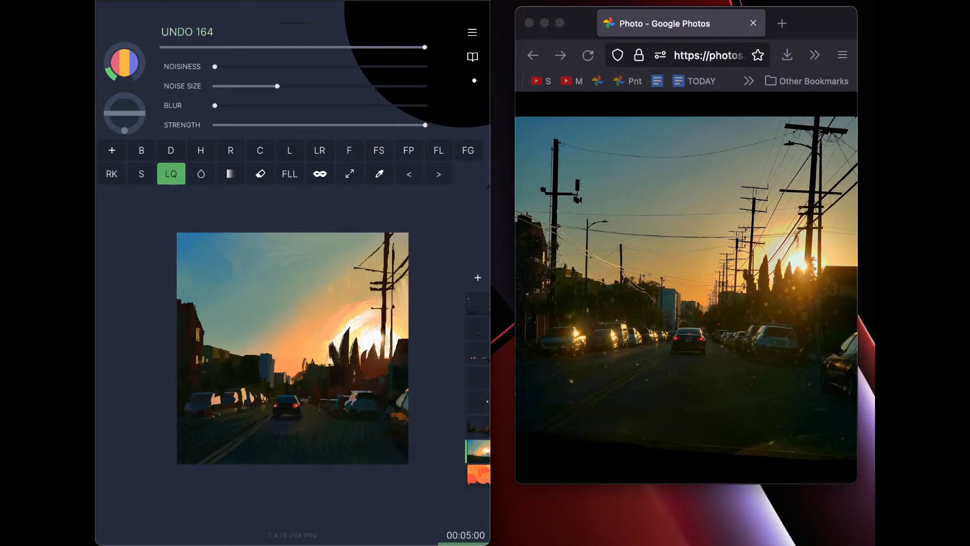
key(super+z)
key(super+z)
key(super+z)
Check the Liquify brush settings and set its rotation mode to Follow
click(171, 174)
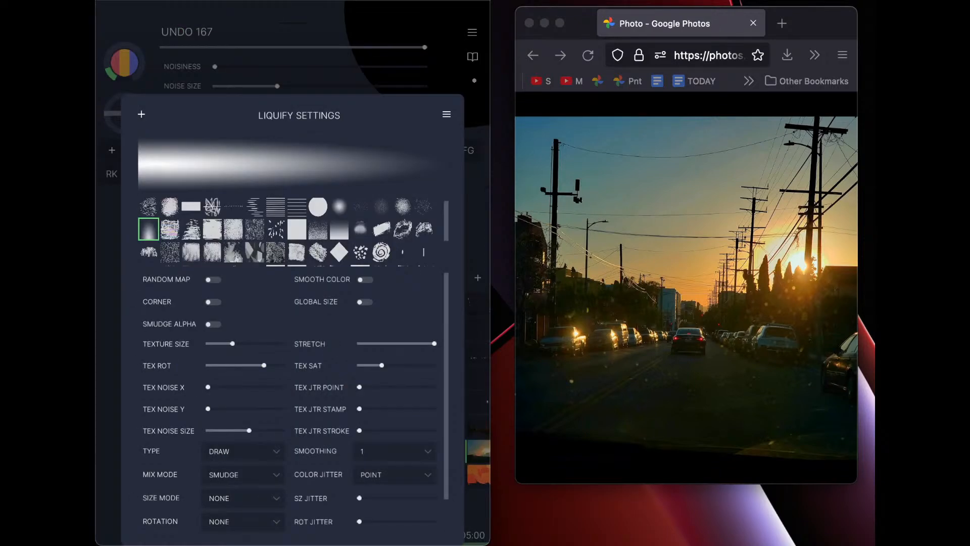
click(110, 119)
click(124, 113)
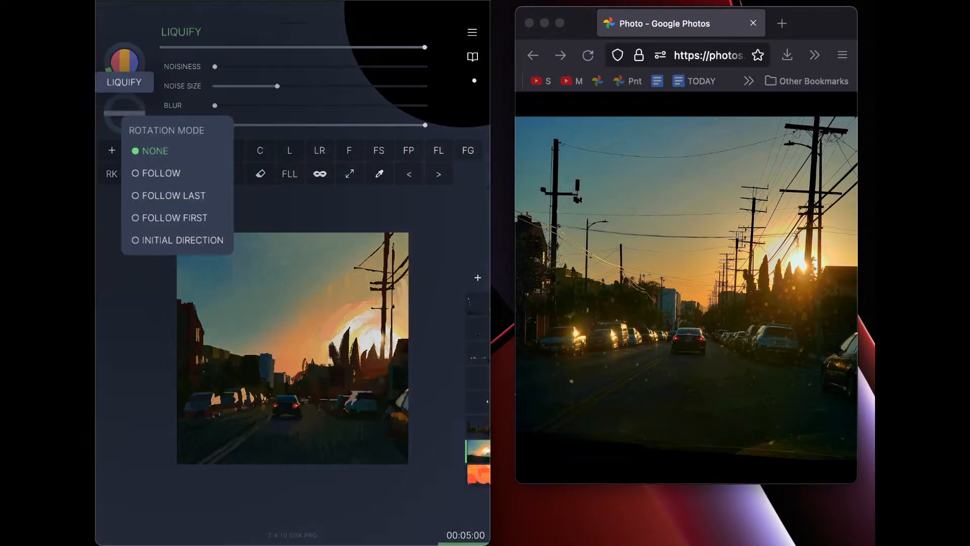
click(148, 173)
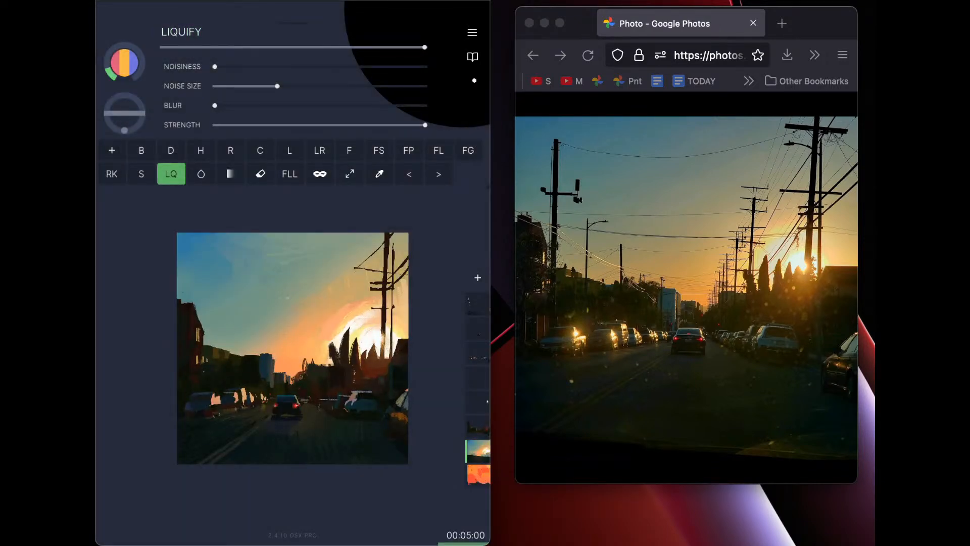
Liquify the orange sky and the bright glow into a rounder, more compact shape around the sun
drag(289, 326, 267, 318)
mouse_move(360, 303)
mouse_down()
mouse_move(349, 317)
mouse_move(367, 324)
mouse_up()
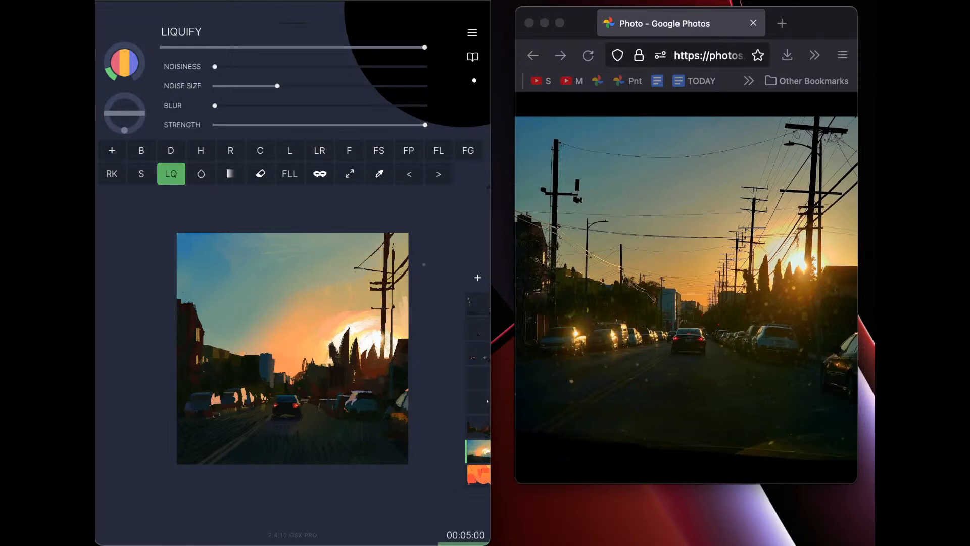
mouse_move(365, 306)
mouse_down()
mouse_move(365, 321)
mouse_move(346, 333)
mouse_move(360, 339)
mouse_up()
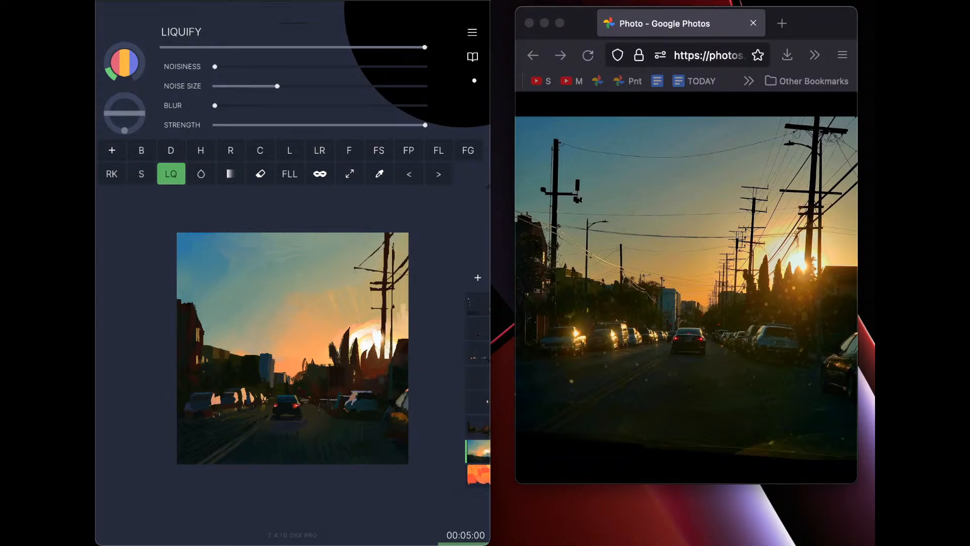
drag(366, 332, 357, 323)
drag(366, 331, 363, 317)
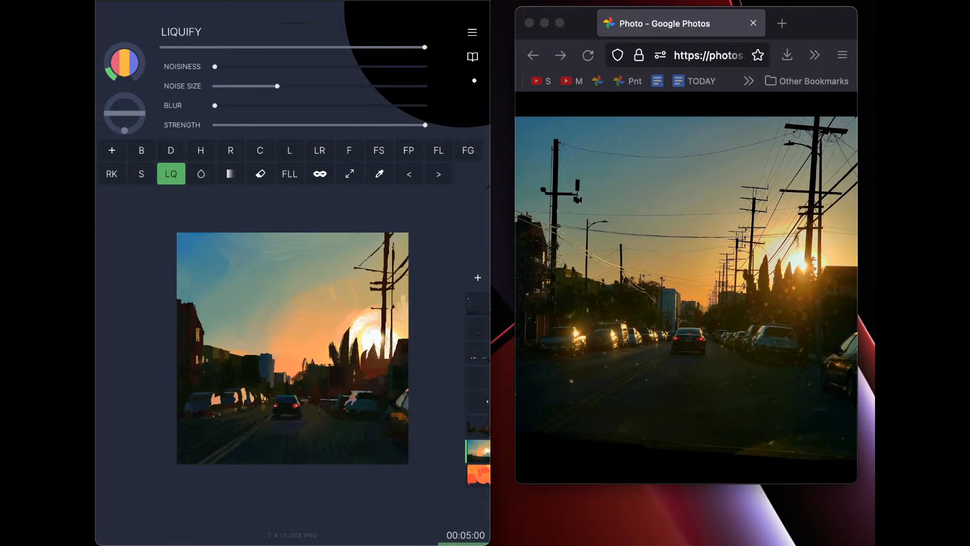
drag(362, 313, 366, 324)
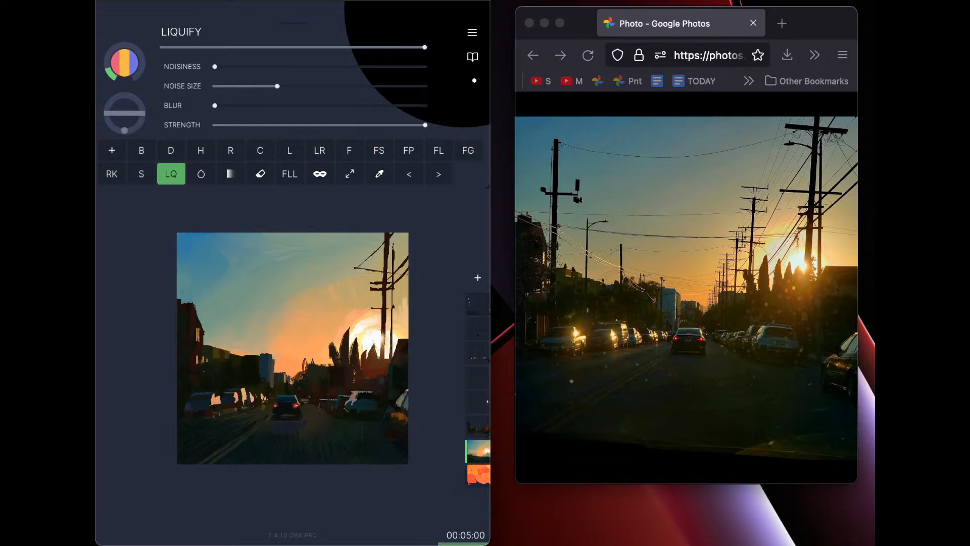
Try a white Fill Gradient over the sun's glow, undo it and apply a pale peach gradient there instead
click(469, 151)
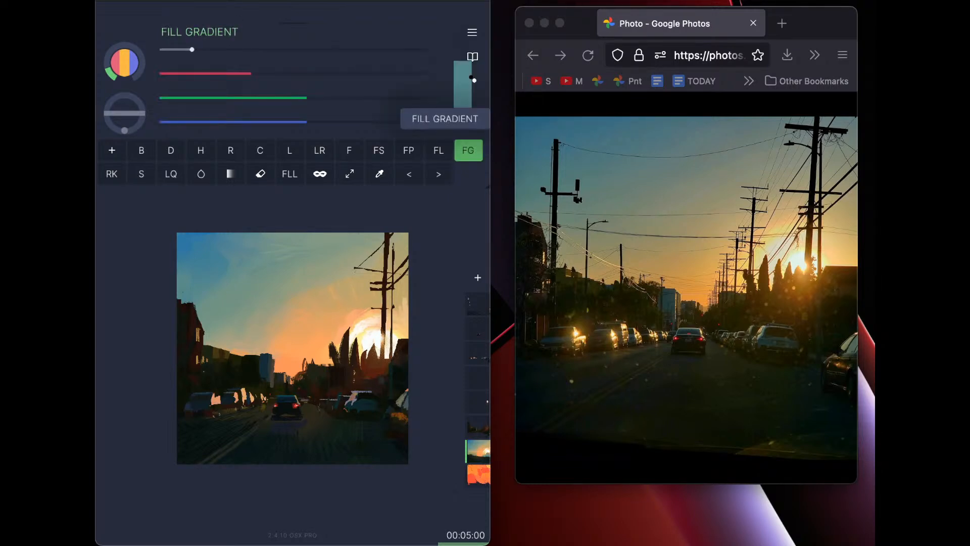
alt+click(370, 334)
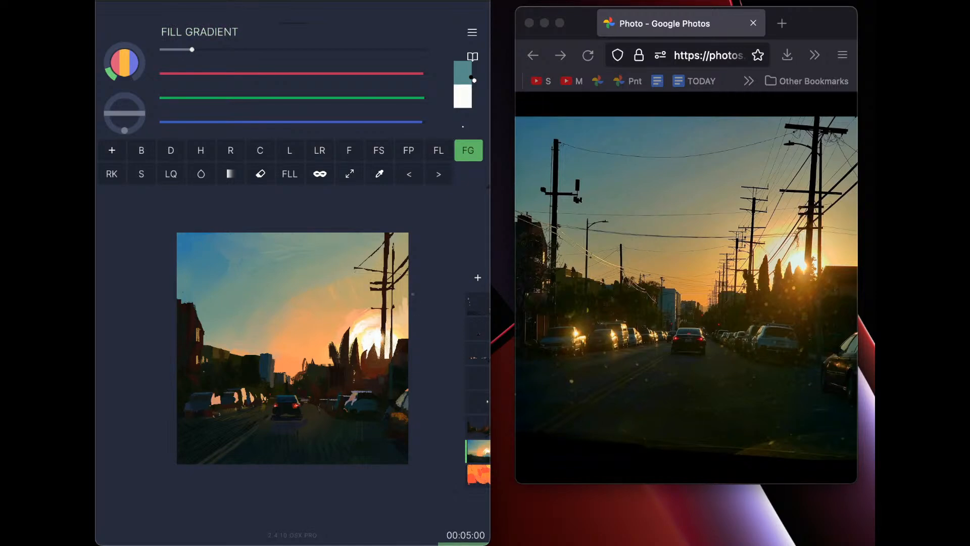
drag(380, 321, 337, 342)
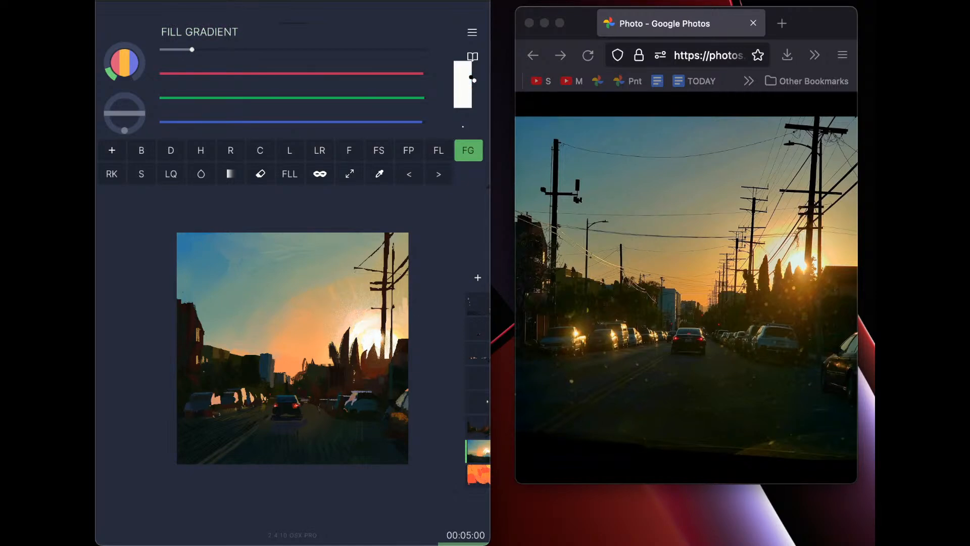
key(super+z)
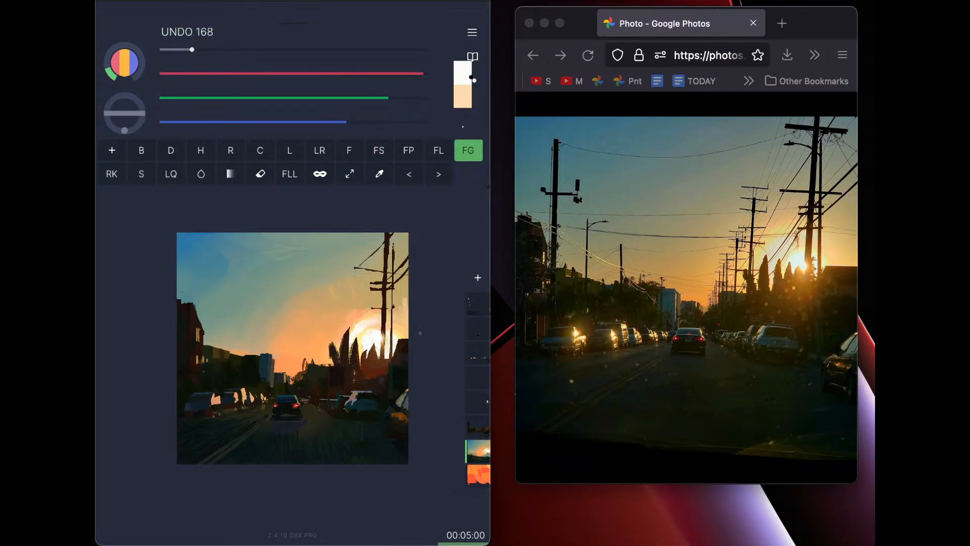
drag(368, 336, 361, 307)
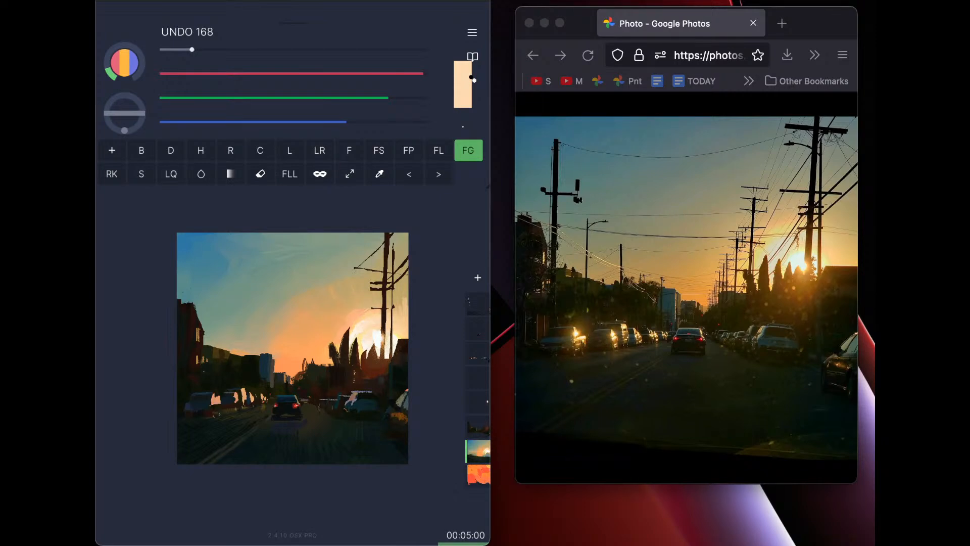
Undo the last gradient over the sunset sky and try Liquify and Blur there, undoing the last change
key(super+z)
key(alt)
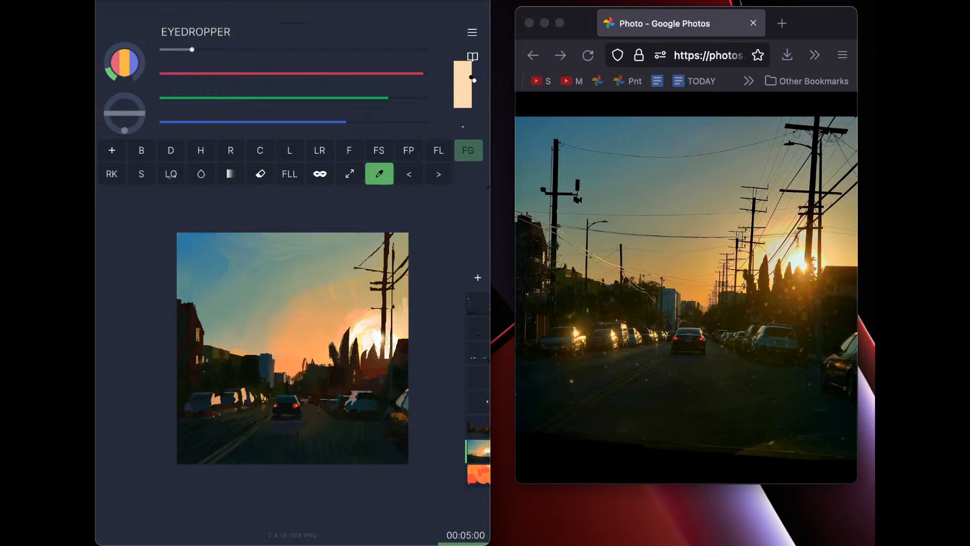
click(171, 174)
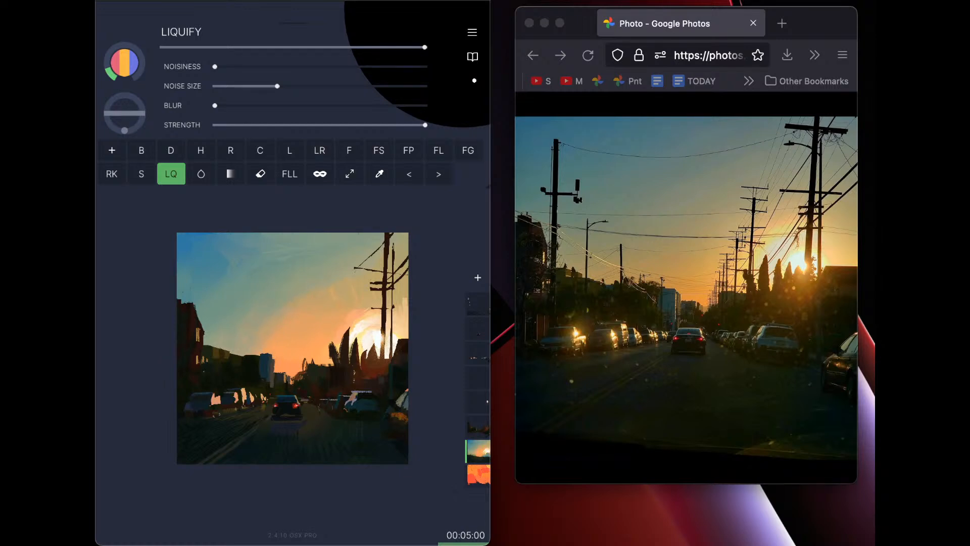
click(200, 173)
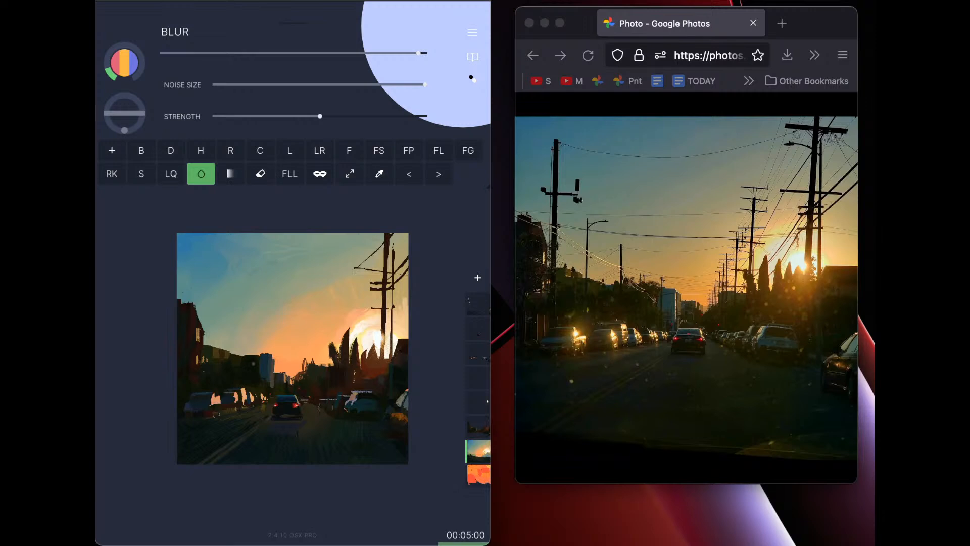
key(super+z)
Select the uppermost layer, sample the dark road colour and apply a Fill Gradient to the road beneath the centre car
click(477, 303)
click(468, 150)
key(alt)
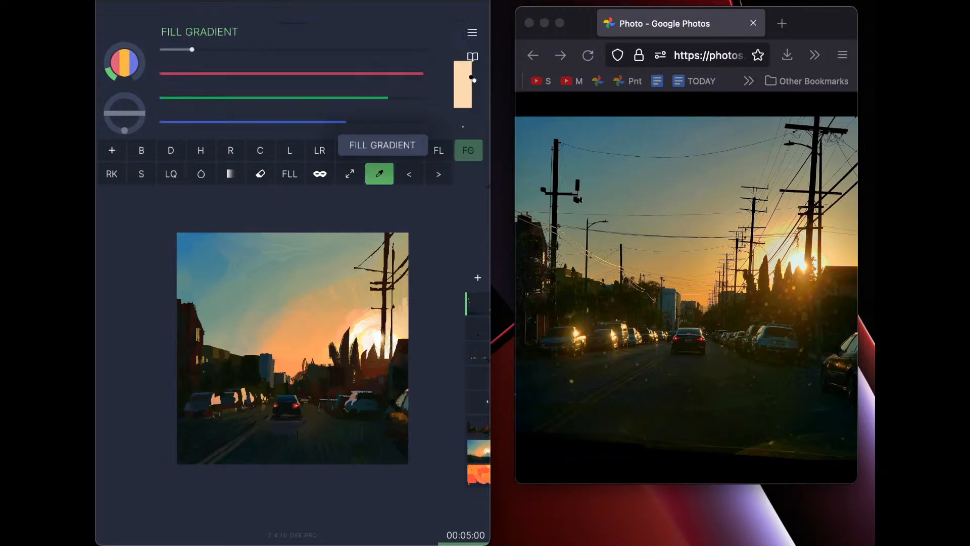
alt+click(298, 430)
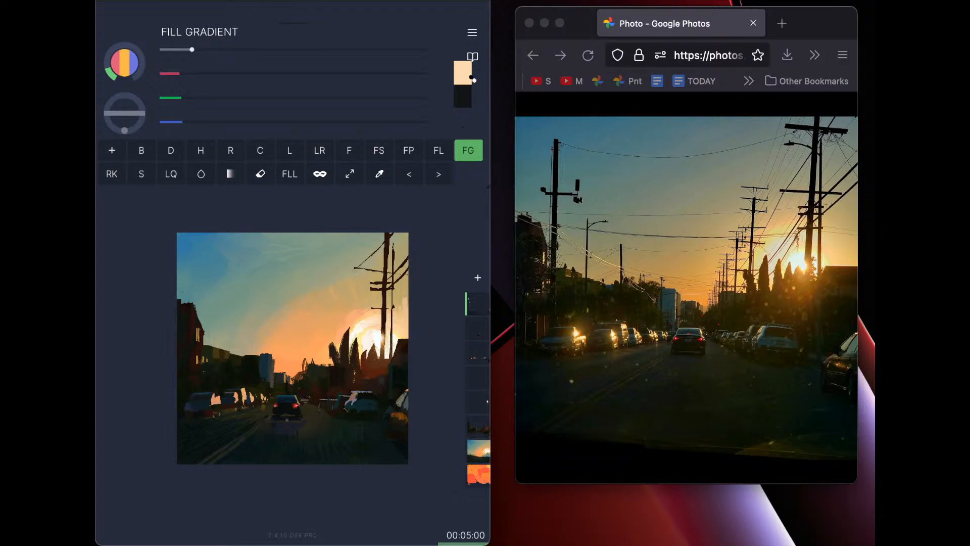
drag(283, 433, 299, 430)
Paint the road around the centre car with dark green and olive Chisel strokes at size 9
click(260, 150)
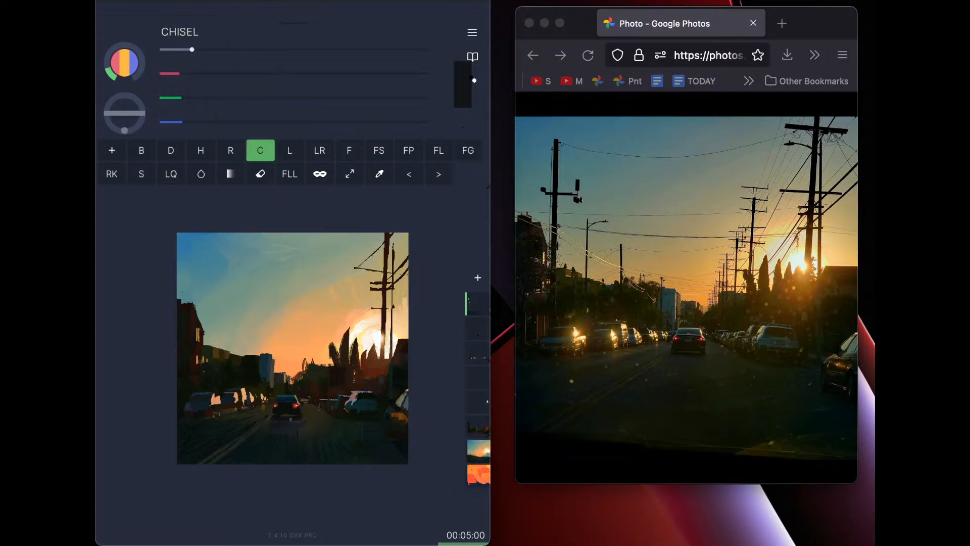
click(193, 98)
click(194, 122)
drag(192, 49, 259, 49)
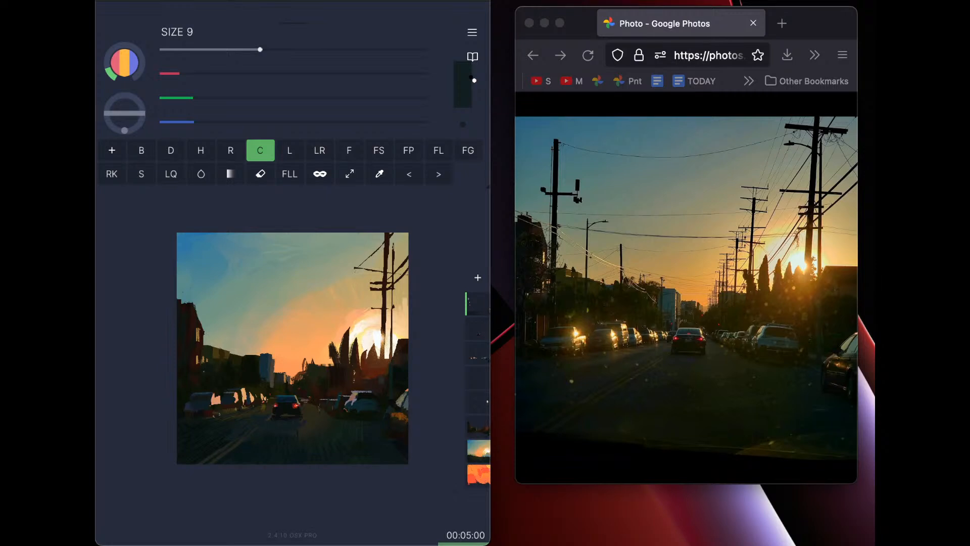
drag(180, 74, 197, 98)
drag(298, 433, 323, 431)
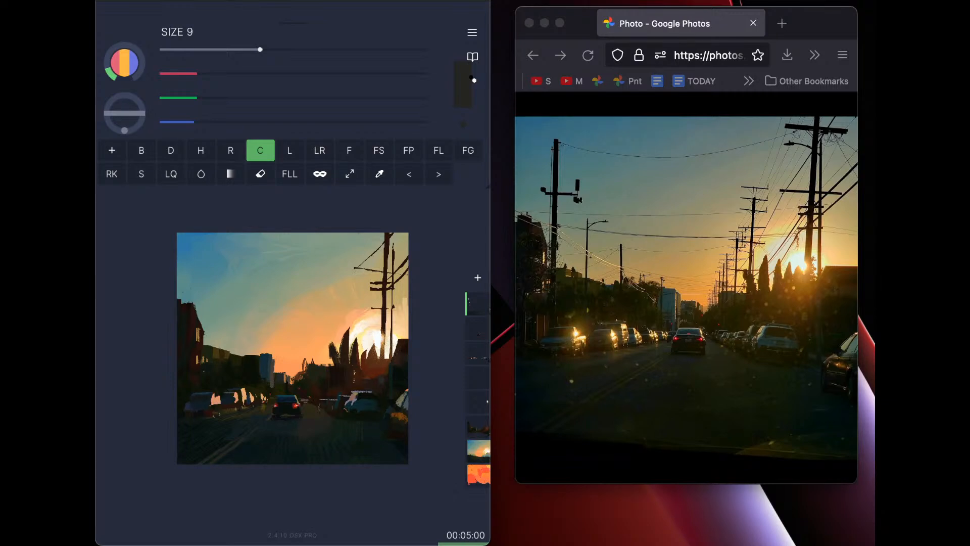
drag(197, 73, 185, 73)
drag(197, 98, 201, 75)
Sample the left building's dark brown, then mix lighter brown and tan tones for size 6 Chisel details
key(i)
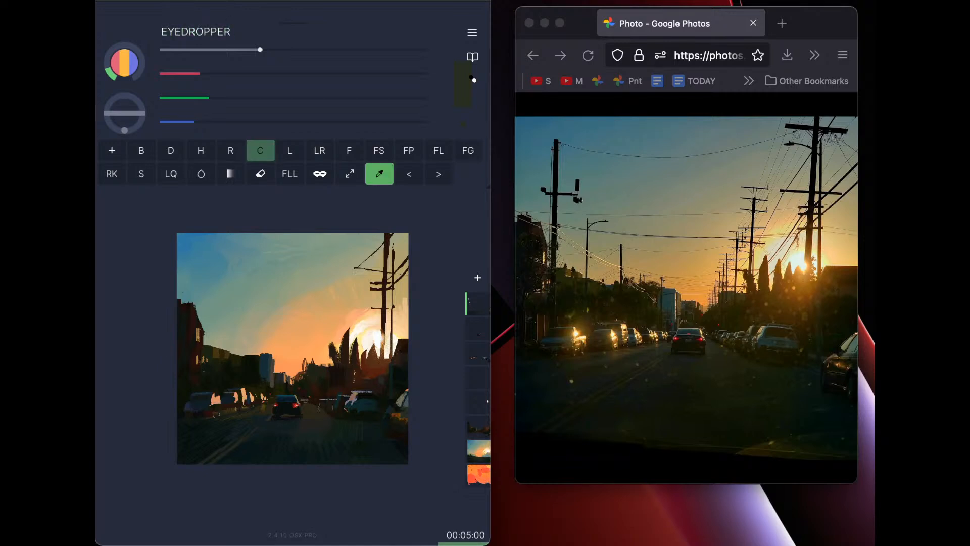
click(197, 343)
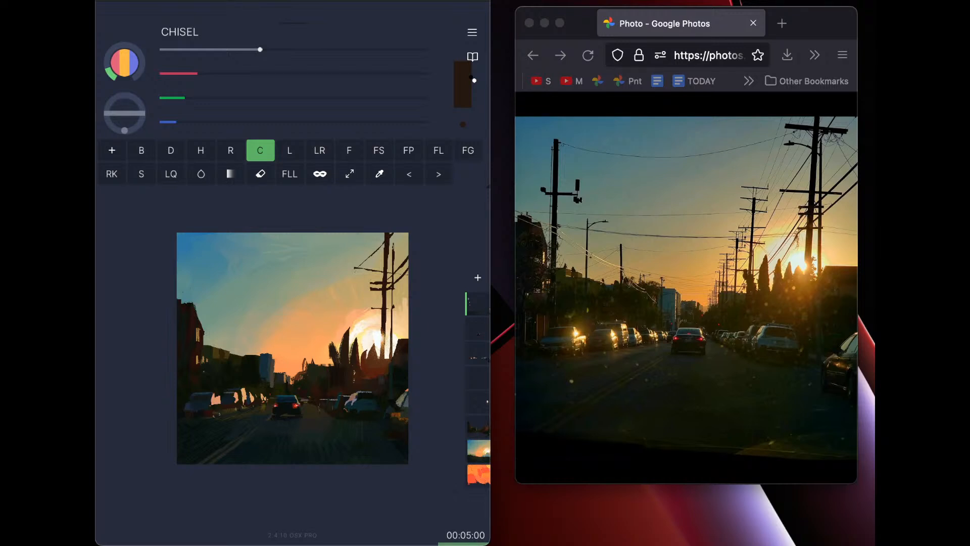
key(alt)
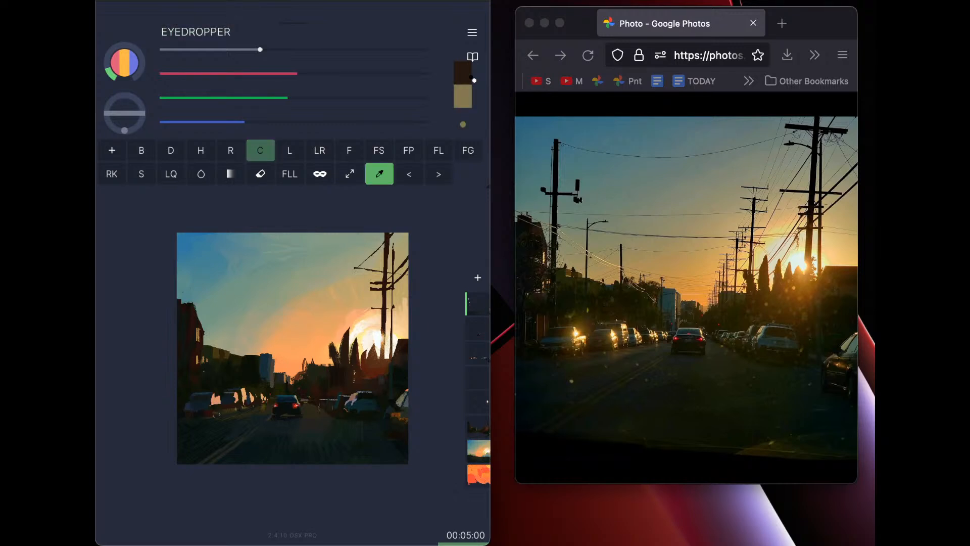
drag(243, 74, 285, 74)
drag(260, 50, 242, 49)
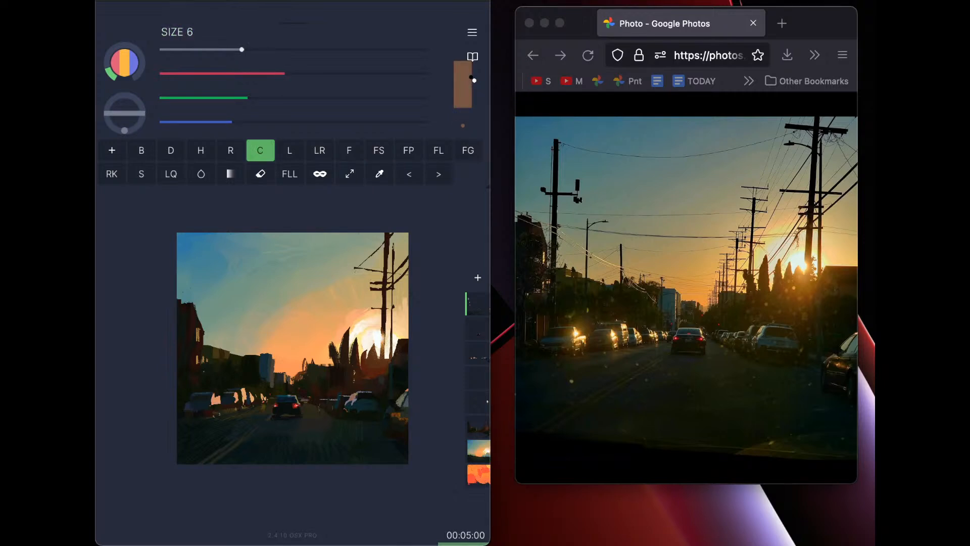
drag(247, 98, 305, 74)
drag(232, 121, 282, 98)
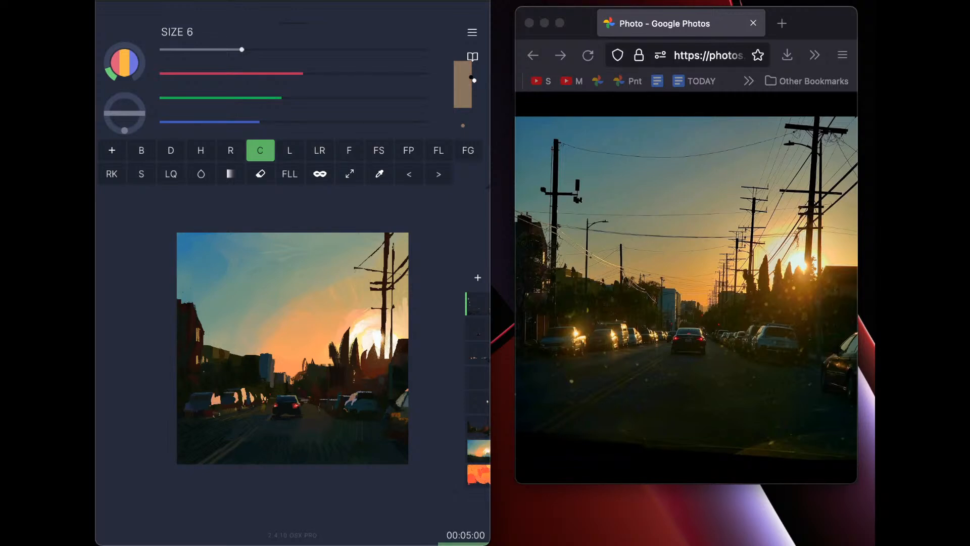
Try a peach dab on the centre car, undo it and paint pale yellow size 3 highlights on the left parked cars
drag(282, 98, 377, 98)
drag(303, 73, 423, 73)
drag(259, 121, 304, 122)
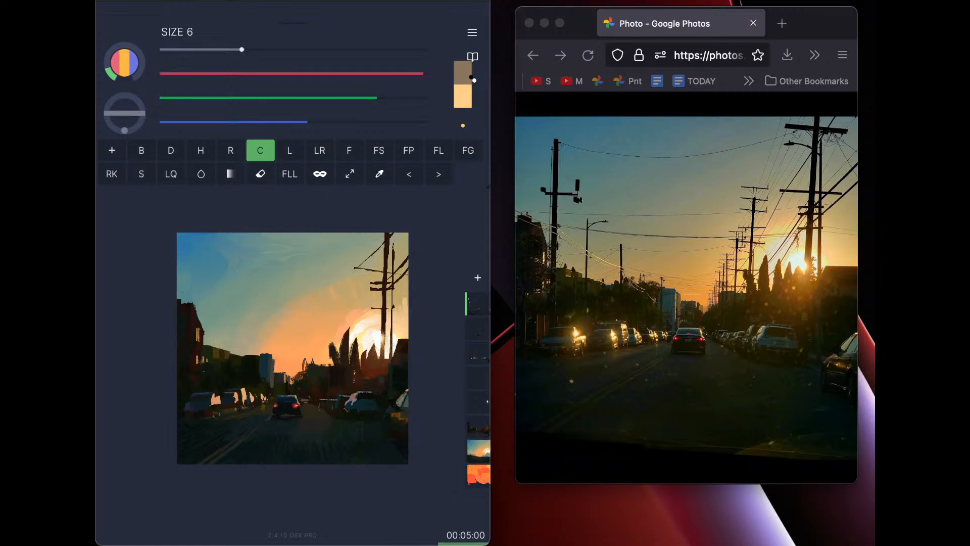
click(296, 398)
key(super+z)
drag(241, 49, 214, 50)
drag(377, 98, 414, 98)
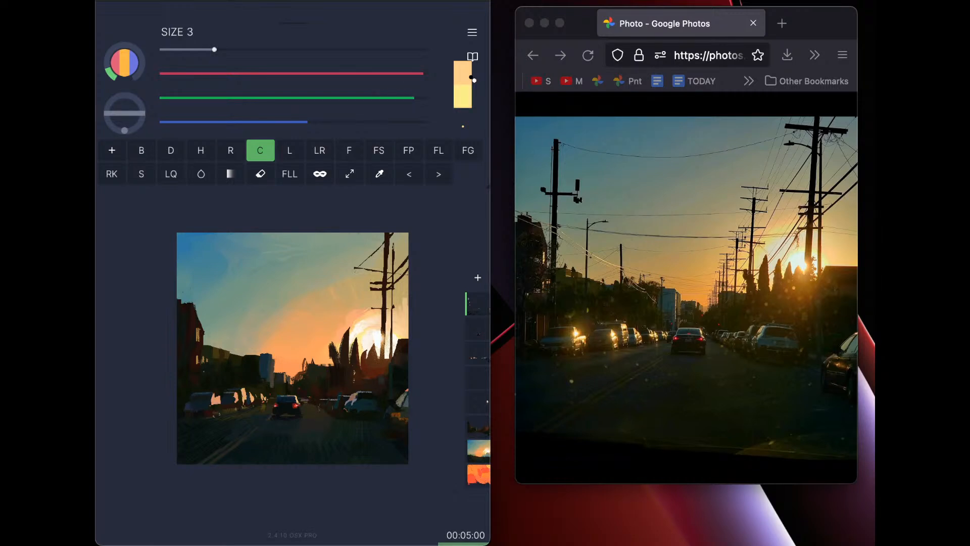
drag(212, 392, 214, 399)
Set the colour jitter to 16 and add golden Chisel highlights at size 2 to the left parked cars
drag(124, 63, 138, 62)
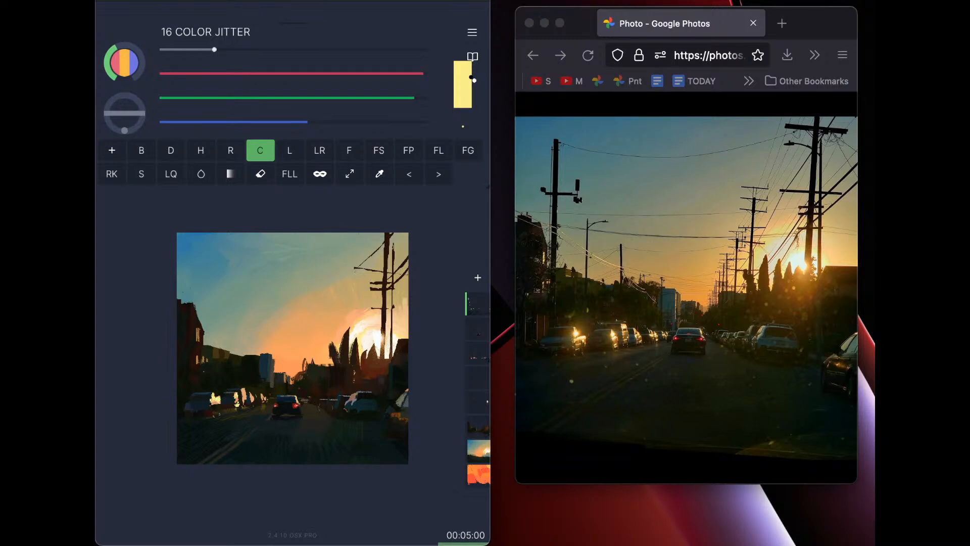
key(bracketleft)
key(bracketleft)
key(bracketright)
click(241, 122)
drag(331, 97, 318, 97)
click(366, 72)
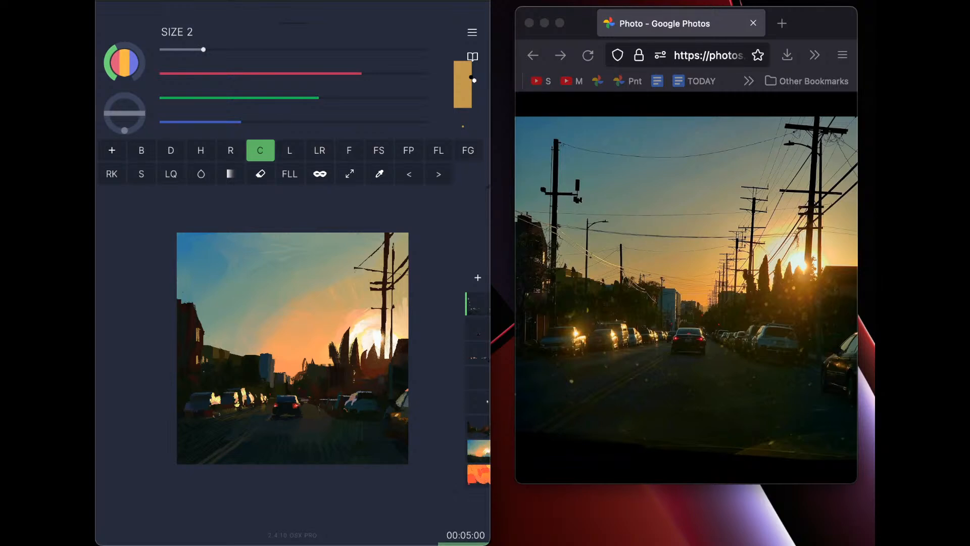
Try an olive Chisel accent, undo it and mix a saturated golden yellow instead
click(205, 121)
click(331, 74)
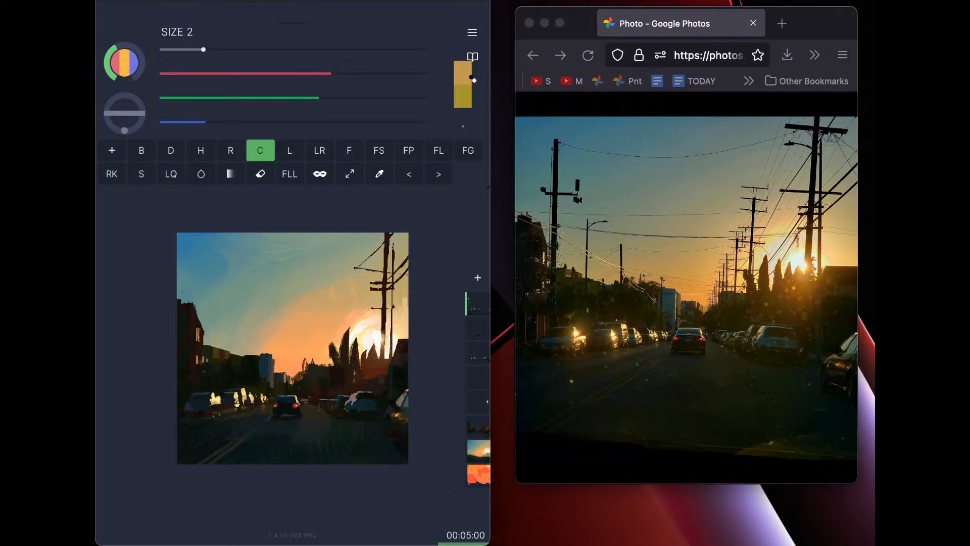
key(super+z)
drag(383, 73, 393, 74)
click(361, 98)
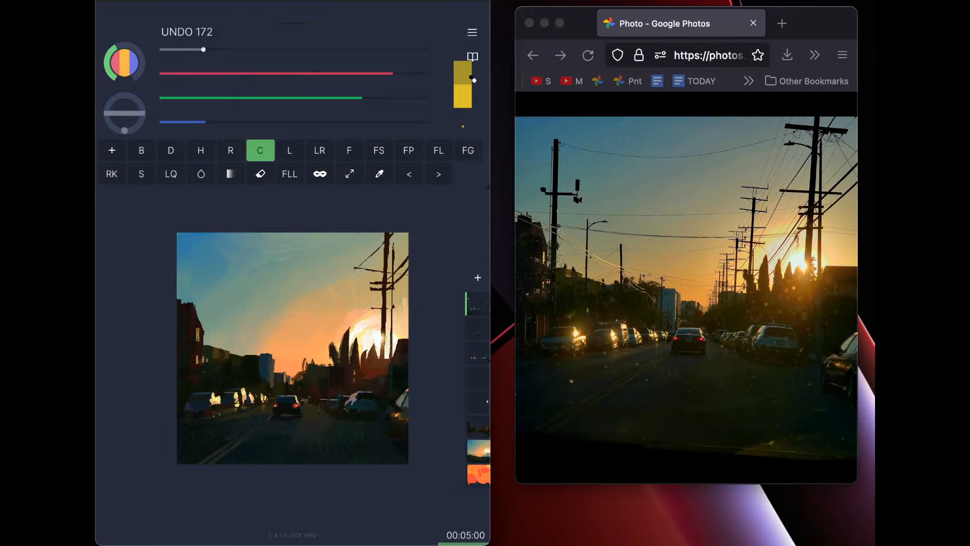
Mix a light orange and paint a small Chisel accent on the car at the painting's right edge
click(427, 73)
drag(352, 98, 317, 97)
drag(205, 122, 275, 121)
drag(396, 416, 405, 418)
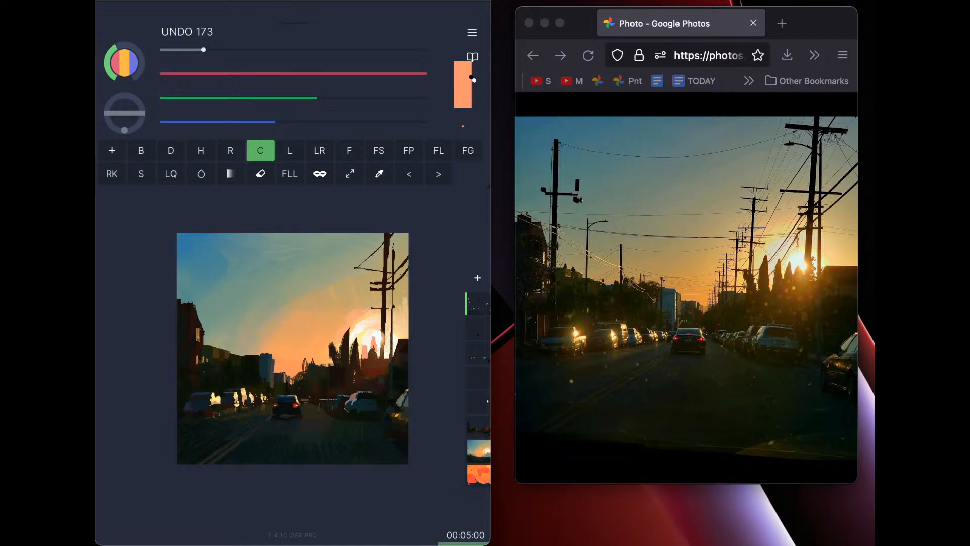
Mix a bright yellow for small highlights, undo the last stroke and lighten the colour to a pale cream
drag(357, 73, 427, 74)
drag(387, 98, 415, 98)
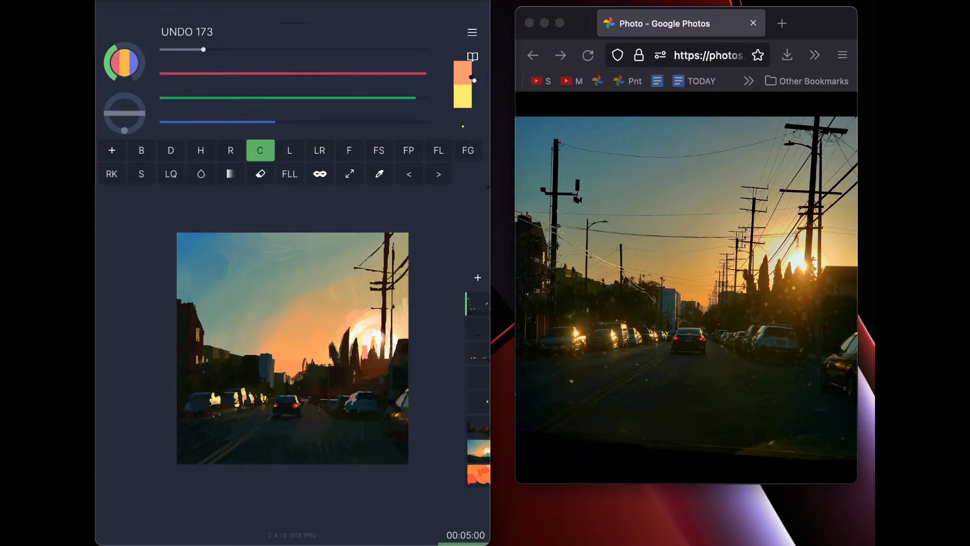
key(super+z)
drag(416, 98, 427, 97)
click(392, 111)
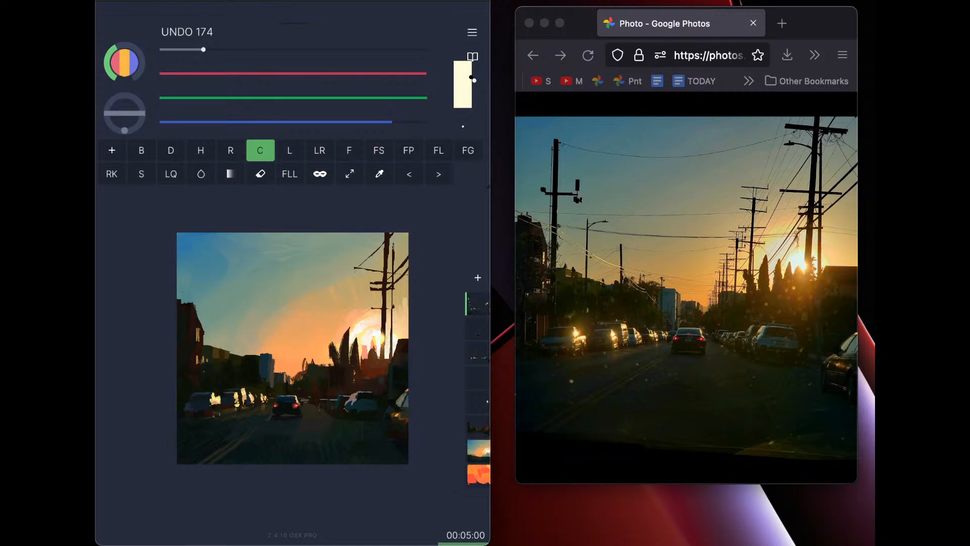
Mix a light peach and try a size 2 Chisel highlight along the utility pole in front of the sun
click(391, 98)
click(328, 122)
drag(391, 98, 374, 97)
drag(323, 122, 294, 121)
drag(203, 49, 203, 50)
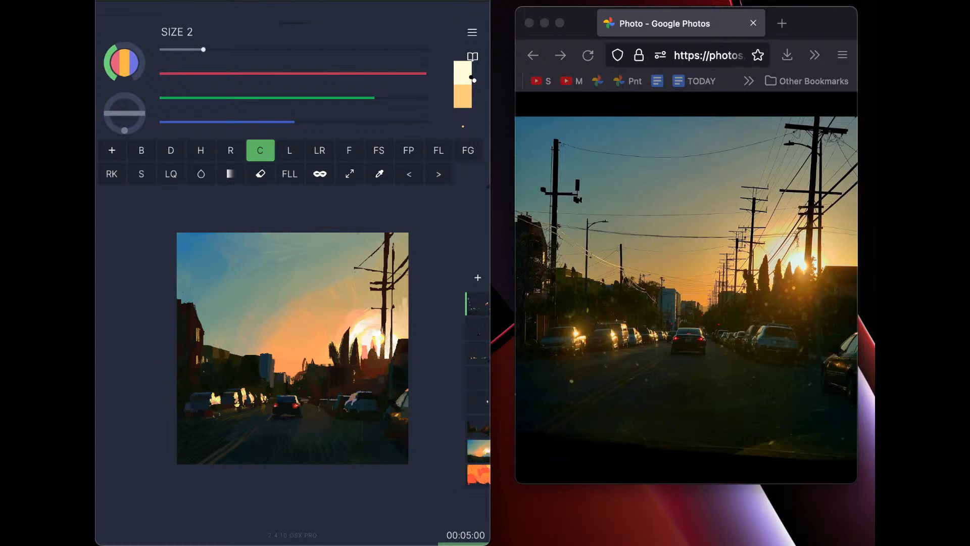
drag(382, 324, 382, 310)
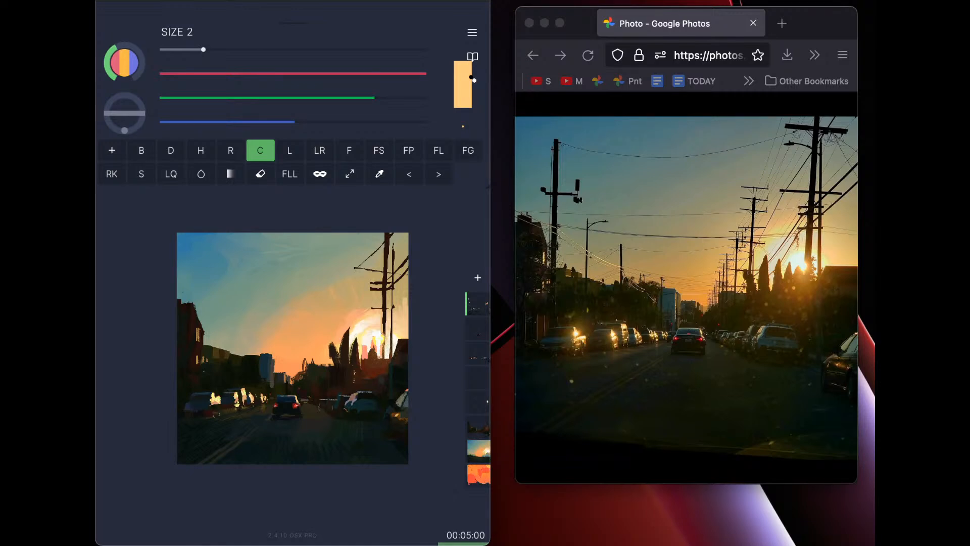
Compare the painting with and without the recent peach strokes, then undo them
key(super+z)
key(super+shift+z)
key(super+shift+z)
key(super+z)
key(super+z)
key(super+z)
key(super+z)
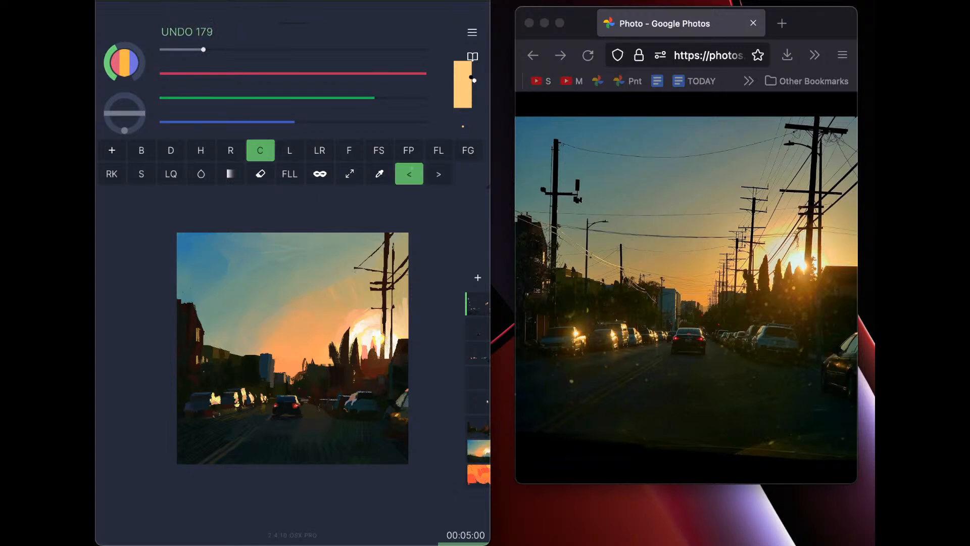
key(super+z)
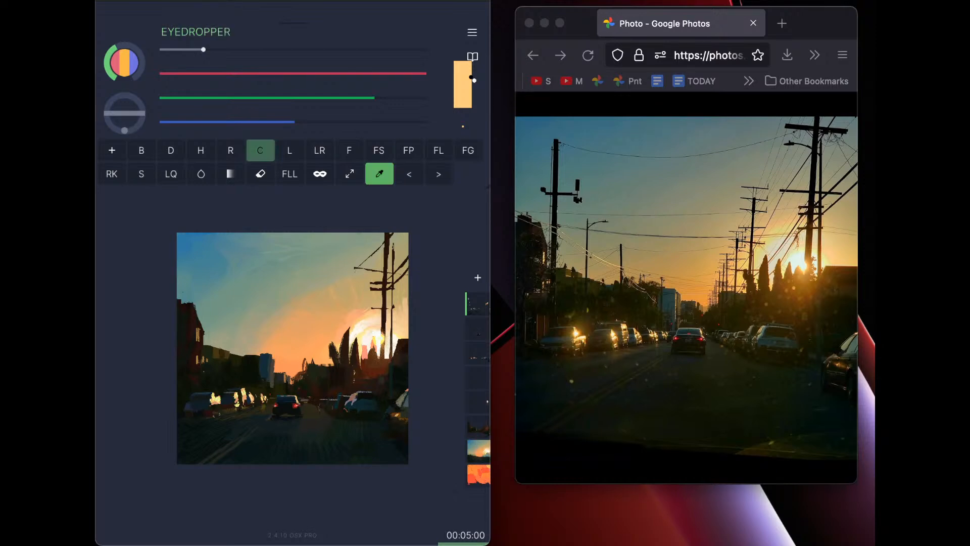
Sample the left building's dark brown and paint the tall left utility pole with its crossarm and camera boxes
alt+click(190, 323)
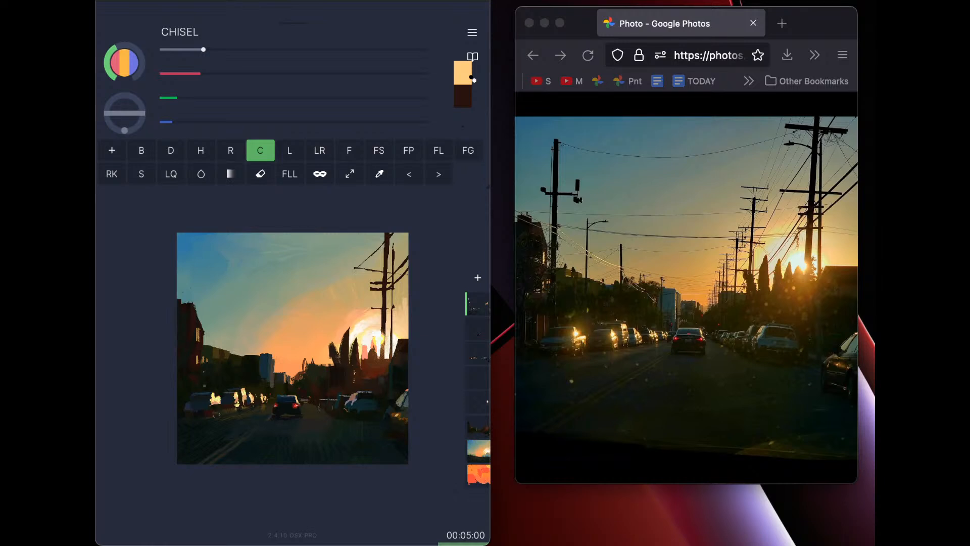
drag(206, 339, 204, 271)
mouse_move(205, 319)
mouse_down()
mouse_move(205, 262)
mouse_move(205, 272)
mouse_up()
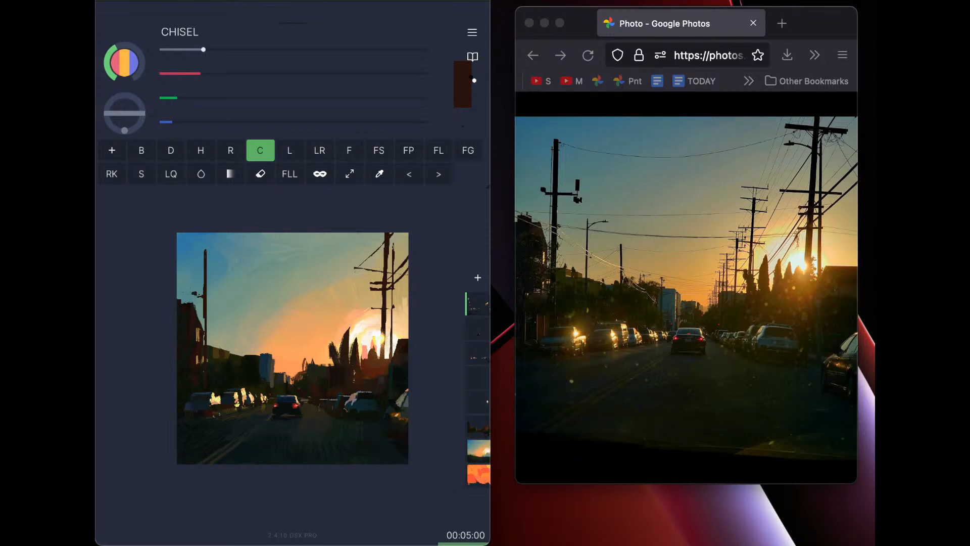
drag(214, 295, 223, 294)
drag(227, 289, 228, 281)
Reduce the Chisel to size 1 and paint the street lamp and a thin pole above the left trees
drag(203, 49, 190, 50)
drag(228, 314, 229, 353)
drag(250, 334, 251, 354)
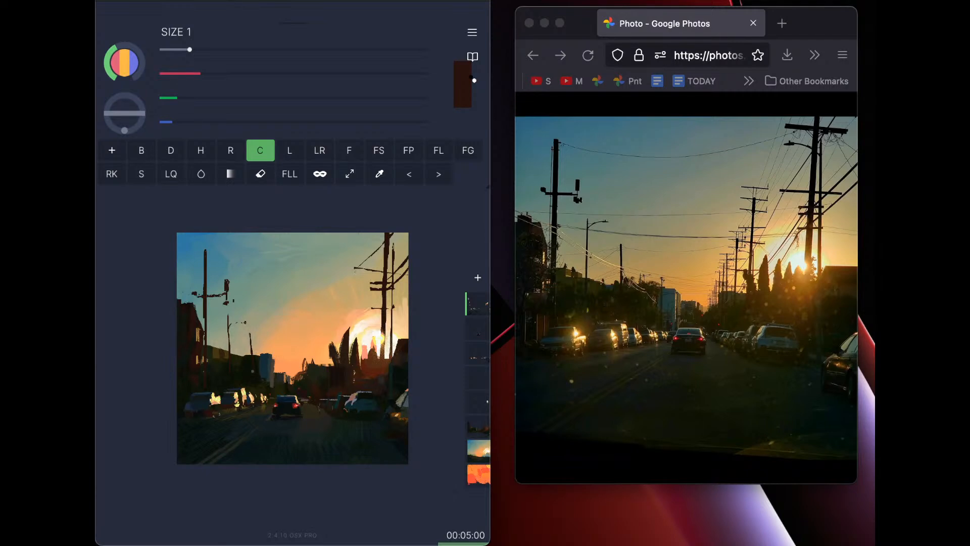
Mix a dark neutral tone and paint the thin pole above the blue building and the distant poles beside the cypresses
click(198, 98)
click(200, 122)
drag(269, 337, 270, 355)
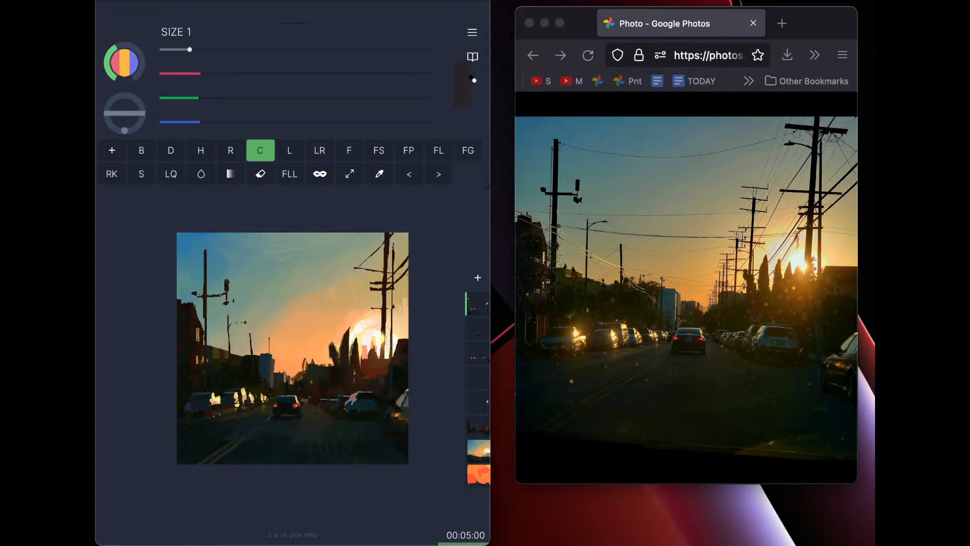
drag(317, 344, 317, 369)
drag(321, 331, 321, 364)
drag(337, 288, 335, 345)
drag(339, 328, 337, 372)
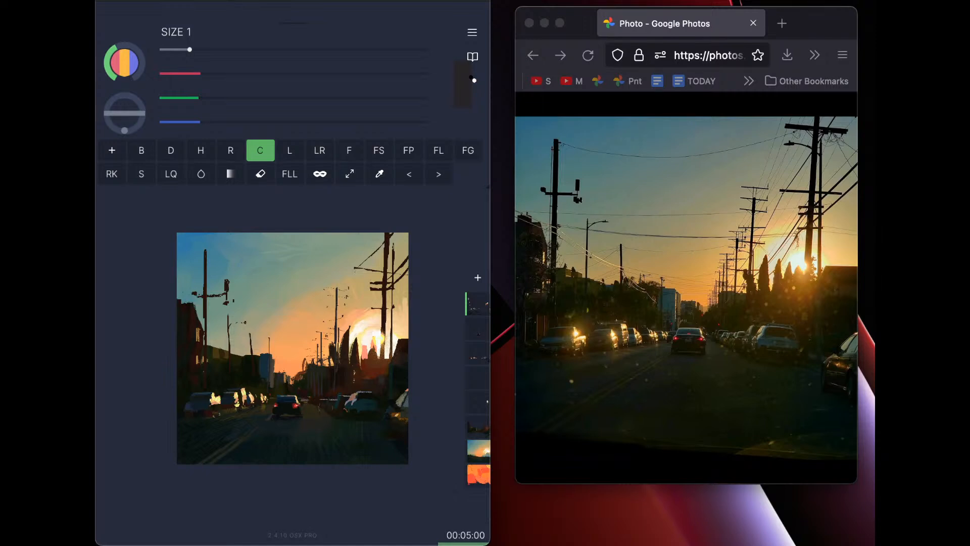
Reduce the Chisel size further and paint a thin power line across the upper sky, undoing two attempts
drag(201, 254, 204, 328)
key(super+z)
key([)
drag(201, 271, 198, 316)
key(super+z)
drag(202, 261, 202, 323)
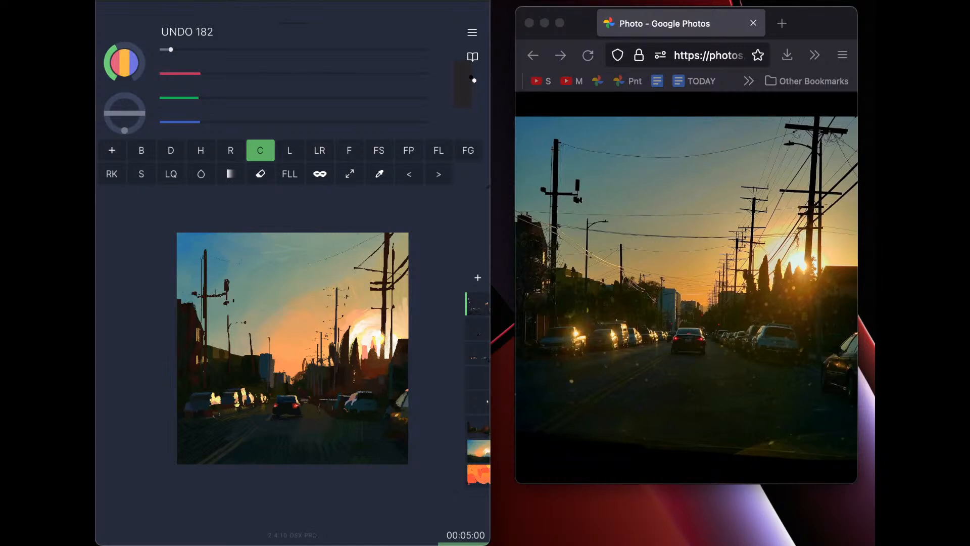
Sample the left trees' dark olive, mix it into an orange-brown and set the Chisel to size 2
alt+click(354, 252)
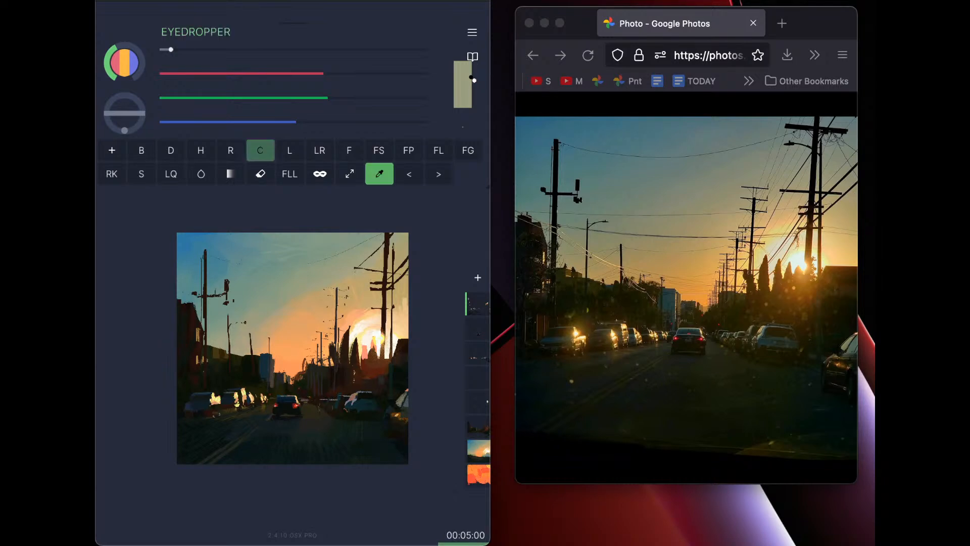
alt+click(222, 356)
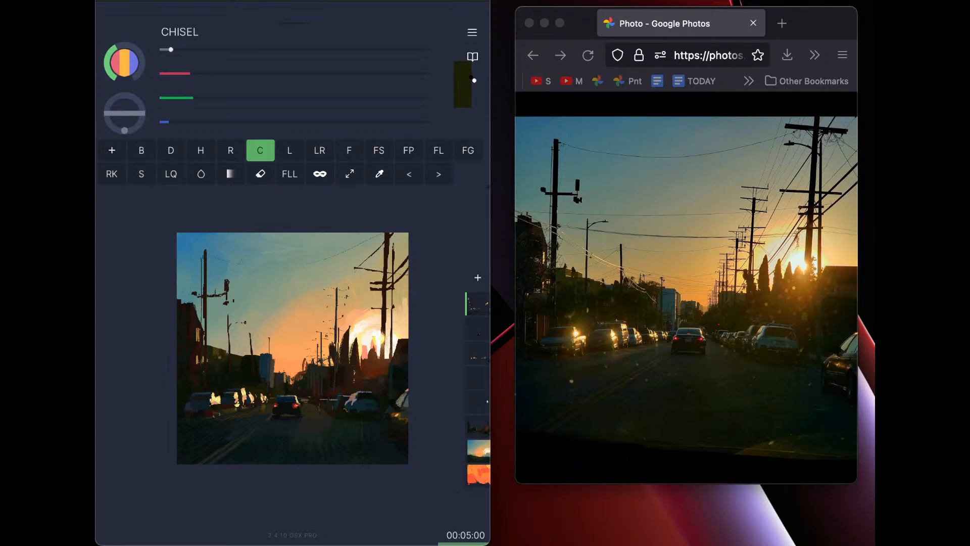
click(231, 98)
click(254, 73)
click(241, 98)
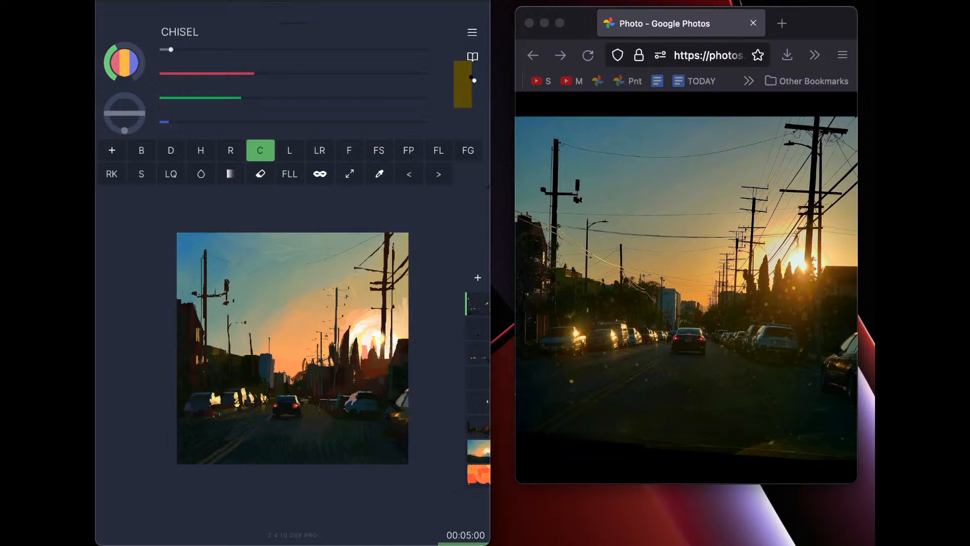
click(301, 73)
click(182, 50)
click(192, 49)
drag(193, 44, 197, 49)
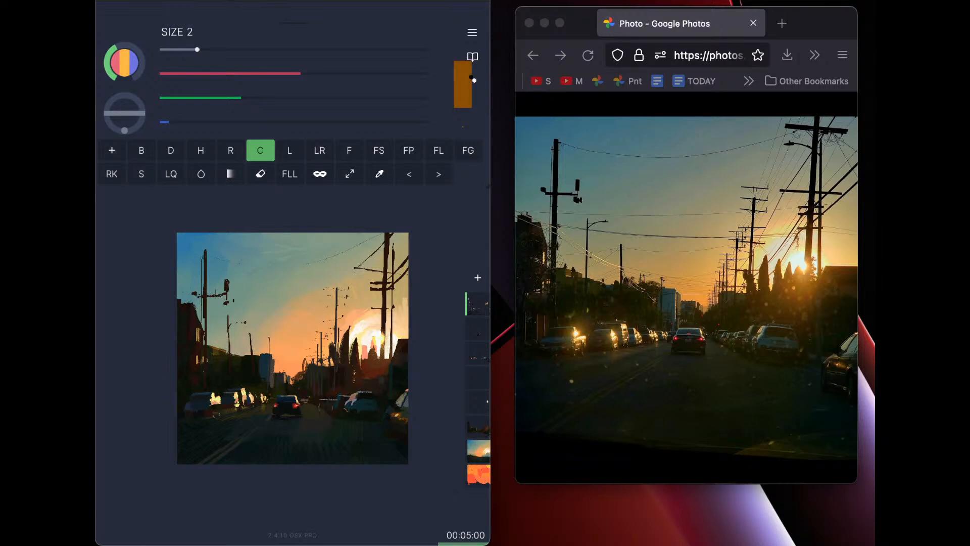
Mix a dark olive brown and paint strokes over the left trees, undoing the last ones
drag(209, 98, 191, 96)
click(196, 73)
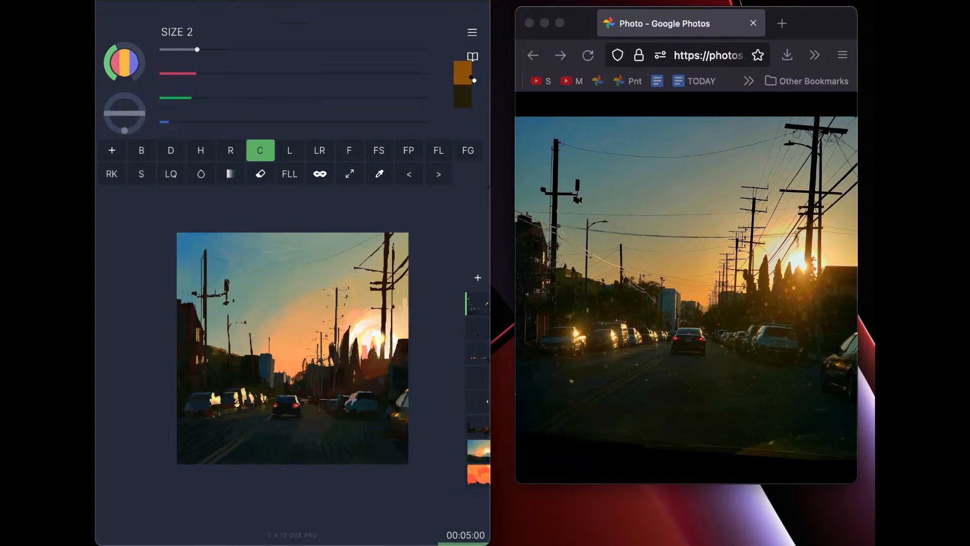
drag(239, 352, 219, 354)
key(ctrl+z)
key(alt)
key(ctrl+shift+z)
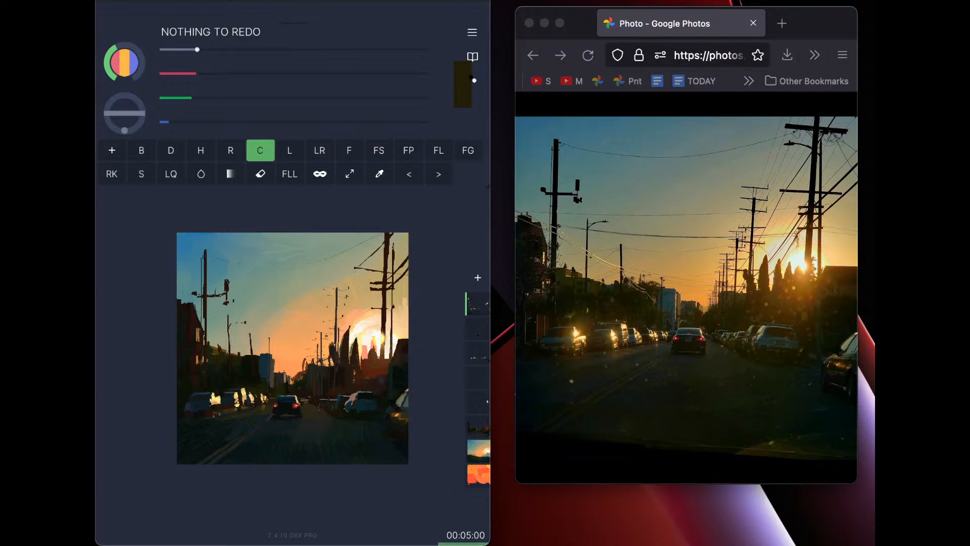
key(ctrl+z)
key(ctrl+z)
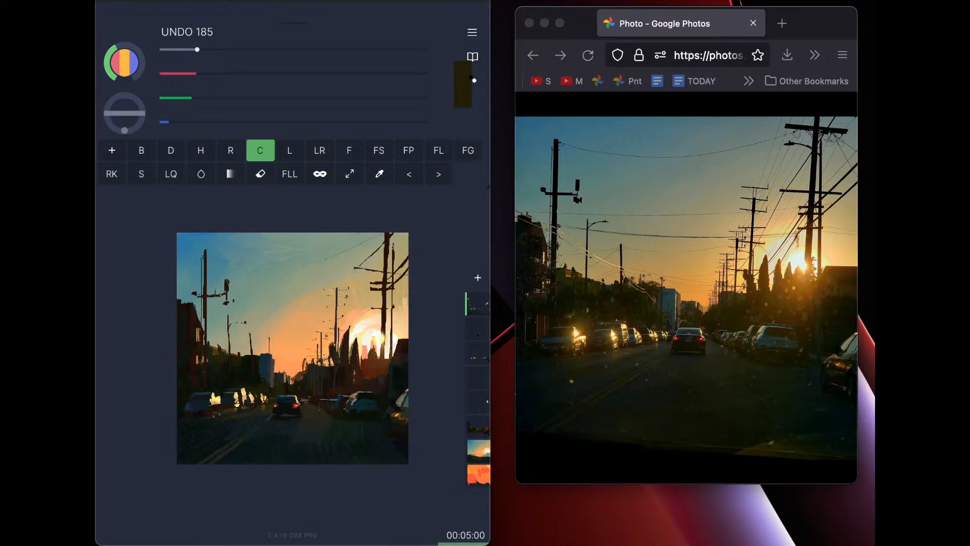
Mix a dark blue, then step back and forward through the latest Chisel strokes
drag(169, 122, 250, 122)
drag(192, 98, 208, 98)
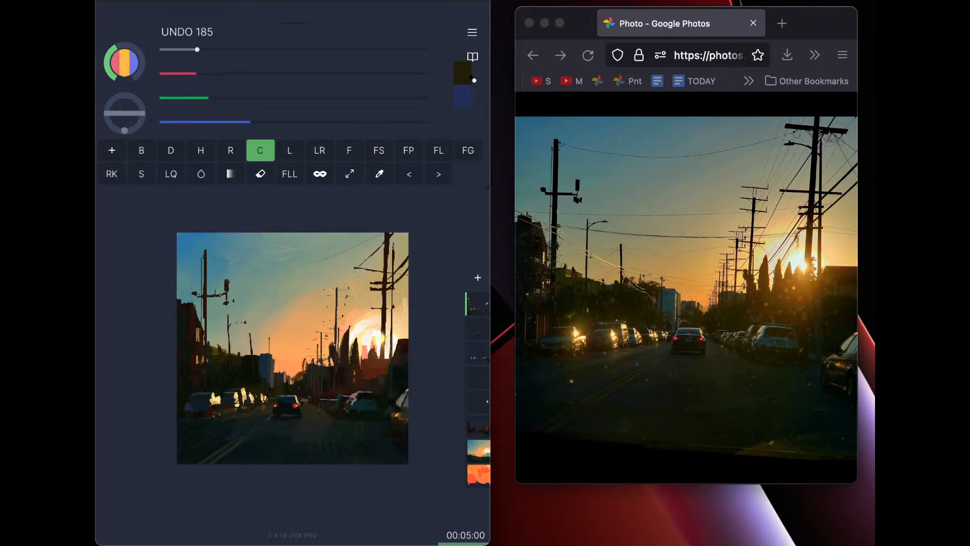
click(471, 77)
key(super+z)
key(super+z)
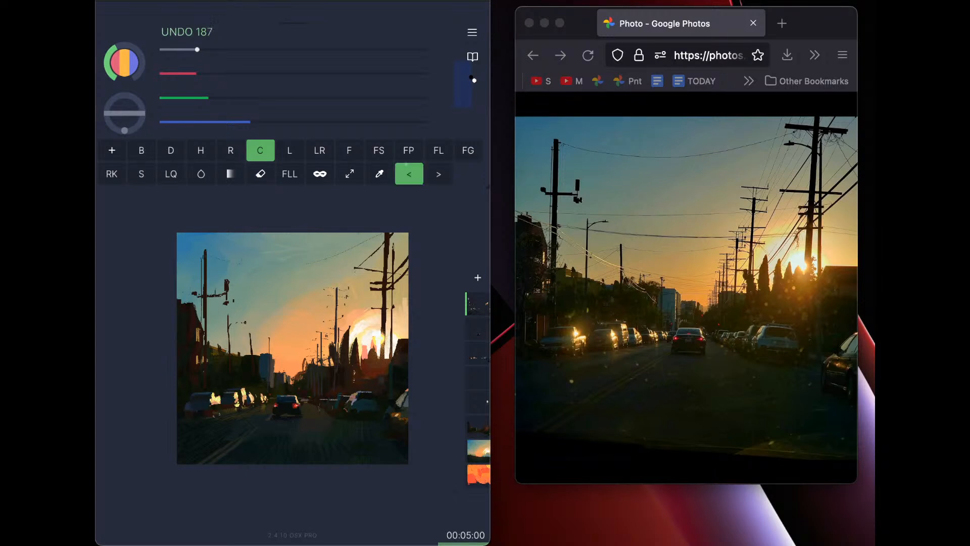
click(434, 172)
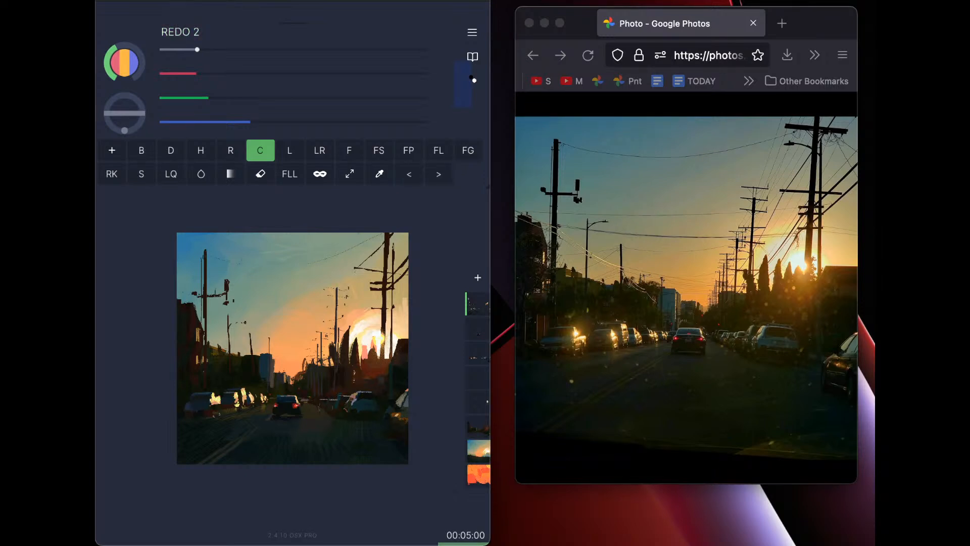
Mix a dark reddish brown, brighten it to deep red and paint the cypresses beneath the sun
click(193, 121)
click(186, 97)
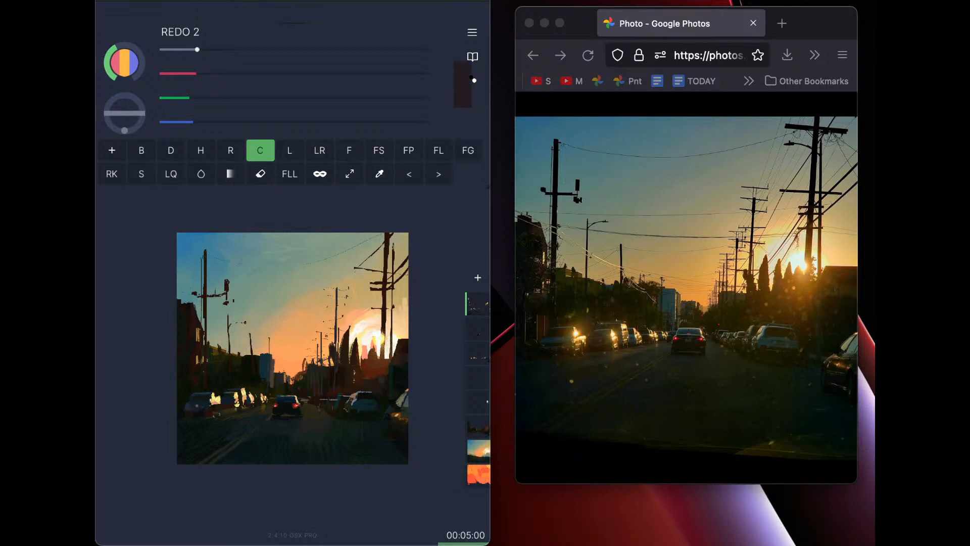
click(176, 97)
click(178, 122)
click(187, 73)
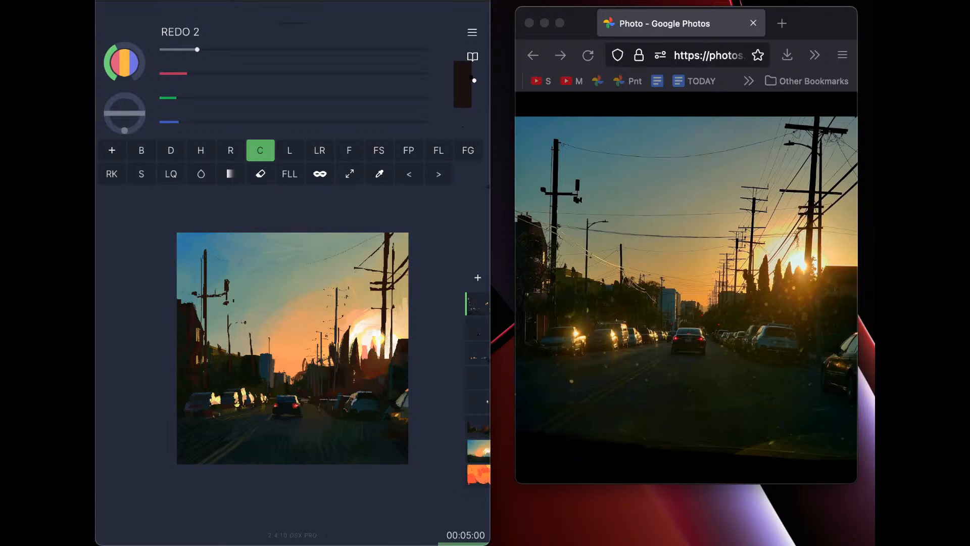
drag(187, 74, 268, 74)
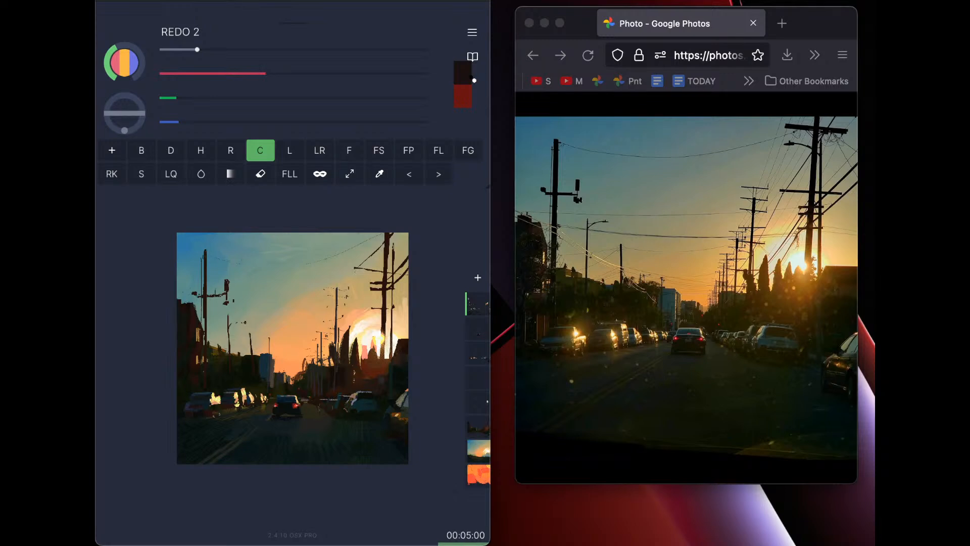
drag(349, 329, 350, 347)
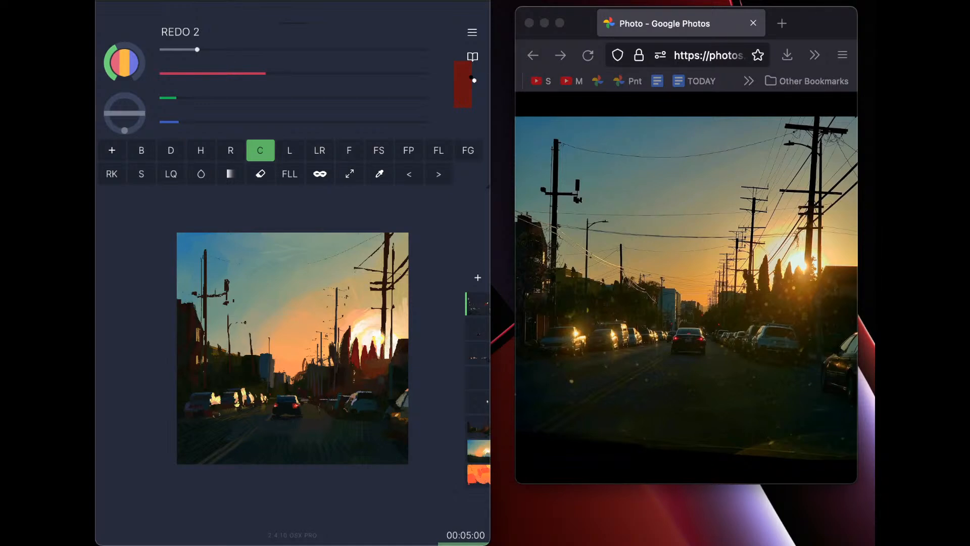
Mix a bright orange, switch to Fill Gradient and try a shape on the nearest left parked car, undoing it
drag(266, 75, 406, 91)
drag(178, 96, 242, 94)
click(468, 150)
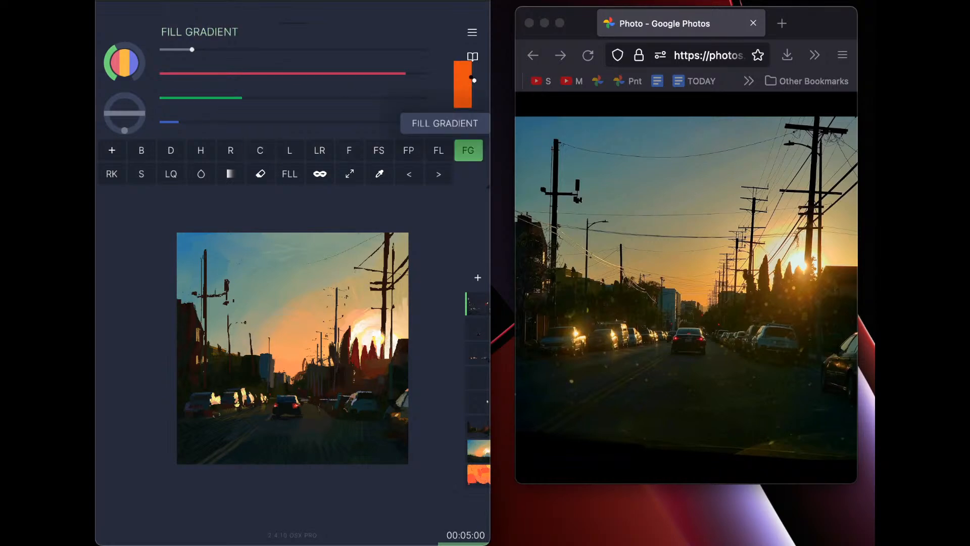
drag(215, 388, 213, 401)
key(super+z)
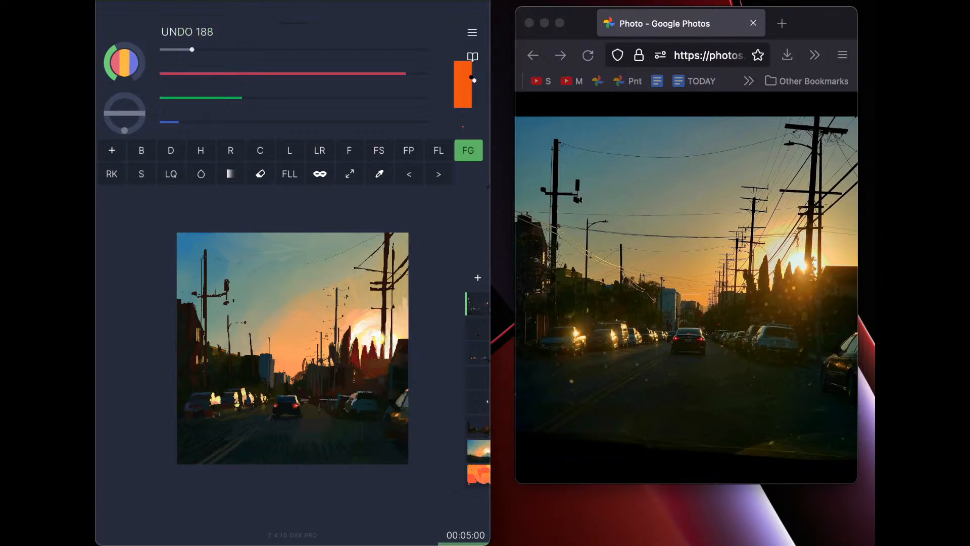
Mix an ochre gold and add gradient highlights to the parked cars on the left, undoing the last two strokes
drag(404, 74, 359, 75)
mouse_move(284, 98)
mouse_down()
mouse_move(313, 97)
mouse_move(299, 97)
mouse_up()
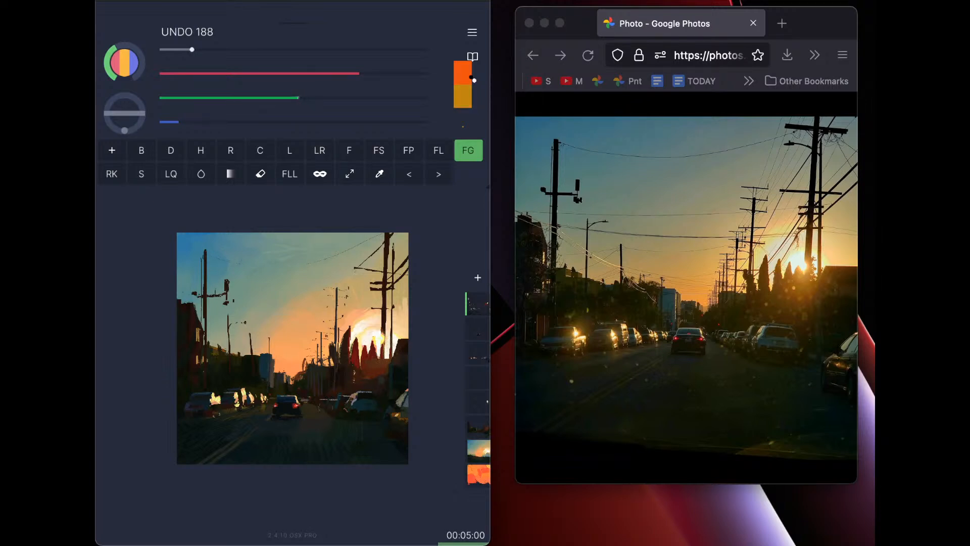
drag(219, 393, 210, 400)
drag(234, 394, 230, 405)
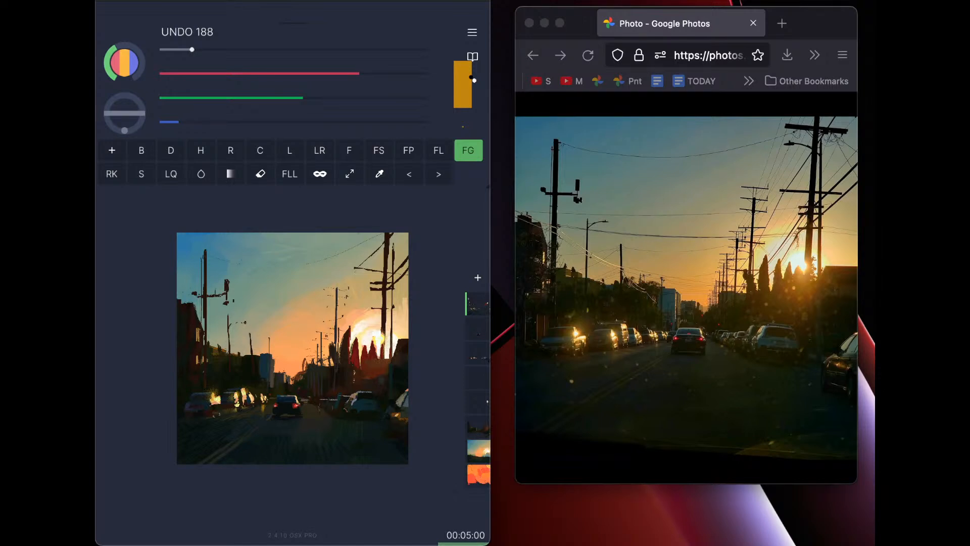
key(super+z)
key(super+z)
Mix a bright yellow-orange and paint gradient glow shapes around the cypresses beneath the sun
drag(359, 74, 428, 73)
drag(304, 96, 358, 94)
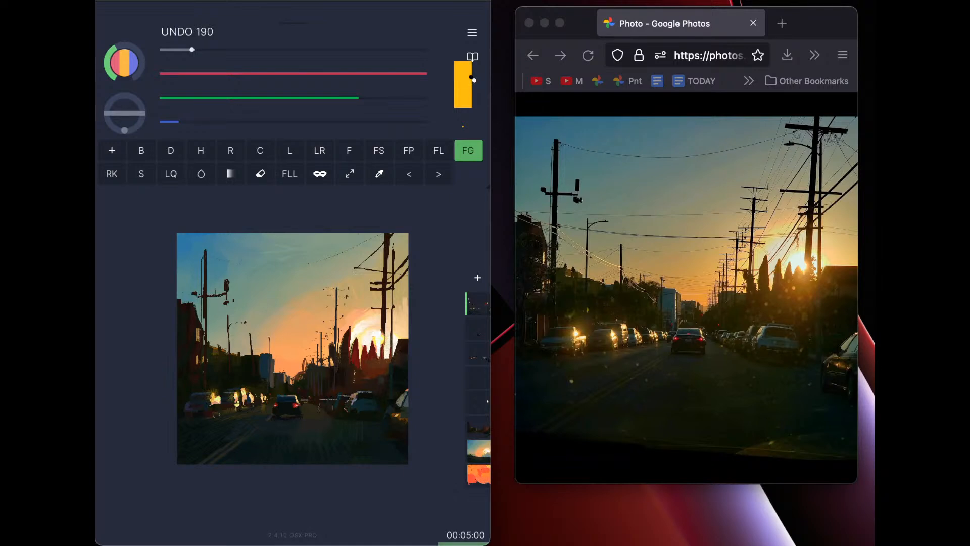
mouse_move(372, 343)
mouse_down()
mouse_move(384, 366)
mouse_move(385, 348)
mouse_up()
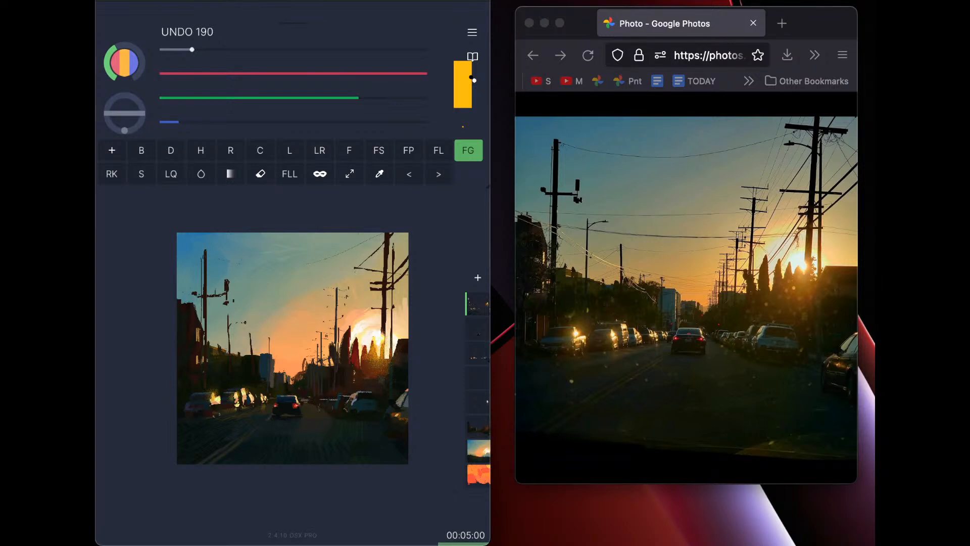
Sample dark and reddish browns from the canvas and blend gradient fills into the area below the cypresses
key(alt)
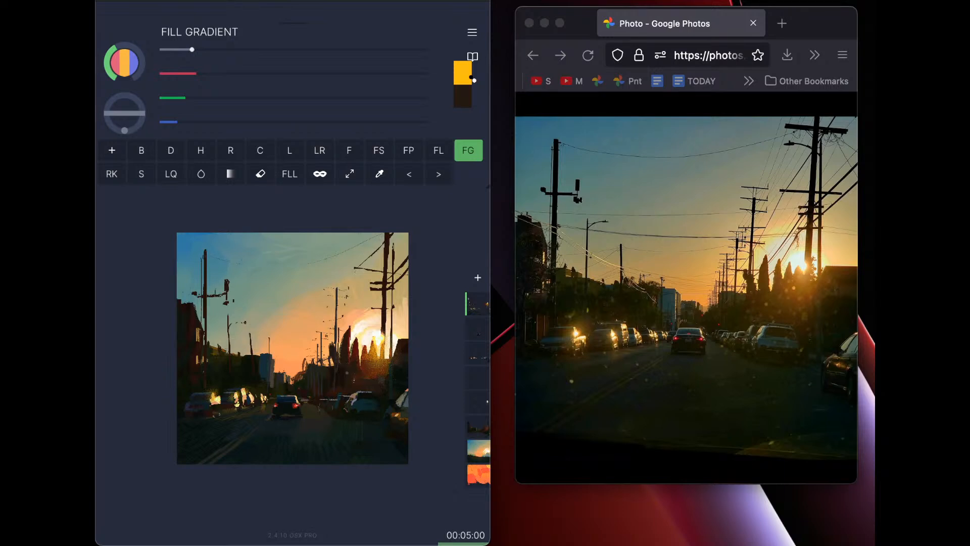
click(347, 371)
key(alt)
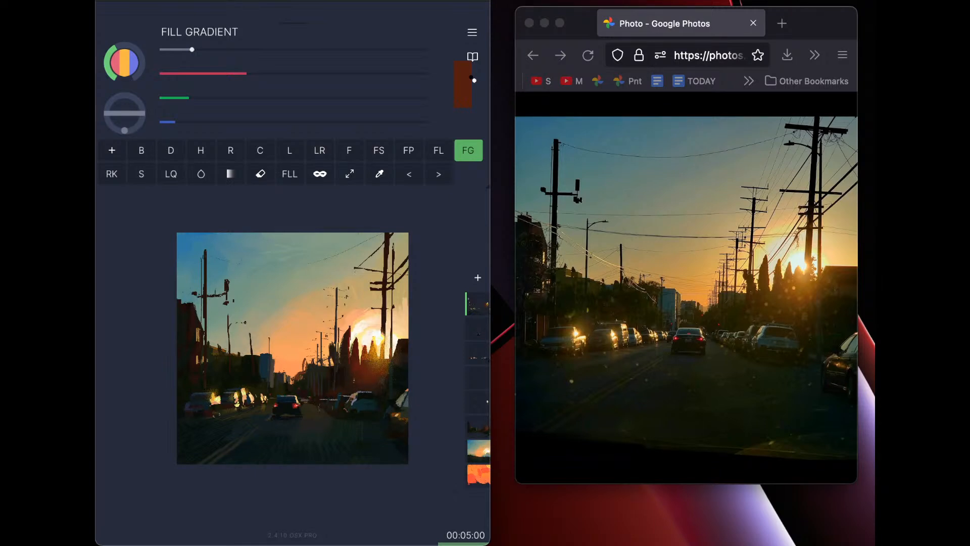
Sample the golden yellow from the sun's glow and add the Circle tool from the tools inventory
key(alt)
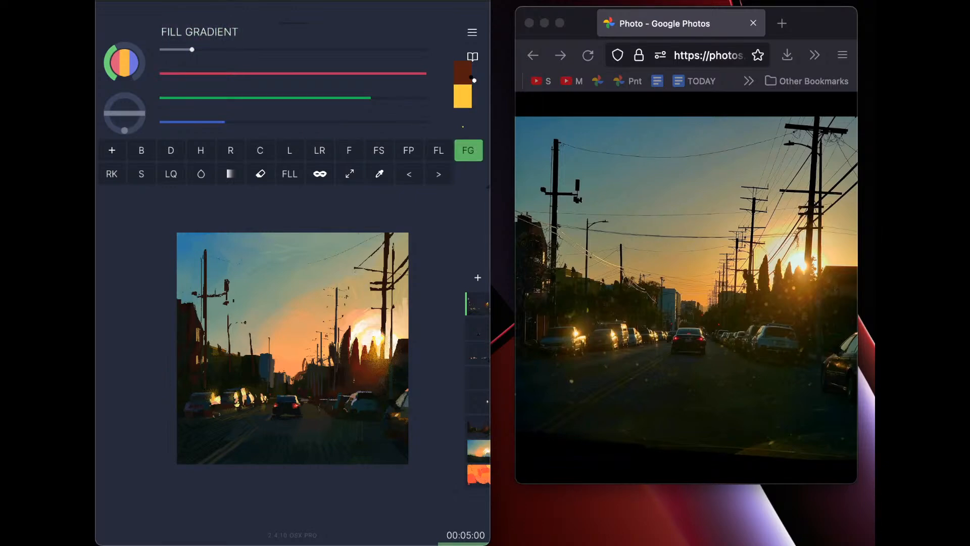
click(260, 150)
click(260, 150)
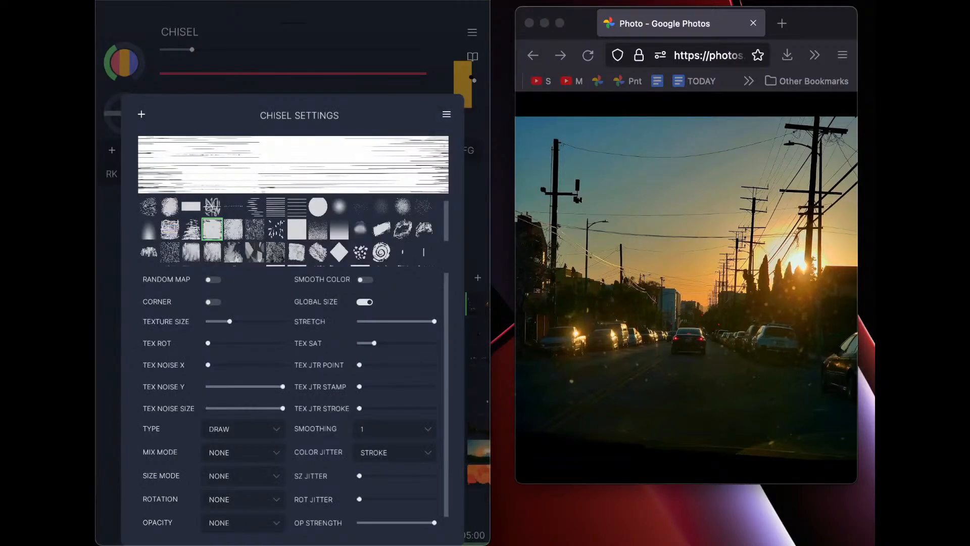
key(Escape)
click(112, 150)
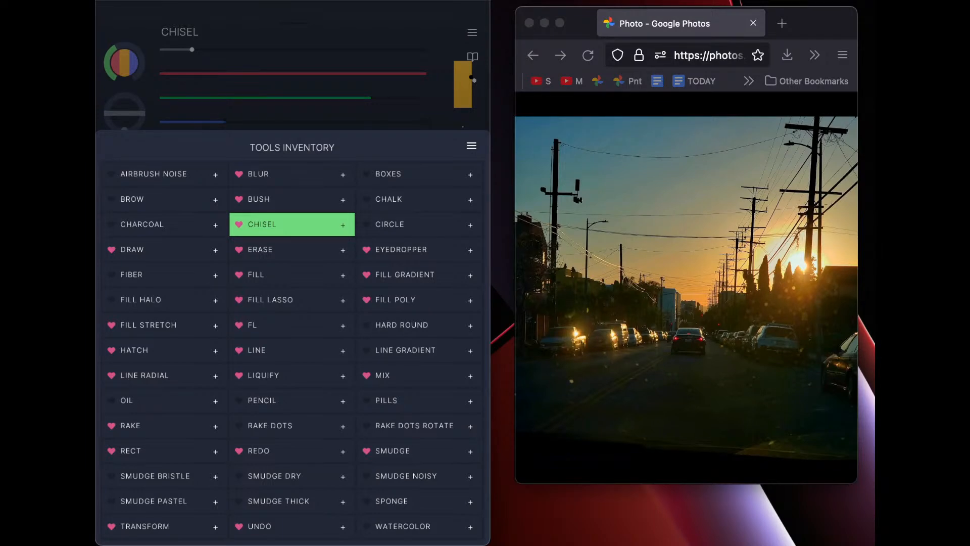
click(367, 227)
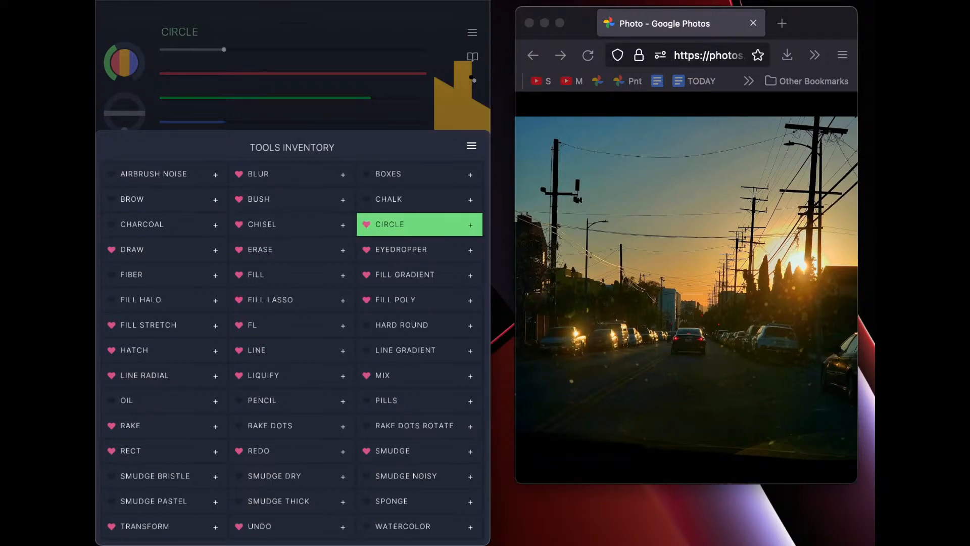
Try Circle dabs below the sun at resolution 64.88, reduce the resolution to 26.22 and undo the dabs
drag(224, 50, 400, 50)
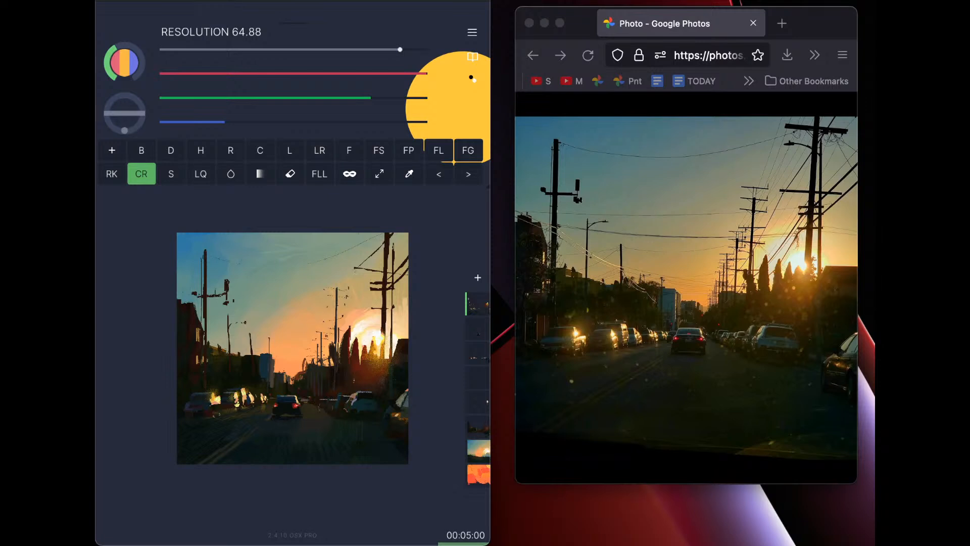
drag(357, 361, 359, 362)
key(super+z)
drag(400, 49, 347, 50)
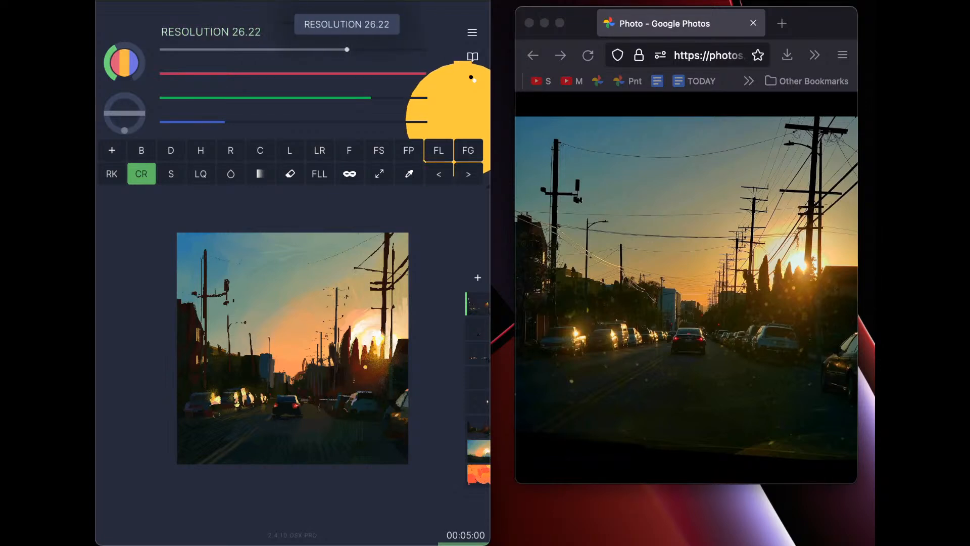
key(super+z)
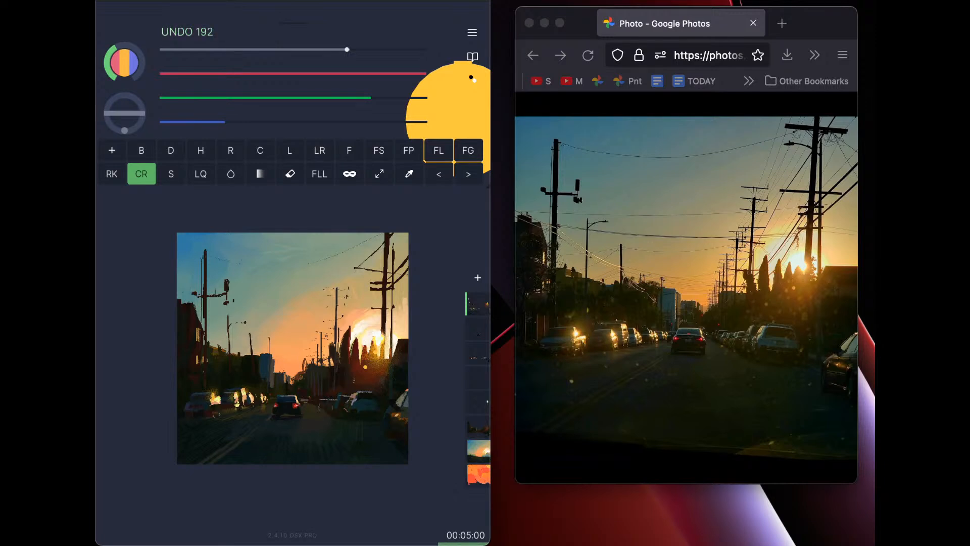
key(super+z)
key(super+z)
key(super+z)
Add a new layer, place golden circle flecks on the road and below the sun, and lower the layer's opacity
click(477, 278)
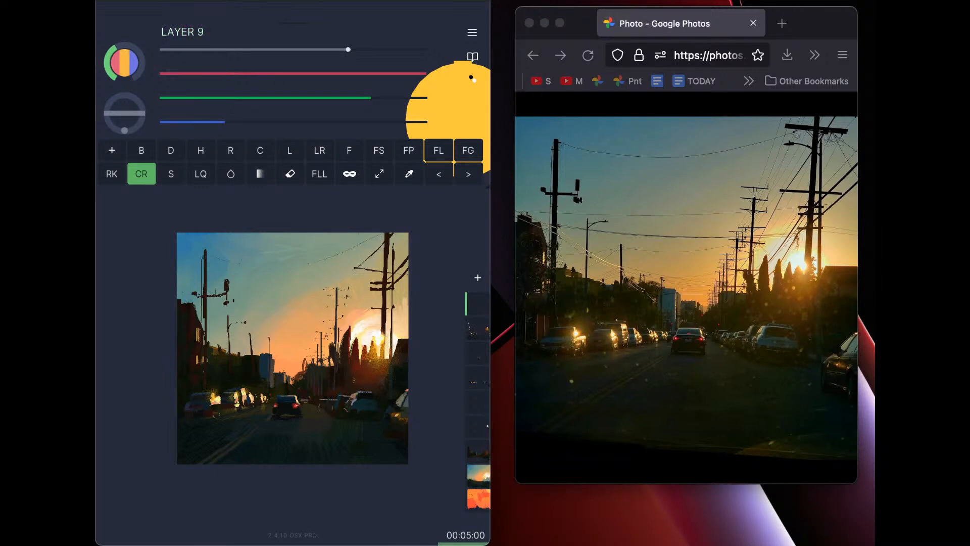
click(264, 414)
click(265, 419)
click(343, 366)
click(367, 374)
click(349, 373)
click(477, 304)
drag(447, 314, 409, 314)
Add another layer, undo a trial dab, turn on stencil mode and mix a muted ochre for the flecks
click(478, 277)
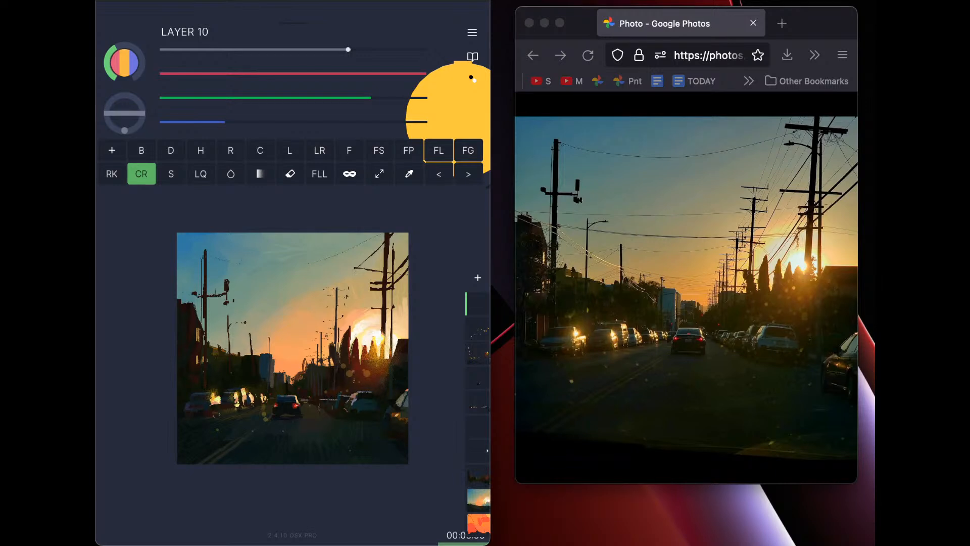
drag(386, 363, 388, 366)
key(super+z)
click(350, 174)
click(310, 97)
click(326, 73)
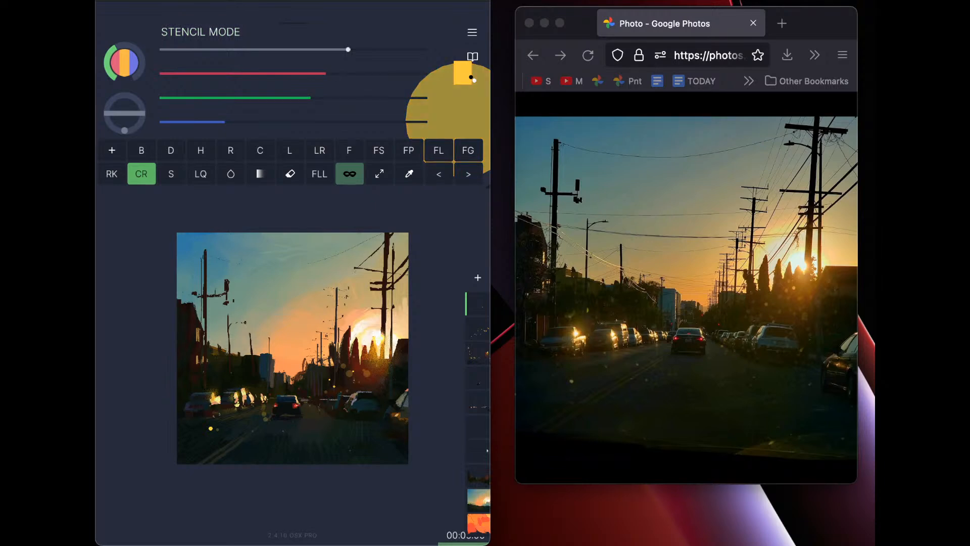
click(289, 97)
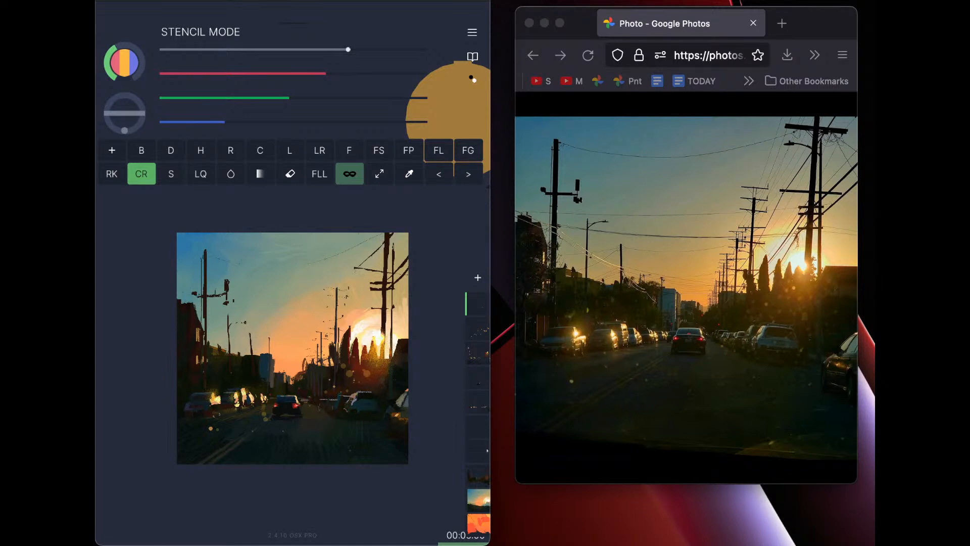
Turn off stencil mode, brighten the ochre to a golden orange and enlarge the circle size
click(350, 174)
drag(326, 74, 362, 73)
drag(289, 98, 312, 97)
drag(349, 50, 387, 49)
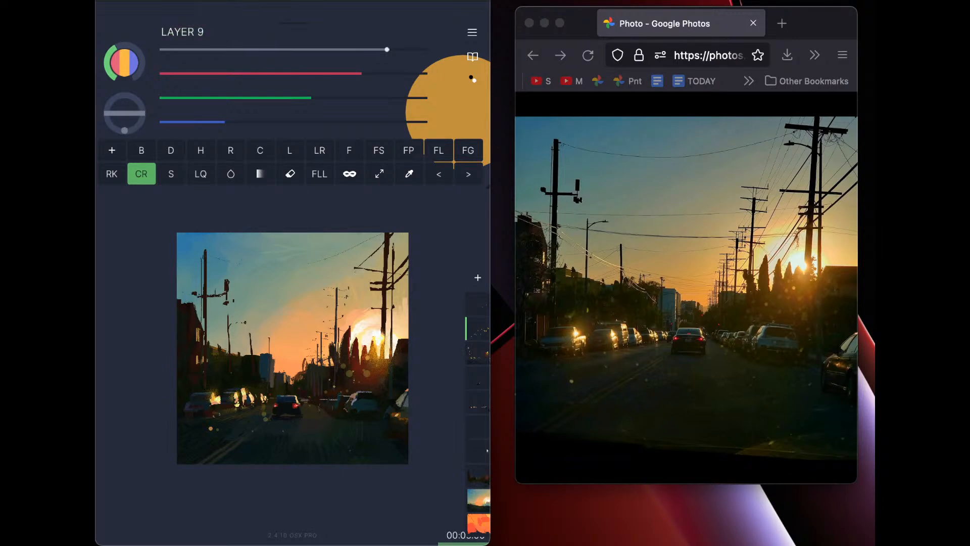
Lower the opacity of the golden flecks layer slightly and erase some of its flecks above the road
click(478, 353)
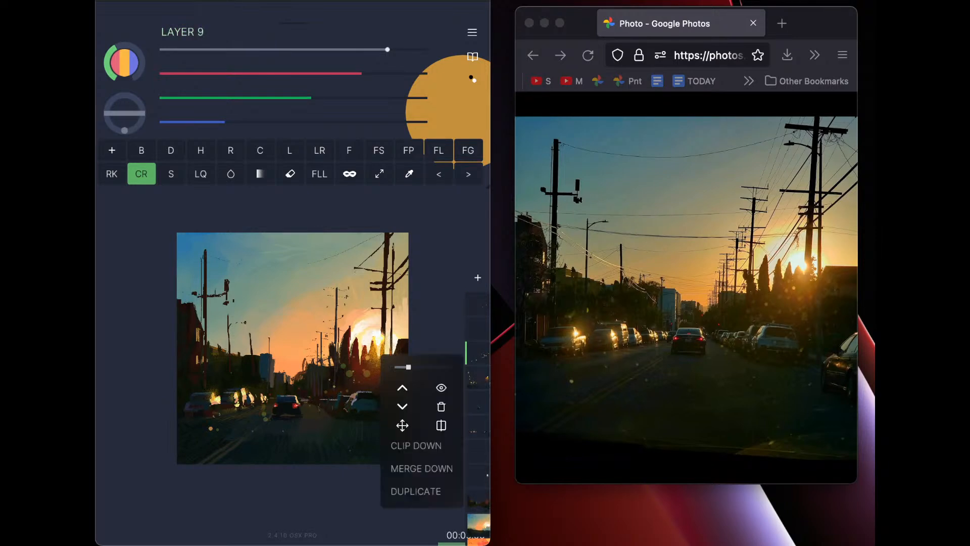
drag(408, 367, 405, 367)
click(477, 353)
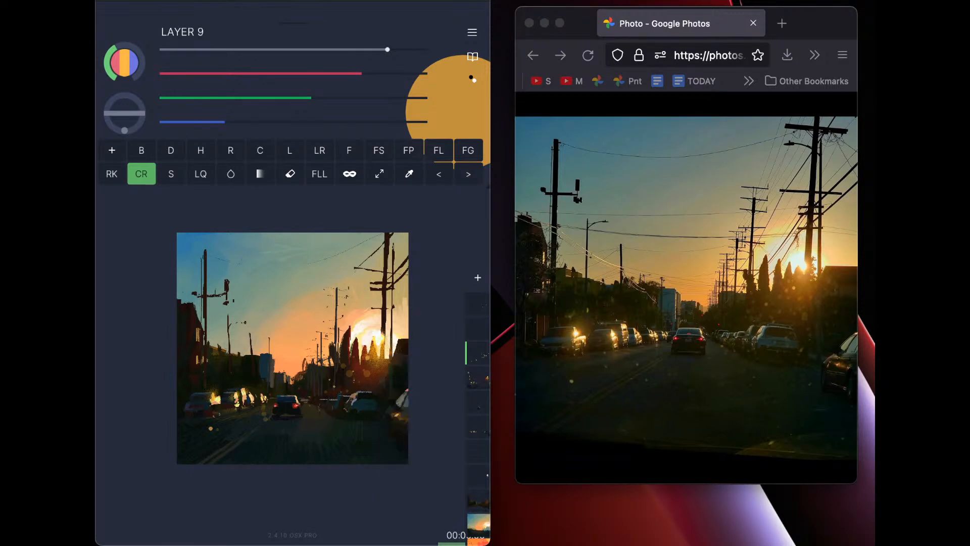
click(290, 173)
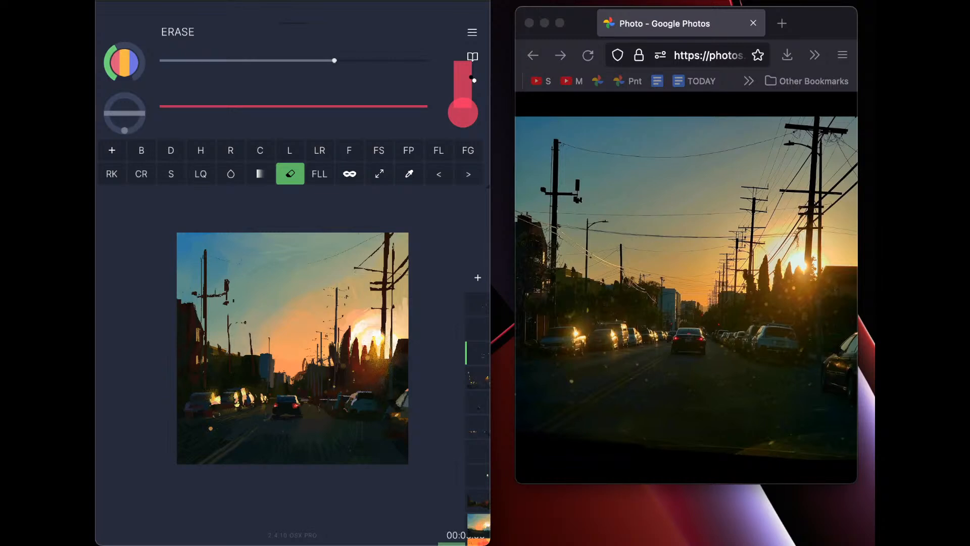
Add tiny specks with the D brush at size 3, using a brownish ochre and a brighter yellow
click(170, 151)
drag(312, 98, 257, 98)
drag(363, 73, 223, 49)
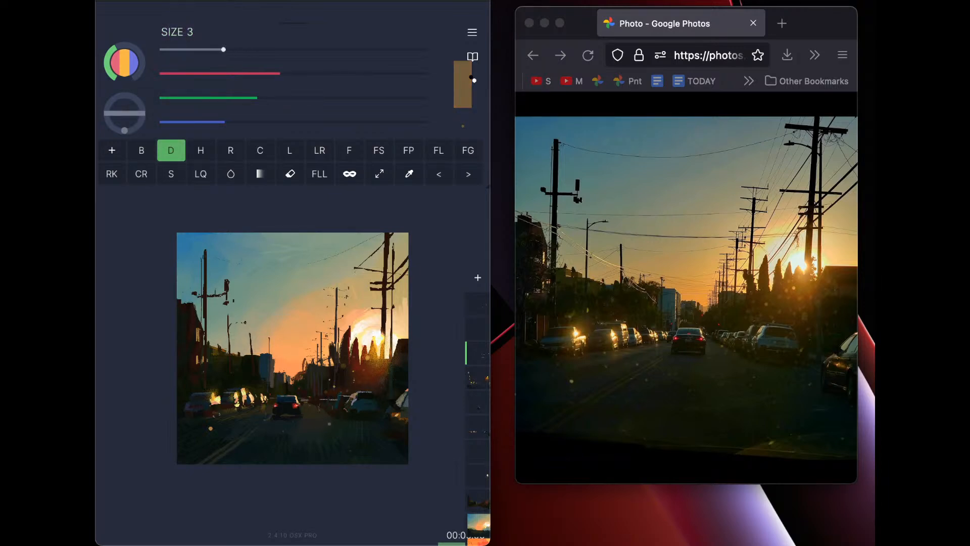
click(326, 97)
click(352, 73)
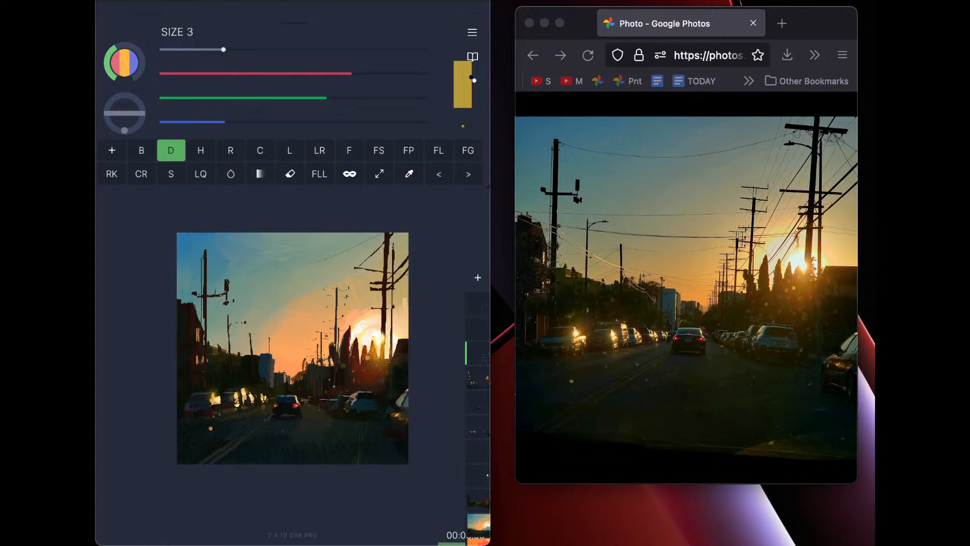
Touch up a lower highlights layer with Erase, and add a new layer at the top of the stack
click(478, 402)
click(290, 173)
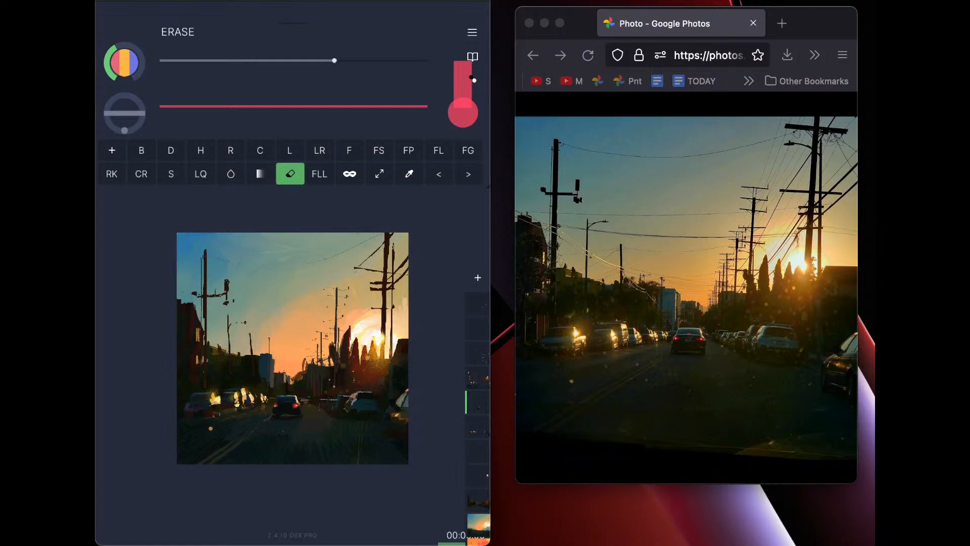
click(478, 304)
click(170, 150)
click(477, 277)
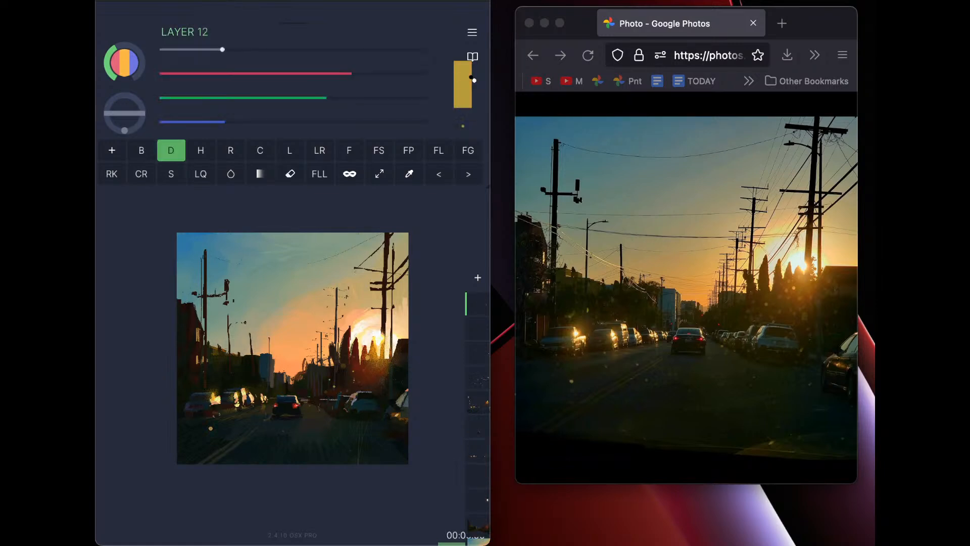
Try a deep red with the Chisel at size 10 on the new layer, undo it and switch to Fill Lasso
click(260, 151)
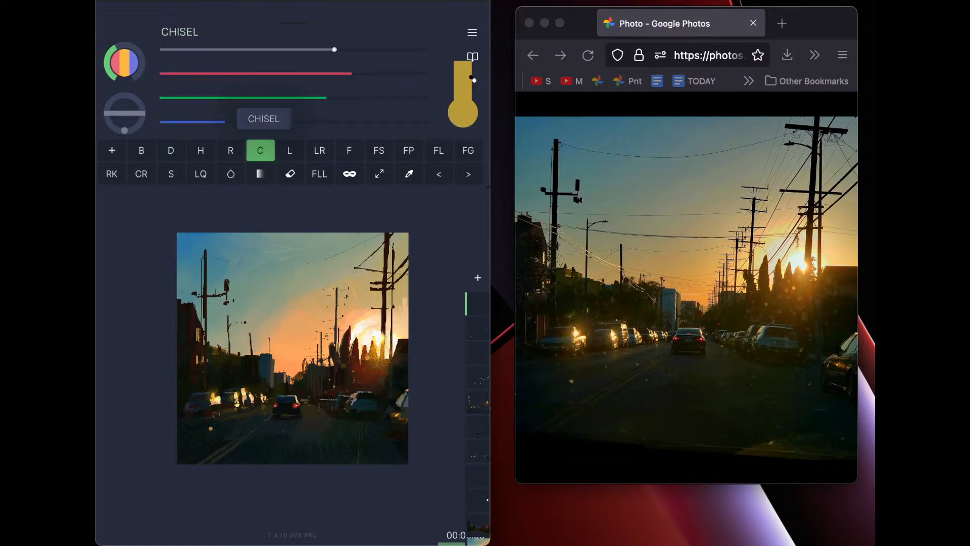
drag(352, 74, 427, 74)
mouse_move(326, 98)
mouse_down()
mouse_move(235, 98)
mouse_move(247, 98)
mouse_up()
click(318, 74)
click(207, 122)
click(187, 98)
drag(334, 49, 263, 50)
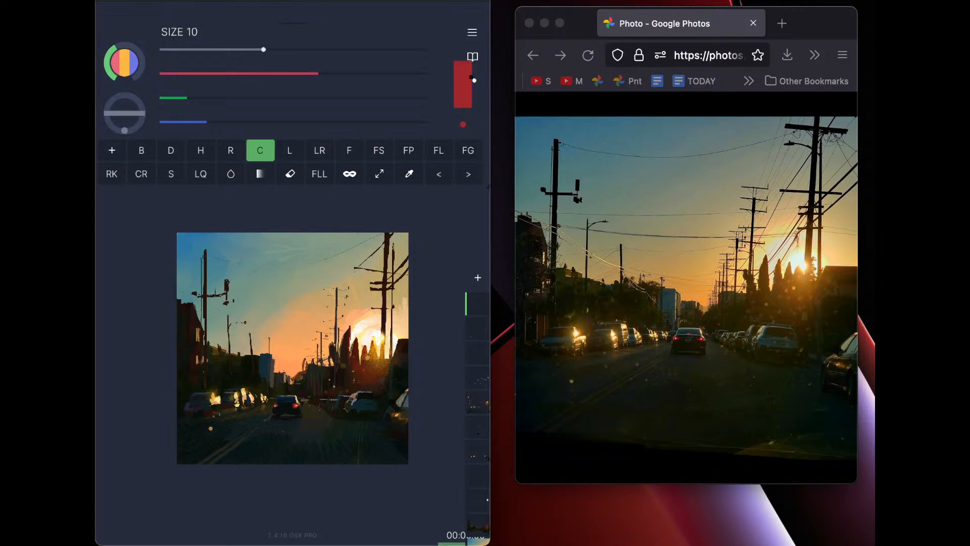
key(super+z)
mouse_move(264, 50)
mouse_down()
mouse_move(225, 50)
mouse_move(240, 49)
mouse_up()
click(438, 151)
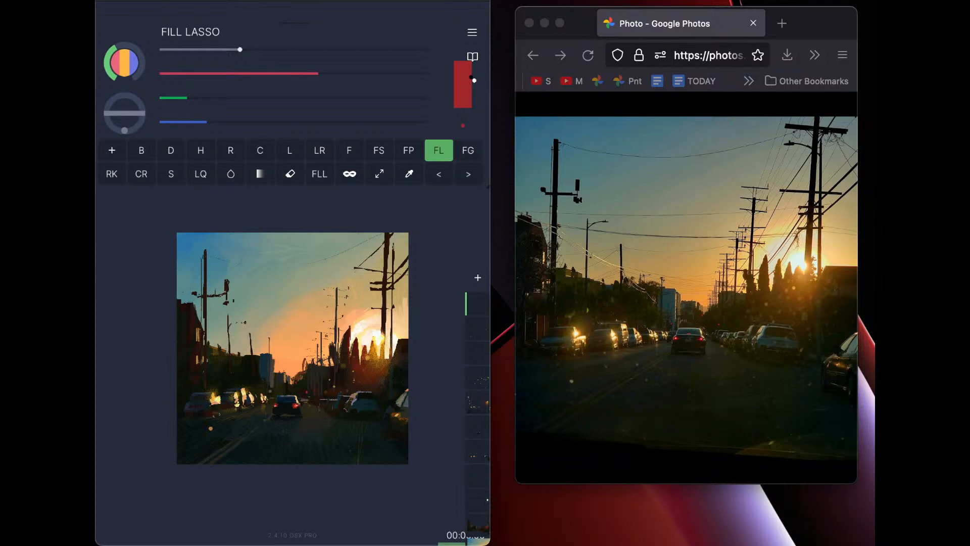
Look through the layers and make Layer 3 active, with stencil mode off
drag(490, 402, 485, 402)
click(474, 402)
click(474, 427)
click(473, 452)
click(473, 475)
click(474, 525)
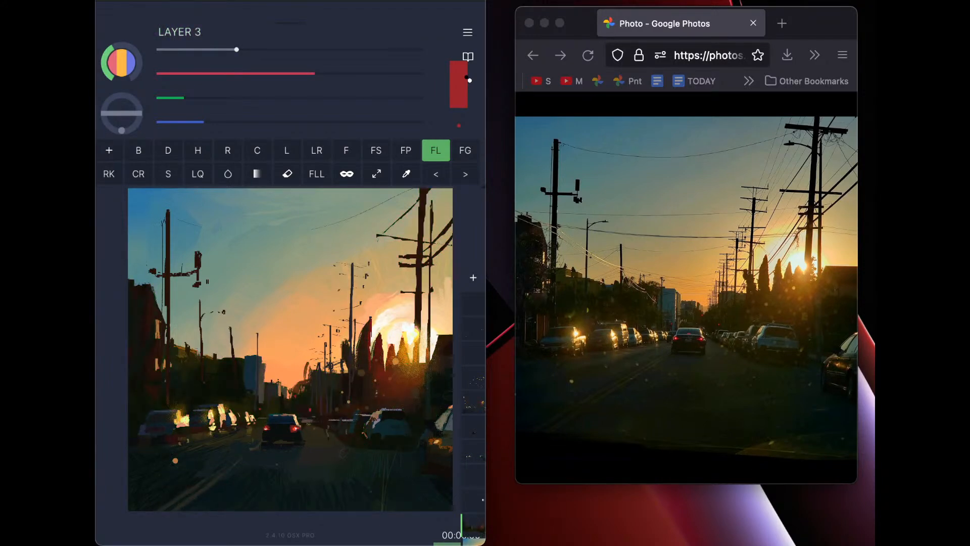
click(346, 174)
click(346, 174)
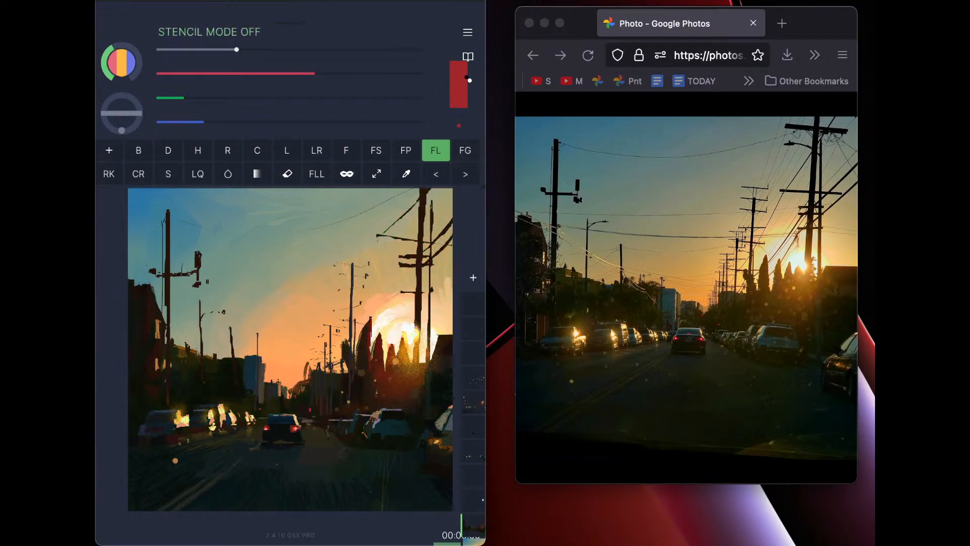
Sample a color below the sun, mix it to a muted olive and dab it on the distant buildings with the size 5 Chisel
click(406, 173)
drag(397, 360, 362, 373)
drag(207, 97, 256, 98)
drag(183, 122, 228, 121)
drag(258, 73, 256, 98)
drag(236, 49, 231, 50)
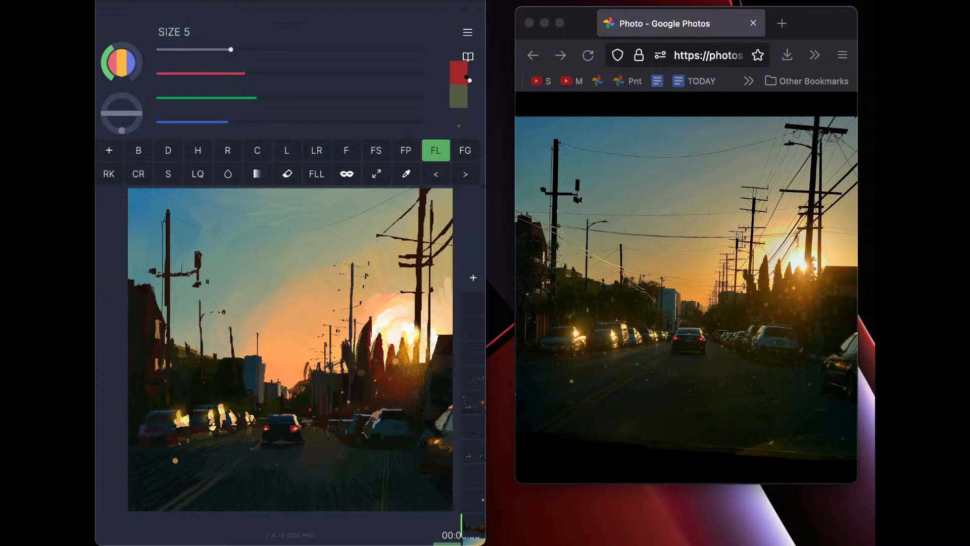
key(h)
key(c)
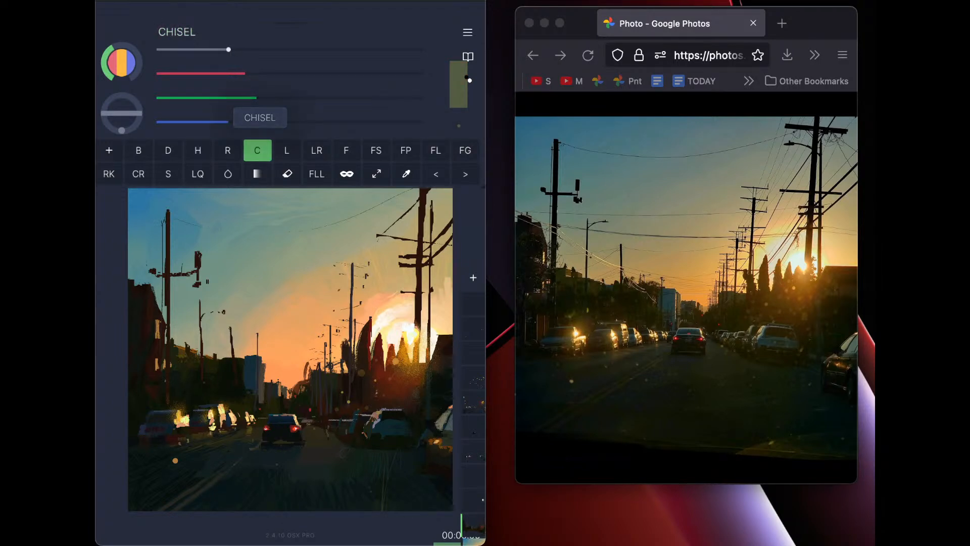
drag(298, 386, 298, 393)
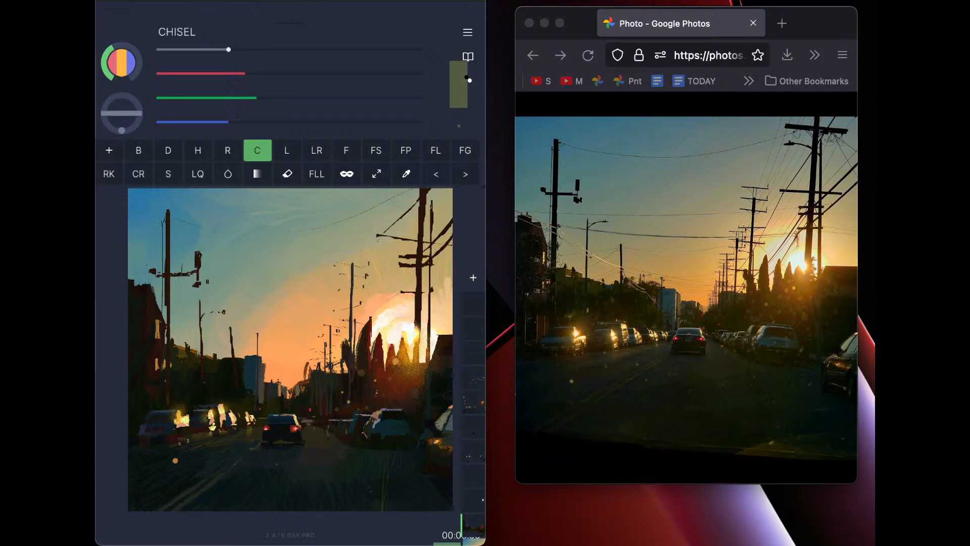
Try a dusty brown Chisel stroke on the distant buildings at the end of the road and undo it
drag(245, 74, 245, 121)
drag(293, 385, 288, 398)
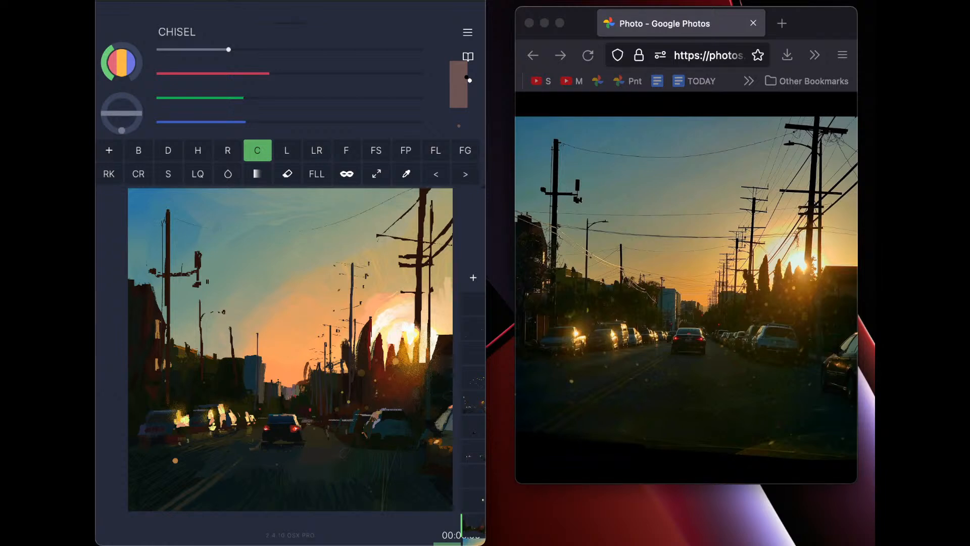
click(436, 174)
Try a warm orange-tan on the distant buildings, reduce the color jitter to 2 and undo the last stroke
drag(244, 98, 276, 98)
drag(270, 73, 337, 74)
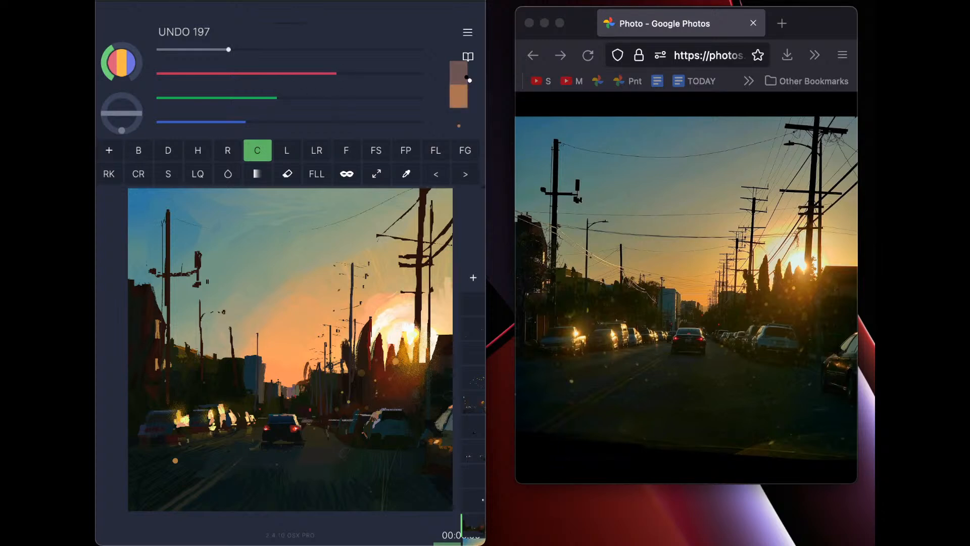
click(175, 460)
drag(289, 387, 290, 397)
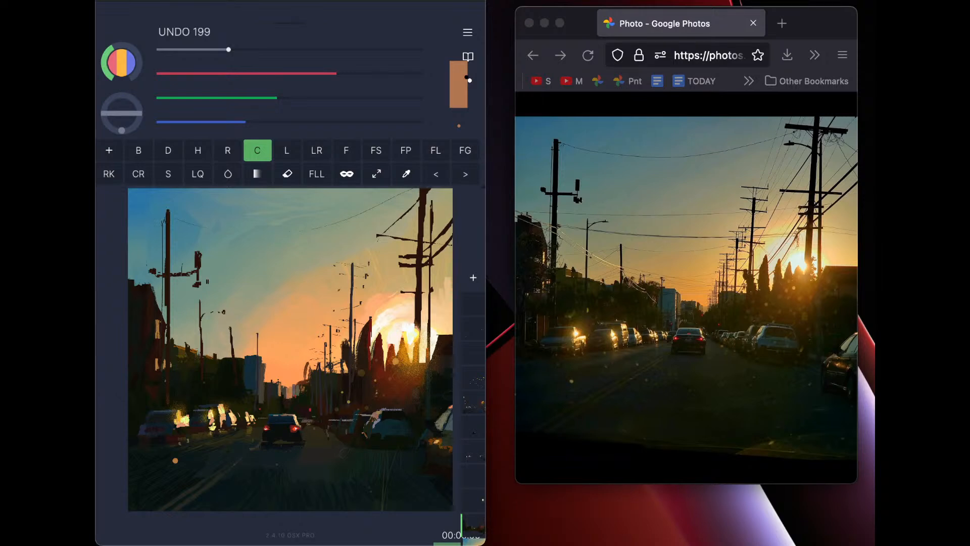
drag(121, 63, 112, 73)
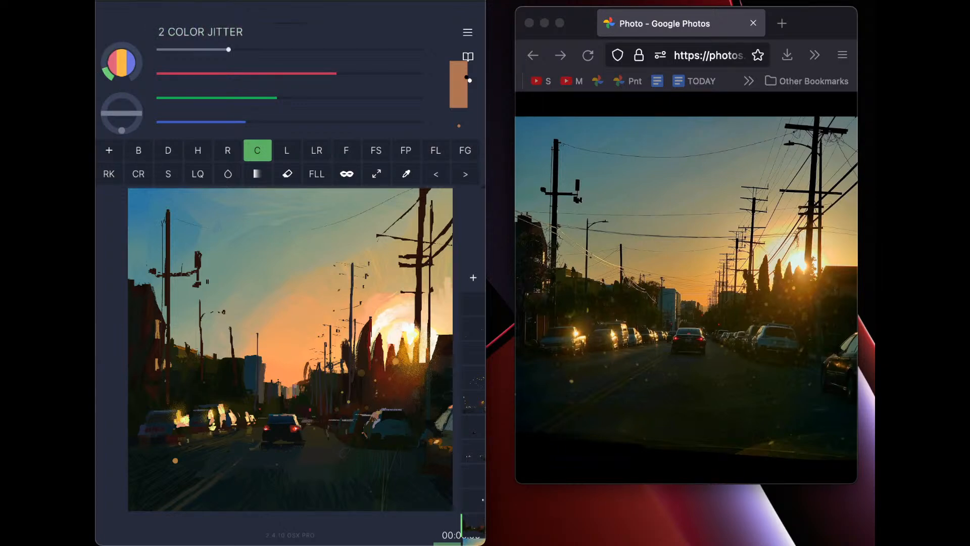
click(435, 173)
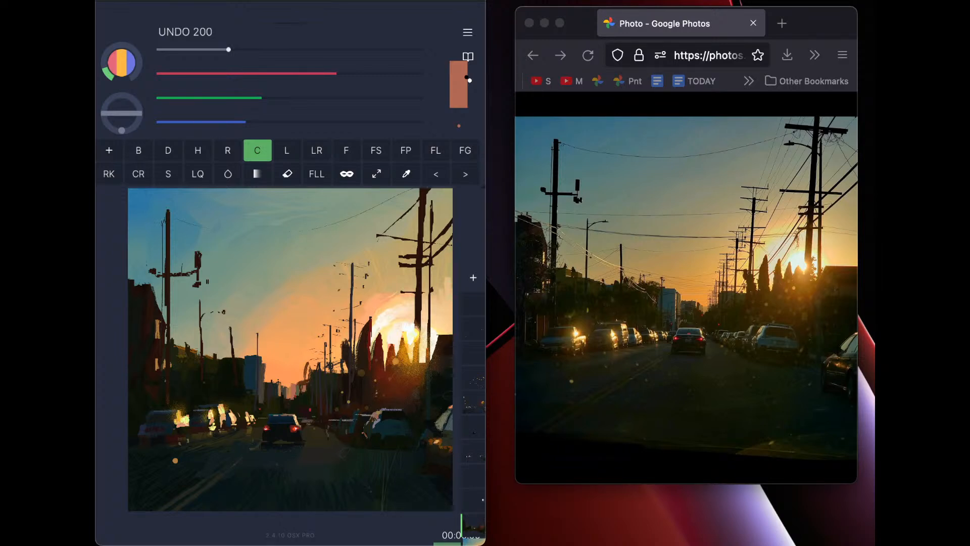
Erase the ragged dark tree edges above the distant buildings at the end of the road
click(287, 174)
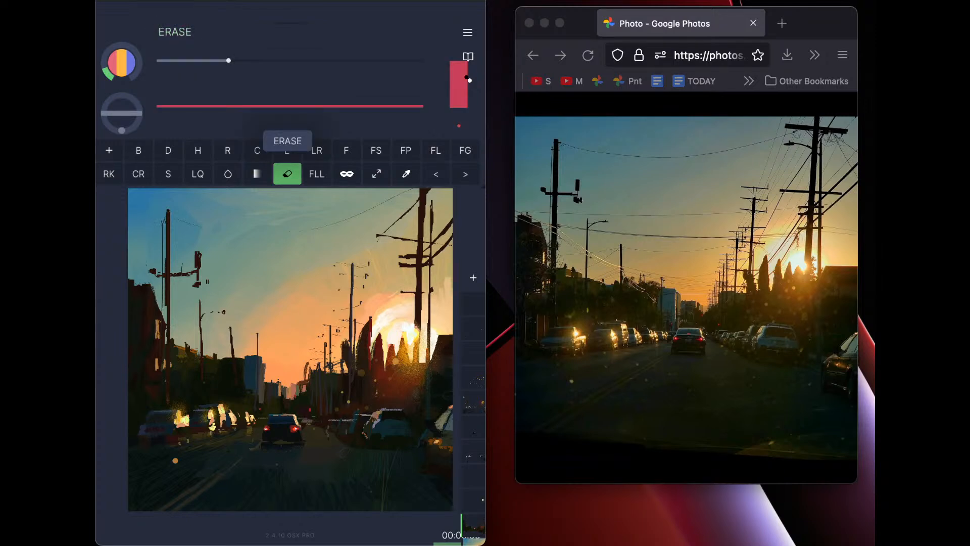
drag(308, 362, 304, 377)
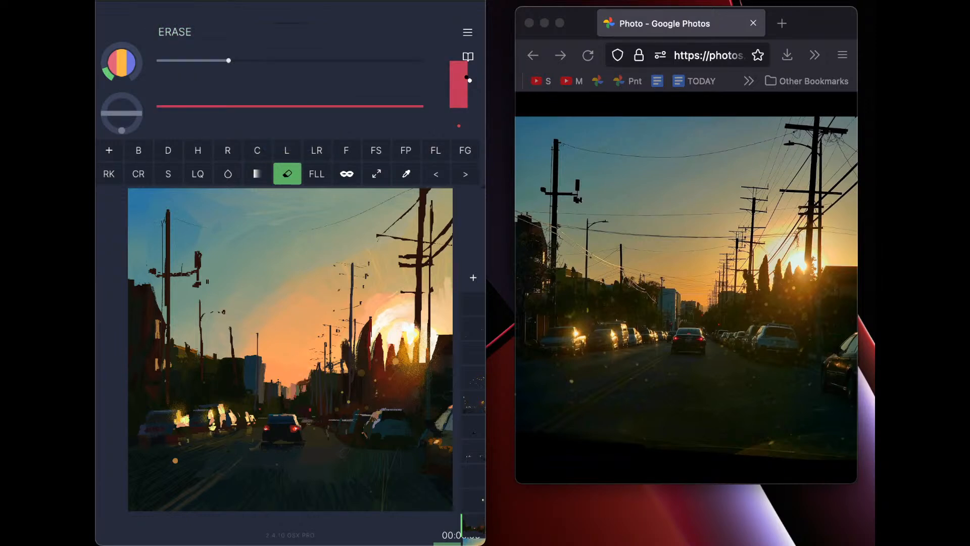
drag(315, 369, 315, 384)
mouse_move(312, 380)
mouse_down()
mouse_move(300, 383)
mouse_move(309, 386)
mouse_up()
Repaint the distant buildings with the Chisel in salmon, and shift the color toward a muted tan
key(c)
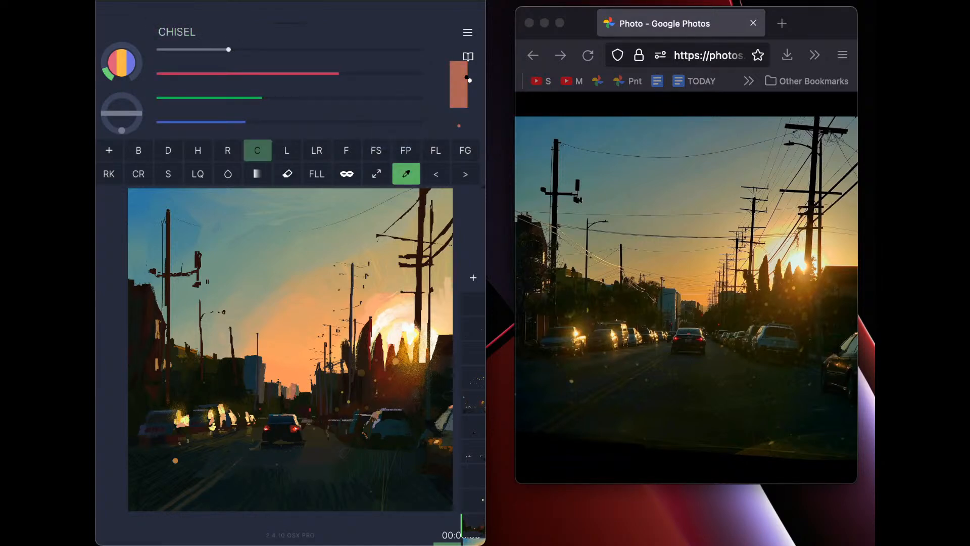
drag(299, 384, 309, 393)
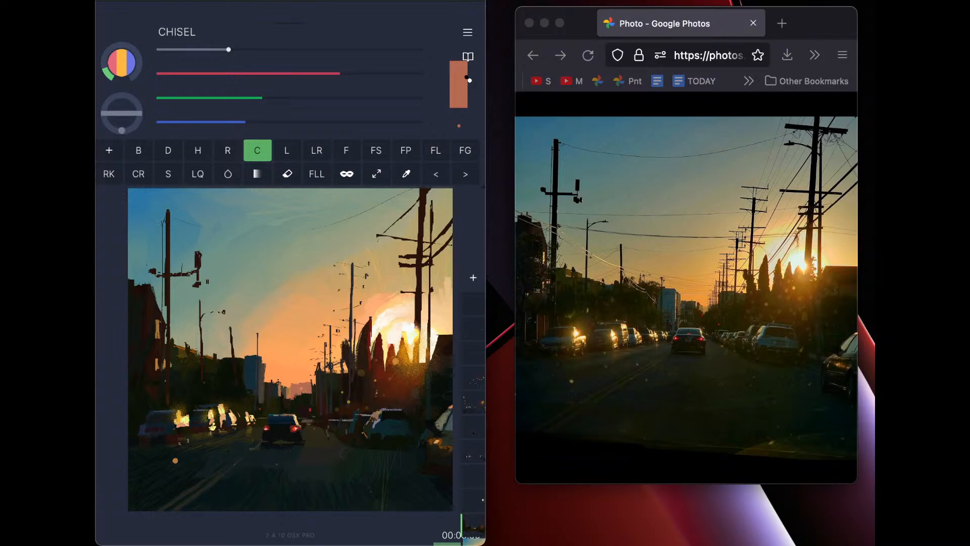
drag(262, 98, 284, 97)
drag(337, 74, 327, 74)
click(308, 75)
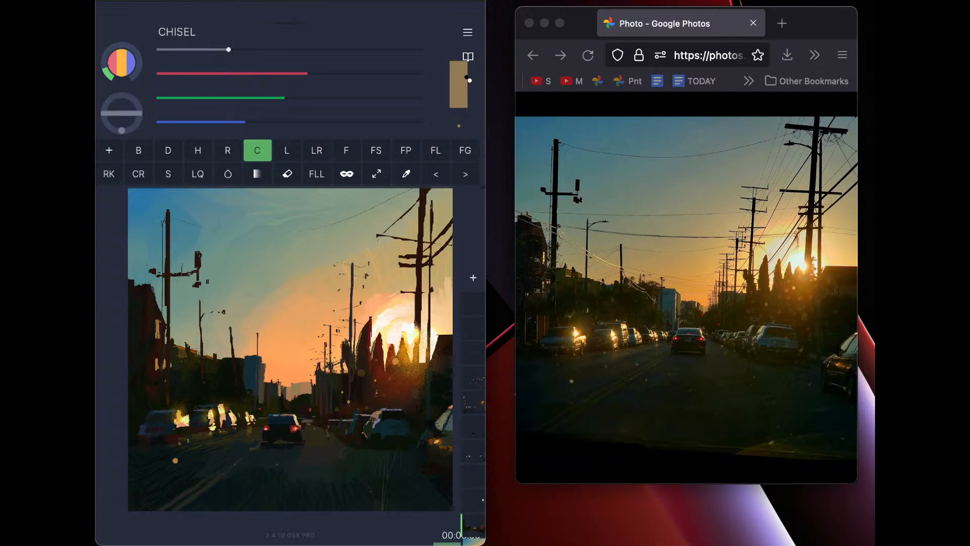
Sample a dark green from the road and paint it over the lower part of the distant buildings
alt+click(313, 386)
click(313, 385)
click(402, 173)
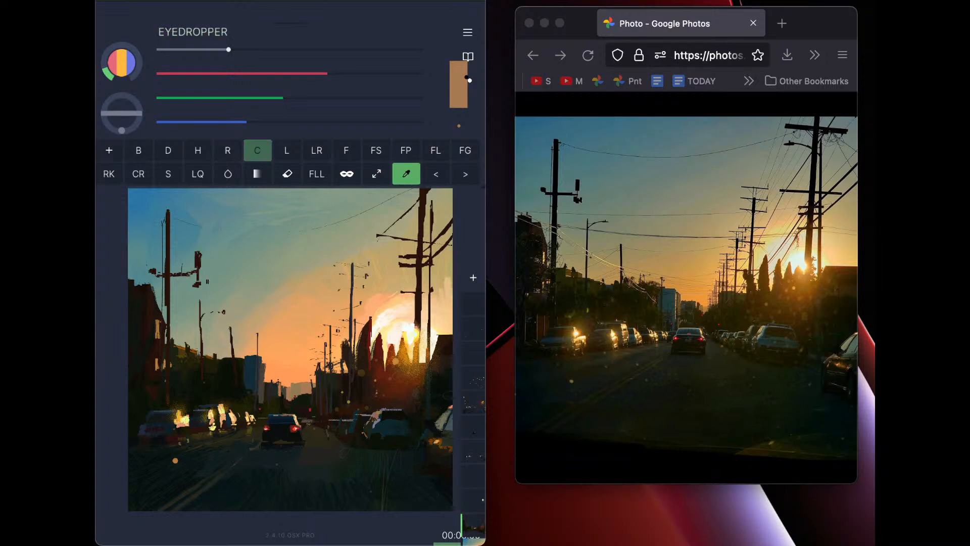
click(188, 458)
drag(219, 98, 211, 120)
click(208, 120)
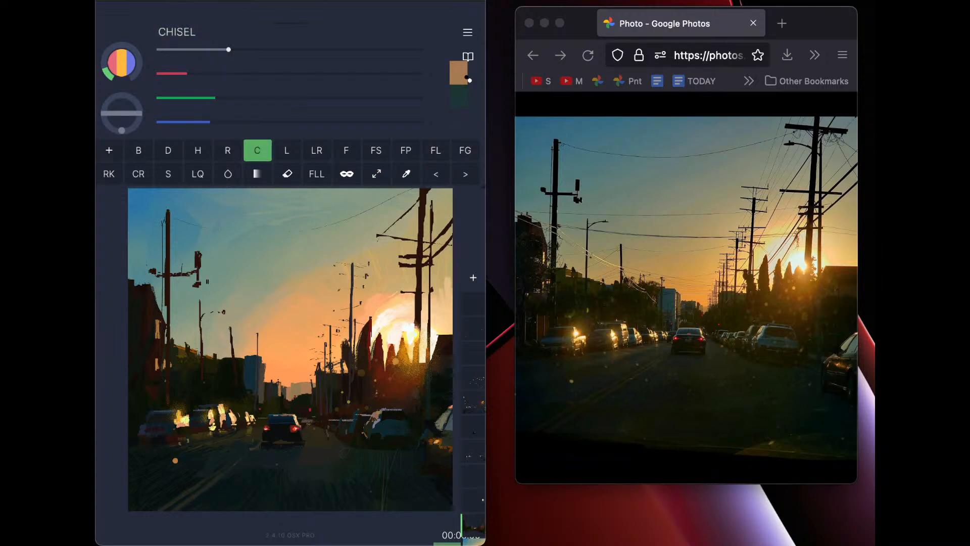
drag(309, 385, 307, 396)
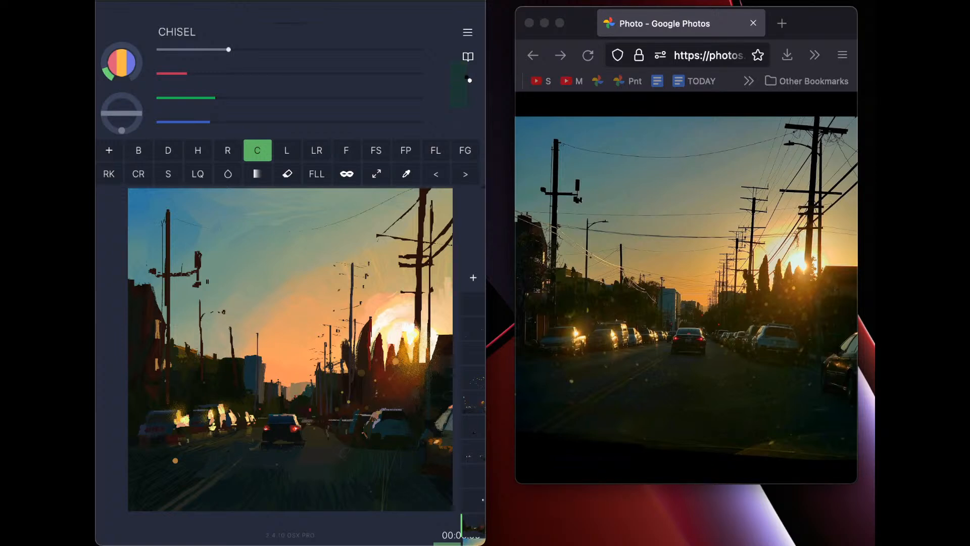
Darken the green to a near-black olive and stroke it around the distant buildings and the blue building
drag(215, 98, 182, 74)
drag(301, 387, 295, 398)
click(193, 98)
click(200, 121)
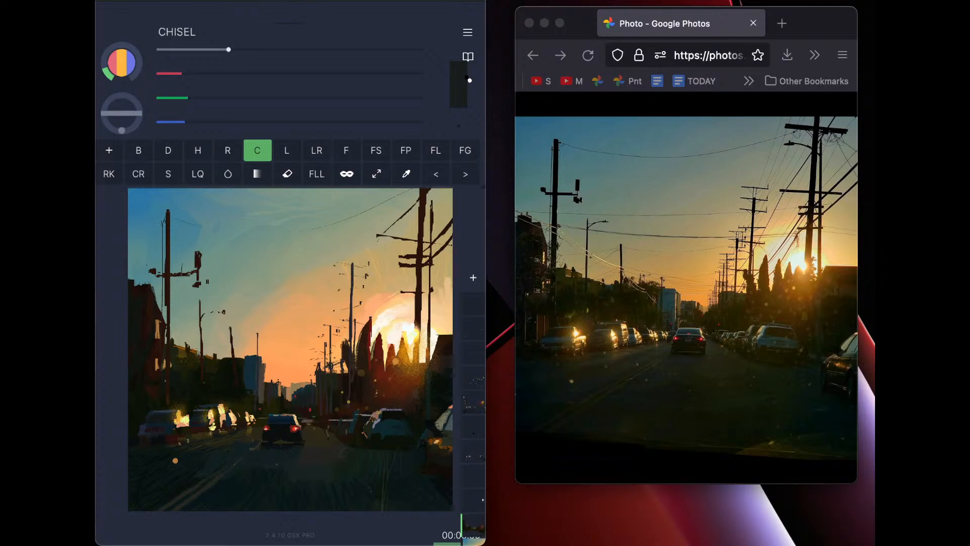
drag(260, 365, 258, 406)
Try a dark slate blue with the Chisel and undo the last stroke
click(202, 73)
click(207, 98)
drag(218, 120, 221, 114)
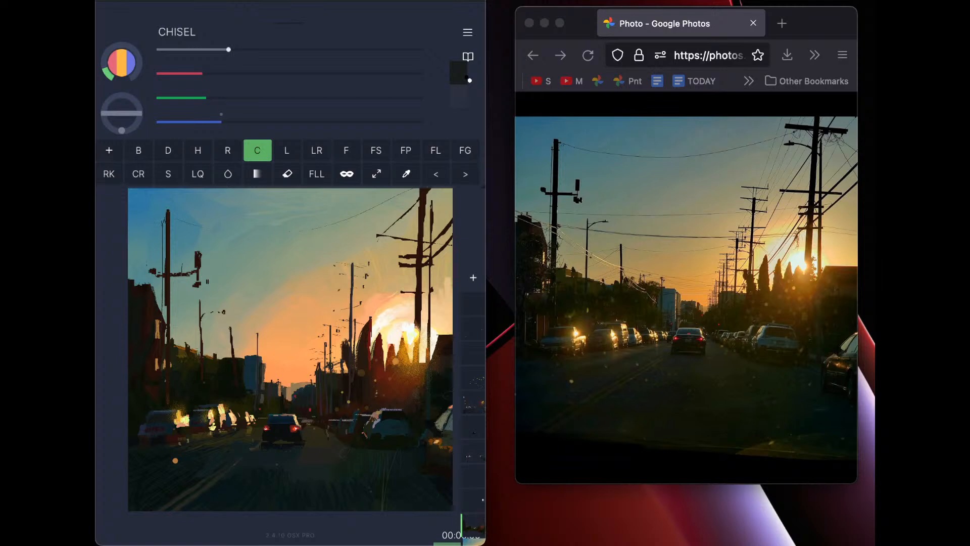
click(232, 122)
click(212, 97)
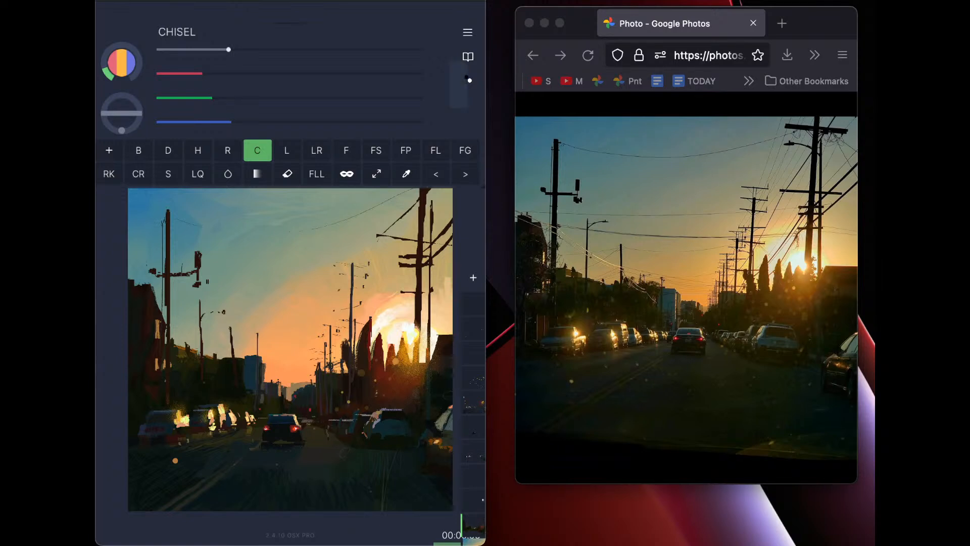
key(super+z)
Mix a dark green for the Chisel and deepen it in stages to a near-black teal
click(206, 123)
click(203, 99)
click(190, 78)
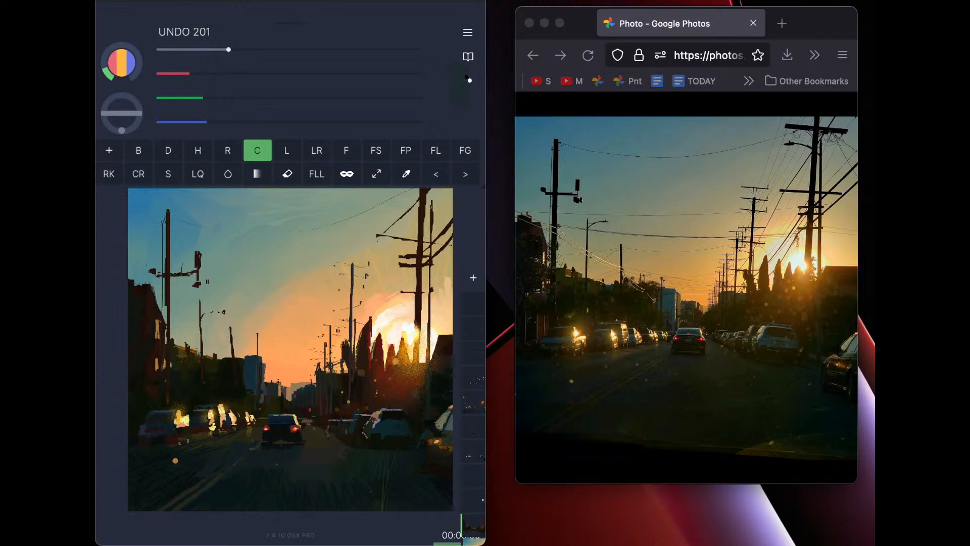
click(192, 98)
click(191, 121)
click(180, 74)
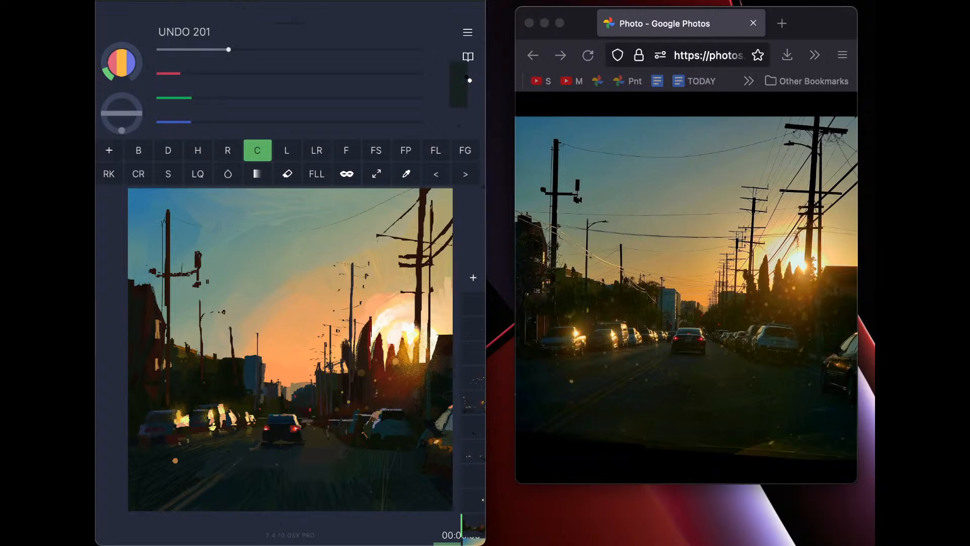
click(172, 74)
click(167, 74)
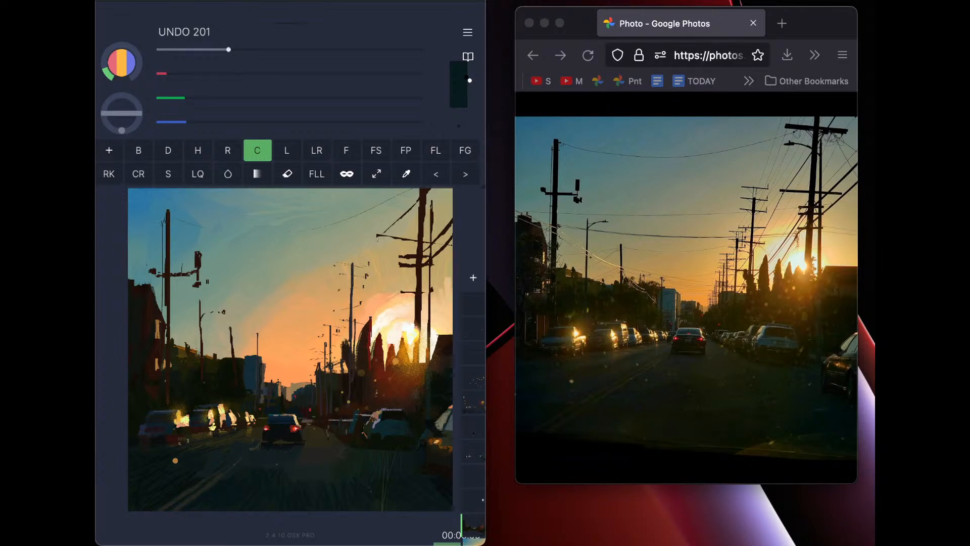
Darken the teal, dab it on the left-hand buildings, and sample dark olive and brown tones from the road
drag(186, 122, 176, 122)
click(191, 366)
key(alt)
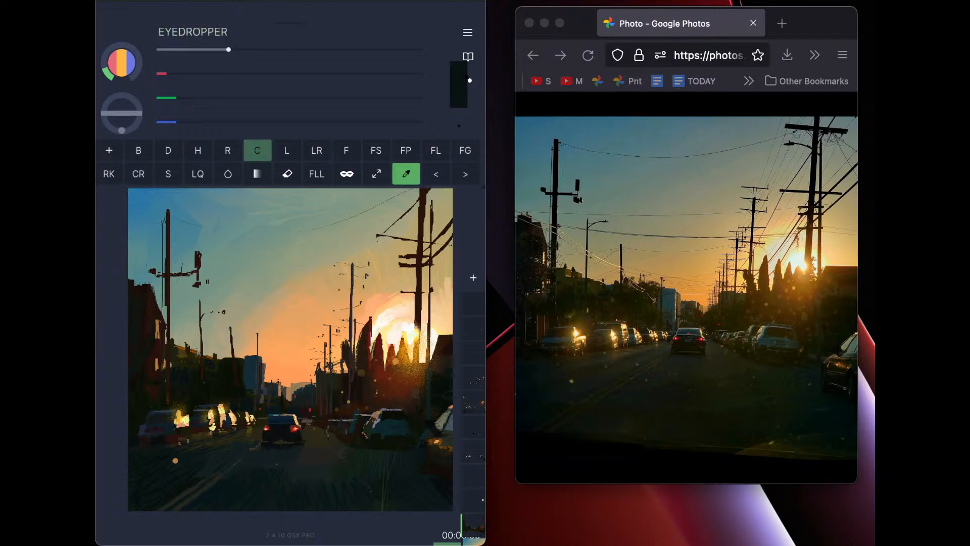
alt+click(344, 454)
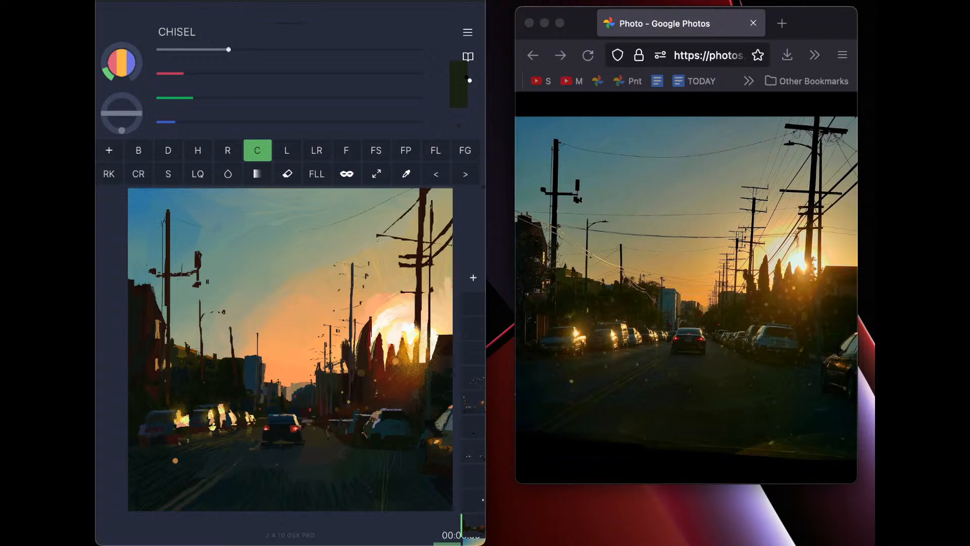
alt+click(354, 435)
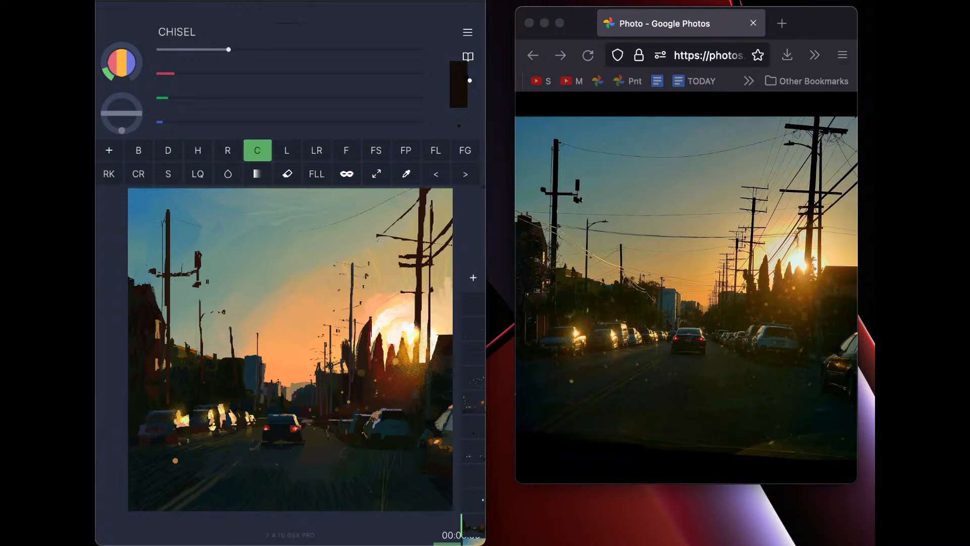
On the topmost layer, sample dark tones around the right-hand parked cars and stroke a dark reddish brown below them
click(473, 304)
key(i)
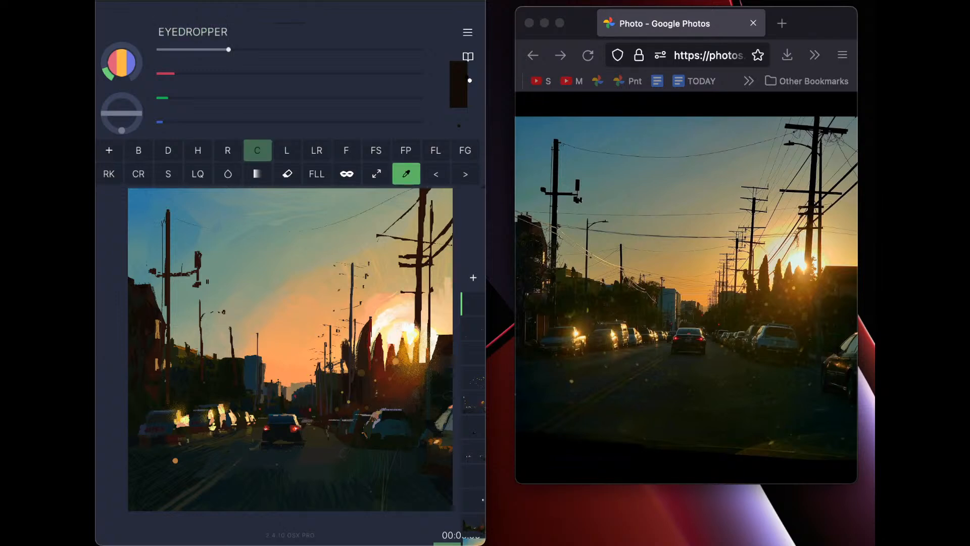
click(383, 442)
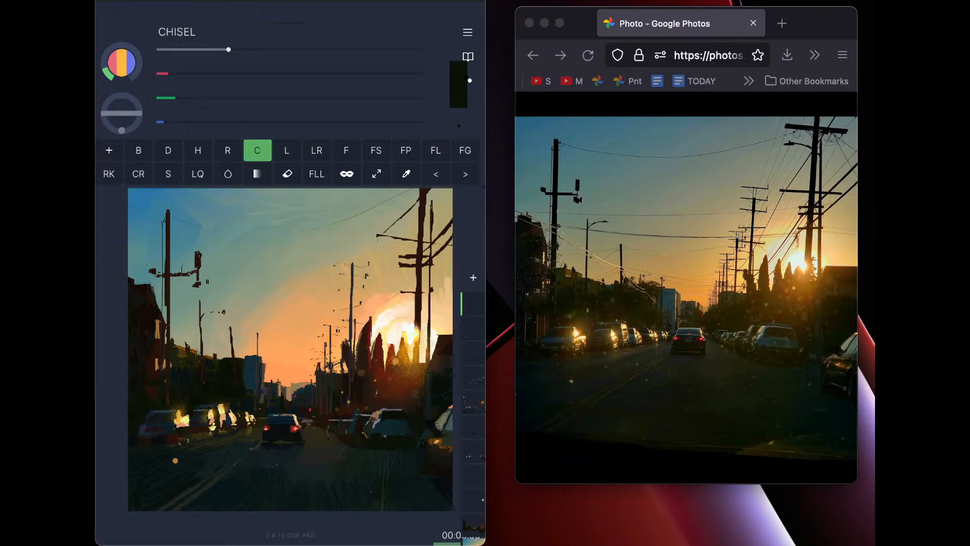
key(i)
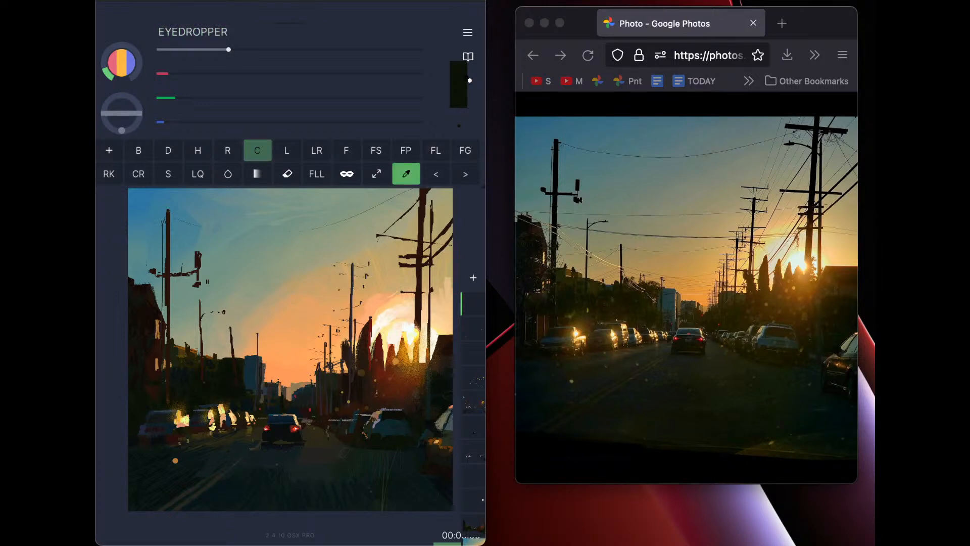
click(388, 431)
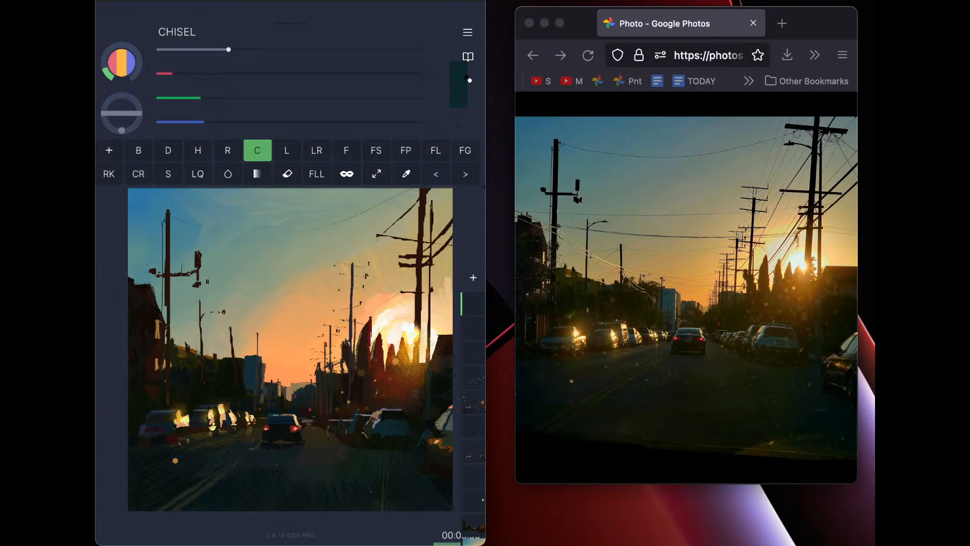
key(i)
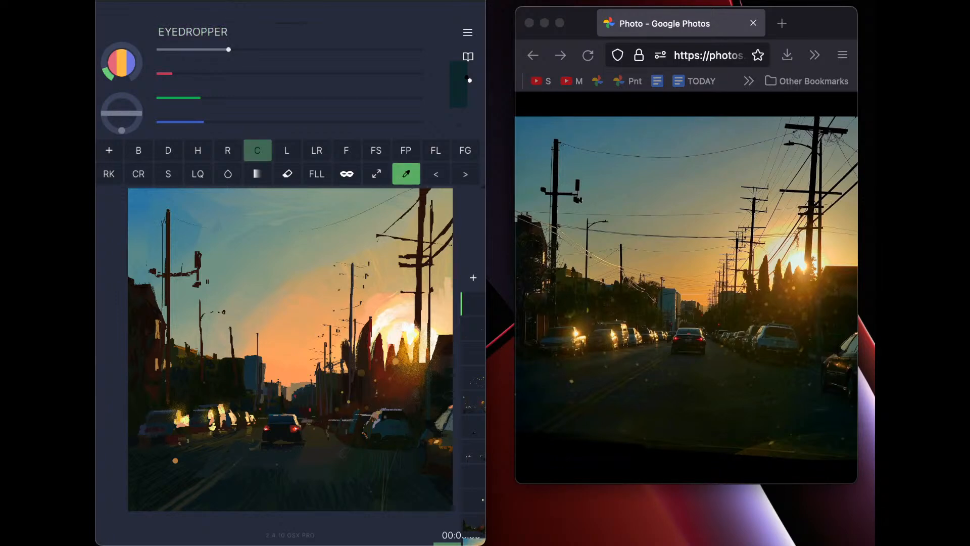
click(353, 394)
click(206, 74)
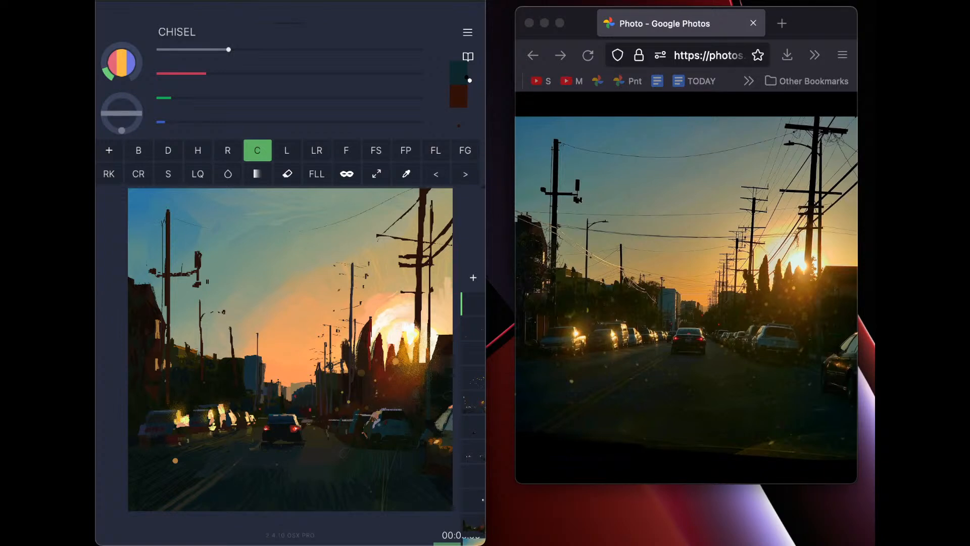
drag(370, 423, 364, 434)
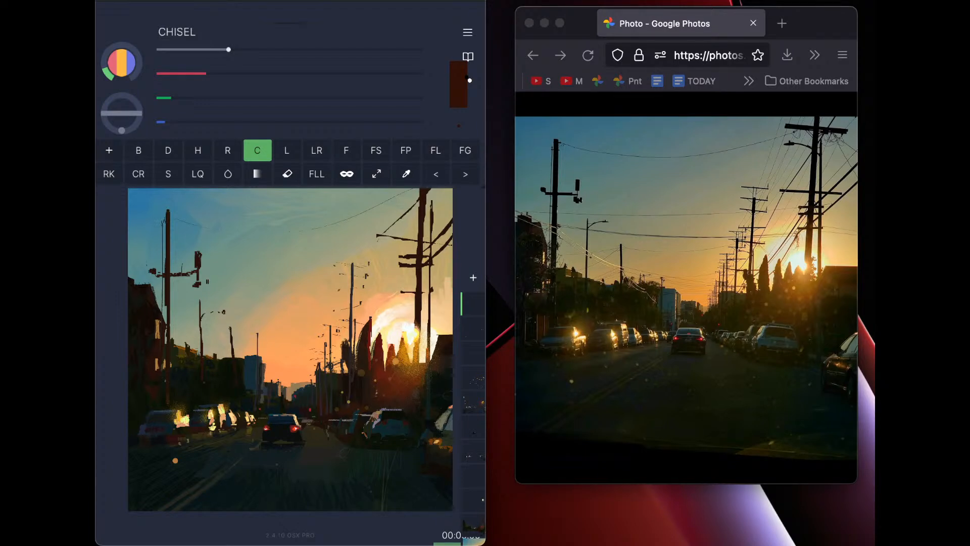
Darken the reddish brown and make Layer 8, which holds the thin poles, the active layer
drag(206, 73, 193, 74)
click(473, 378)
click(473, 501)
click(472, 476)
click(473, 526)
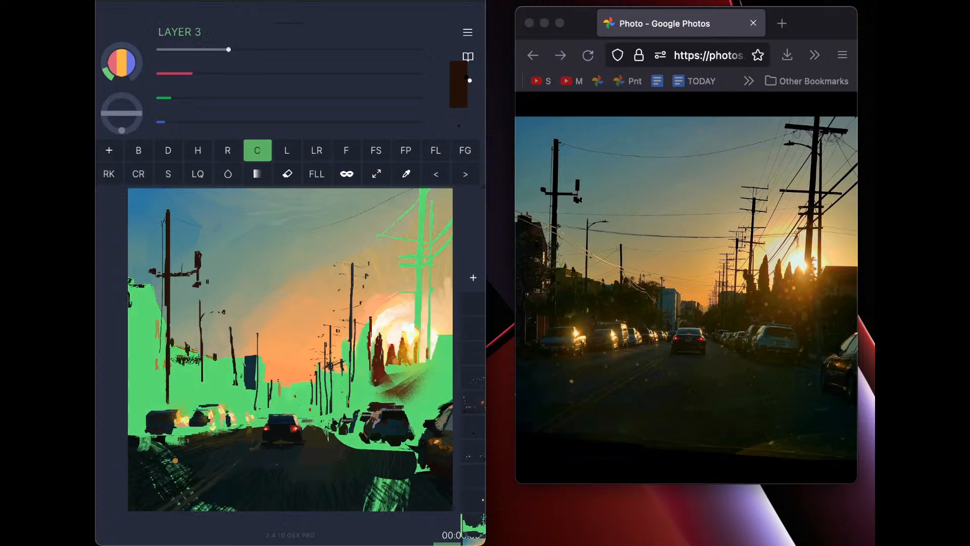
click(473, 427)
click(473, 403)
click(473, 402)
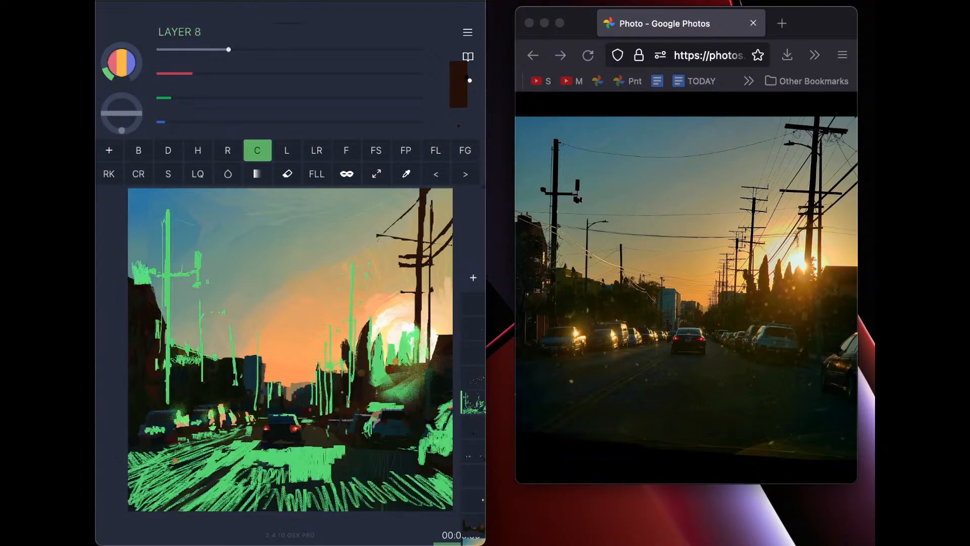
Erase the rough signal boxes and crossbar on the left utility pole and darken the brown for the Rect brush
click(287, 174)
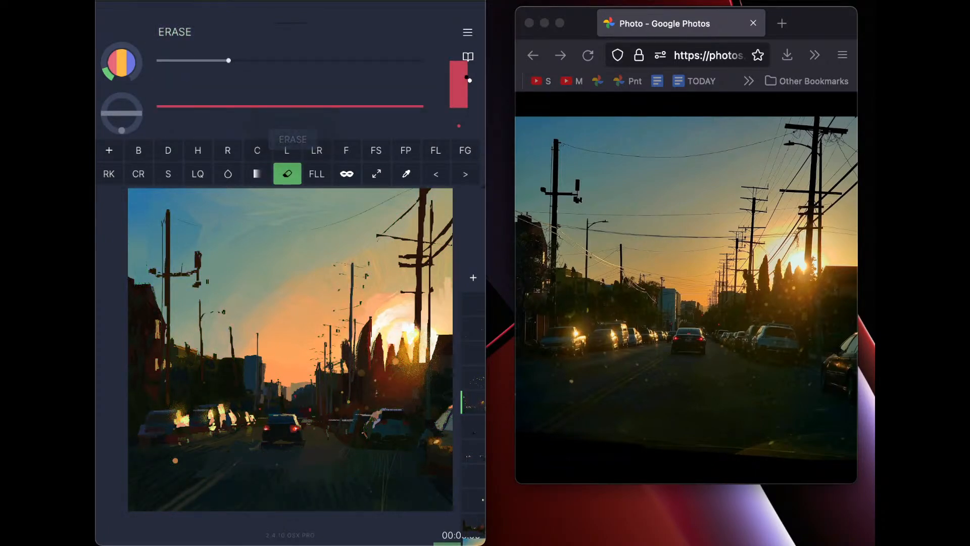
drag(193, 252, 203, 252)
drag(197, 264, 199, 272)
drag(190, 285, 198, 286)
click(109, 151)
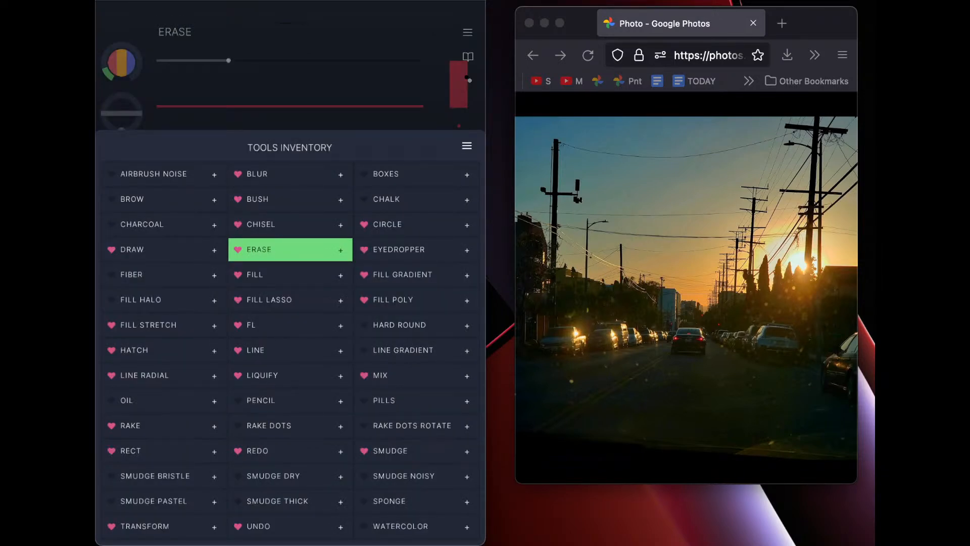
click(151, 450)
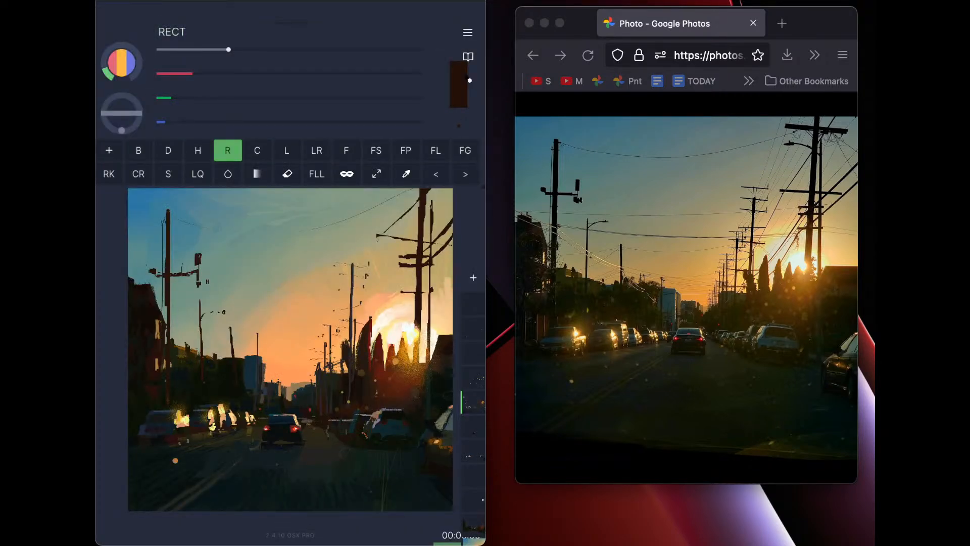
drag(192, 74, 185, 73)
click(287, 174)
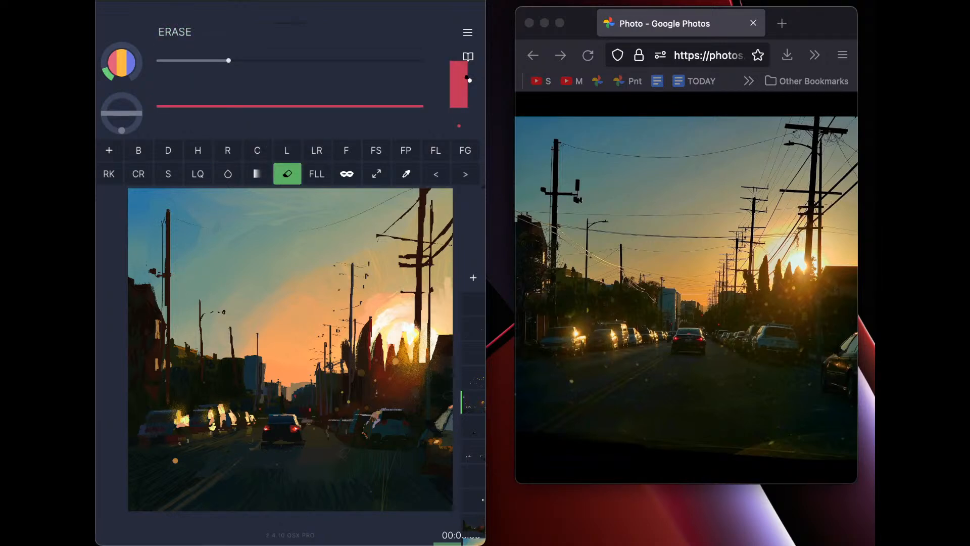
Repaint the left pole's crossbar and signal boxes in dark brown with the Rect brush and its solid square texture
click(228, 150)
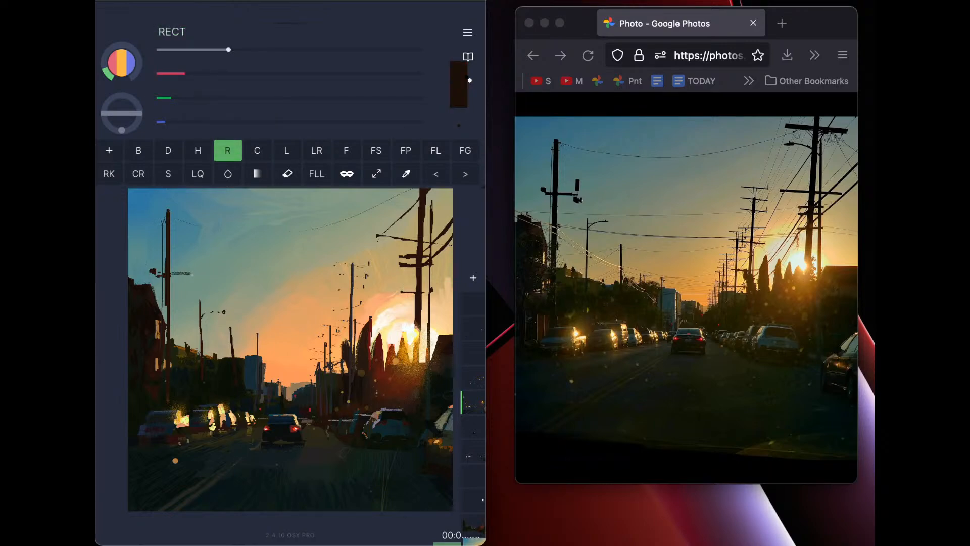
click(227, 150)
click(295, 229)
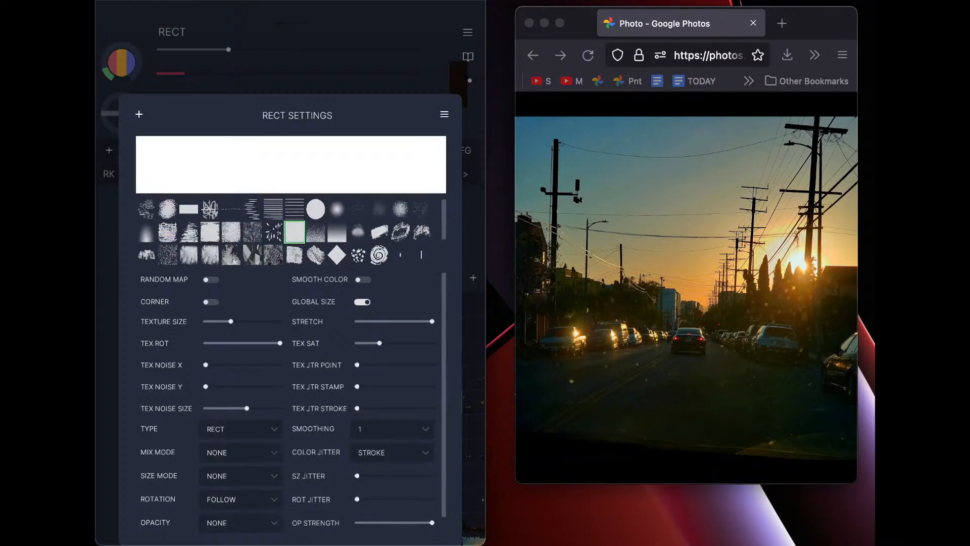
click(481, 187)
drag(168, 272, 189, 276)
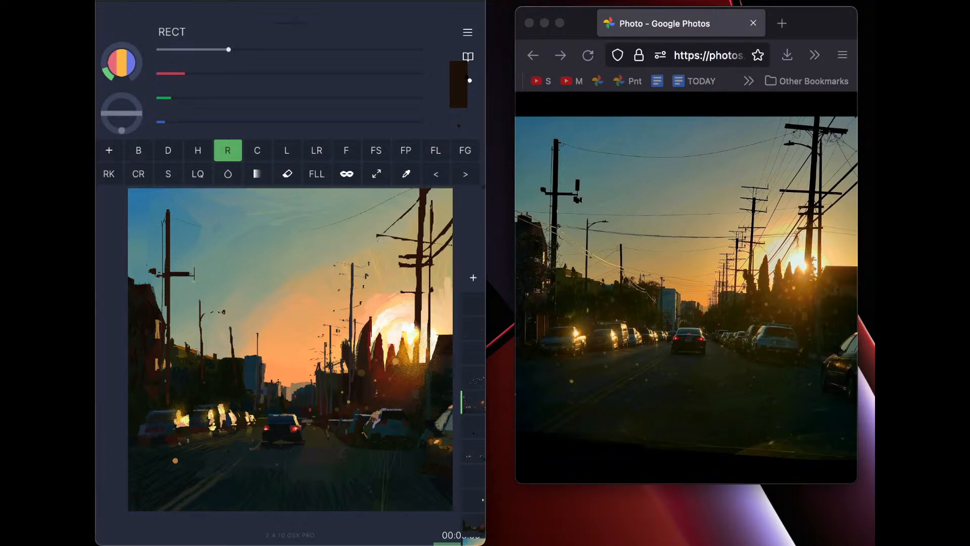
drag(192, 255, 197, 273)
mouse_move(155, 273)
mouse_down()
mouse_move(166, 276)
mouse_move(155, 273)
mouse_up()
scroll(344, 453, down, 4)
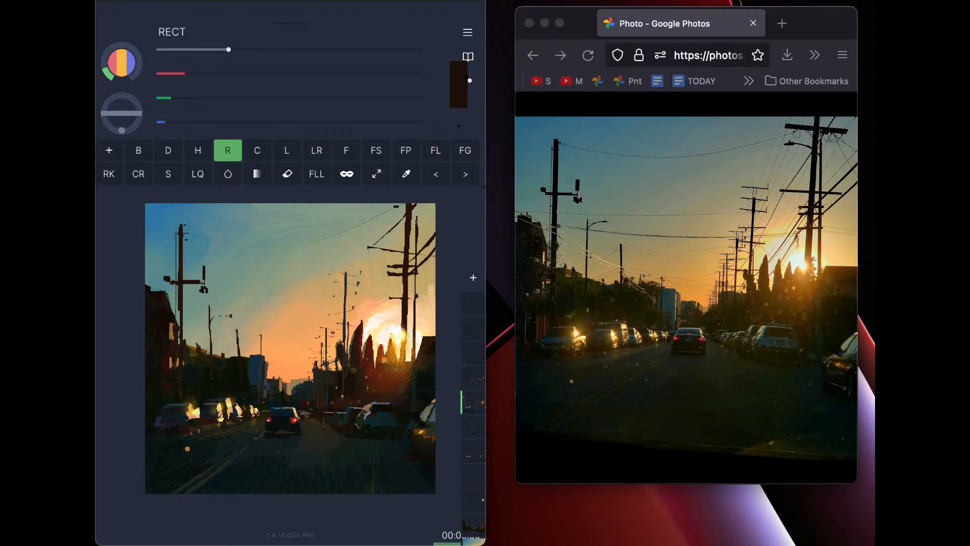
Undo the last stroke and switch to the Draw brush at a very small size
key(super+z)
key(alt)
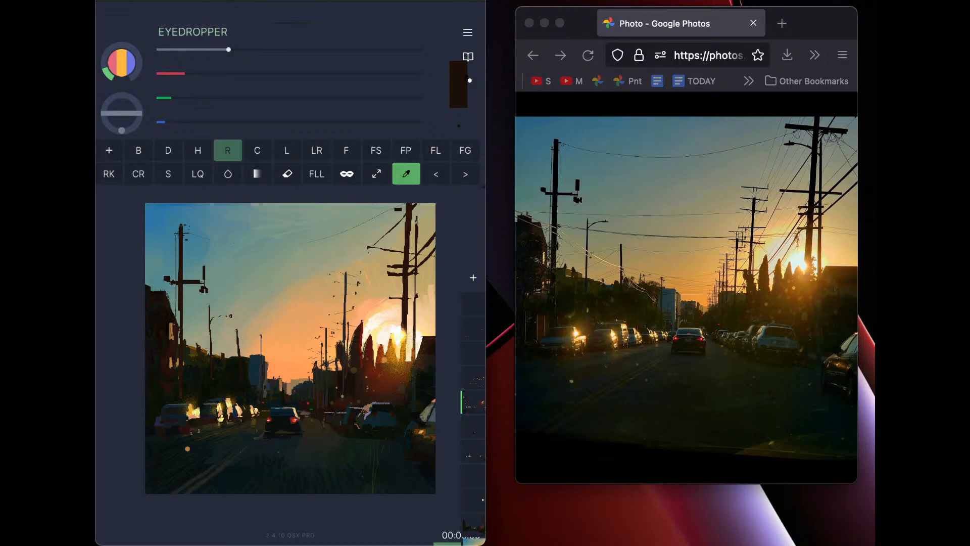
click(138, 150)
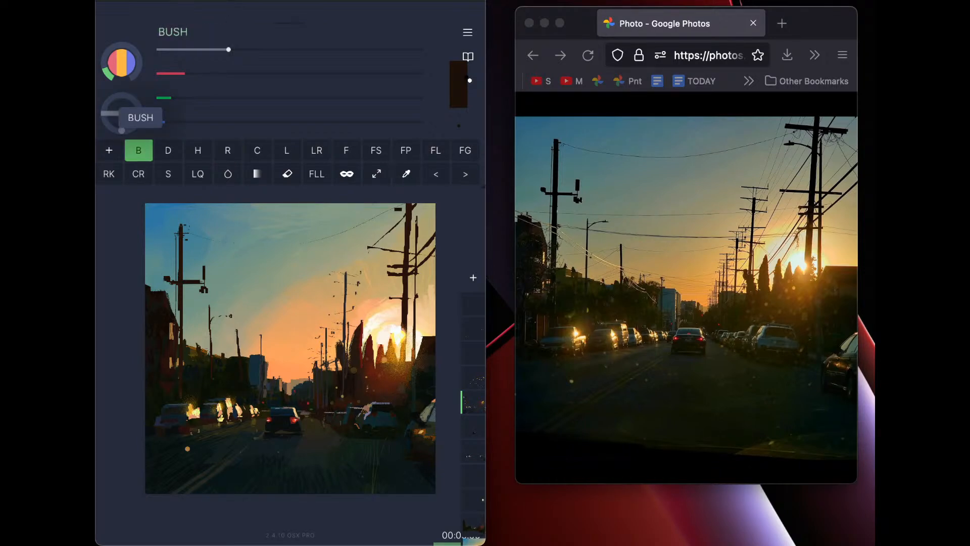
click(168, 150)
drag(217, 50, 182, 49)
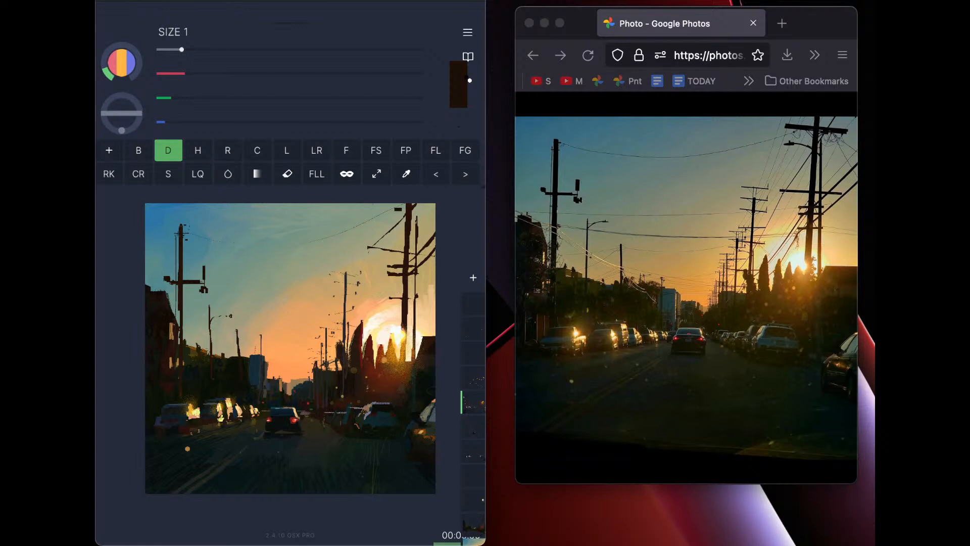
drag(181, 50, 187, 49)
Draw a thin dark wire across the sky from the left building towards the right utility pole and remove most of it
key(super+z)
key(])
key(])
key(super+z)
drag(147, 286, 384, 282)
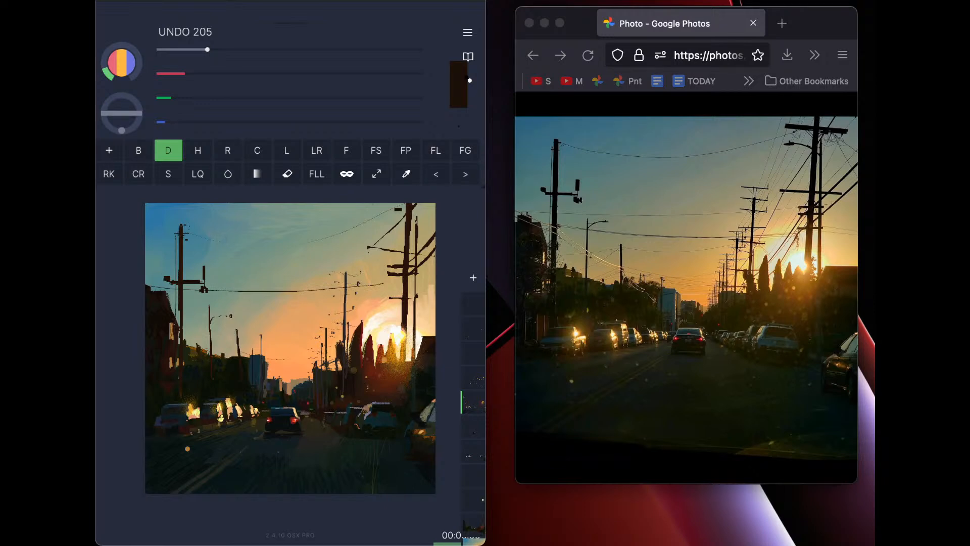
click(440, 169)
click(287, 173)
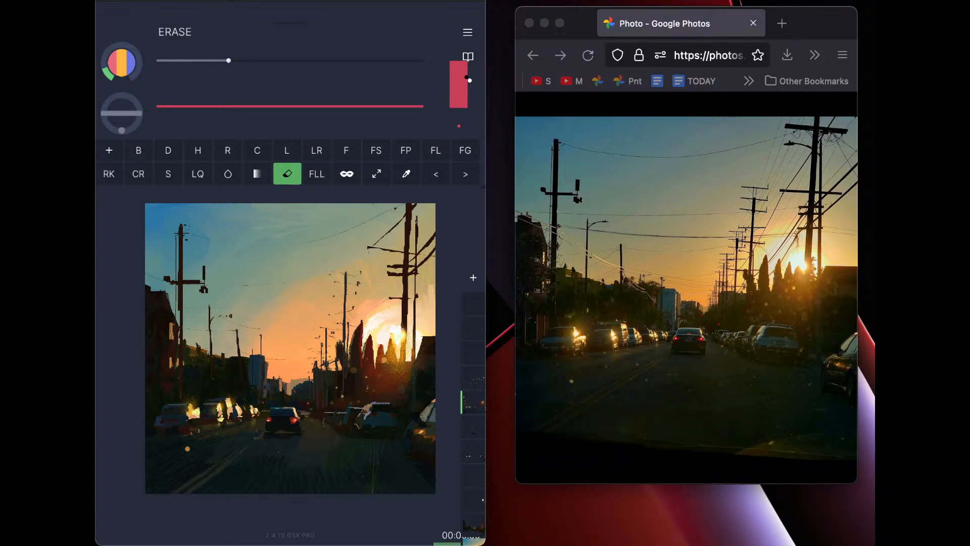
Draw fine dark wires across the upper sky and down towards the middle pole with the Draw brush
click(169, 151)
drag(310, 241, 300, 244)
drag(434, 221, 419, 198)
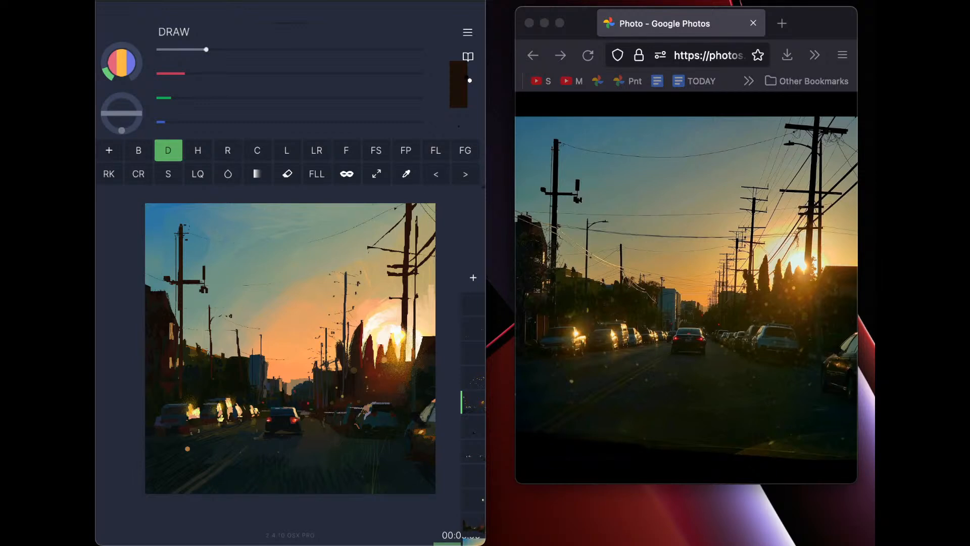
drag(367, 248, 364, 268)
drag(358, 226, 336, 271)
Mix a pale cream with a color jitter of 17 for the Draw brush and undo the last stroke
key(alt)
alt+click(353, 370)
click(410, 98)
drag(404, 73, 423, 74)
click(391, 120)
drag(107, 72, 114, 46)
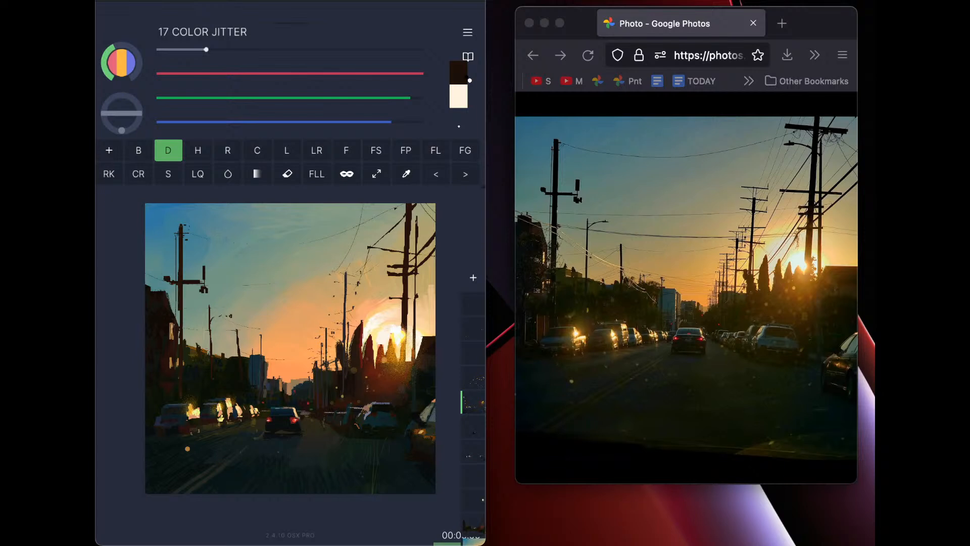
click(467, 77)
key(super+z)
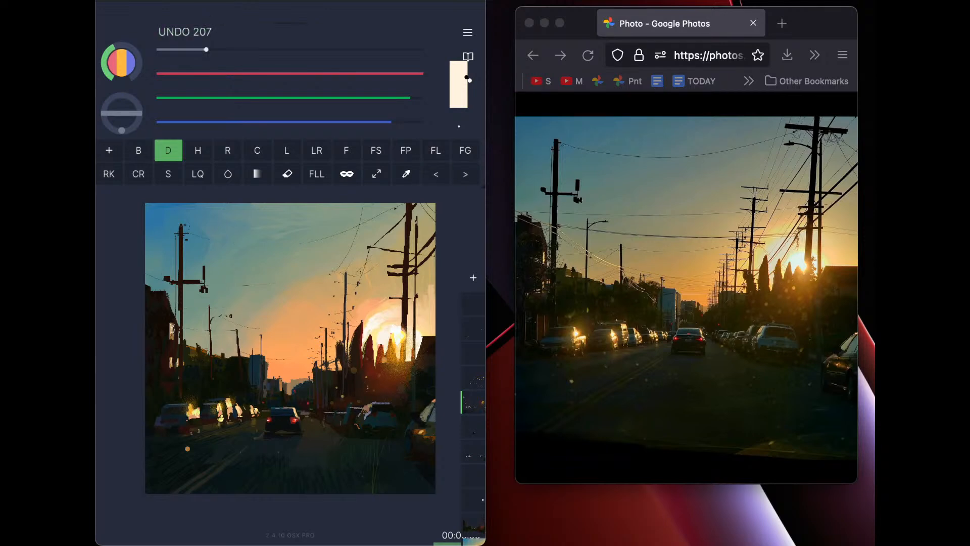
Mix a leaf green, dab it on the trees behind the left-hand parked cars, and undo the last two strokes
drag(391, 121, 261, 122)
drag(423, 74, 315, 74)
drag(410, 97, 356, 98)
drag(315, 73, 268, 73)
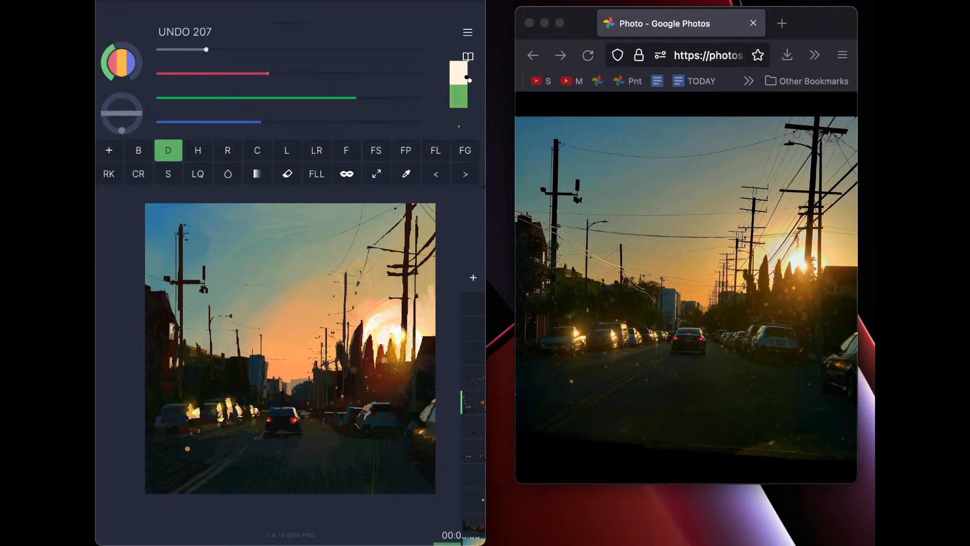
drag(261, 121, 202, 122)
drag(356, 98, 223, 73)
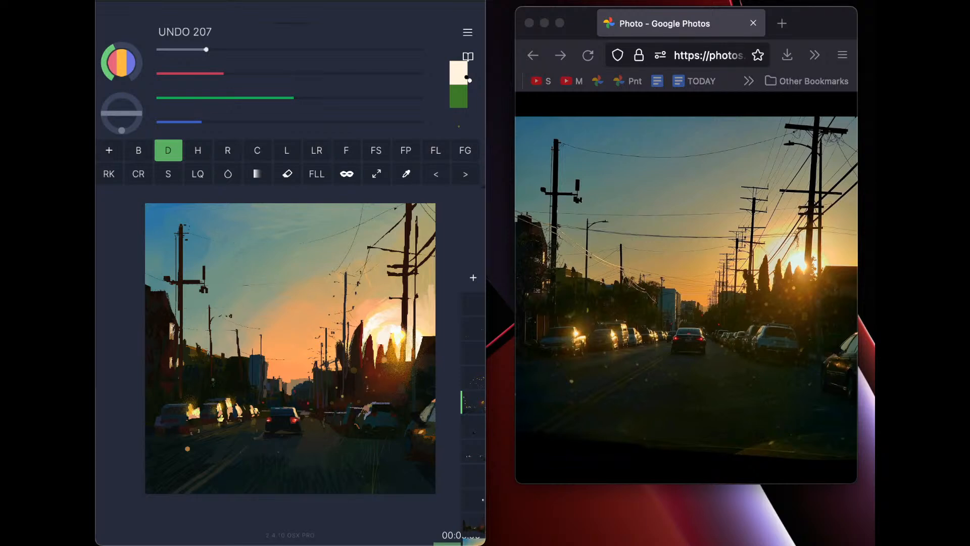
click(214, 385)
click(435, 174)
click(436, 174)
Try Fill Lasso shapes in a muted dark green and undo the last three changes
scroll(290, 348, up, 5)
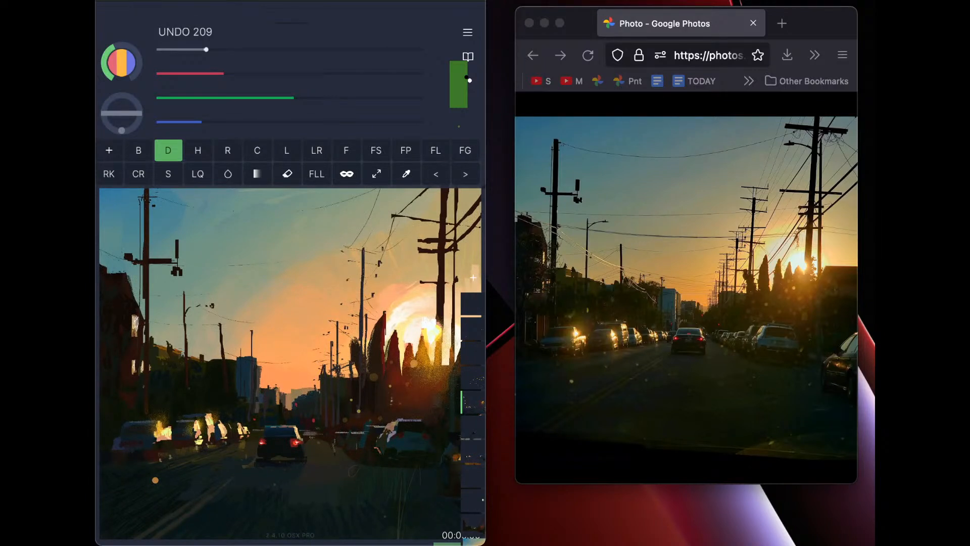
click(346, 150)
click(436, 150)
drag(294, 97, 200, 74)
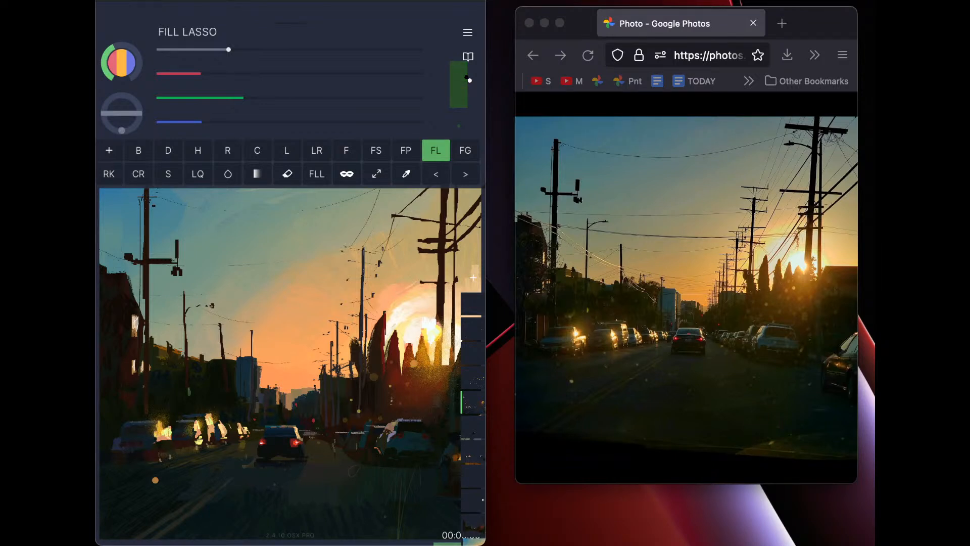
scroll(290, 348, down, 5)
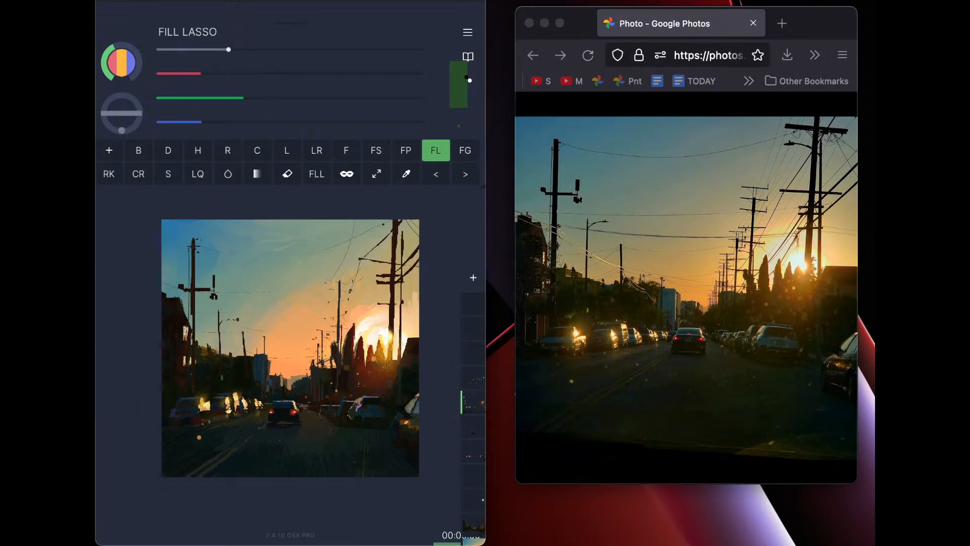
key(super+z)
key(super+z)
key(super+z)
With Layer 8 active, sample a dark tone from the distant left-hand buildings and mix a near-black grey for Fill Lasso
click(473, 303)
click(473, 402)
click(406, 174)
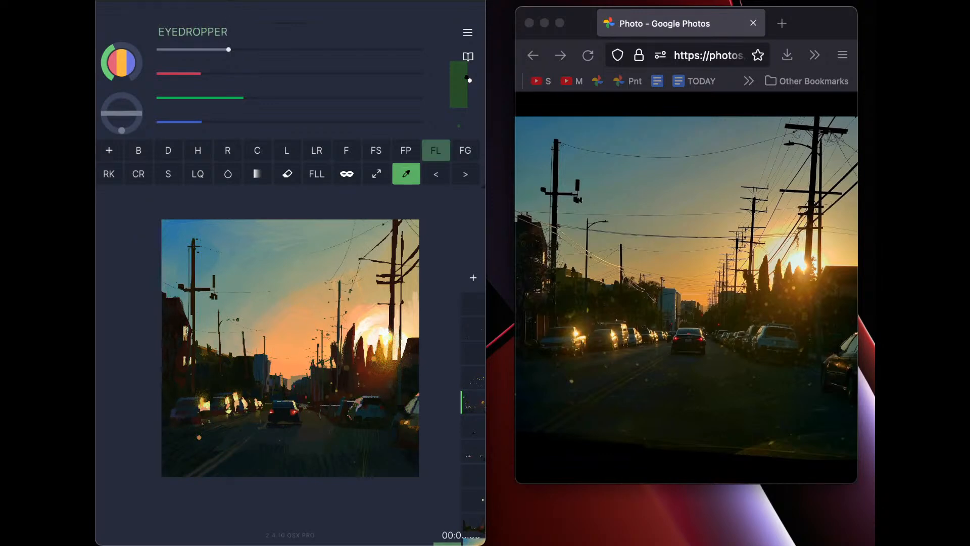
click(230, 379)
mouse_move(173, 98)
mouse_down()
mouse_move(186, 98)
mouse_move(190, 121)
mouse_up()
drag(168, 74, 185, 73)
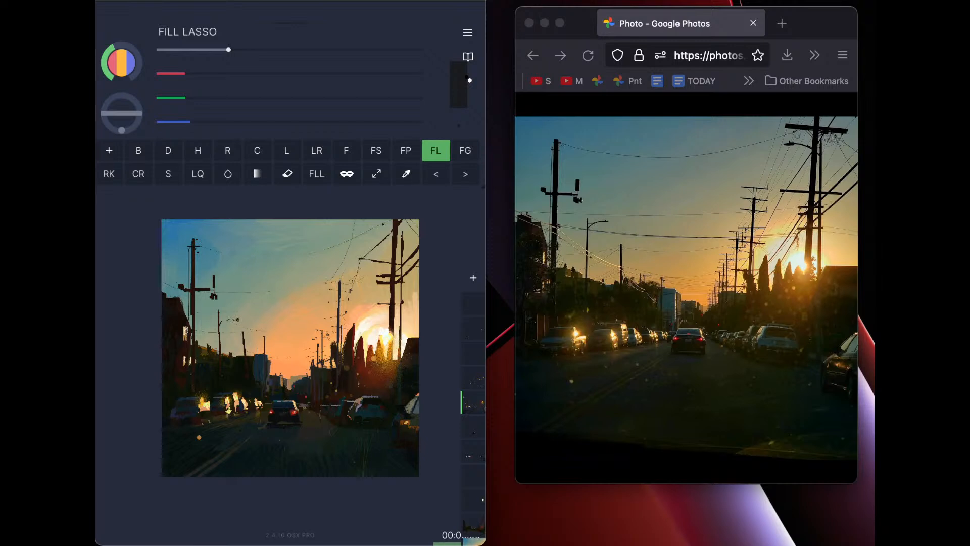
Sample a near-black green from the painting and mix a dark golden yellow for Fill Lasso
key(alt)
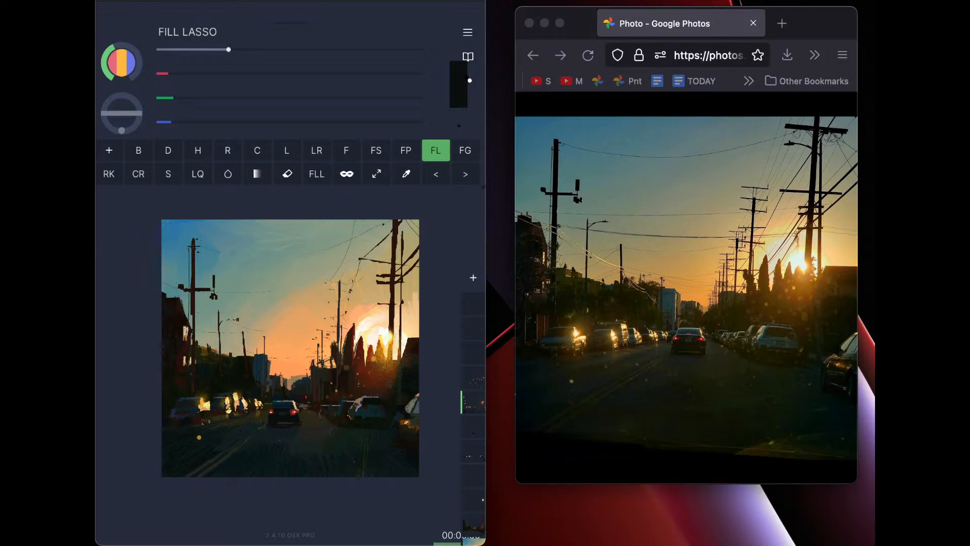
drag(173, 98, 267, 98)
drag(168, 74, 315, 74)
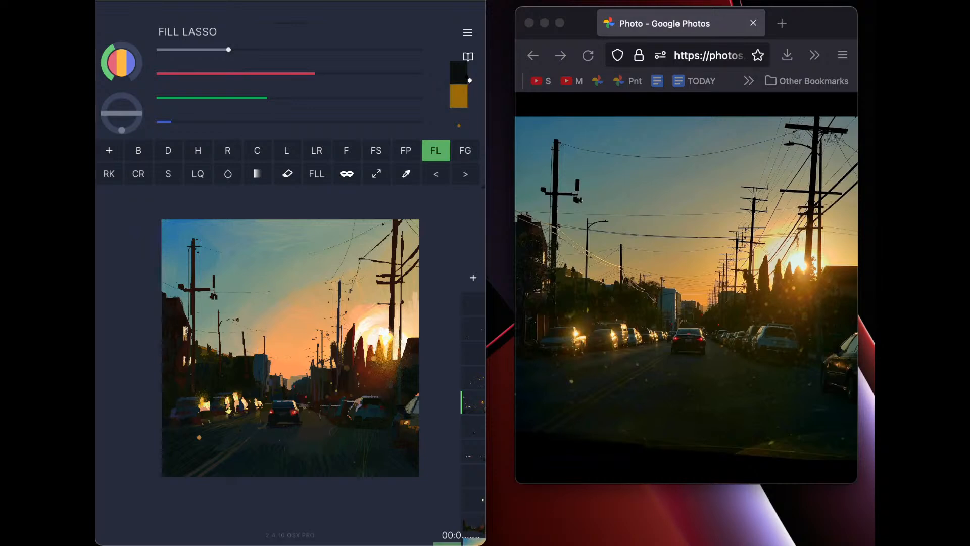
drag(267, 98, 301, 98)
click(466, 77)
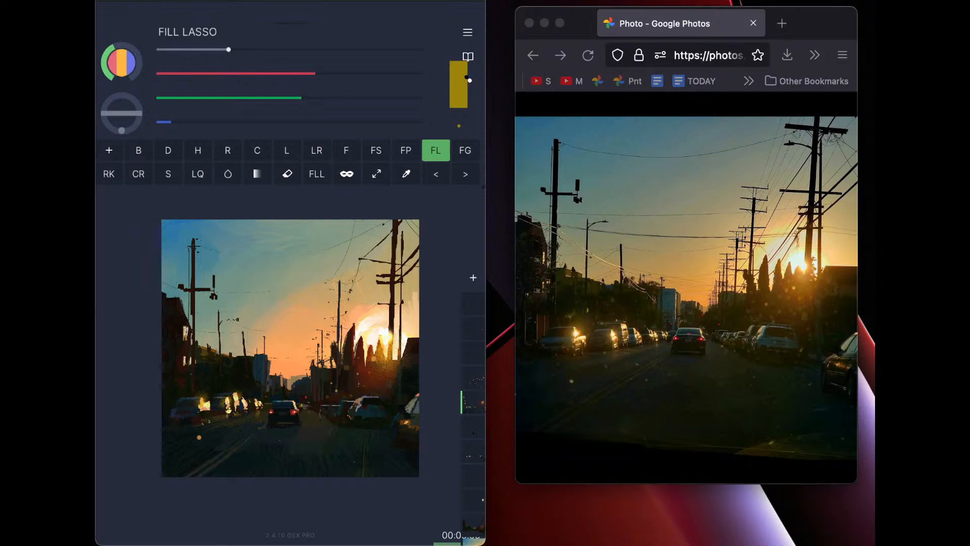
Mix a muted taupe from the golden yellow and pick up a colour for Fill Lasso with the eyedropper
drag(301, 98, 266, 98)
drag(171, 122, 250, 122)
drag(315, 74, 279, 73)
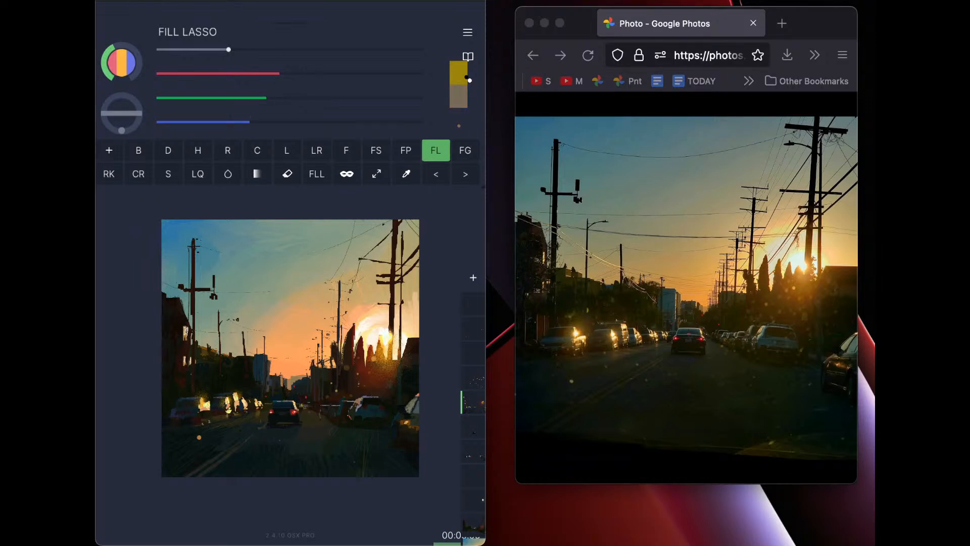
click(466, 77)
key(i)
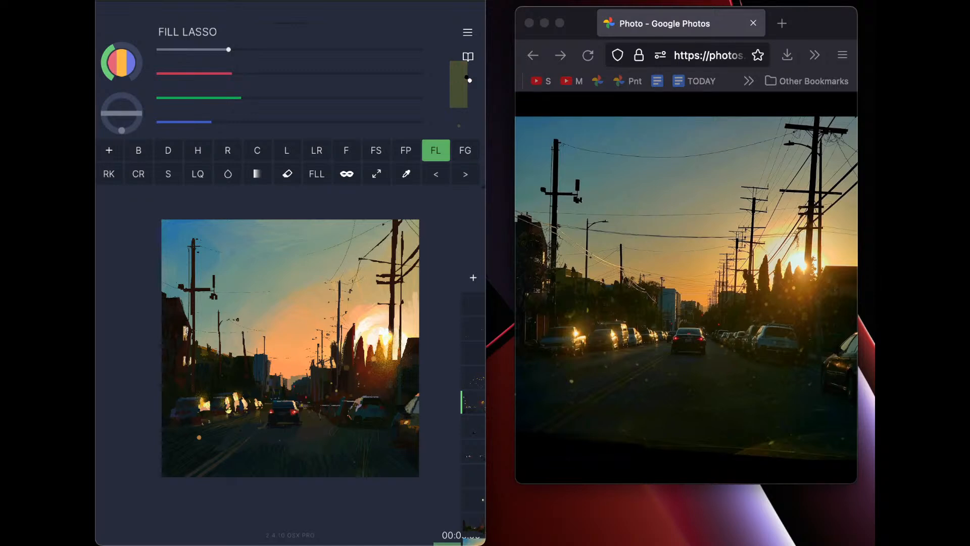
Undo the last three changes and mix a dark olive brown for Fill Lasso
key(super+z)
key(super+z)
key(super+z)
click(219, 98)
click(206, 74)
click(202, 122)
click(203, 98)
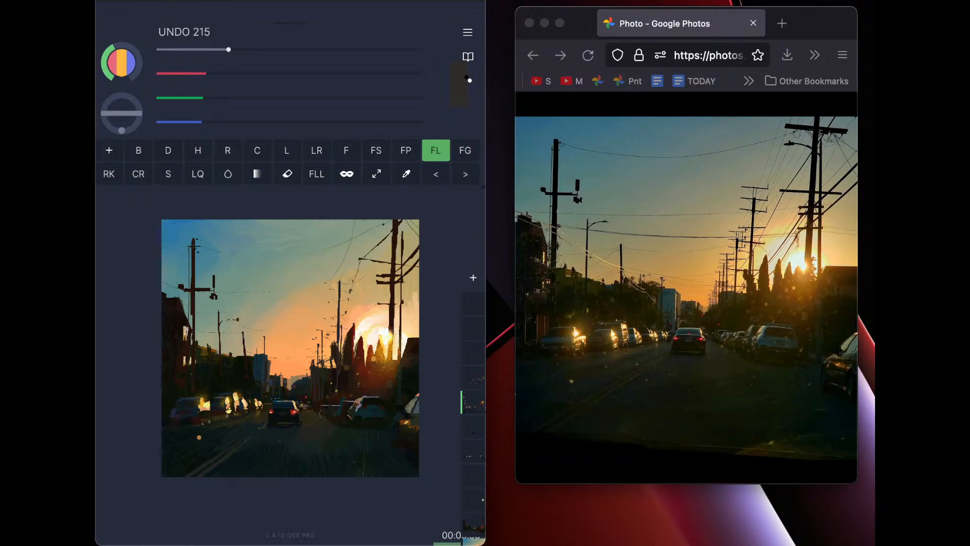
drag(203, 99, 208, 79)
drag(203, 98, 212, 98)
Save the painting to its sketchbook page 1183 and return to the canvas
click(468, 57)
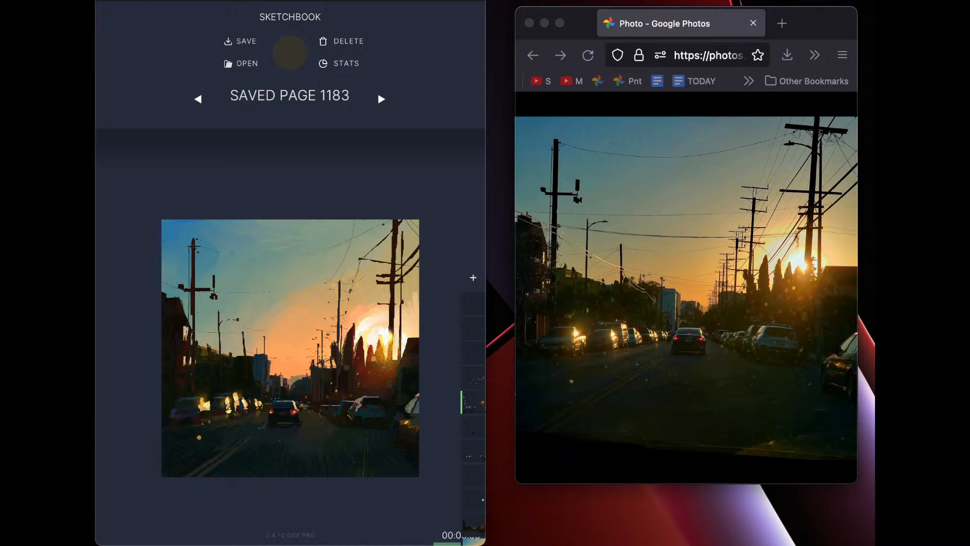
key(Escape)
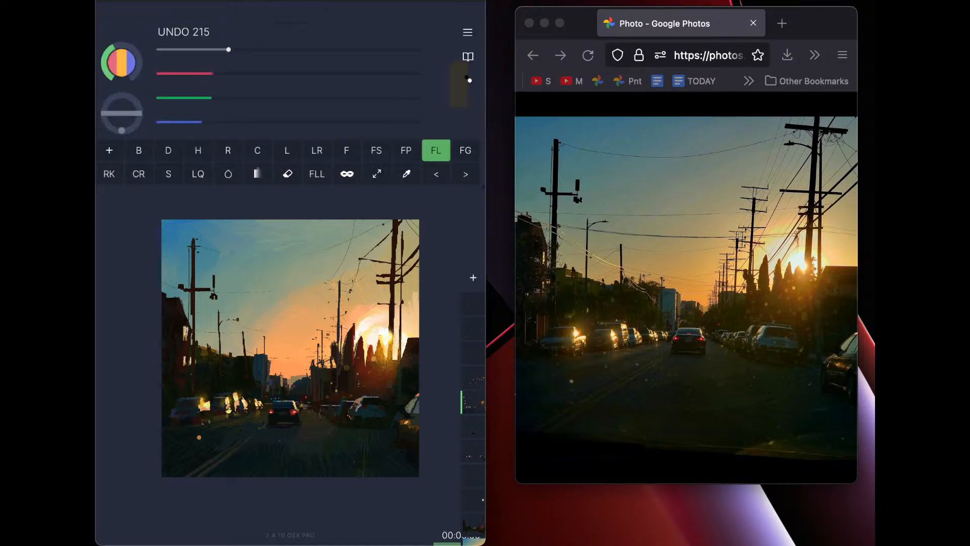
Choose the cloudy horizontal-streak texture for Fill Lasso and set its texture rotation to 180°
click(436, 150)
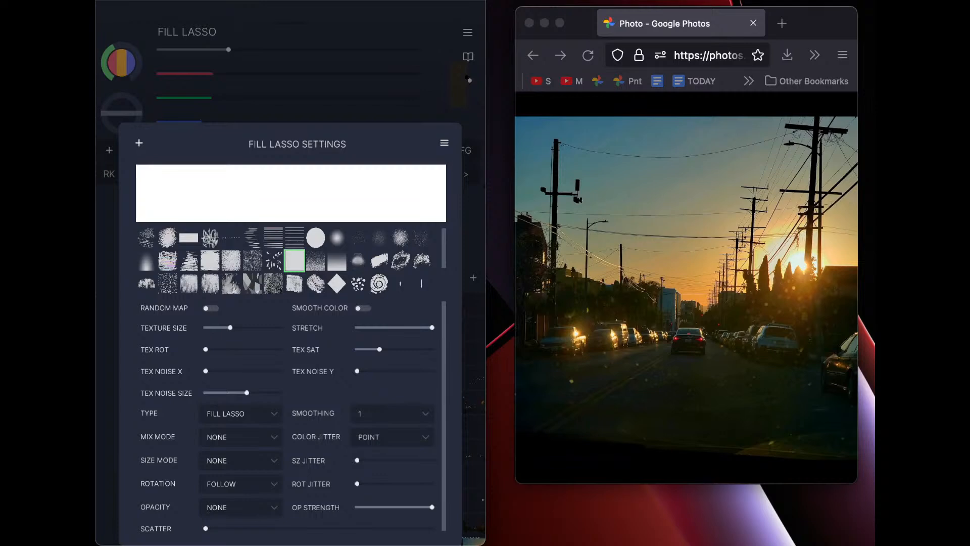
scroll(291, 260, down, 2)
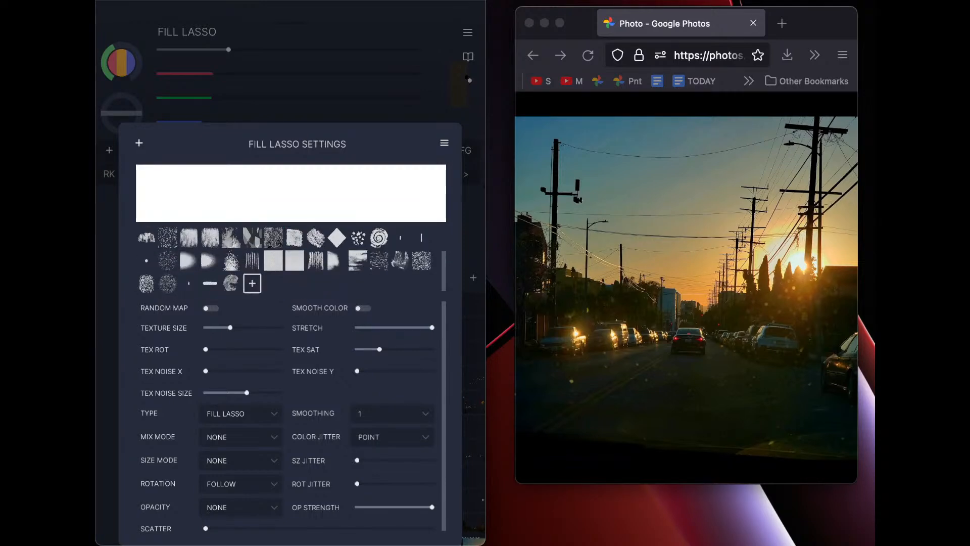
scroll(291, 260, up, 2)
scroll(291, 261, down, 2)
scroll(291, 261, up, 2)
scroll(291, 260, down, 2)
scroll(291, 261, up, 2)
scroll(291, 260, down, 2)
scroll(291, 261, down, 2)
click(335, 262)
click(358, 262)
mouse_move(205, 349)
mouse_down()
mouse_move(228, 349)
mouse_move(234, 371)
mouse_move(280, 392)
mouse_move(228, 349)
mouse_move(256, 349)
mouse_move(243, 349)
mouse_up()
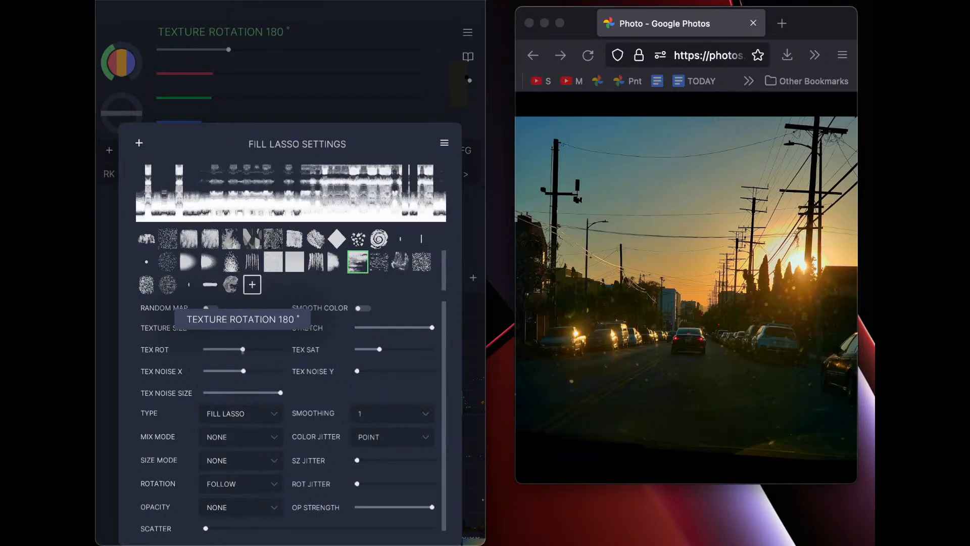
key(Escape)
Try a textured Fill Lasso shape across the middle of the sky, undo it, and save the painting
mouse_move(270, 276)
mouse_down()
mouse_move(305, 306)
mouse_move(233, 306)
mouse_up()
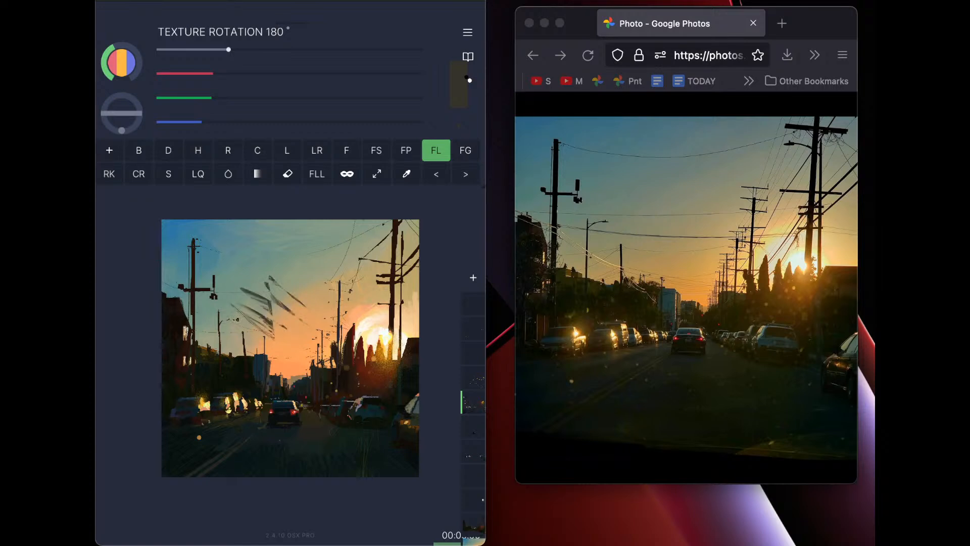
key(super+z)
key(super+s)
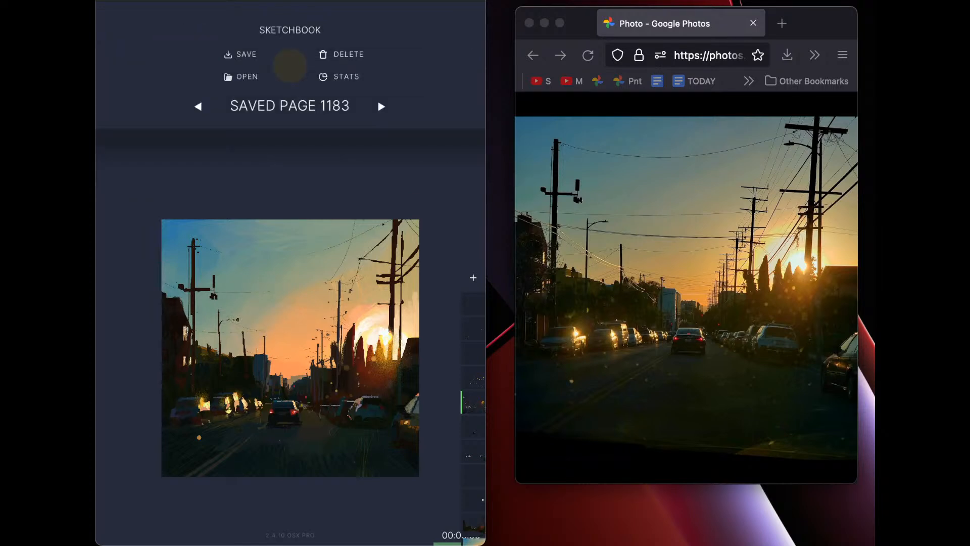